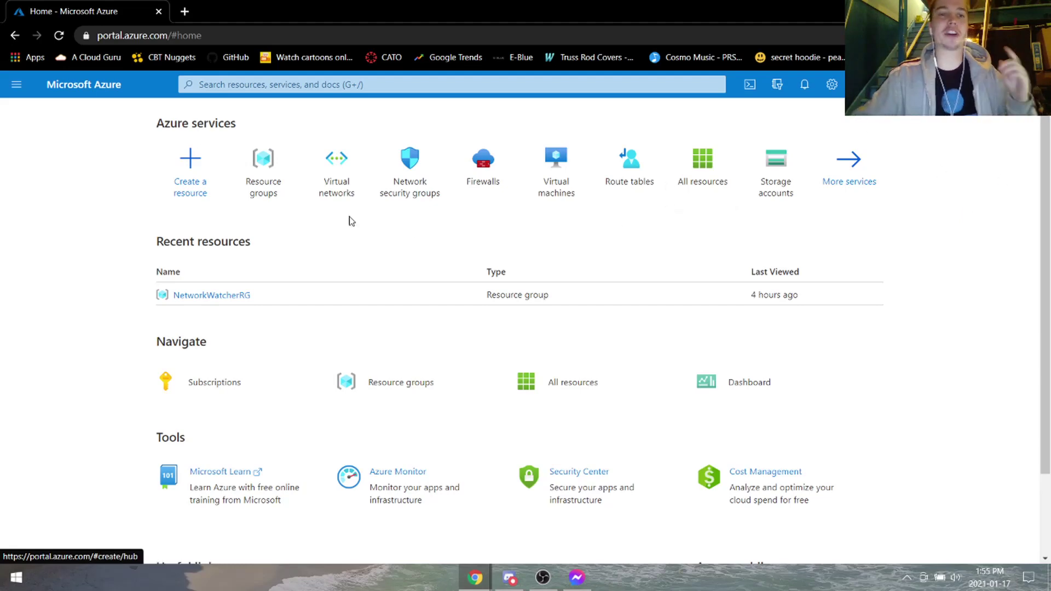
Create resource group 'salsa' in East US under the Pay-As-You-Go subscription.
{"action": "left_click", "coordinate": [253, 180]}
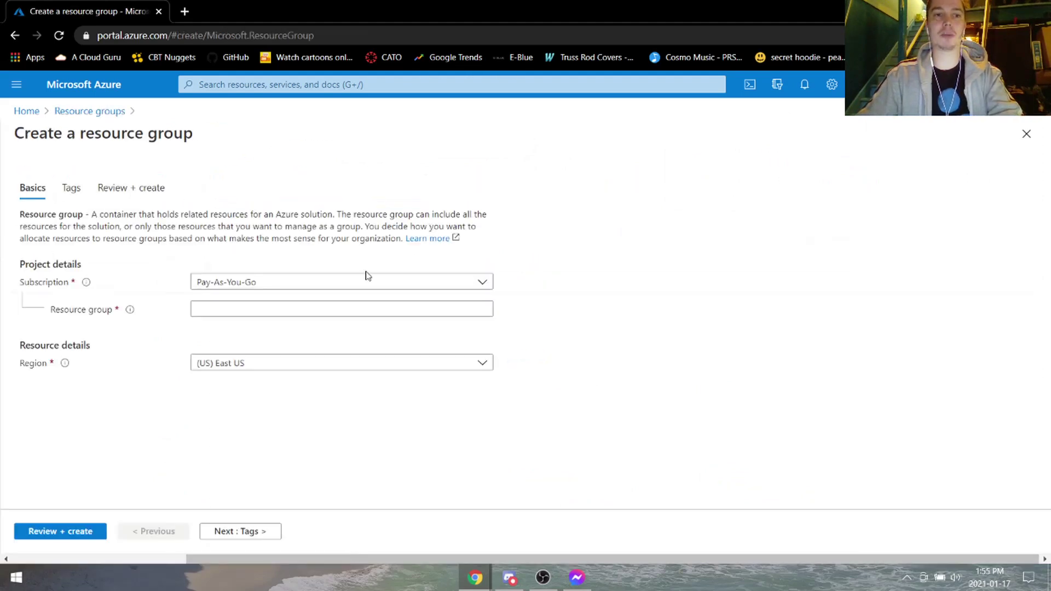
{"action": "left_click", "coordinate": [338, 314]}
{"action": "left_click", "coordinate": [680, 305]}
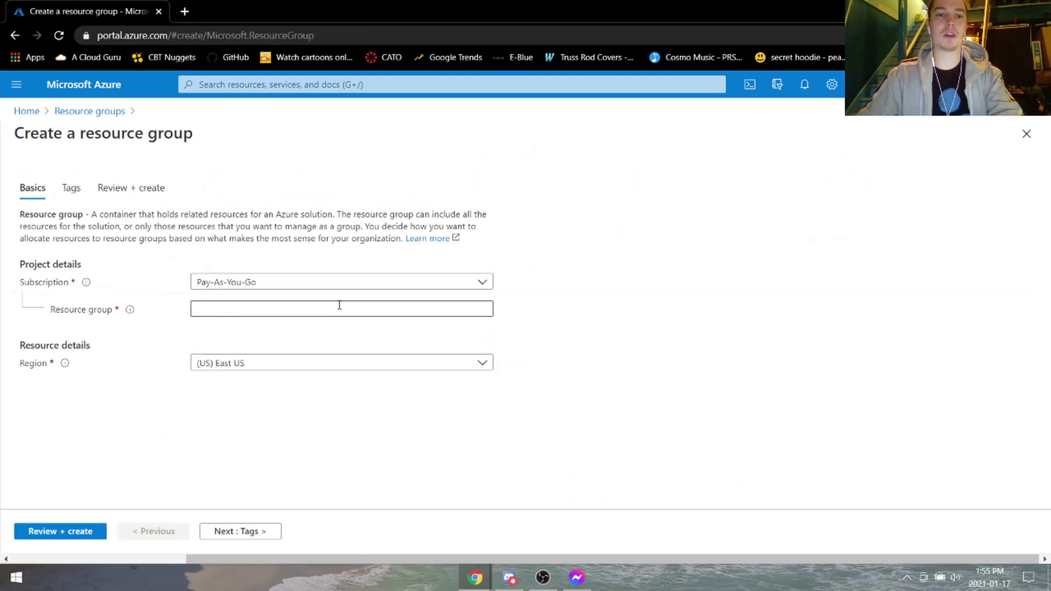
{"action": "left_click", "coordinate": [338, 305]}
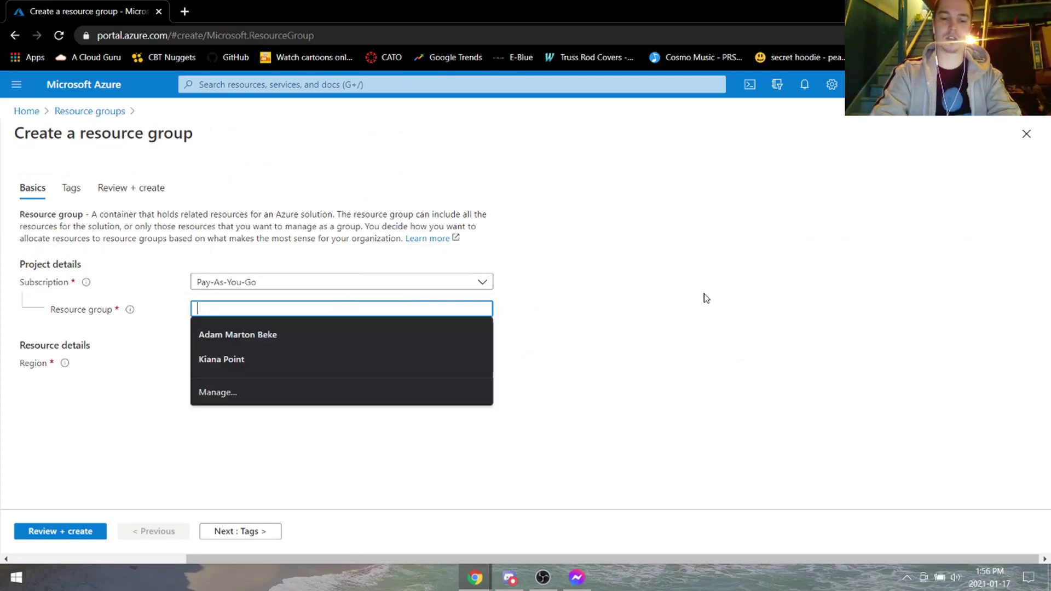
{"action": "type", "text": "salsa"}
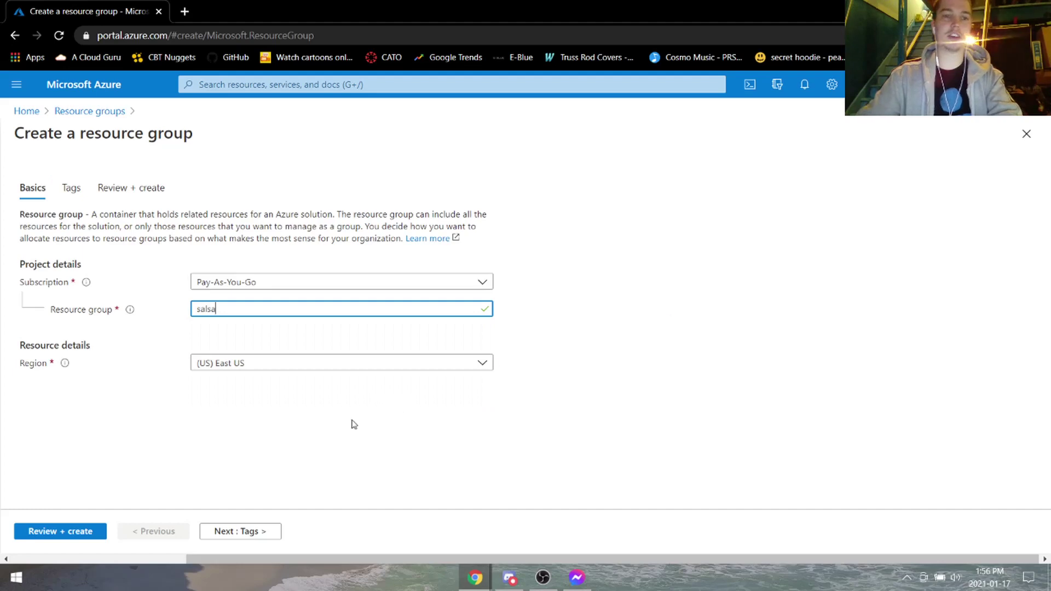
{"action": "left_click", "coordinate": [251, 366]}
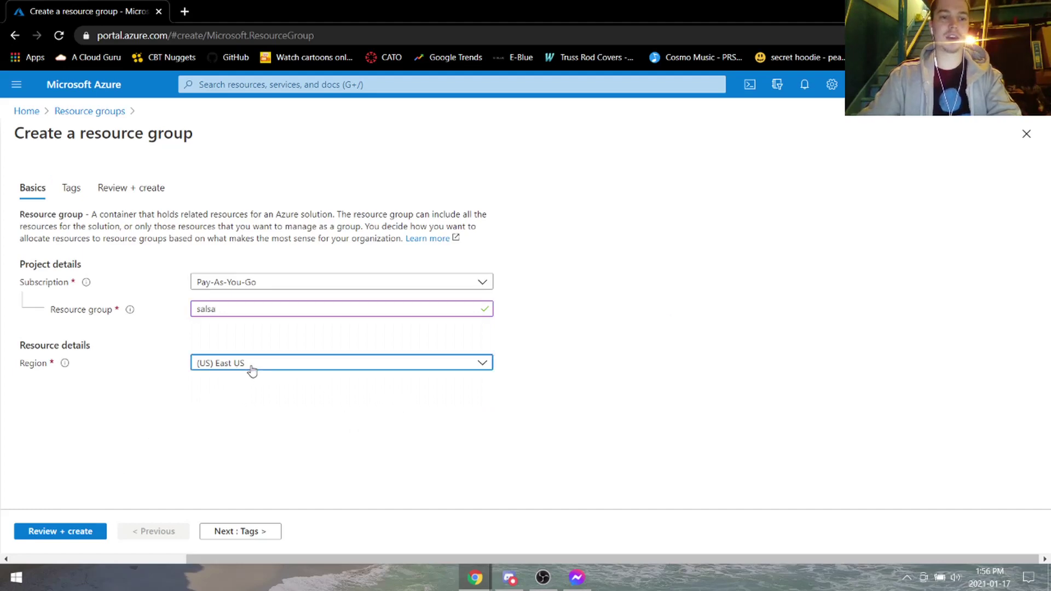
{"action": "left_click", "coordinate": [276, 476]}
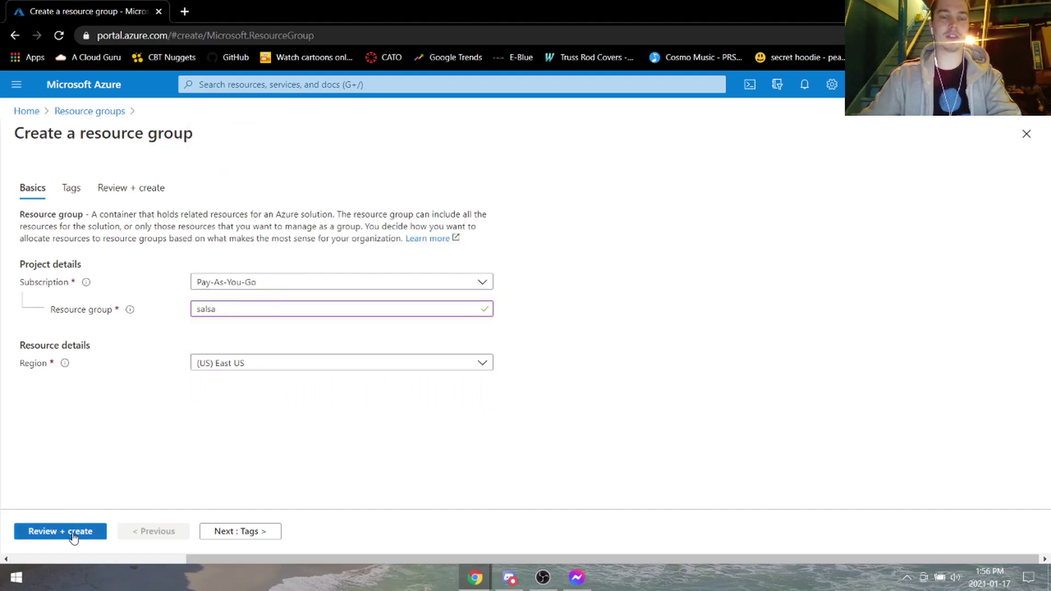
{"action": "left_click", "coordinate": [72, 534]}
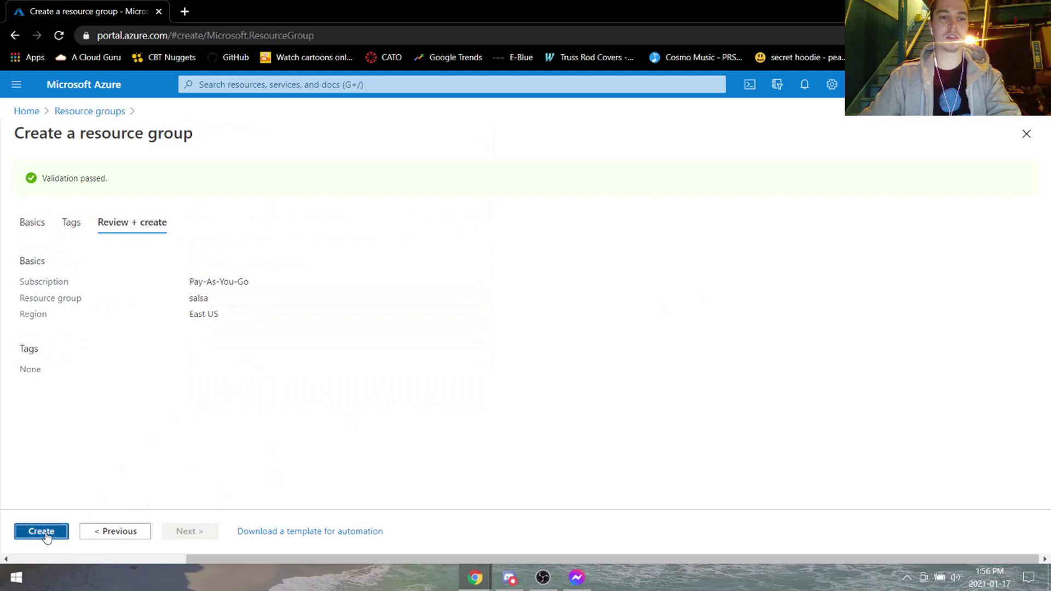
{"action": "left_click", "coordinate": [47, 532]}
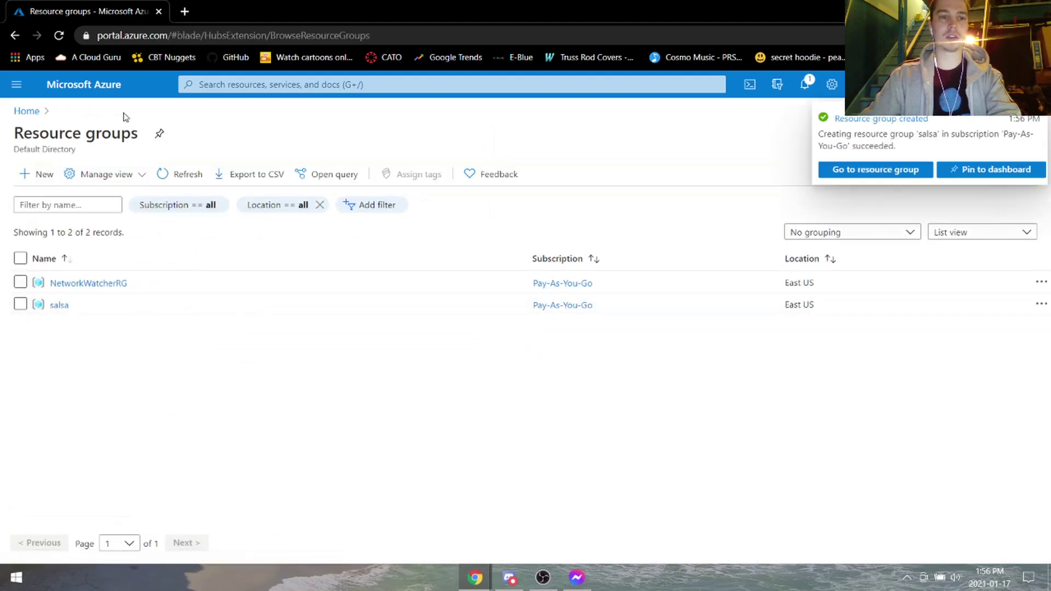
{"action": "left_click", "coordinate": [90, 90]}
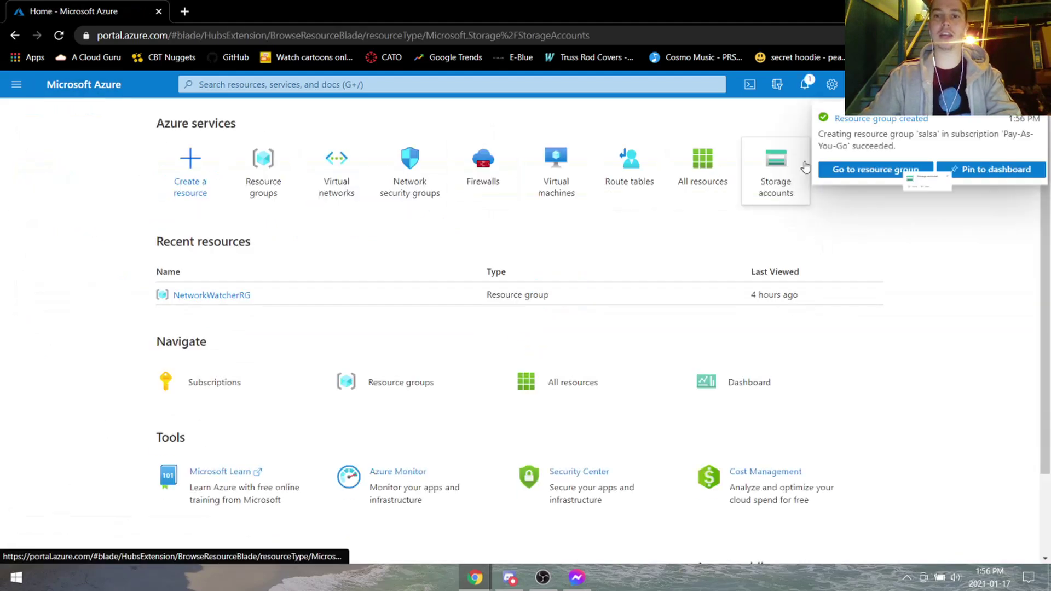
Create storage account 'salsastorage' (StorageV2, RA-GRS) in resource group salsa, East US.
{"action": "left_click", "coordinate": [773, 186]}
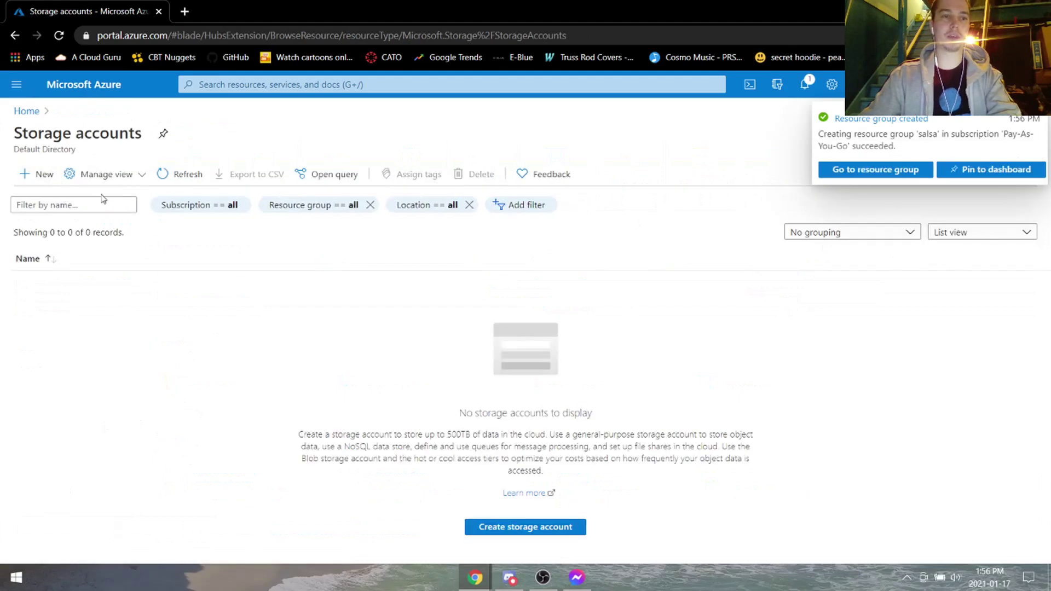
{"action": "left_click", "coordinate": [543, 530]}
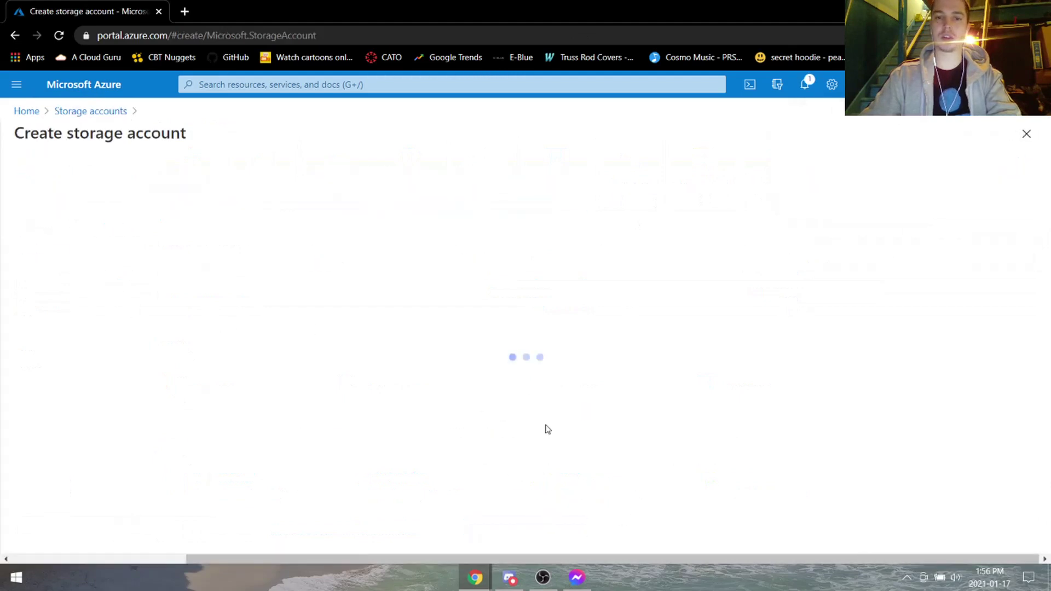
{"action": "left_click", "coordinate": [298, 363]}
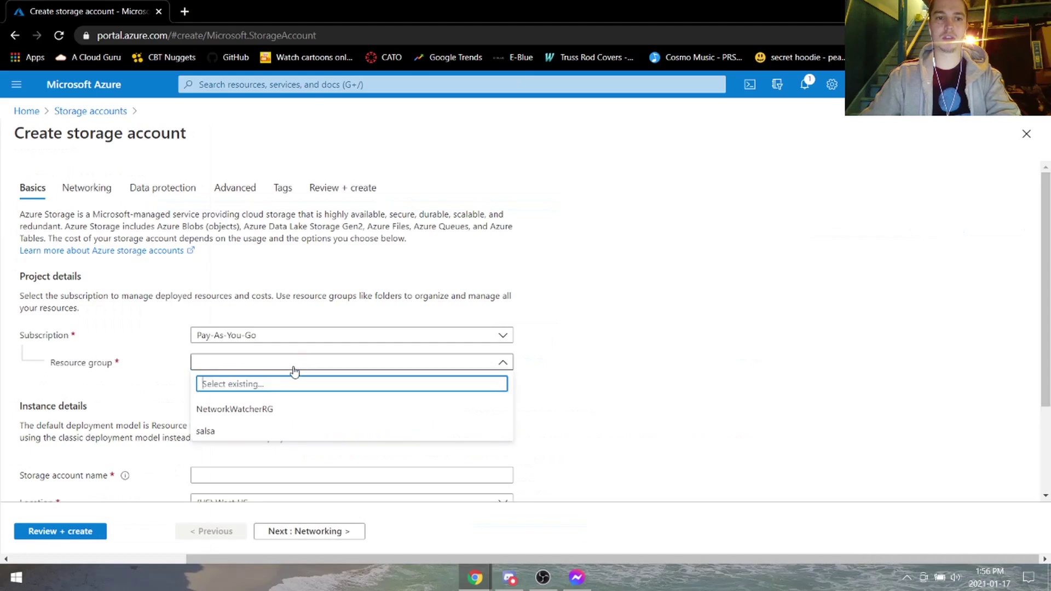
{"action": "left_click", "coordinate": [258, 427]}
{"action": "scroll", "coordinate": [623, 358], "scroll_direction": "down", "scroll_amount": 2}
{"action": "left_click", "coordinate": [325, 352]}
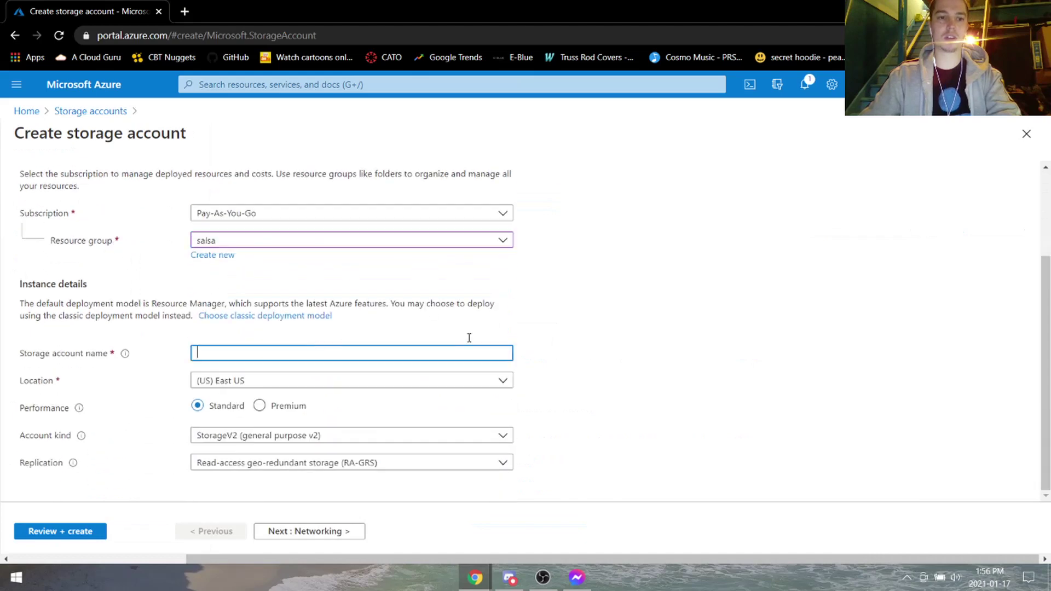
{"action": "type", "text": "salsastor"}
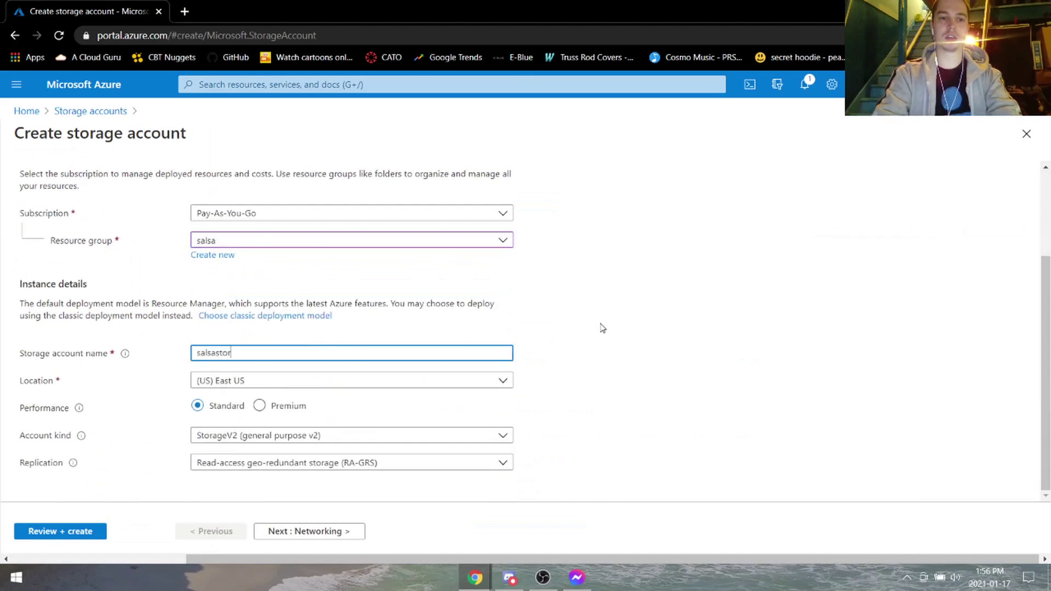
{"action": "type", "text": "age"}
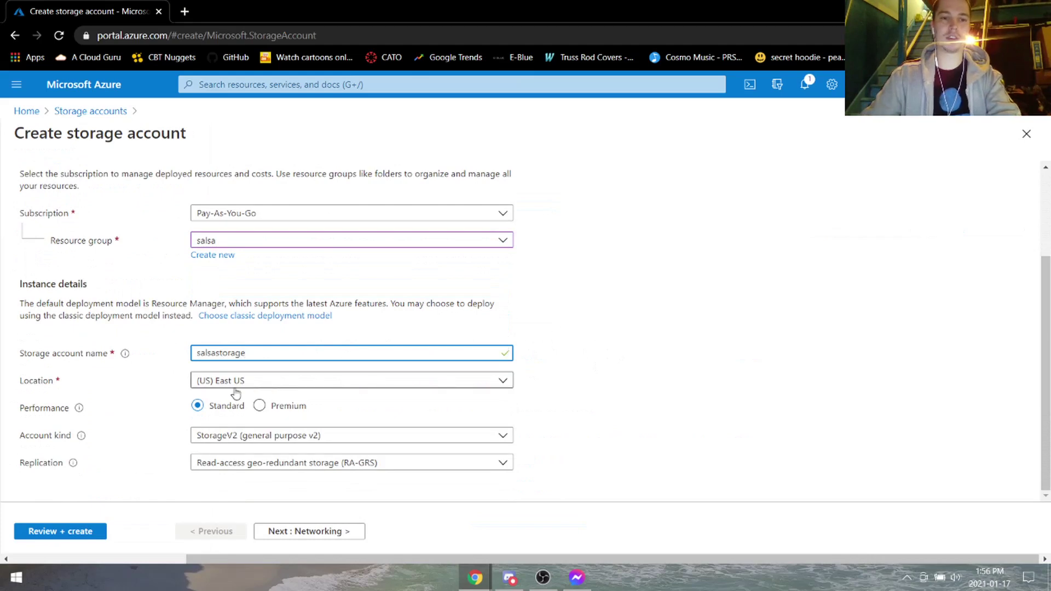
{"action": "left_click", "coordinate": [38, 541]}
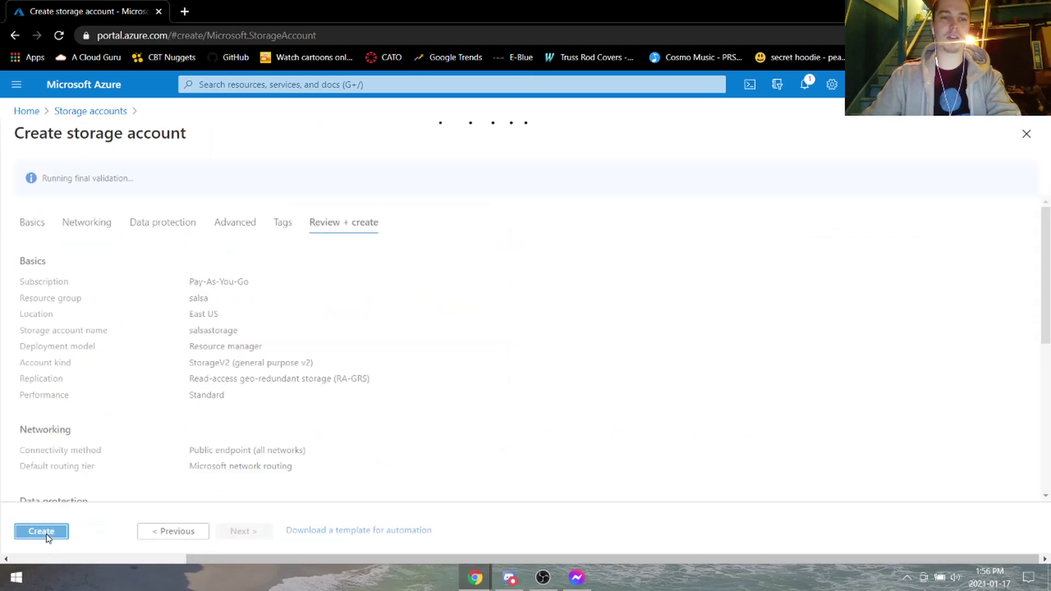
{"action": "left_click", "coordinate": [46, 538]}
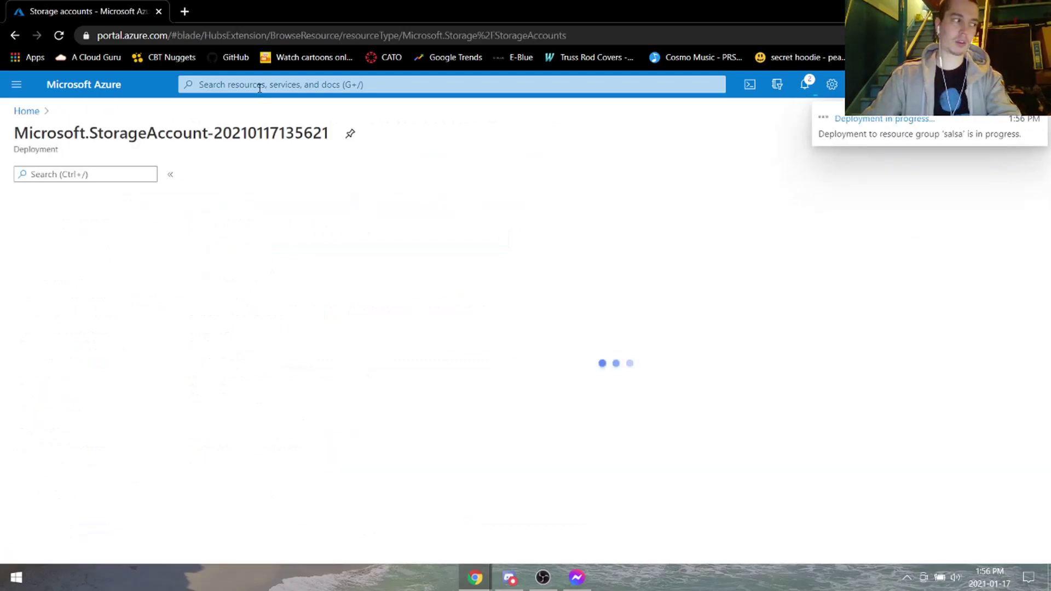
{"action": "left_click", "coordinate": [259, 87]}
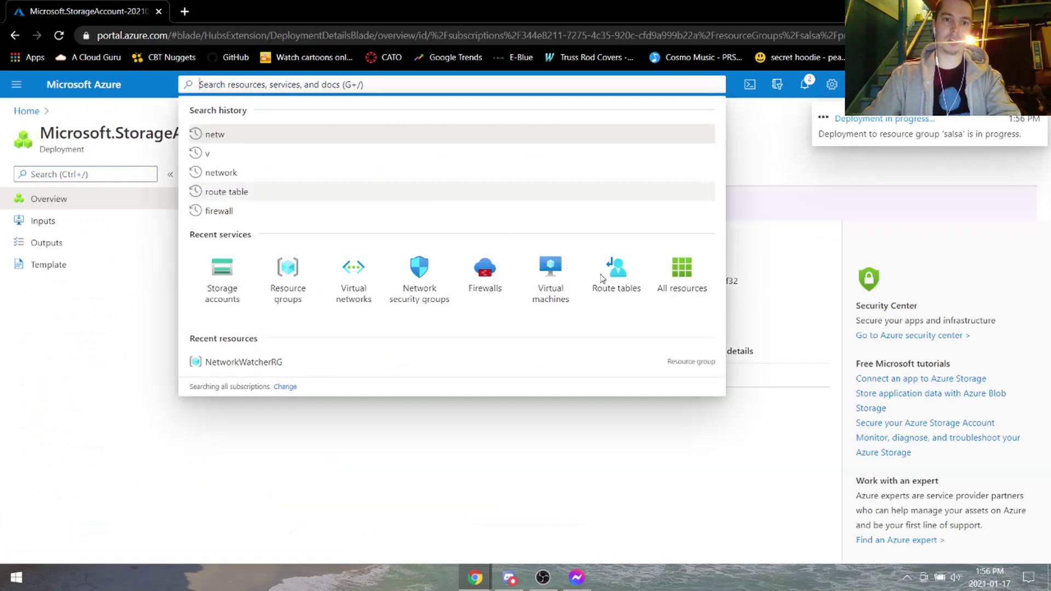
Create virtual network 'salsavnet' (10.0.0.0/16, default subnet 10.0.0.0/24) in resource group salsa.
{"action": "left_click", "coordinate": [354, 276]}
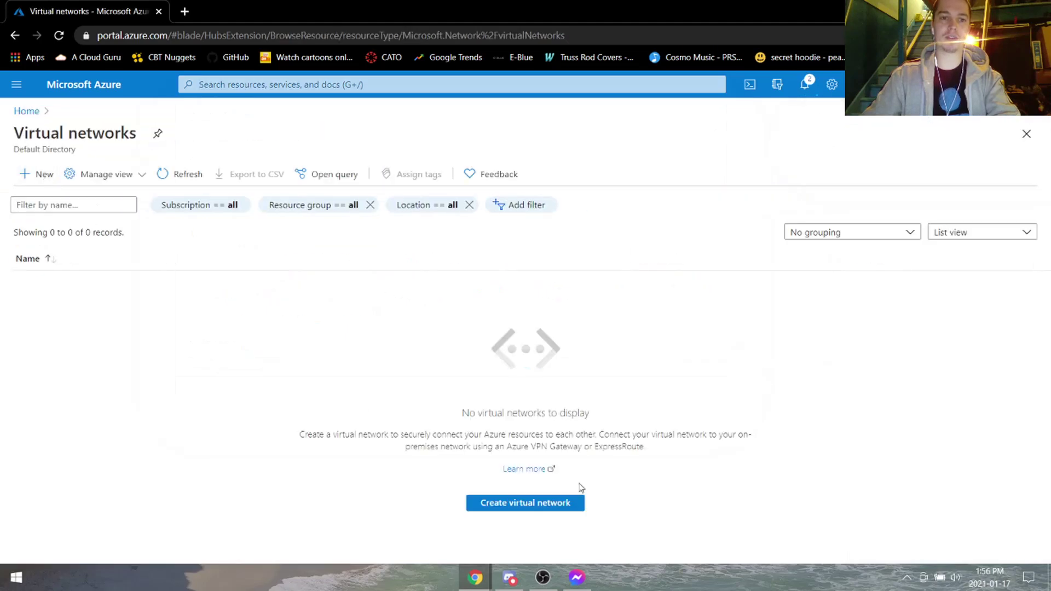
{"action": "left_click", "coordinate": [552, 505]}
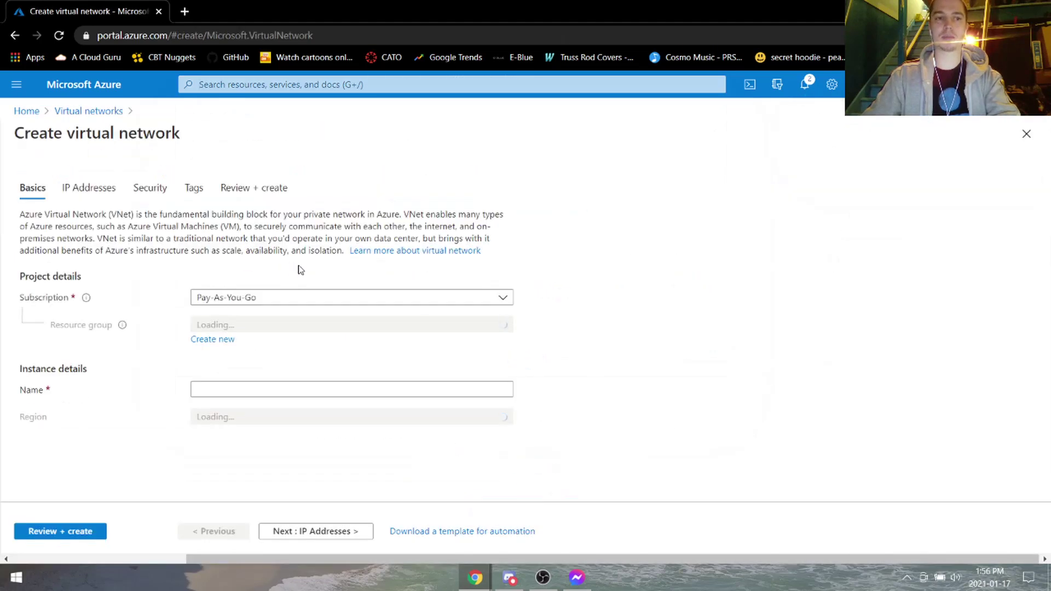
{"action": "left_click", "coordinate": [263, 327]}
{"action": "left_click", "coordinate": [240, 393]}
{"action": "left_click", "coordinate": [249, 387]}
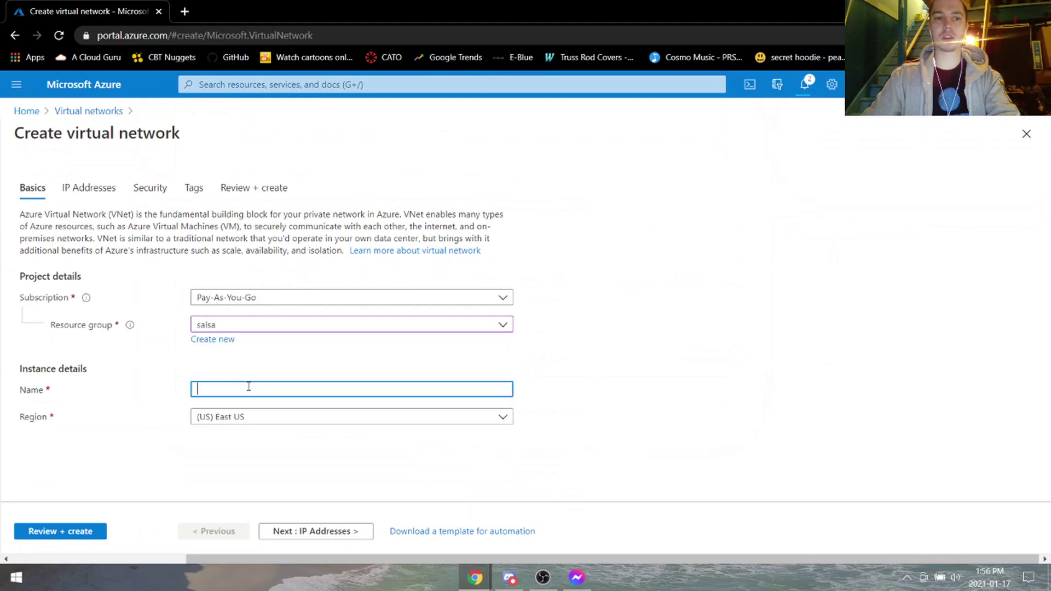
{"action": "type", "text": "salsav"}
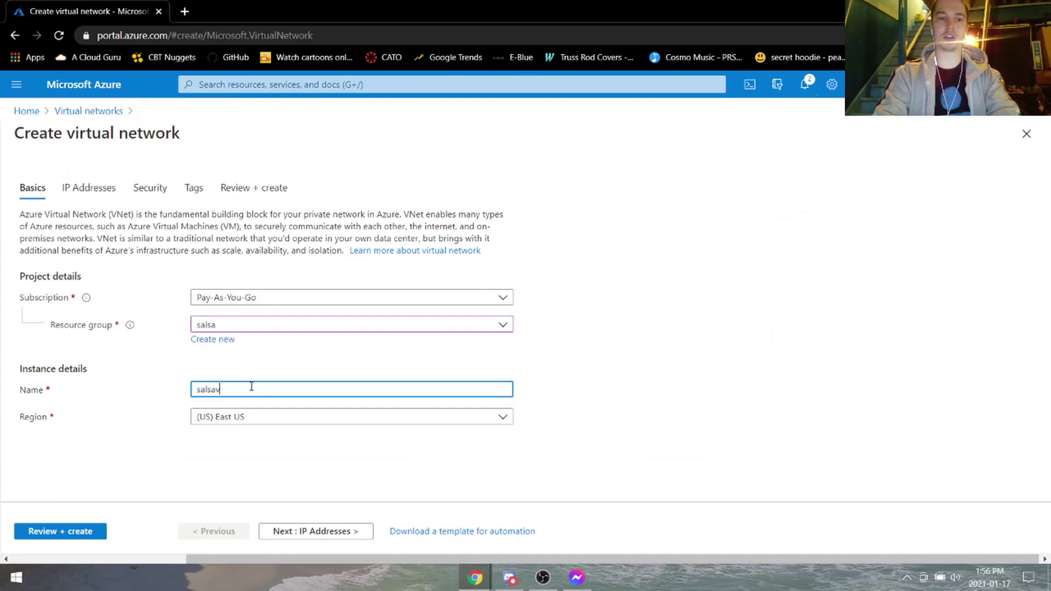
{"action": "type", "text": "net"}
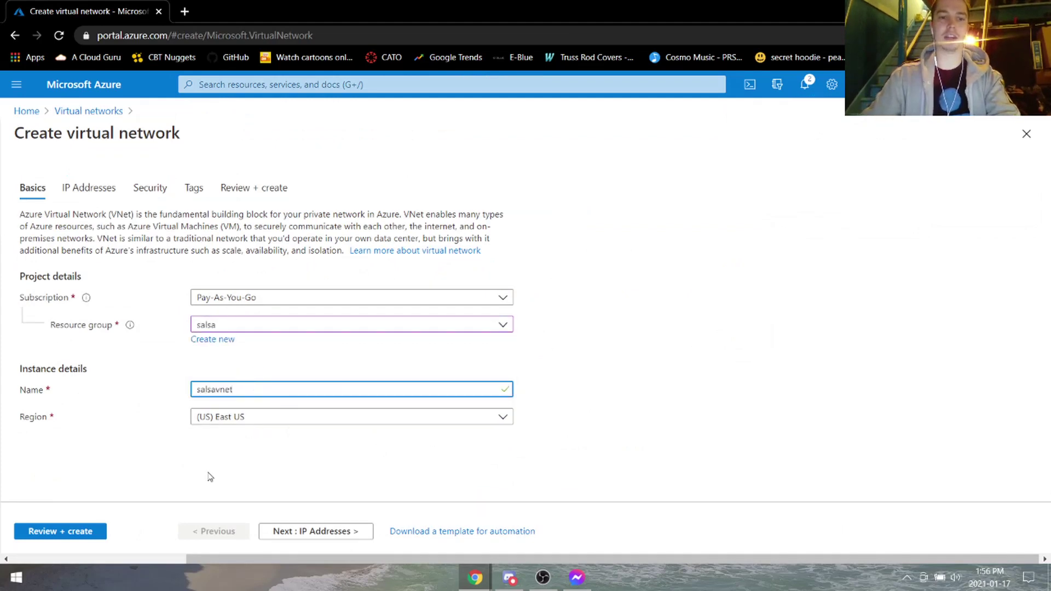
{"action": "left_click", "coordinate": [60, 532]}
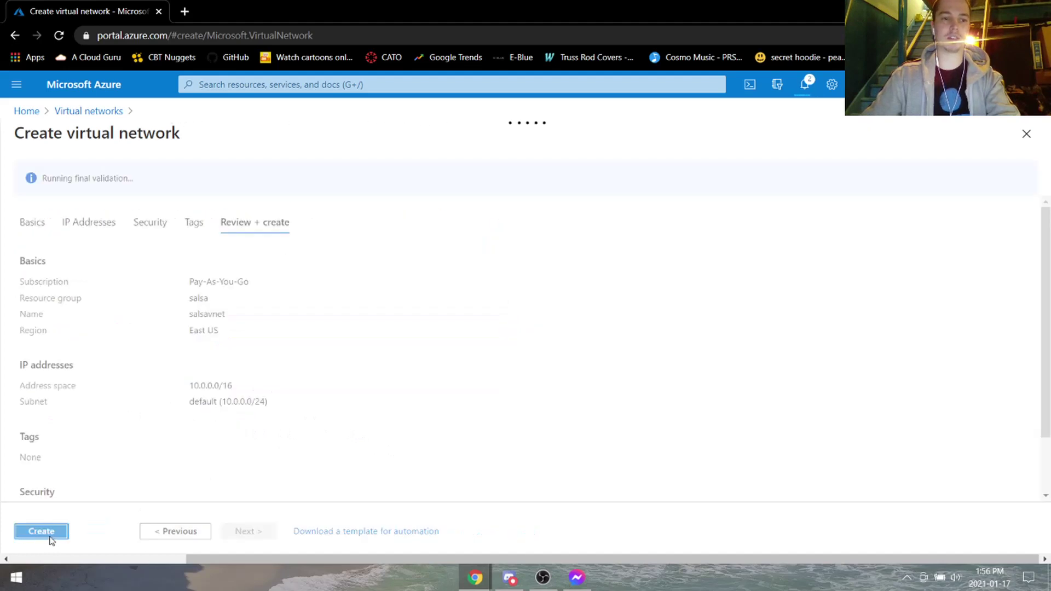
{"action": "left_click", "coordinate": [49, 534]}
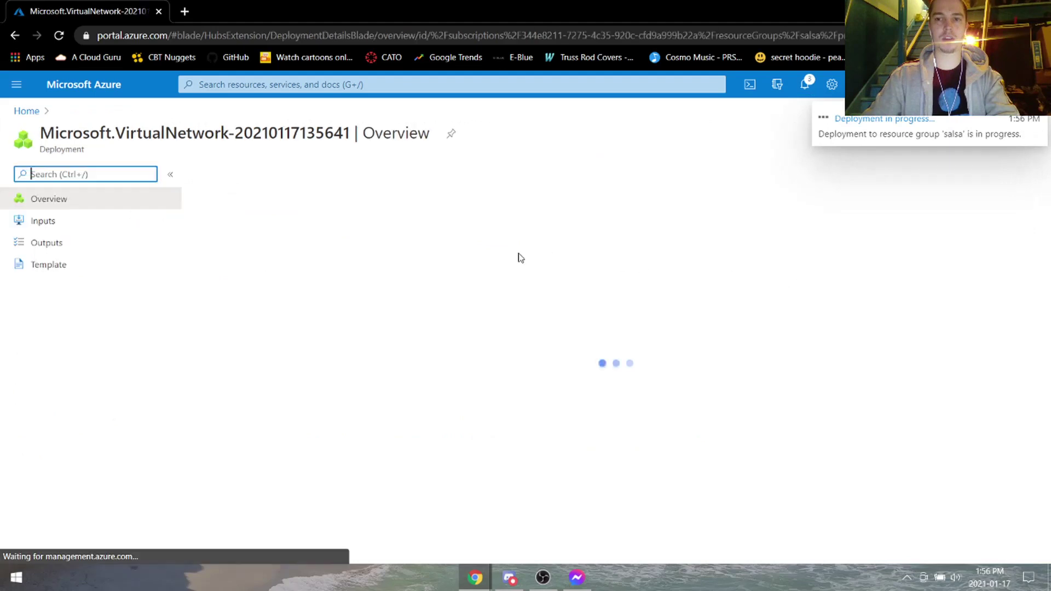
{"action": "left_click", "coordinate": [277, 88]}
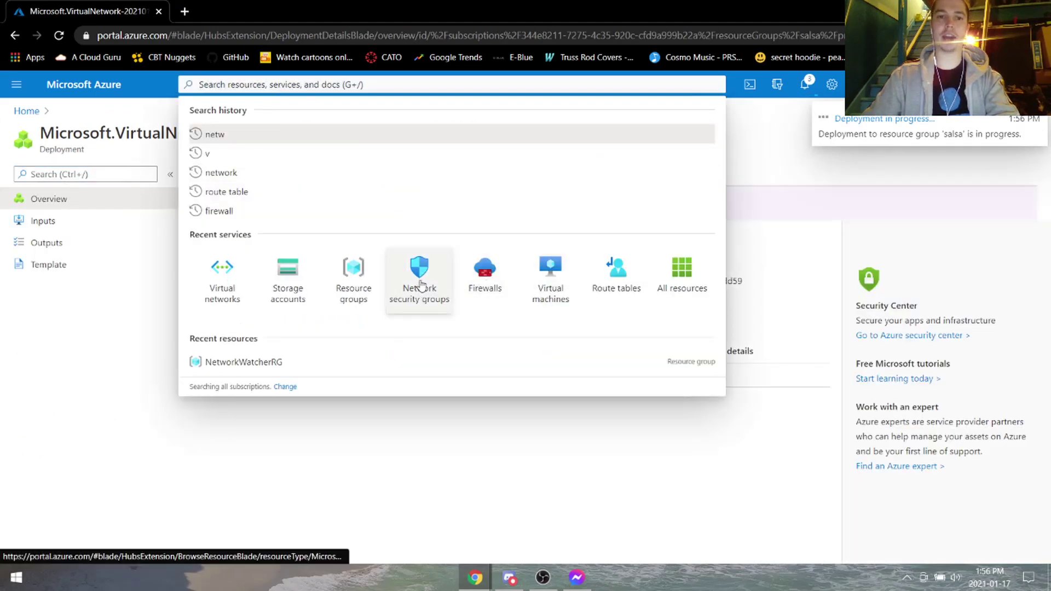
Start a new firewall named 'salsawall' in the salsa resource group.
{"action": "left_click", "coordinate": [498, 282]}
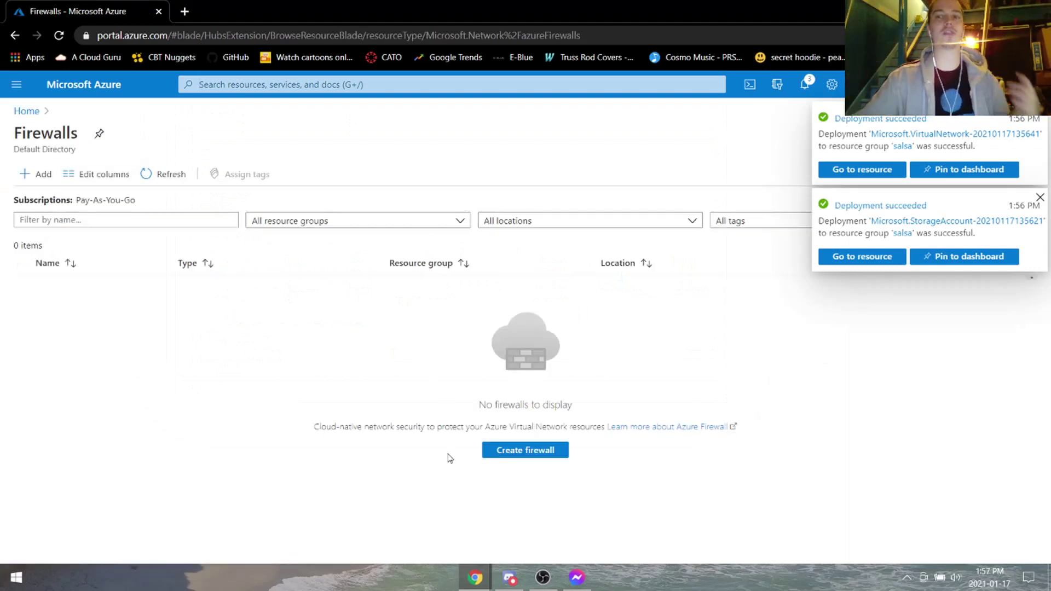
{"action": "left_click", "coordinate": [533, 450]}
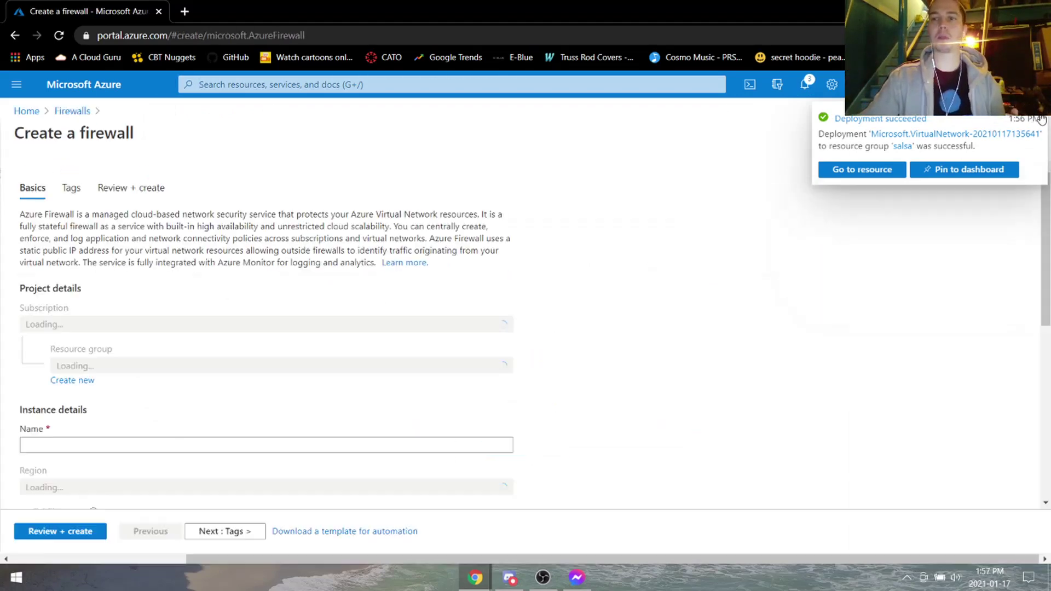
{"action": "left_click", "coordinate": [1041, 119]}
{"action": "left_click", "coordinate": [350, 339]}
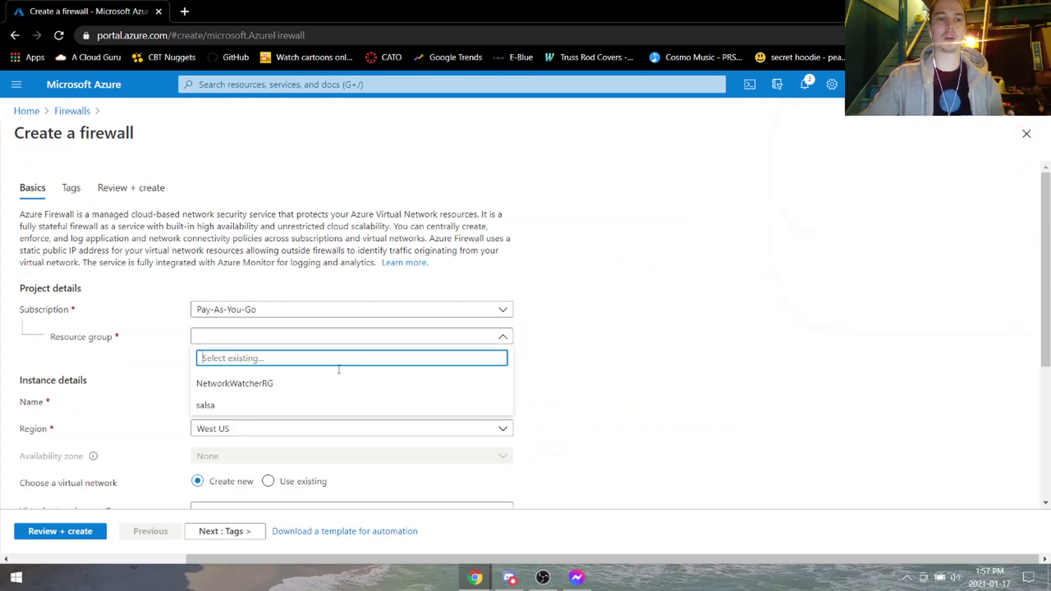
{"action": "left_click", "coordinate": [320, 405]}
{"action": "scroll", "coordinate": [367, 392], "scroll_direction": "down", "scroll_amount": 1}
{"action": "left_click", "coordinate": [317, 334]}
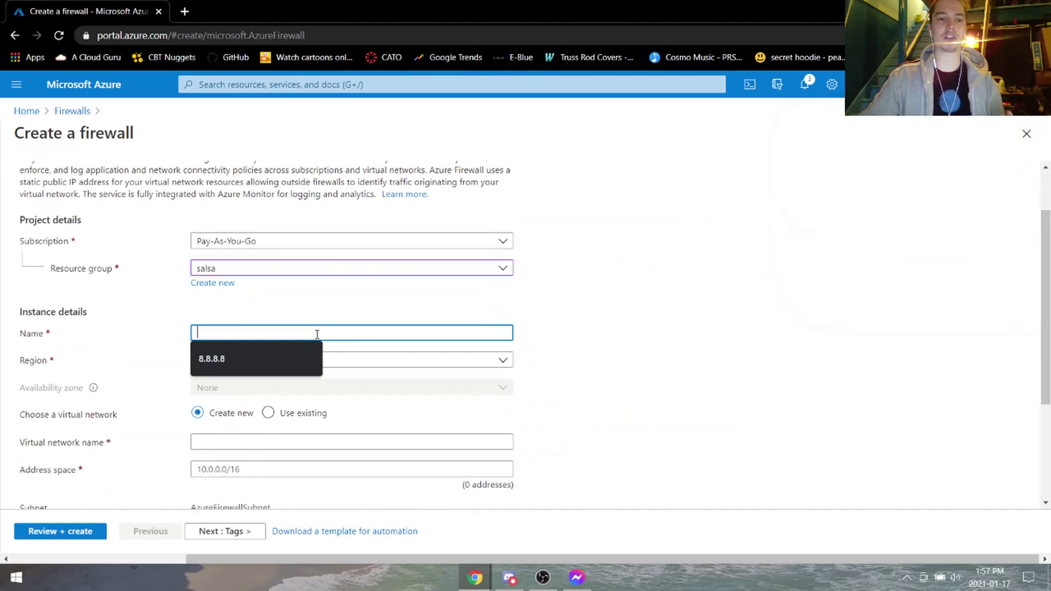
{"action": "type", "text": "salsa"}
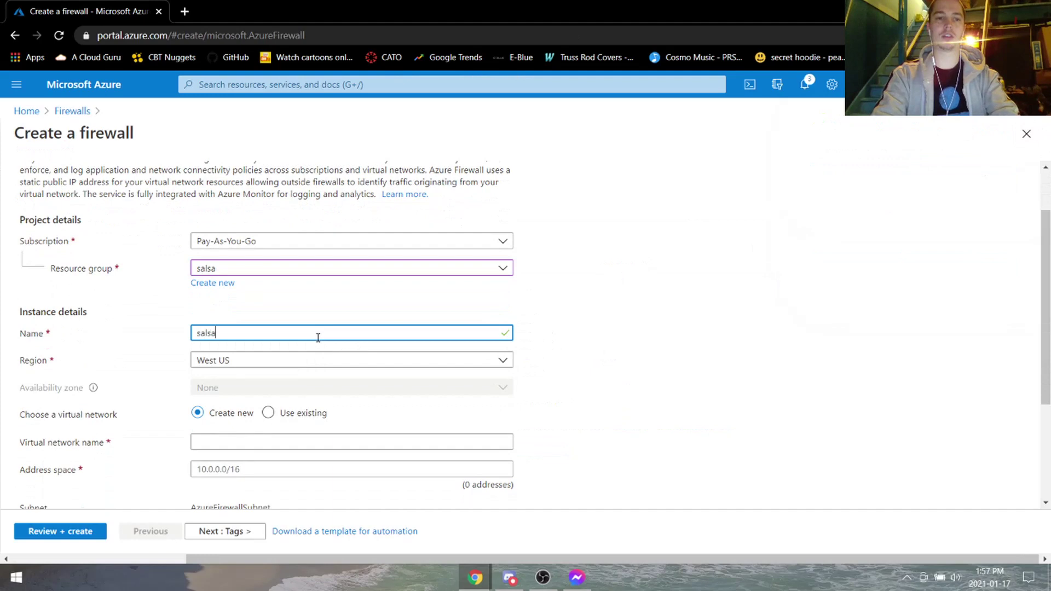
{"action": "type", "text": "wall"}
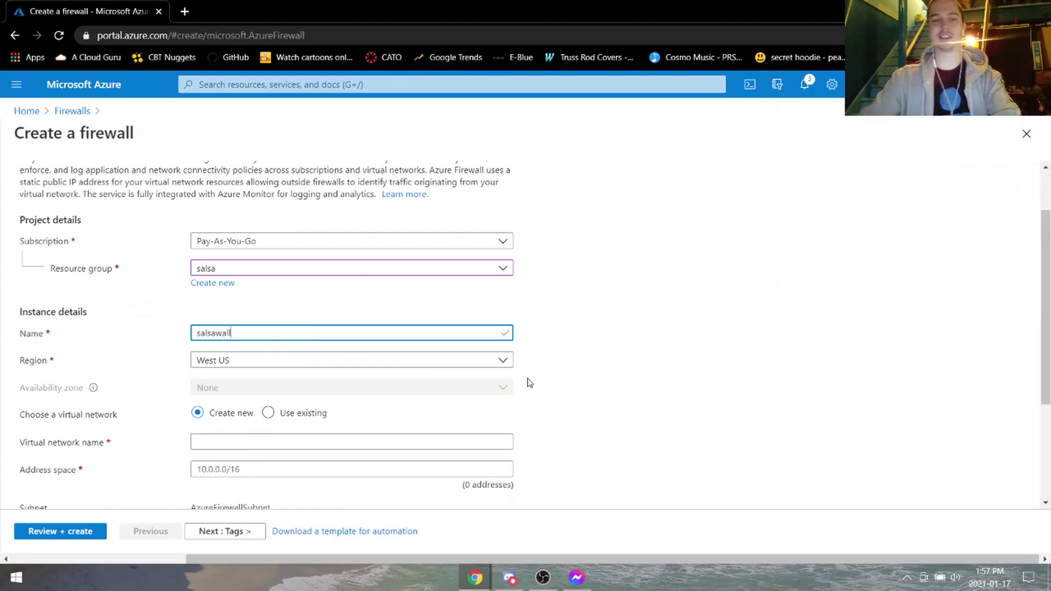
Set the firewall region to East US and use existing virtual network salsavnet.
{"action": "scroll", "coordinate": [652, 366], "scroll_direction": "down", "scroll_amount": 3}
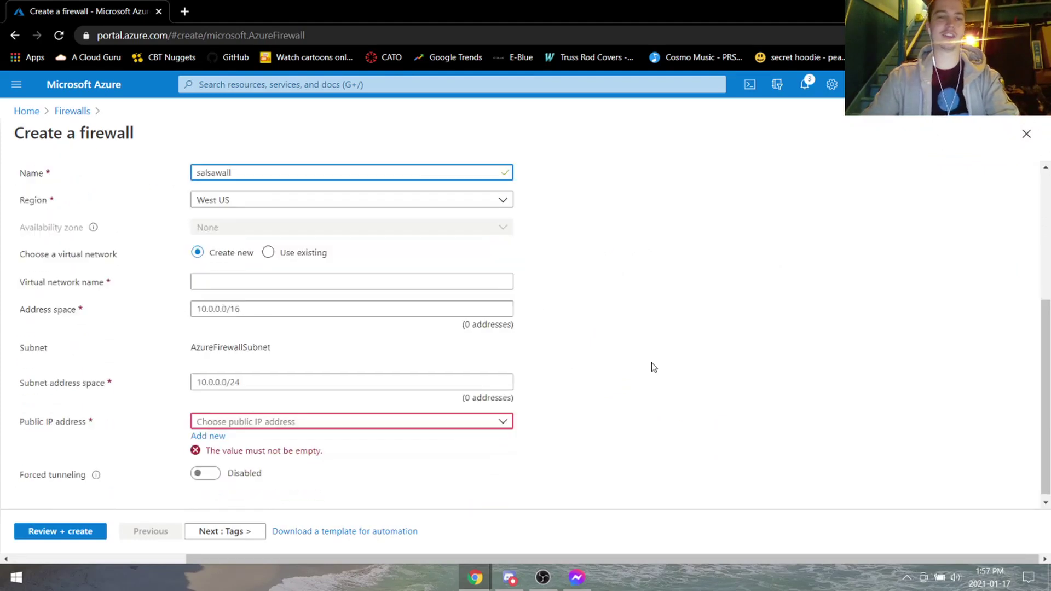
{"action": "left_click", "coordinate": [241, 200]}
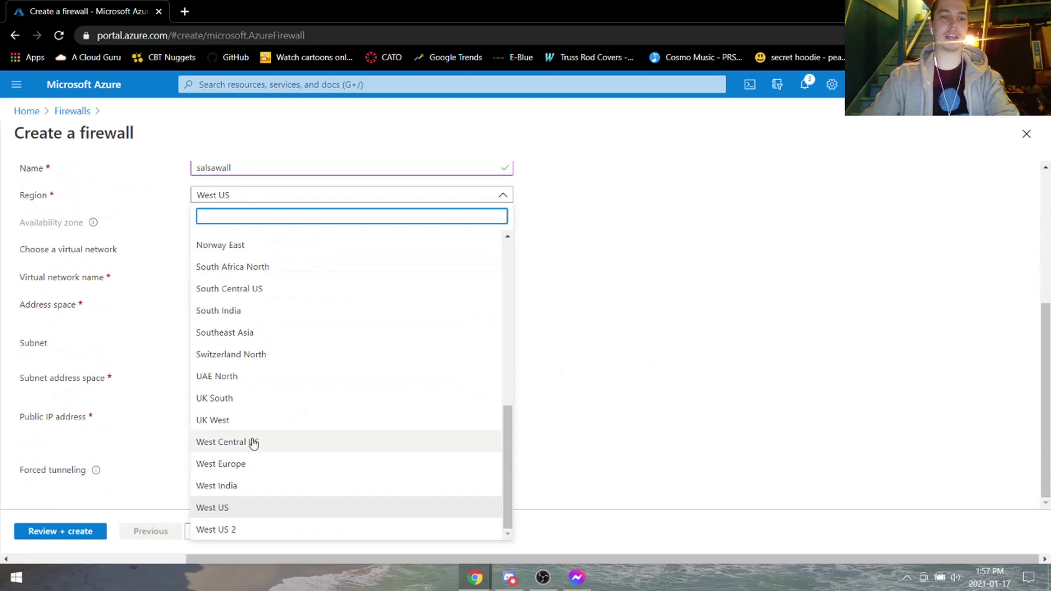
{"action": "scroll", "coordinate": [241, 312], "scroll_direction": "up", "scroll_amount": 5}
{"action": "left_click", "coordinate": [252, 300]}
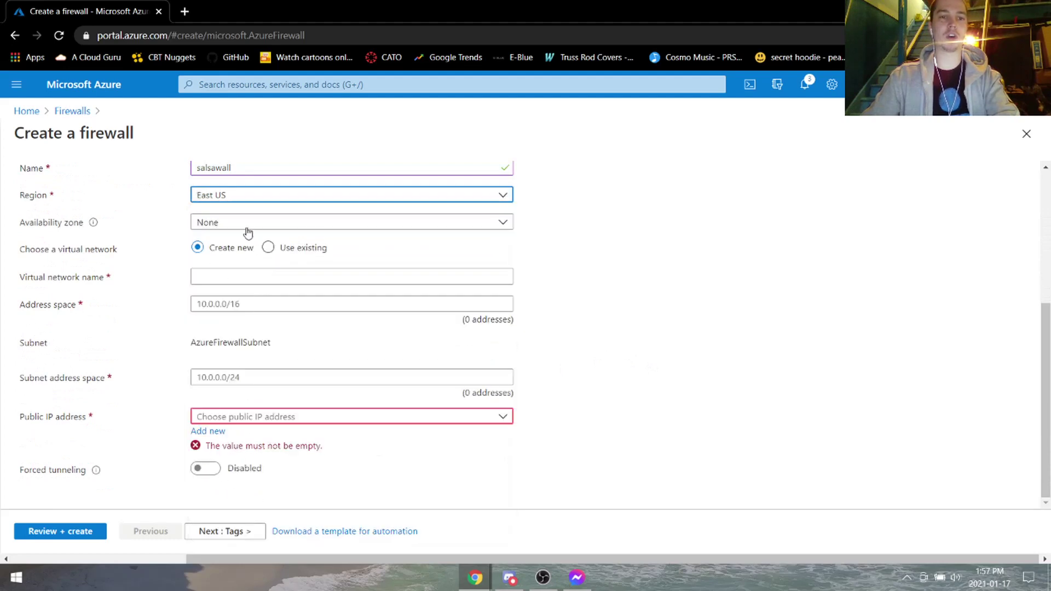
{"action": "left_click", "coordinate": [268, 248]}
{"action": "scroll", "coordinate": [180, 272], "scroll_direction": "up", "scroll_amount": 2}
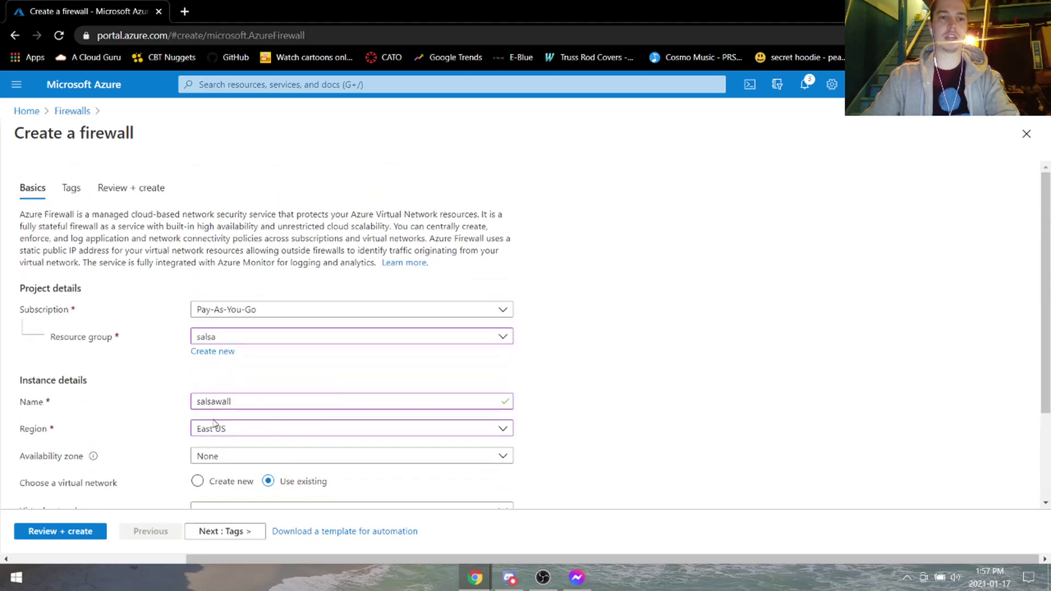
{"action": "scroll", "coordinate": [214, 423], "scroll_direction": "down", "scroll_amount": 2}
{"action": "left_click", "coordinate": [280, 390]}
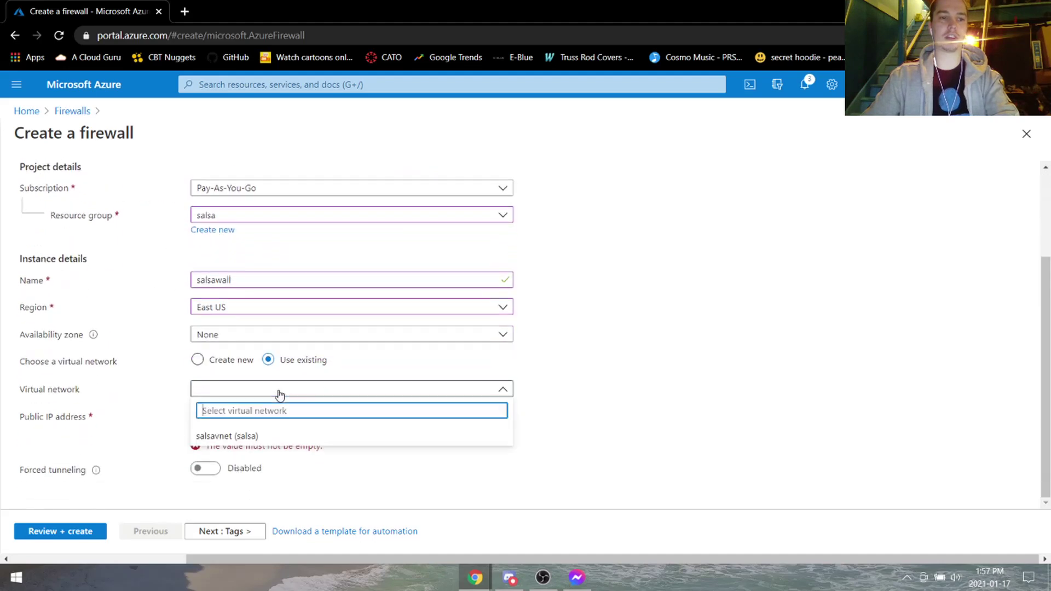
{"action": "left_click", "coordinate": [240, 438]}
Check the firewall's Public IP address list, which has no addresses available.
{"action": "left_click", "coordinate": [243, 432]}
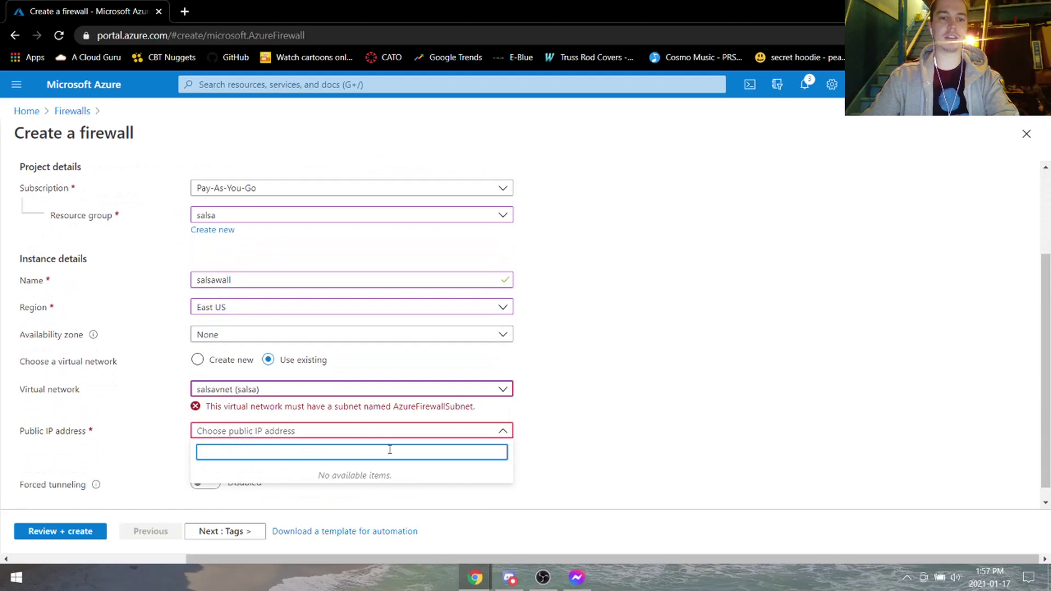
{"action": "left_click", "coordinate": [252, 432]}
{"action": "left_click", "coordinate": [312, 433]}
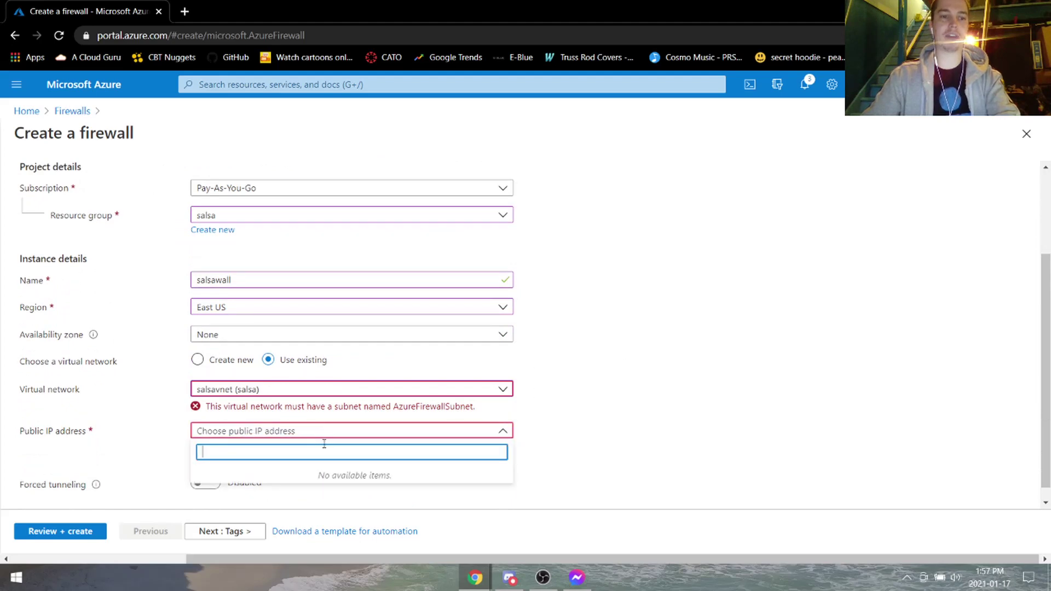
{"action": "left_click", "coordinate": [320, 433]}
{"action": "scroll", "coordinate": [595, 365], "scroll_direction": "down", "scroll_amount": 1}
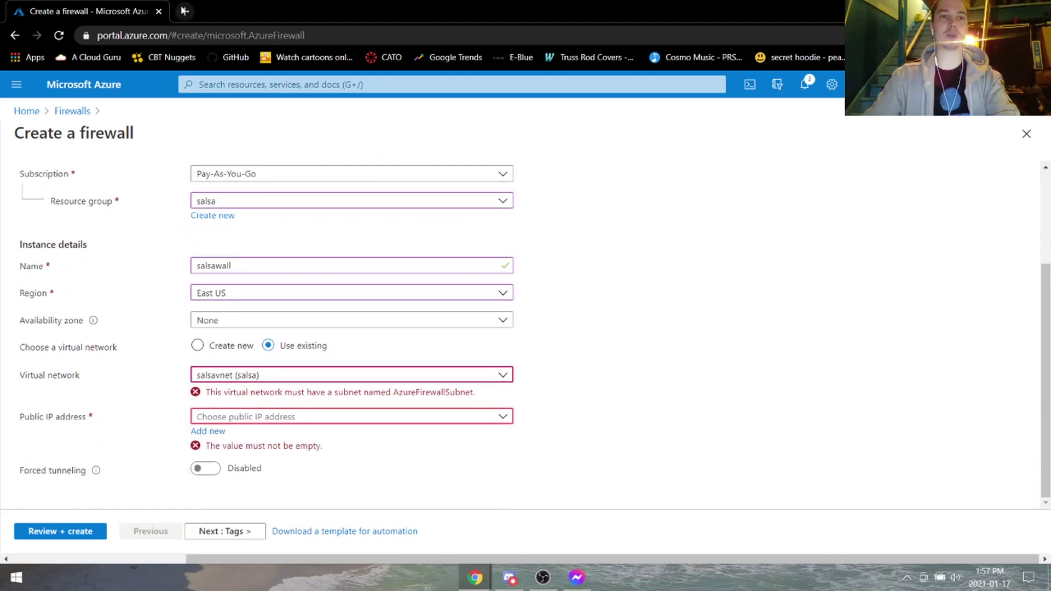
{"action": "right_click", "coordinate": [126, 82]}
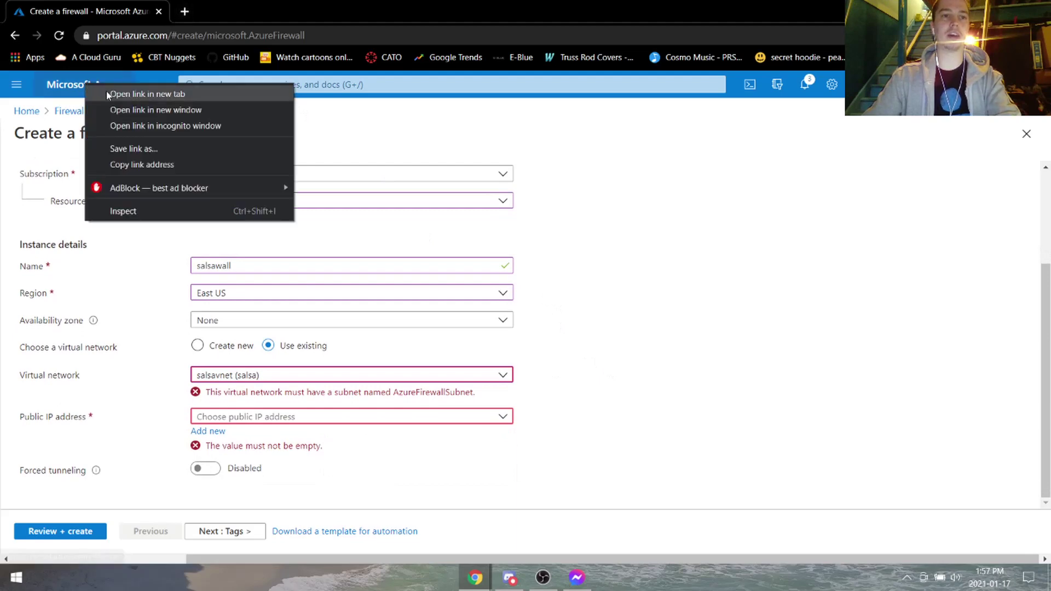
In a new portal tab, view salsavnet's 10.0.0.0/16 address space and its default 10.0.0.0/24 subnet.
{"action": "left_click", "coordinate": [131, 93]}
{"action": "left_click", "coordinate": [257, 9]}
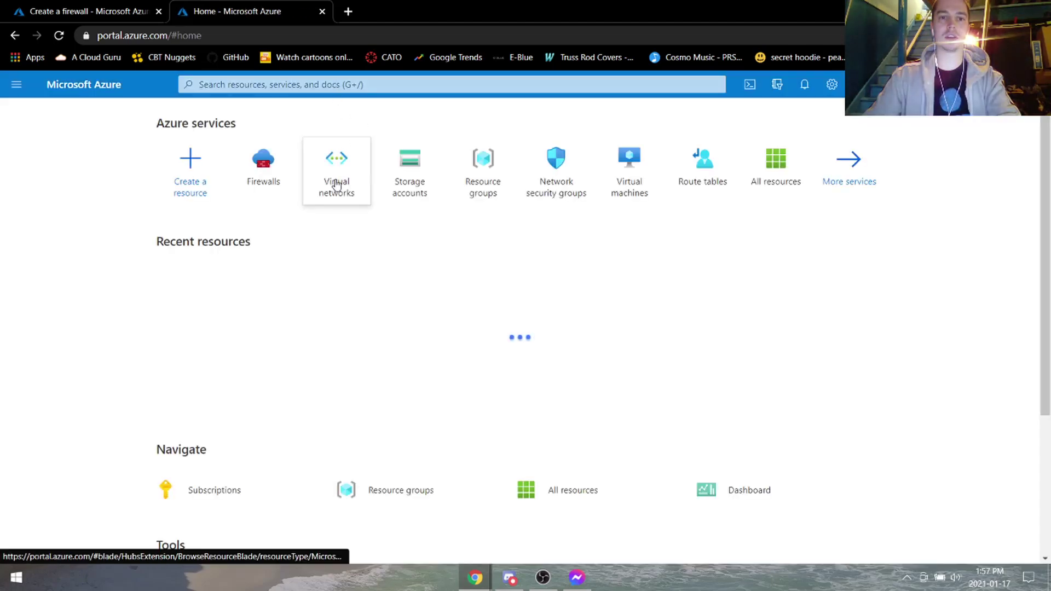
{"action": "left_click", "coordinate": [336, 176]}
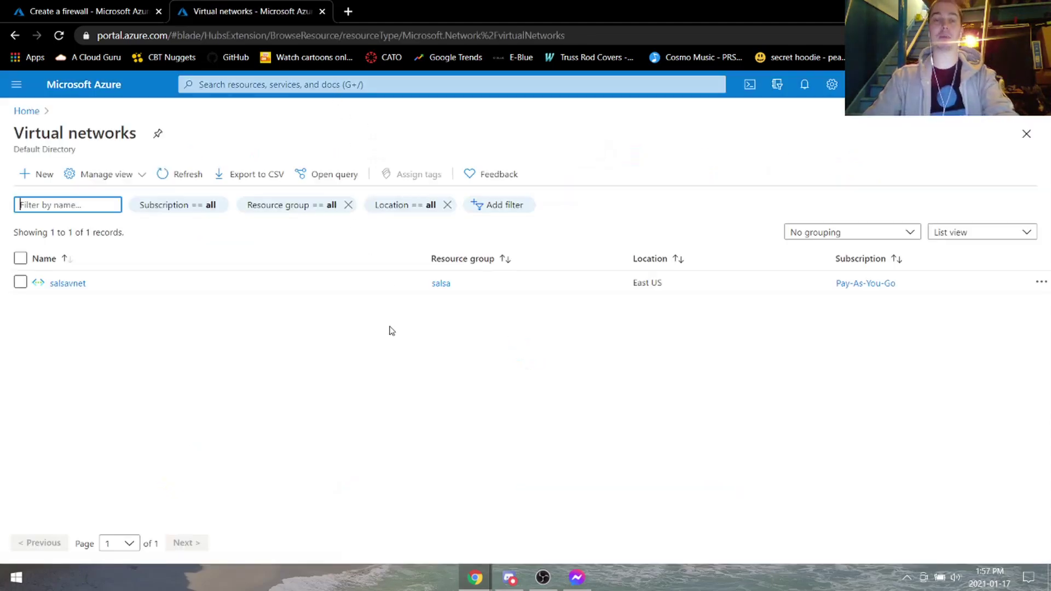
{"action": "left_click", "coordinate": [68, 283]}
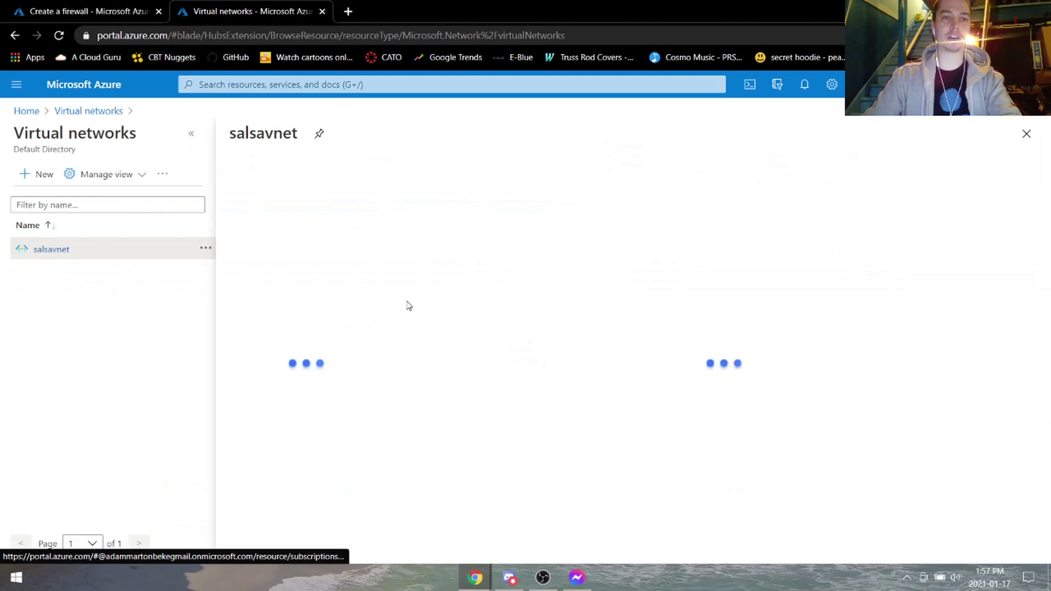
{"action": "left_click", "coordinate": [307, 336]}
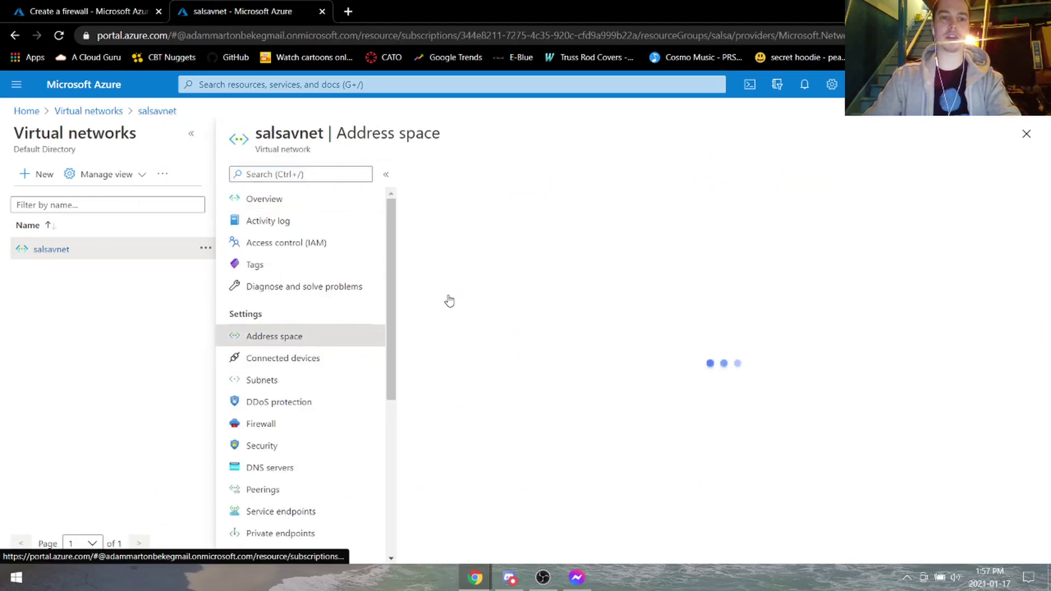
{"action": "left_click", "coordinate": [462, 233]}
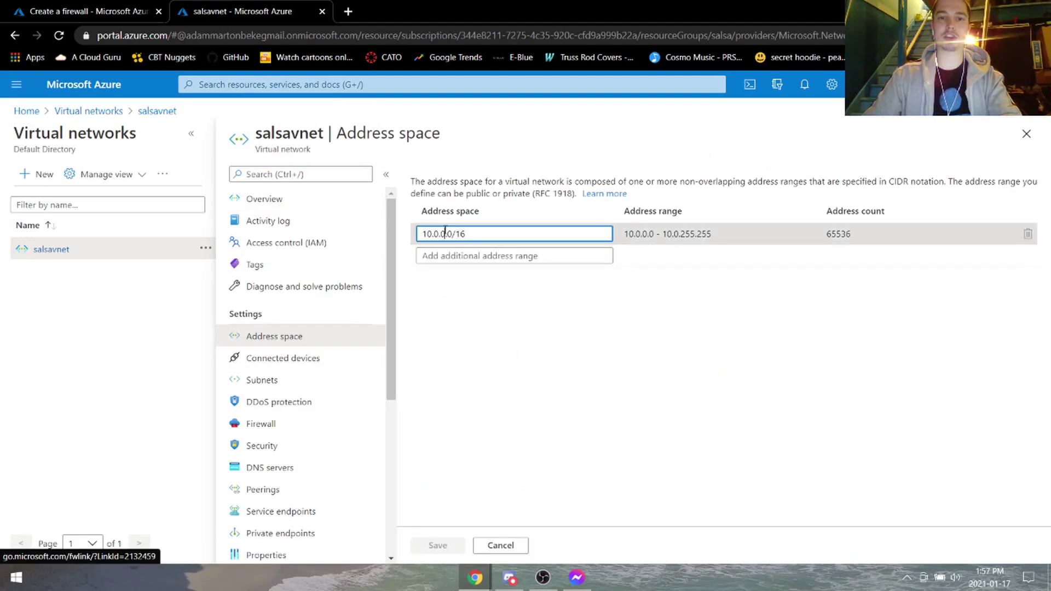
{"action": "left_click", "coordinate": [328, 385]}
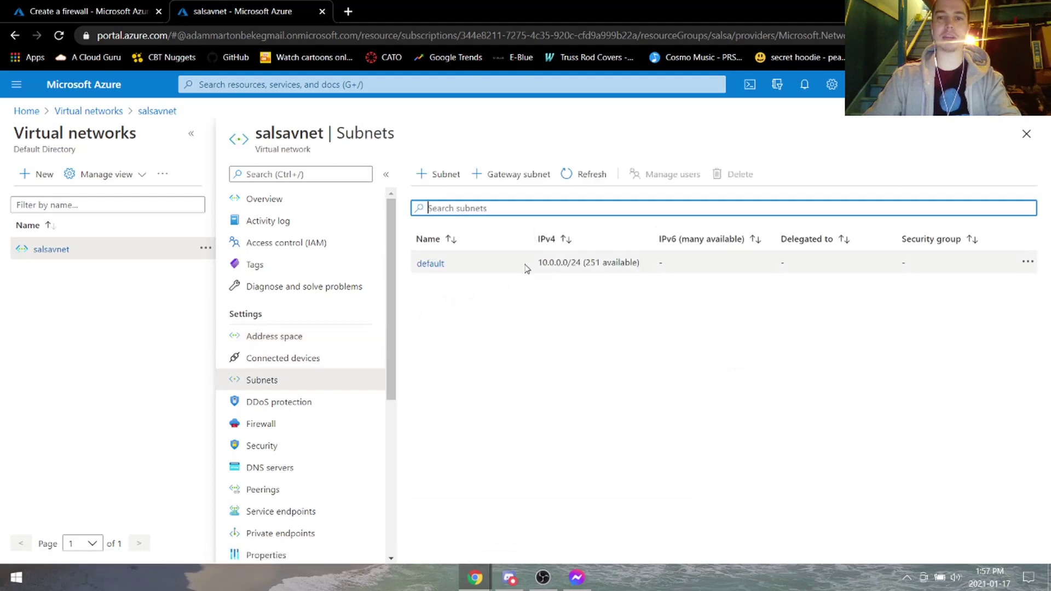
{"action": "left_click", "coordinate": [105, 5]}
Add a new public IP named 10.0.0.250 to the salsawall firewall form.
{"action": "left_click", "coordinate": [276, 377]}
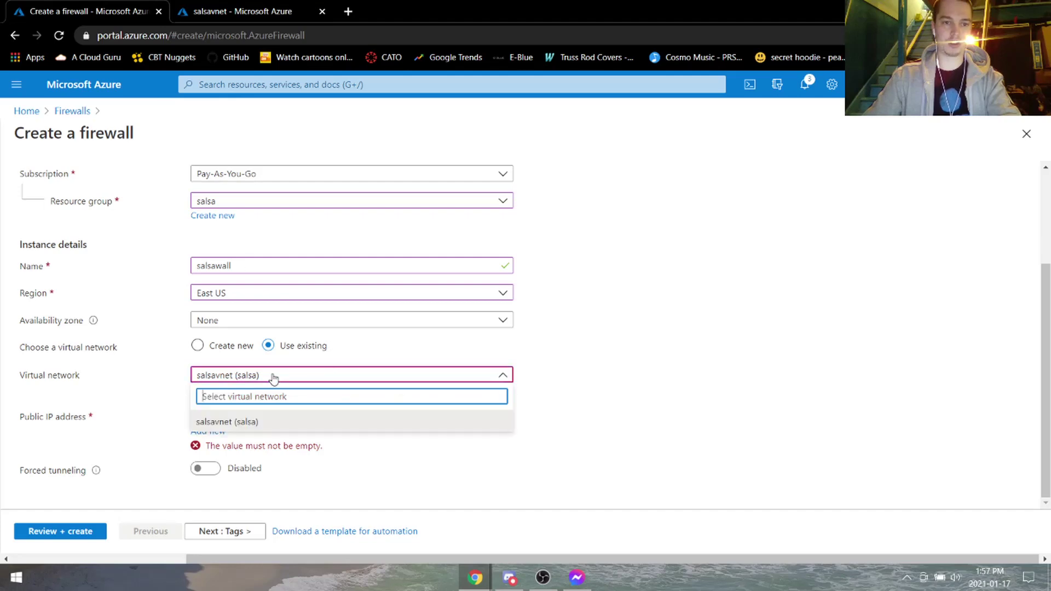
{"action": "left_click", "coordinate": [275, 376]}
{"action": "left_click", "coordinate": [268, 418]}
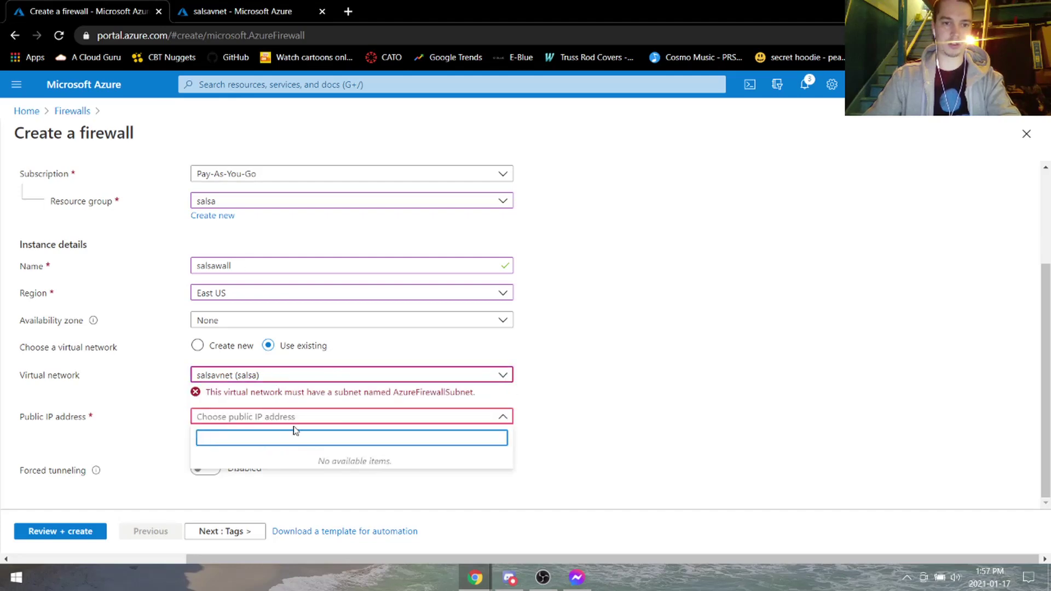
{"action": "left_click", "coordinate": [626, 374]}
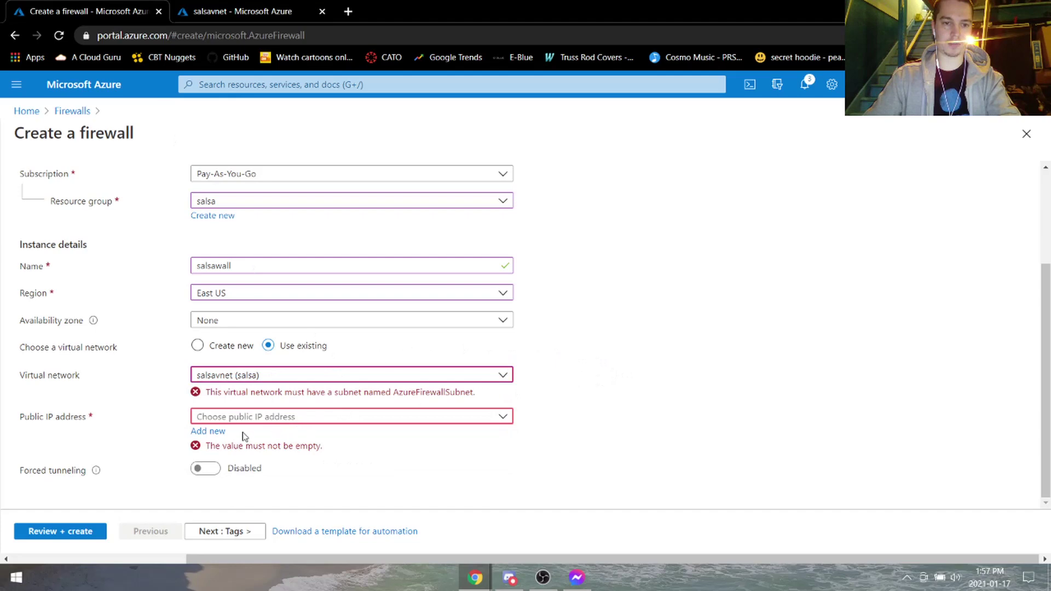
{"action": "left_click", "coordinate": [211, 432]}
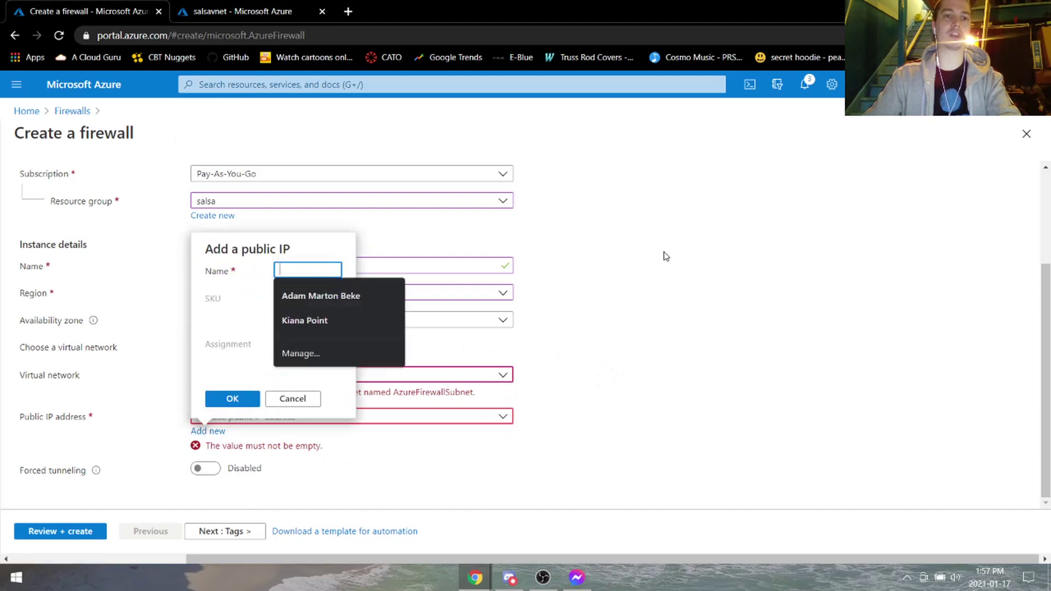
{"action": "type", "text": "10."}
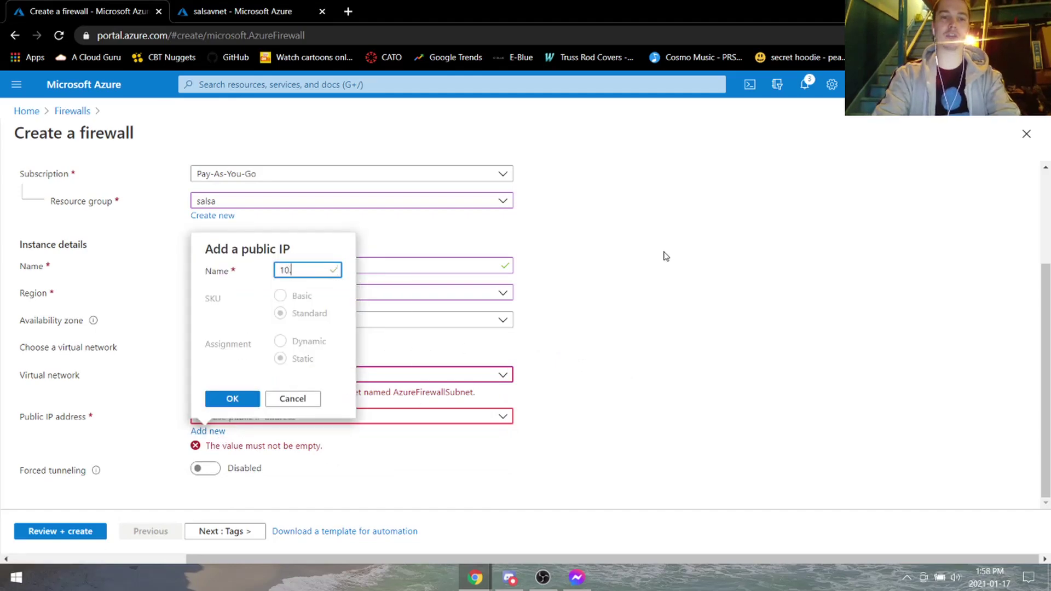
{"action": "type", "text": "0.0"}
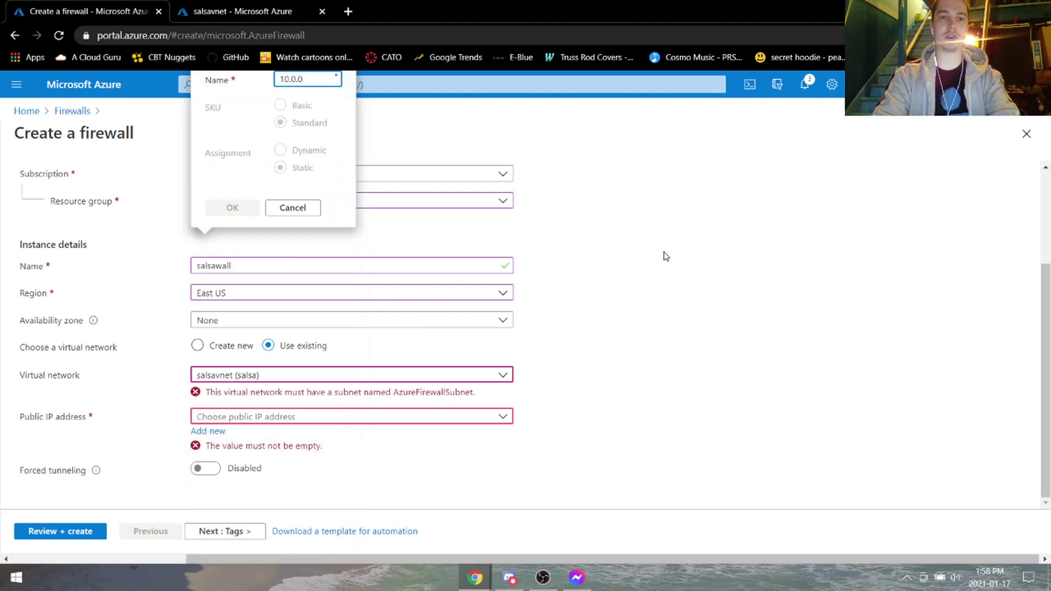
{"action": "type", "text": ".250"}
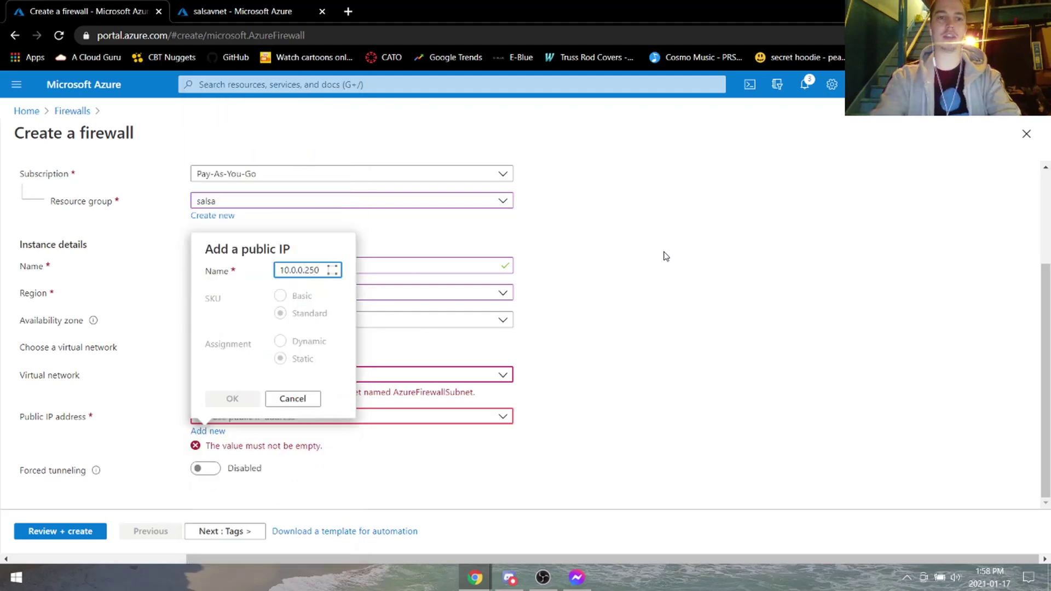
{"action": "left_click", "coordinate": [233, 399]}
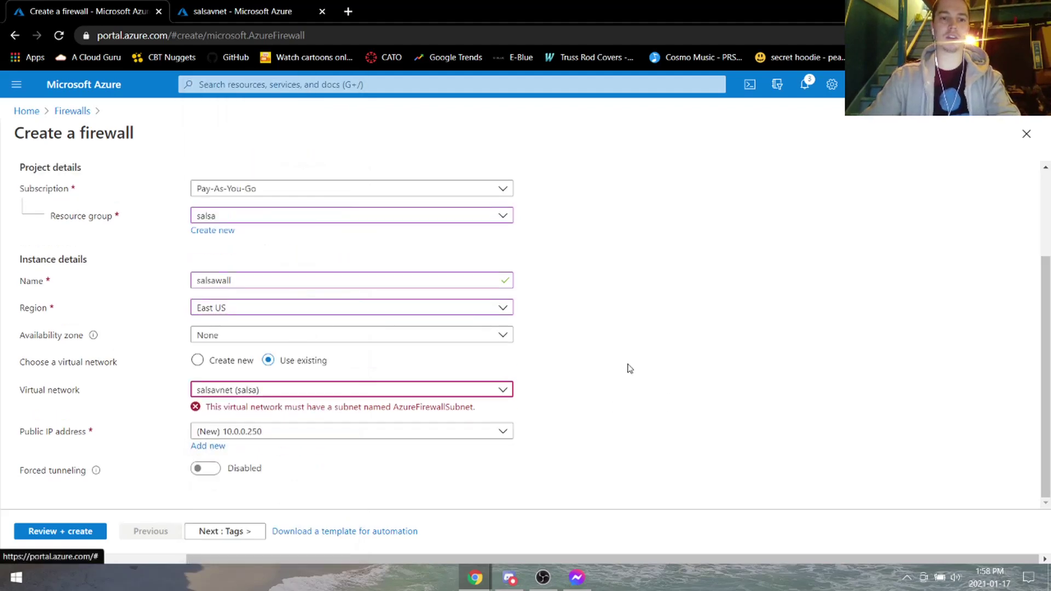
{"action": "left_click", "coordinate": [429, 394]}
{"action": "left_click", "coordinate": [589, 390]}
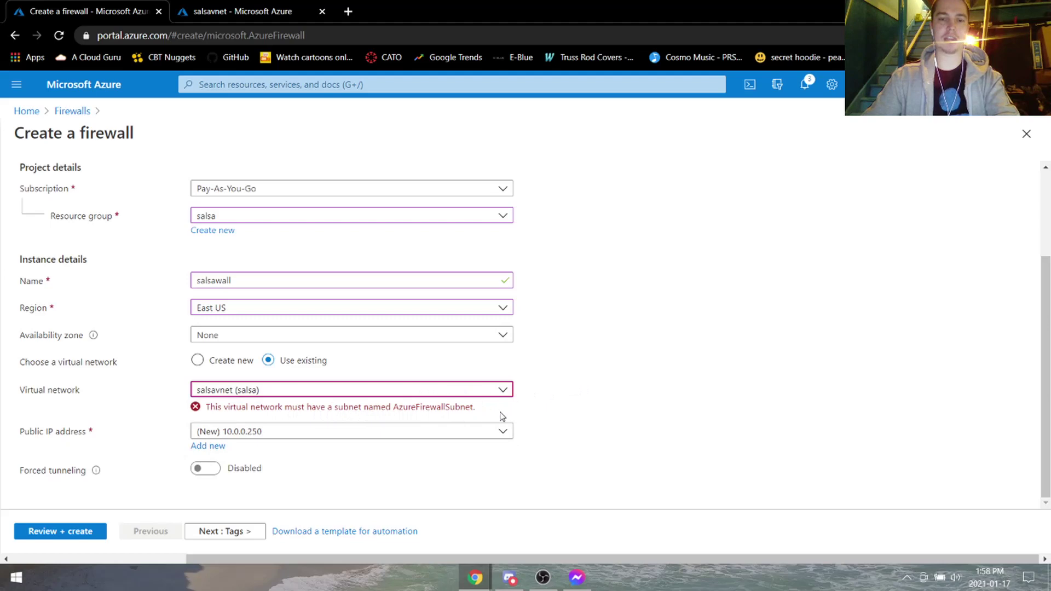
Start adding a subnet named 'AzureFirewallSubnet' to salsavnet.
{"action": "left_click", "coordinate": [234, 4]}
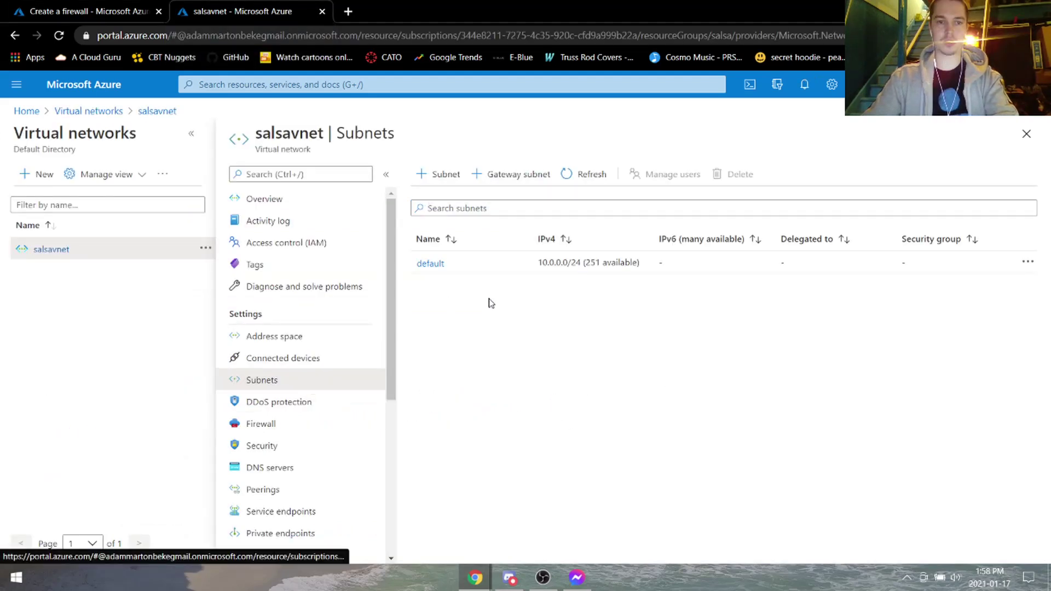
{"action": "left_click", "coordinate": [439, 174]}
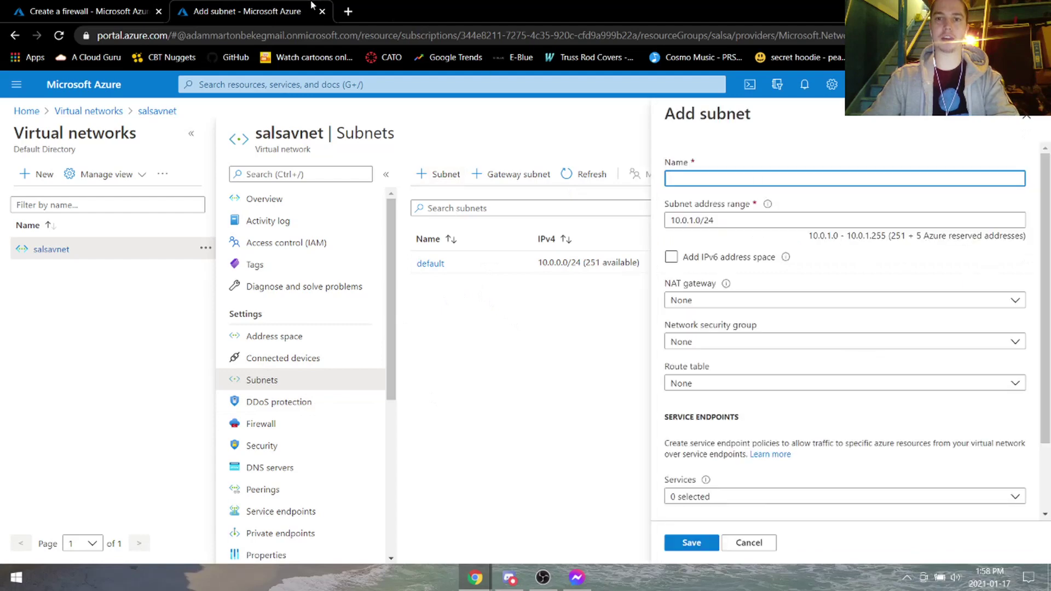
{"action": "left_click", "coordinate": [122, 2]}
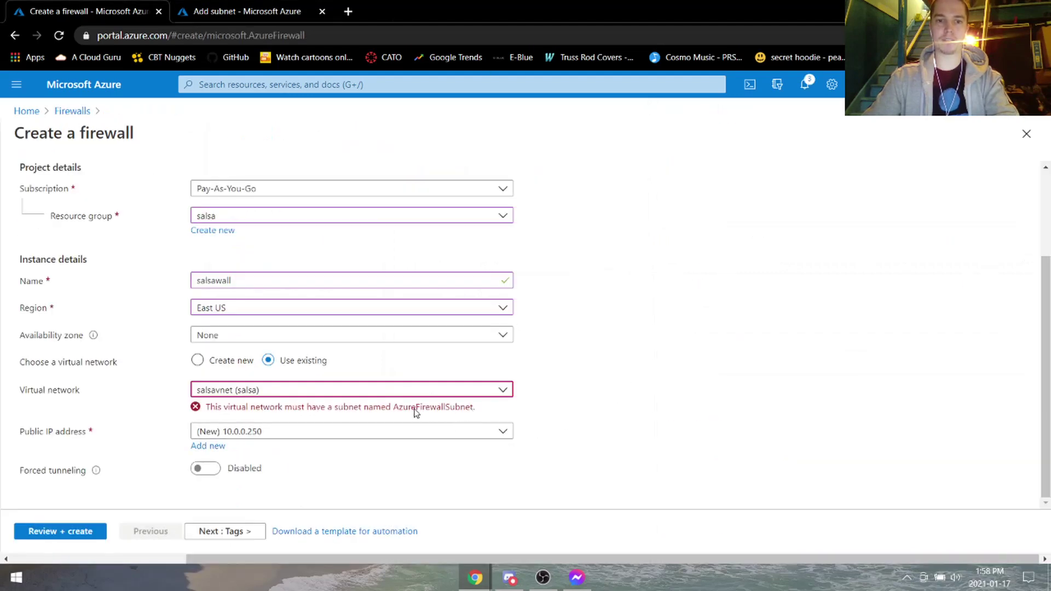
{"action": "left_click", "coordinate": [274, 10]}
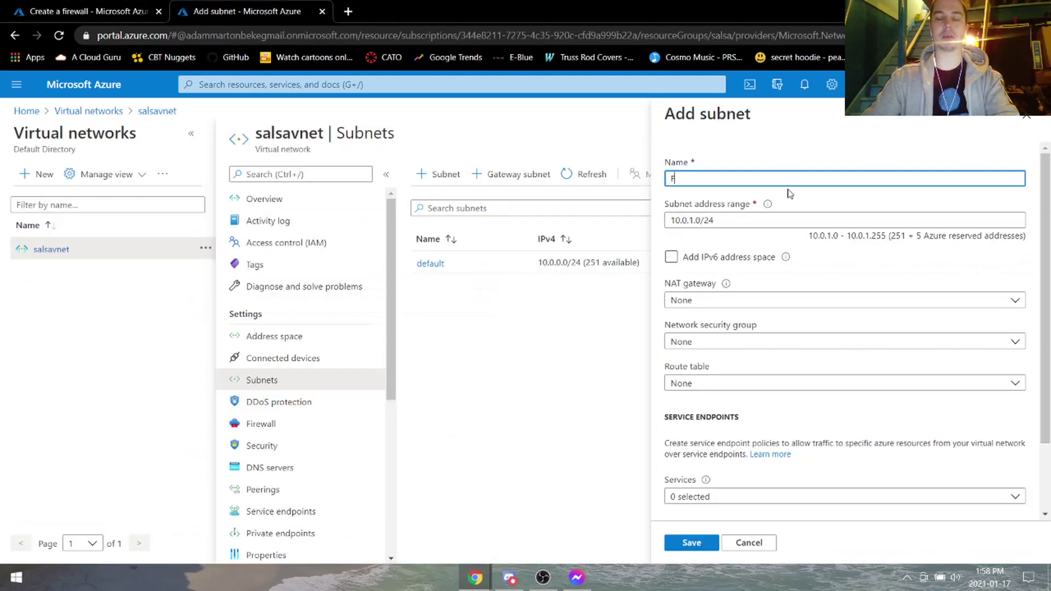
{"action": "key", "text": "BackSpace"}
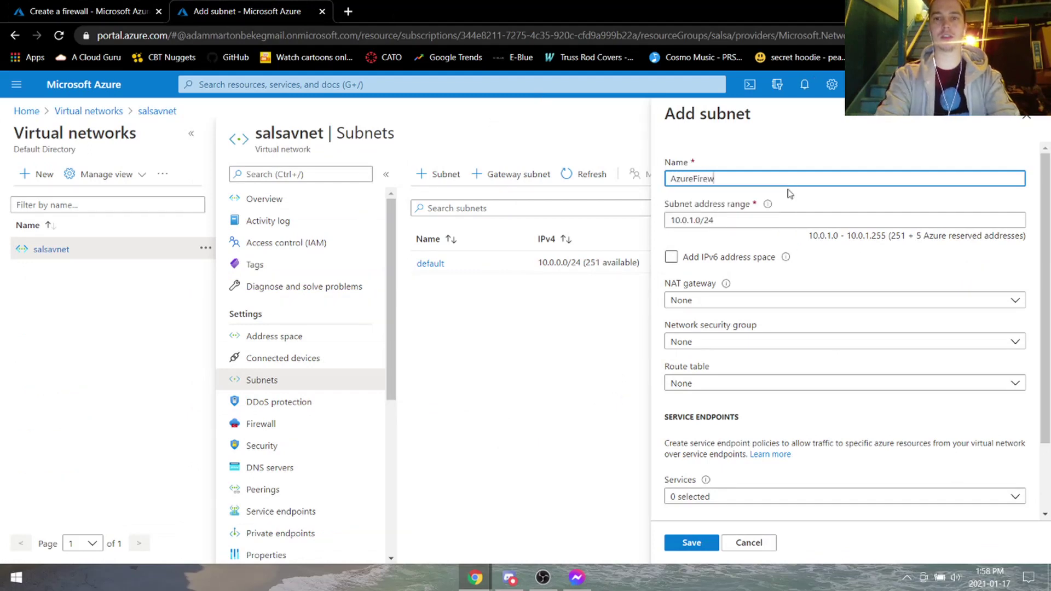
{"action": "type", "text": "AzureFirewallSubnet"}
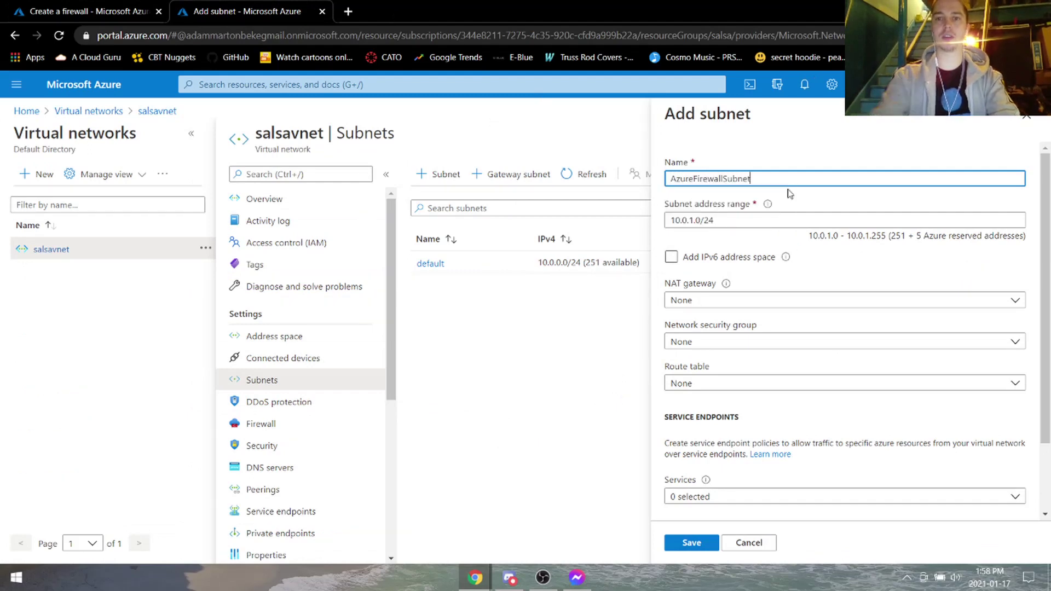
Set the subnet range to 10.0.0.192/26, then discard it after the overlap error with default.
{"action": "left_click", "coordinate": [689, 220]}
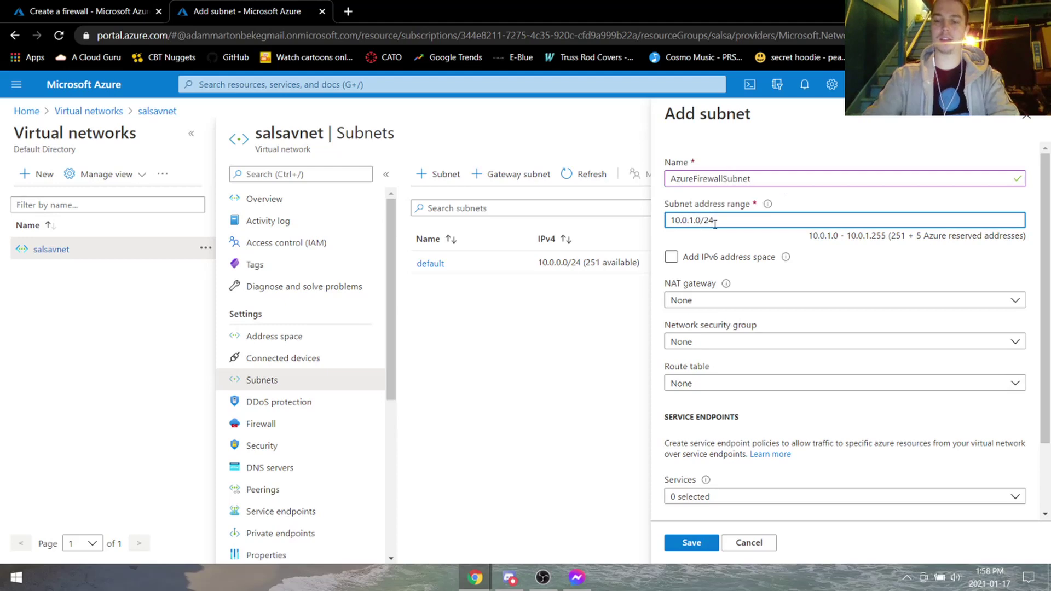
{"action": "key", "text": "BackSpace"}
{"action": "type", "text": "0"}
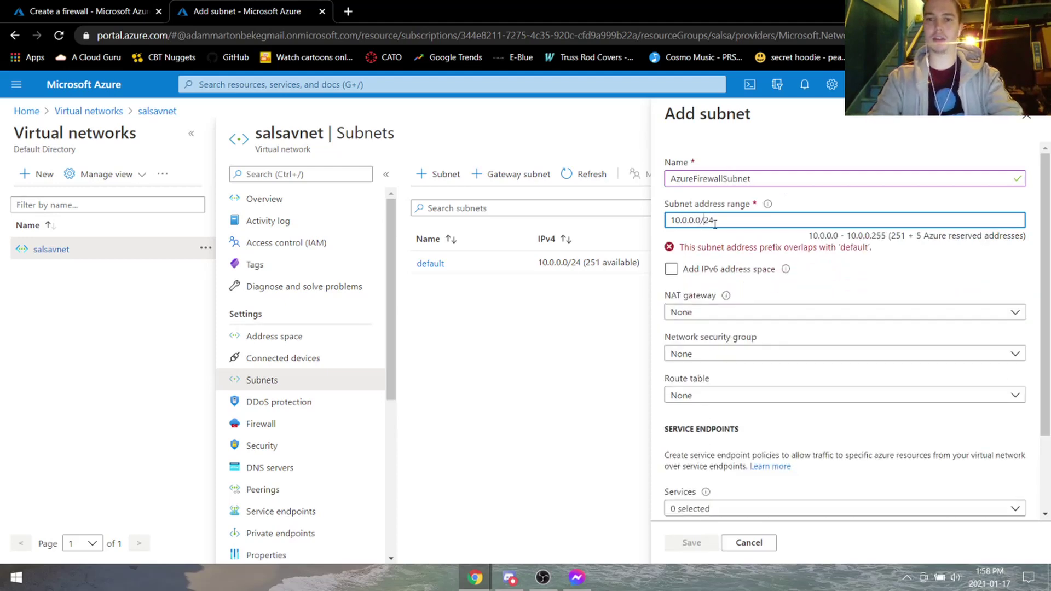
{"action": "key", "text": "BackSpace"}
{"action": "key", "text": "BackSpace"}
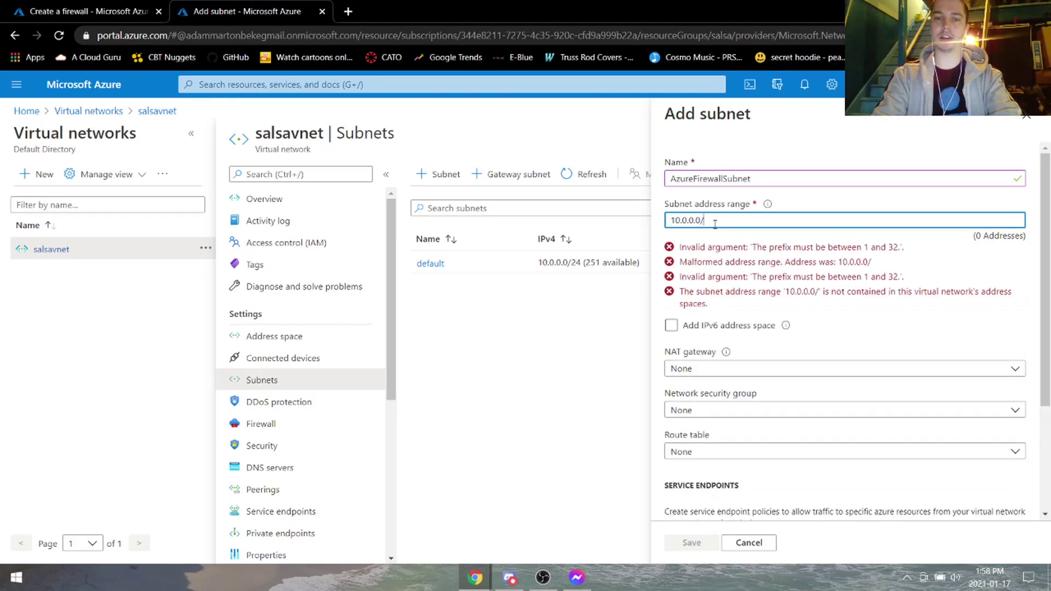
{"action": "type", "text": "26"}
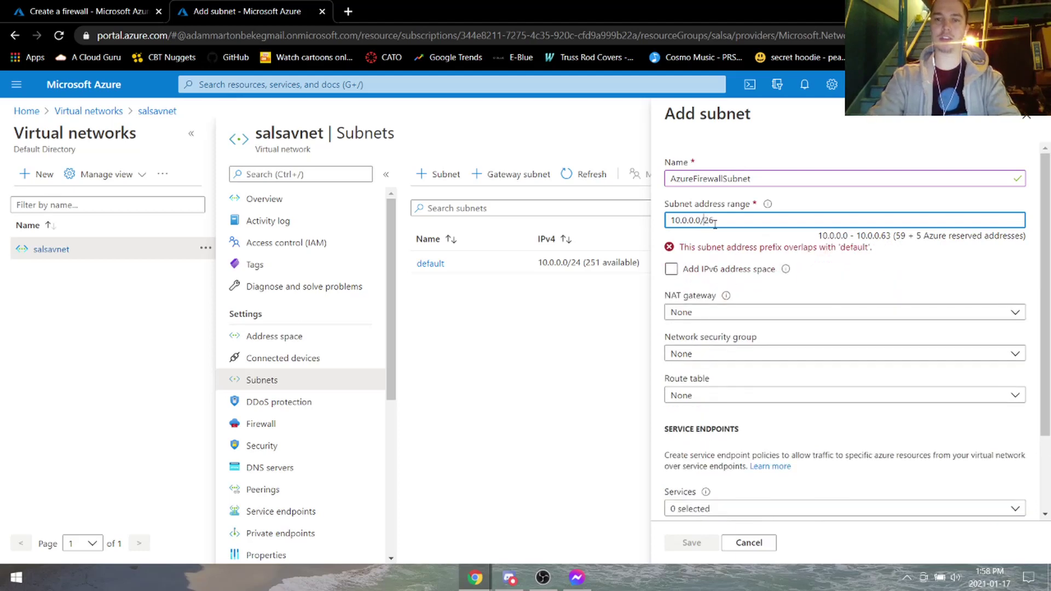
{"action": "key", "text": "BackSpace"}
{"action": "type", "text": "192"}
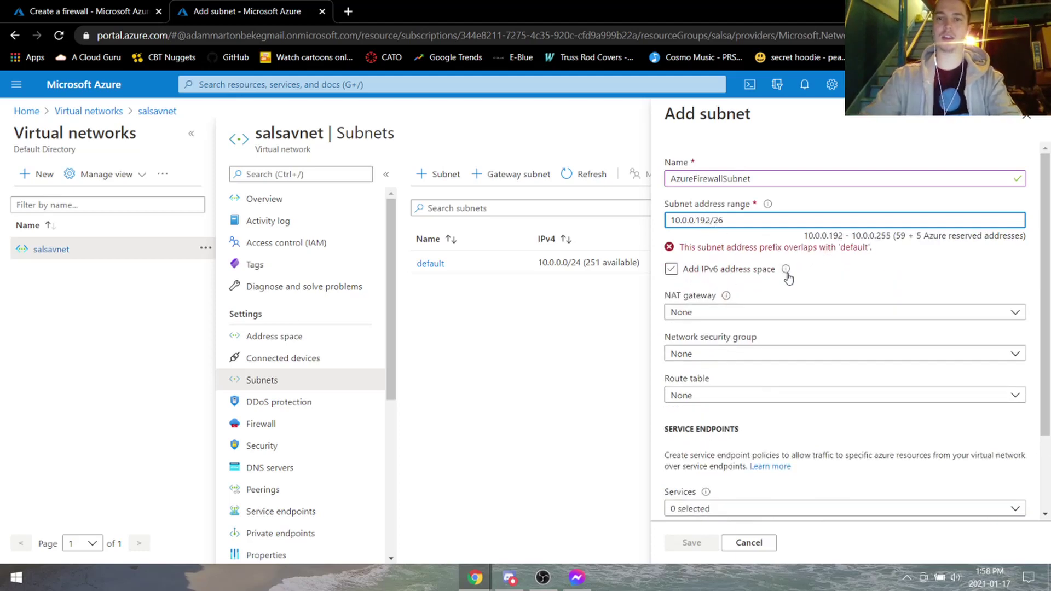
{"action": "key", "text": "BackSpace"}
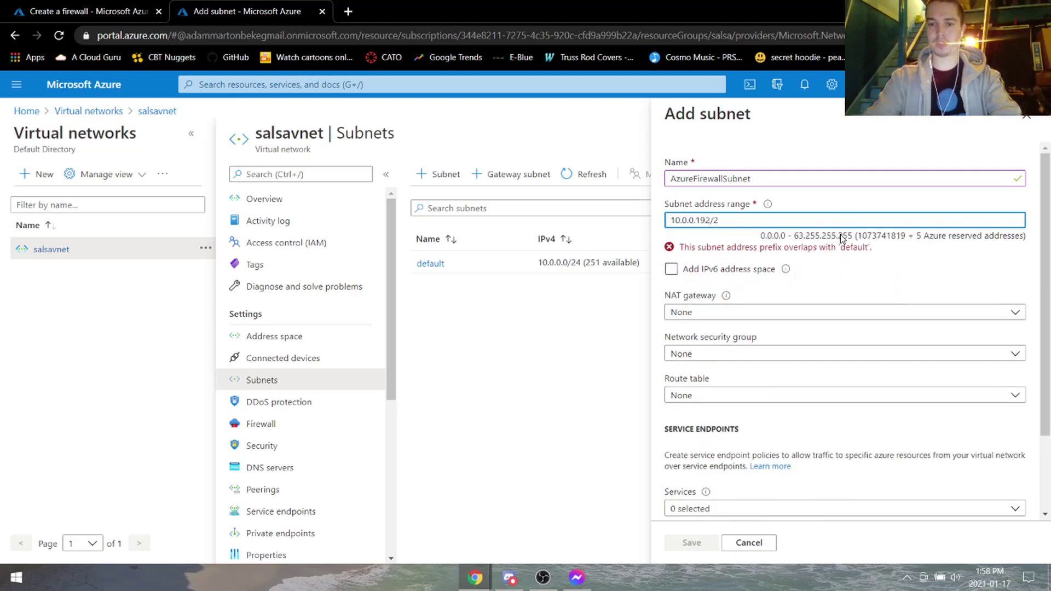
{"action": "type", "text": "5"}
{"action": "key", "text": "BackSpace"}
{"action": "type", "text": "6"}
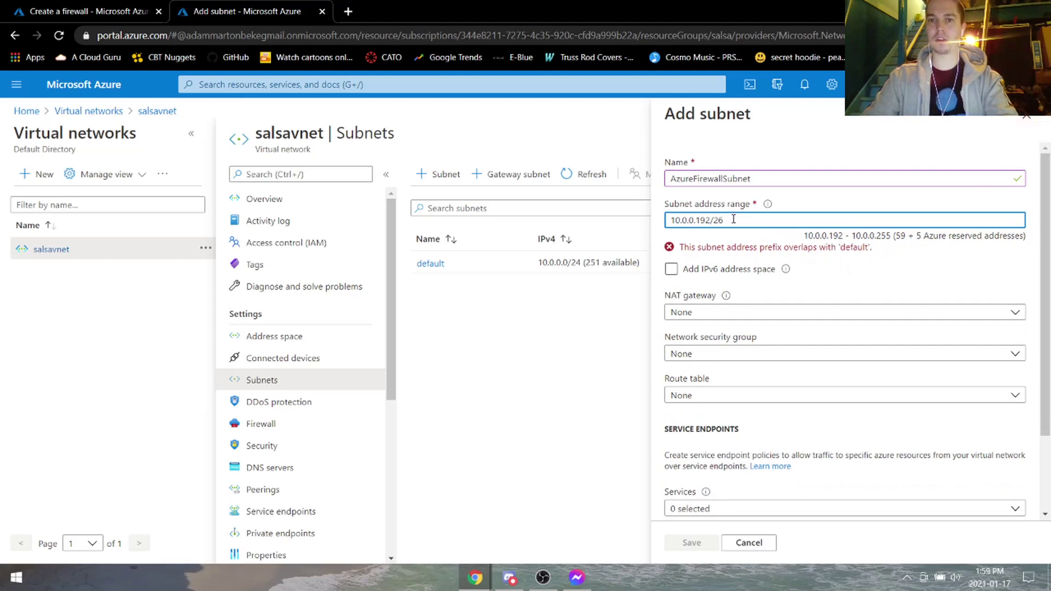
{"action": "left_click", "coordinate": [1022, 121]}
Shrink the default subnet's address range to 10.0.0.0/26 and save it.
{"action": "left_click", "coordinate": [593, 116]}
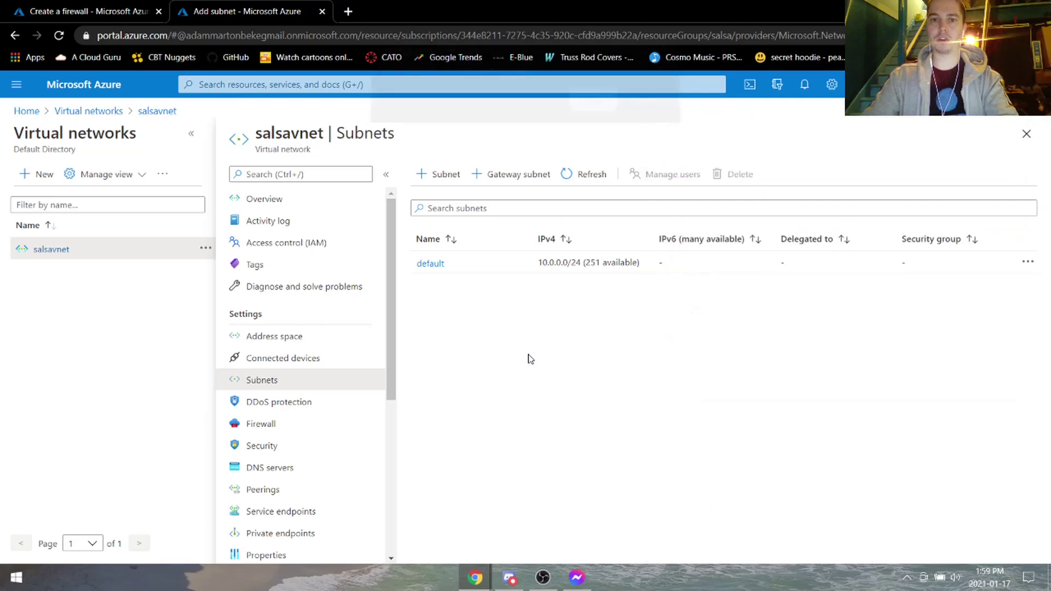
{"action": "left_click", "coordinate": [434, 265]}
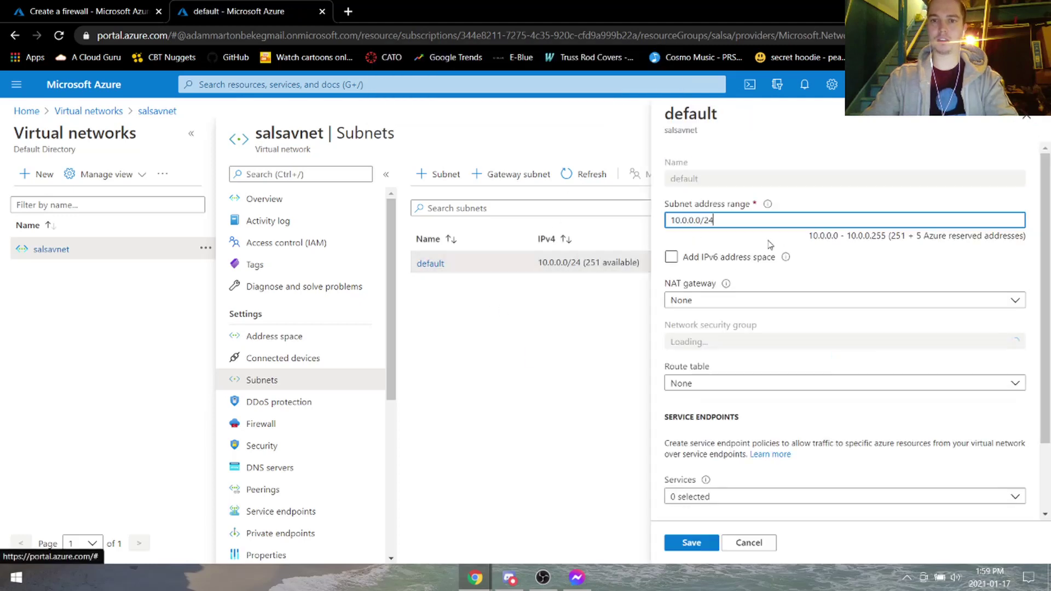
{"action": "left_click", "coordinate": [736, 221]}
{"action": "key", "text": "BackSpace"}
{"action": "key", "text": "BackSpace"}
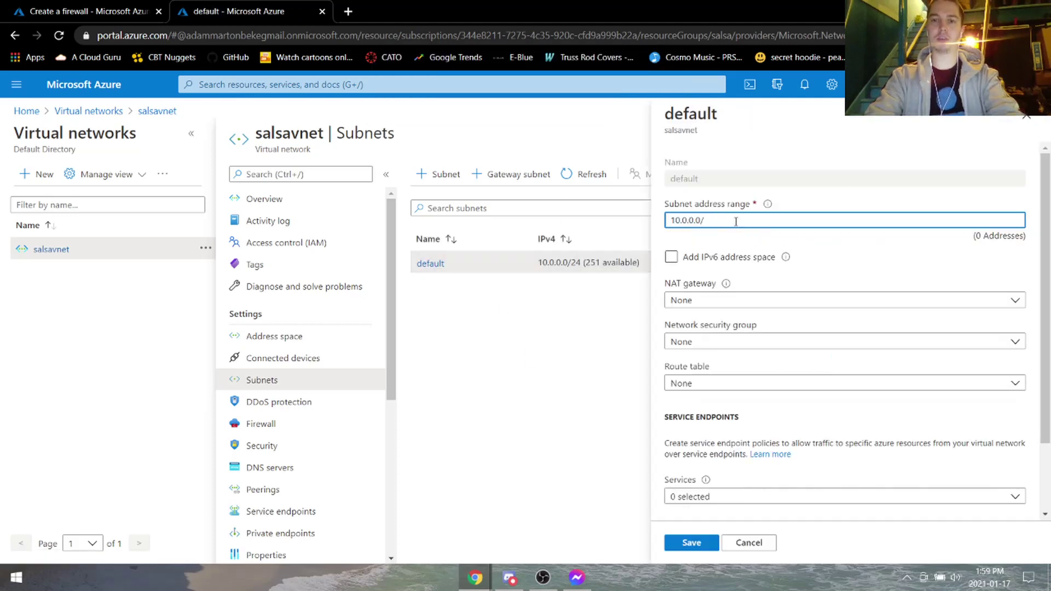
{"action": "type", "text": "26"}
{"action": "left_click", "coordinate": [692, 542]}
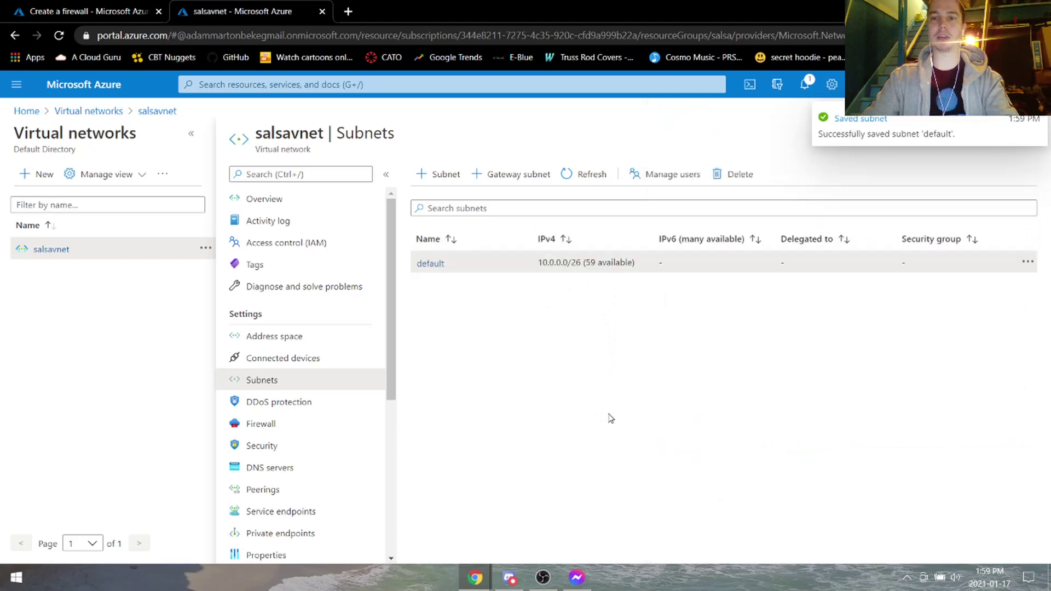
Add subnet 'AzureFirewallSubnet' with range 10.0.0.192/26 and save it.
{"action": "left_click", "coordinate": [436, 174]}
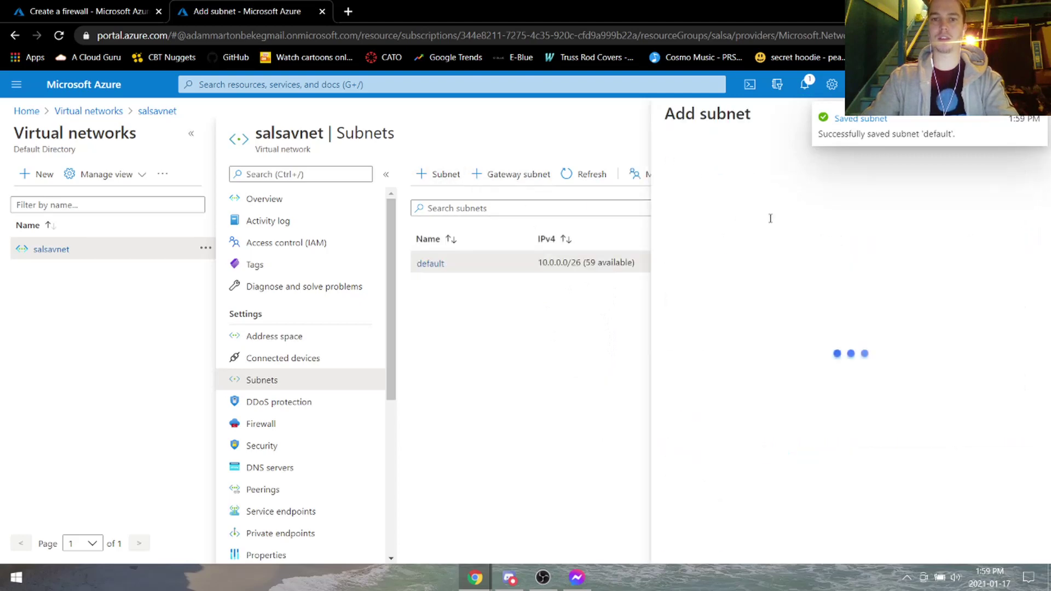
{"action": "left_click", "coordinate": [732, 179]}
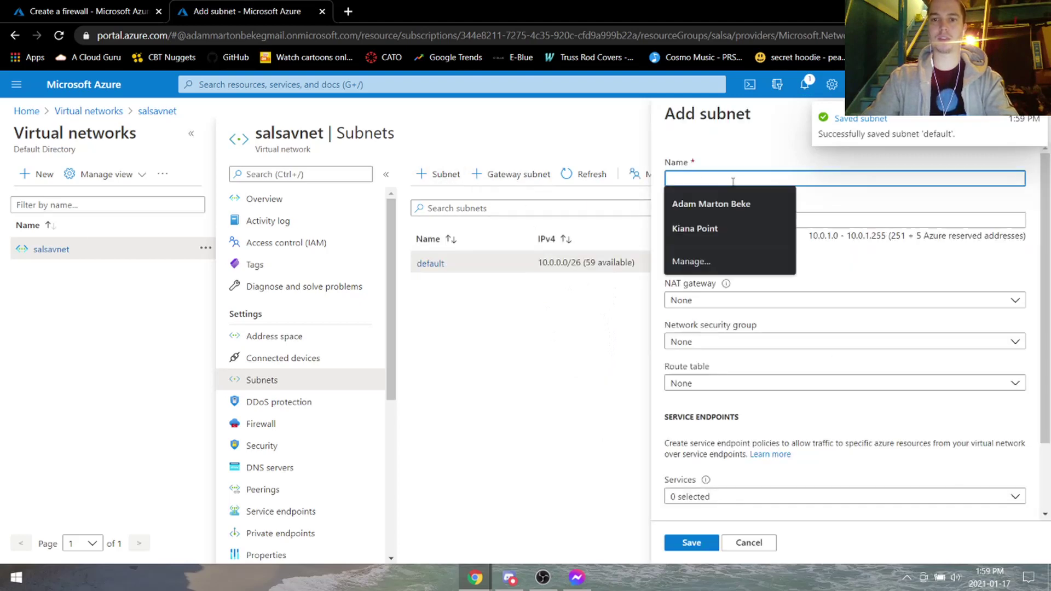
{"action": "left_click", "coordinate": [842, 221]}
{"action": "left_click", "coordinate": [799, 176]}
{"action": "type", "text": "AzureFirewal"}
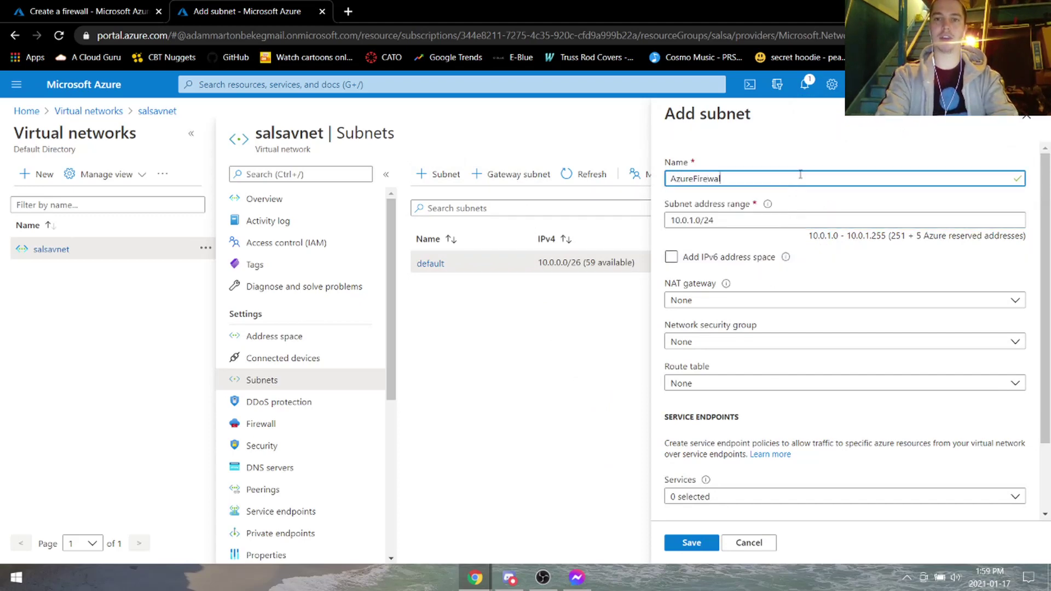
{"action": "type", "text": "bnet"}
{"action": "left_click", "coordinate": [725, 220]}
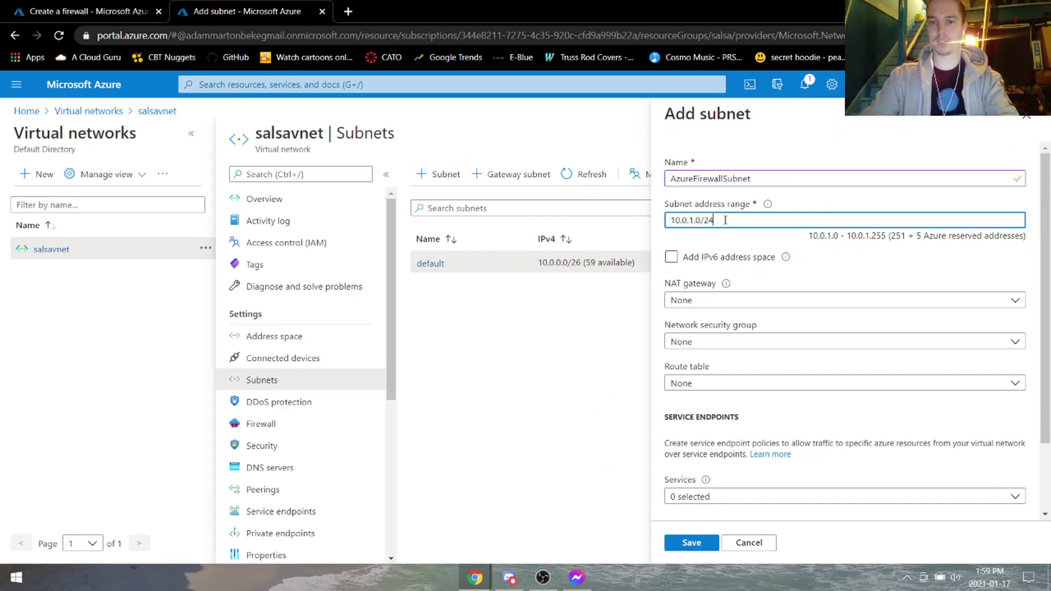
{"action": "key", "text": "BackSpace"}
{"action": "key", "text": "BackSpace"}
{"action": "key", "text": "BackSpace"}
{"action": "key", "text": "BackSpace"}
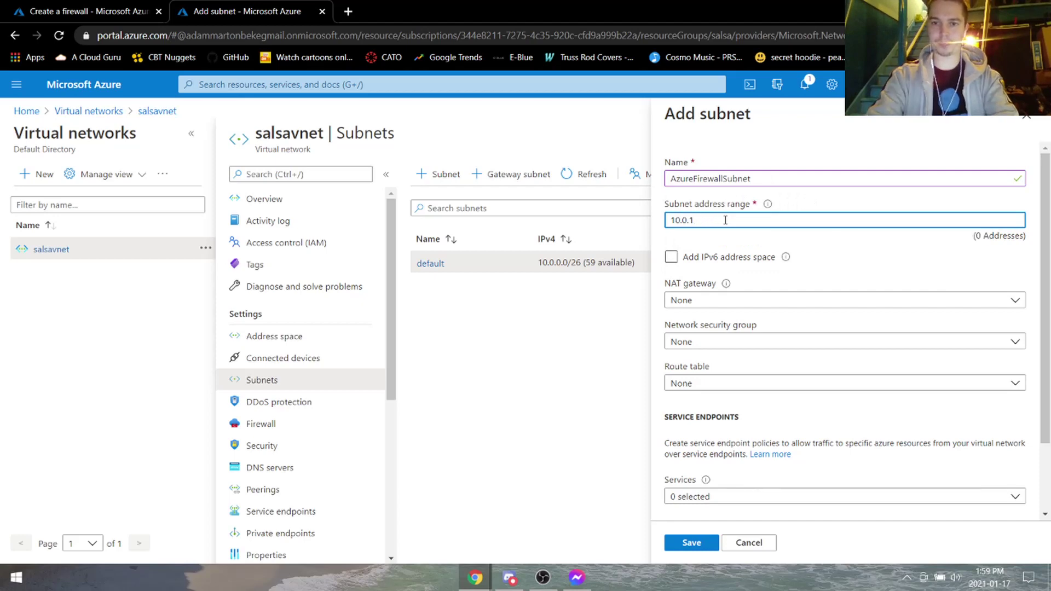
{"action": "key", "text": "BackSpace"}
{"action": "type", "text": "0.192/"}
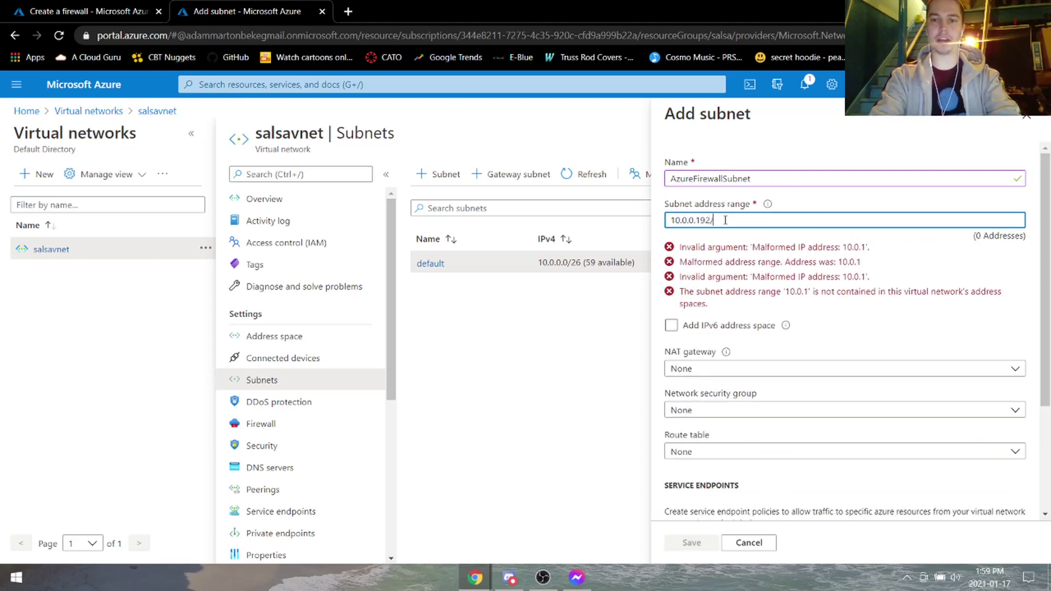
{"action": "type", "text": "26"}
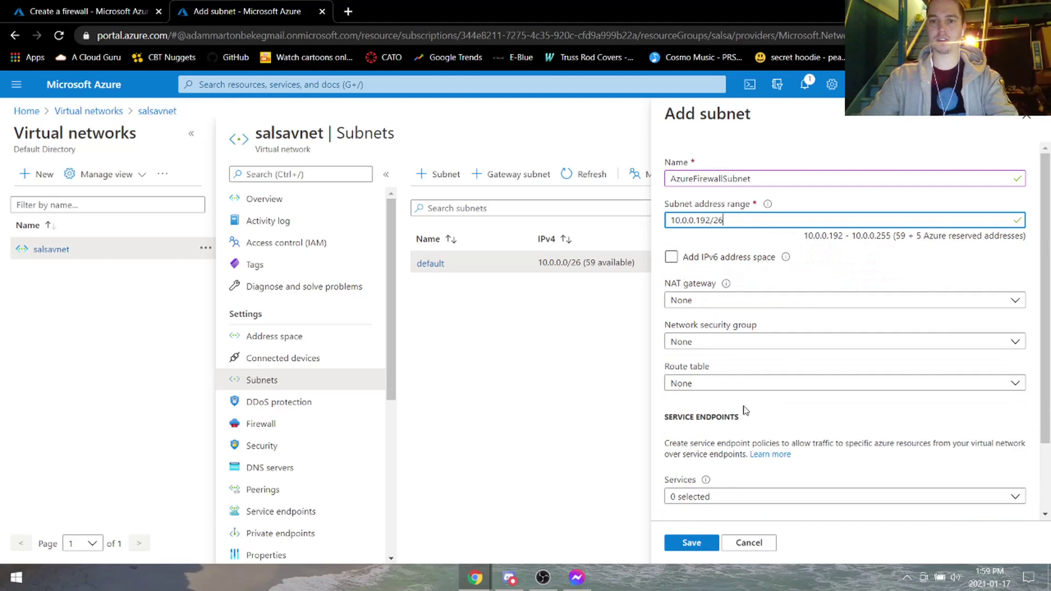
{"action": "scroll", "coordinate": [745, 410], "scroll_direction": "down", "scroll_amount": 2}
{"action": "left_click", "coordinate": [705, 546]}
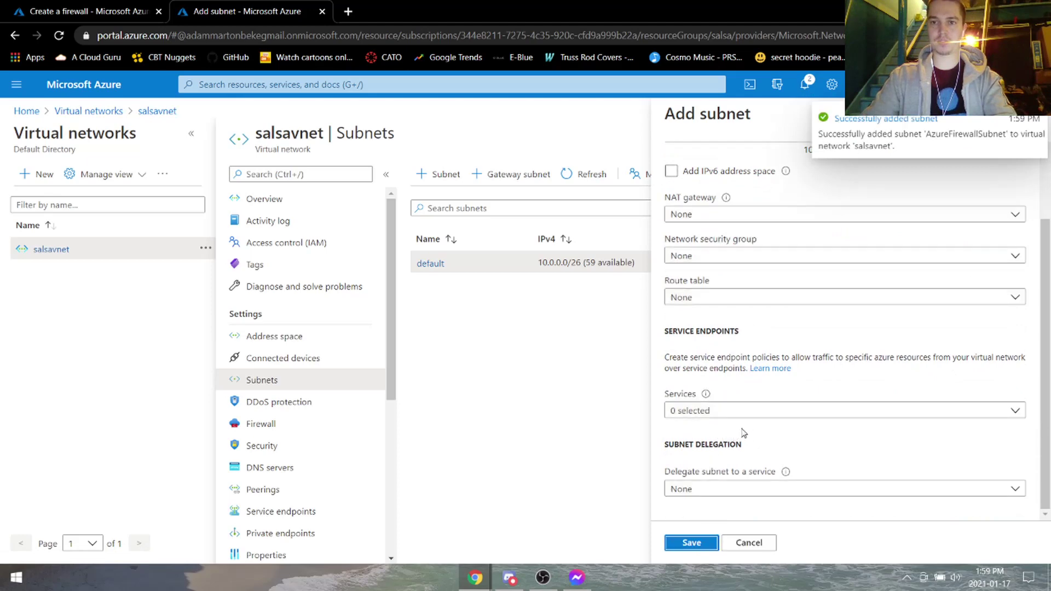
{"action": "left_click", "coordinate": [1040, 120]}
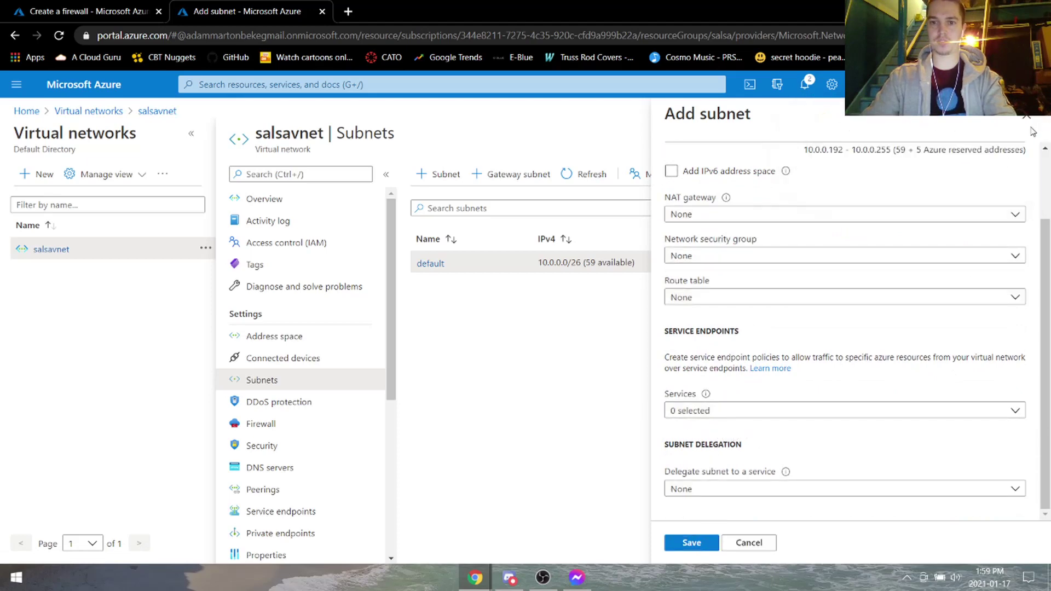
{"action": "left_click", "coordinate": [1027, 121]}
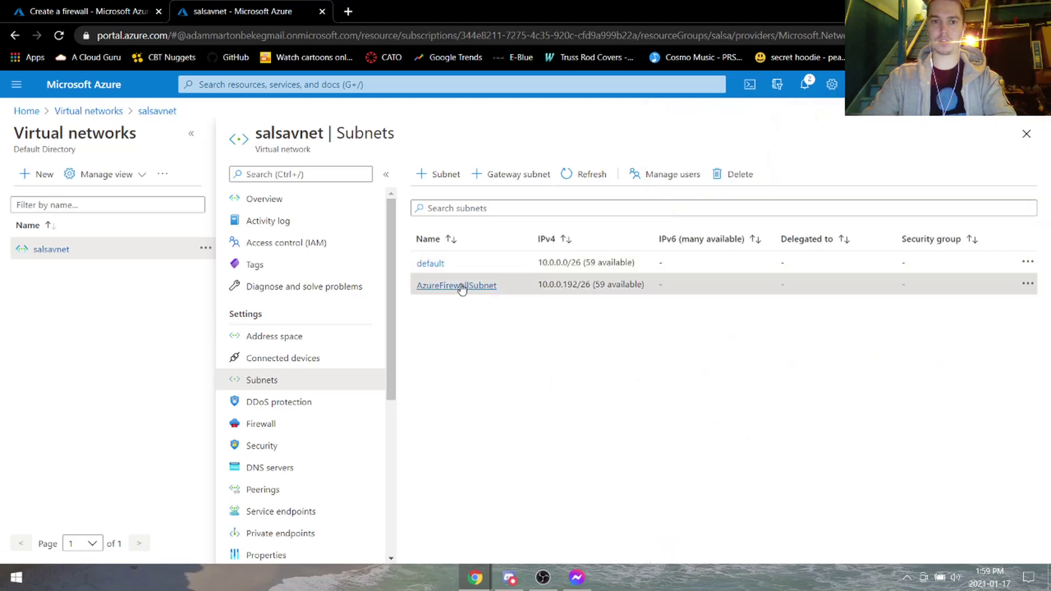
On the firewall form, reselect virtual network salsavnet and keep public IP 10.0.0.250.
{"action": "key", "text": "ctrl+shift+Tab"}
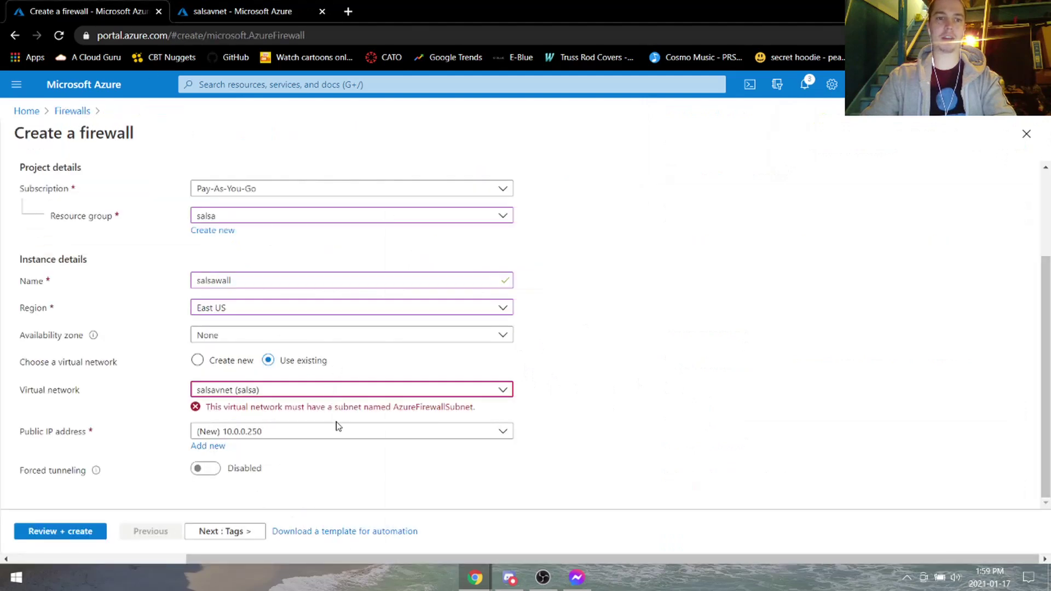
{"action": "left_click", "coordinate": [336, 426]}
{"action": "left_click", "coordinate": [339, 412]}
{"action": "left_click", "coordinate": [329, 389]}
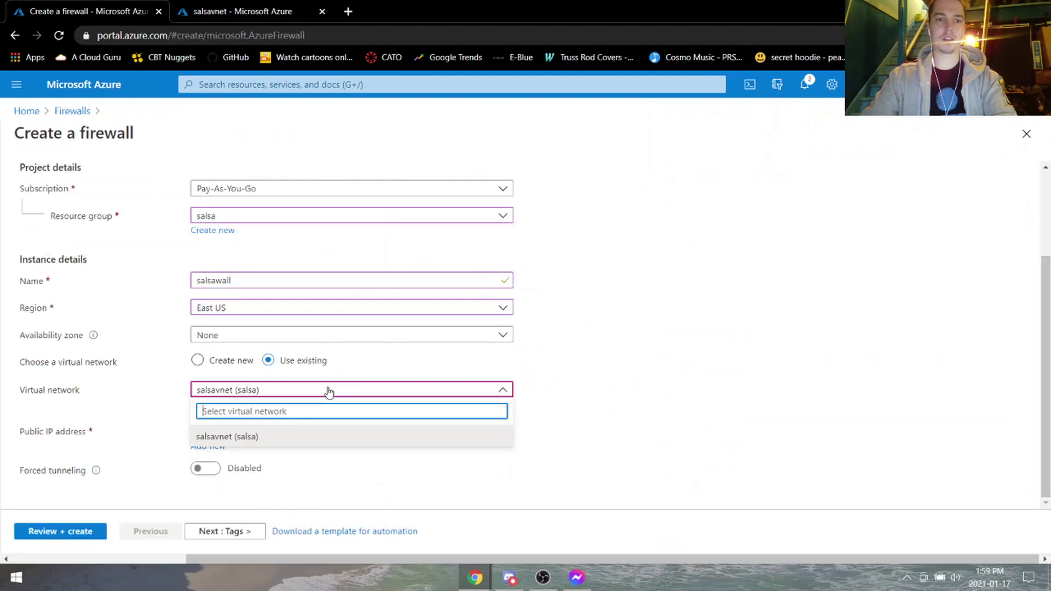
{"action": "left_click", "coordinate": [301, 433]}
{"action": "left_click", "coordinate": [430, 434]}
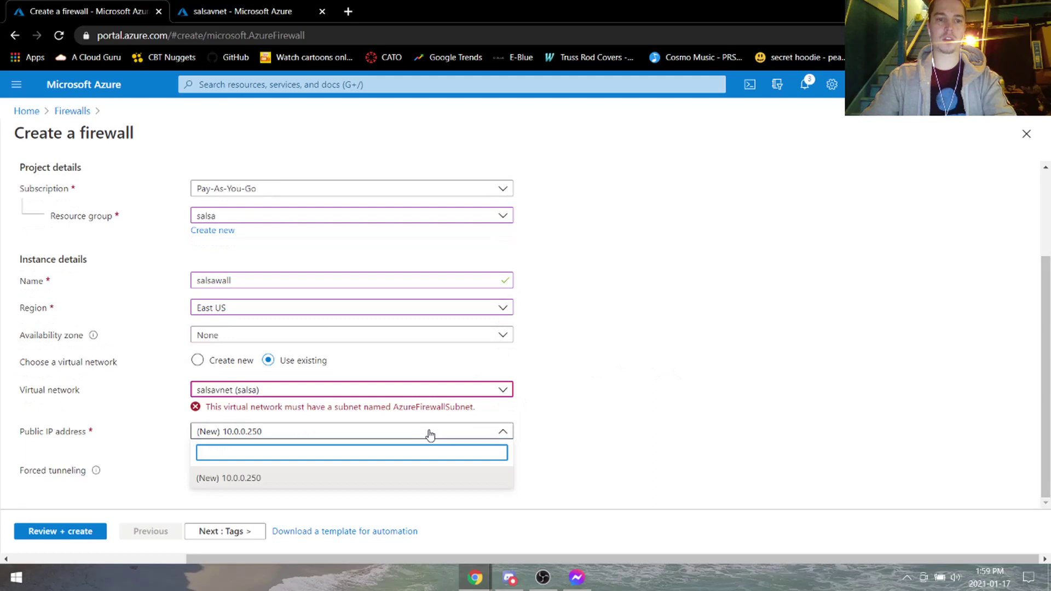
{"action": "left_click", "coordinate": [253, 478]}
{"action": "left_click", "coordinate": [444, 394]}
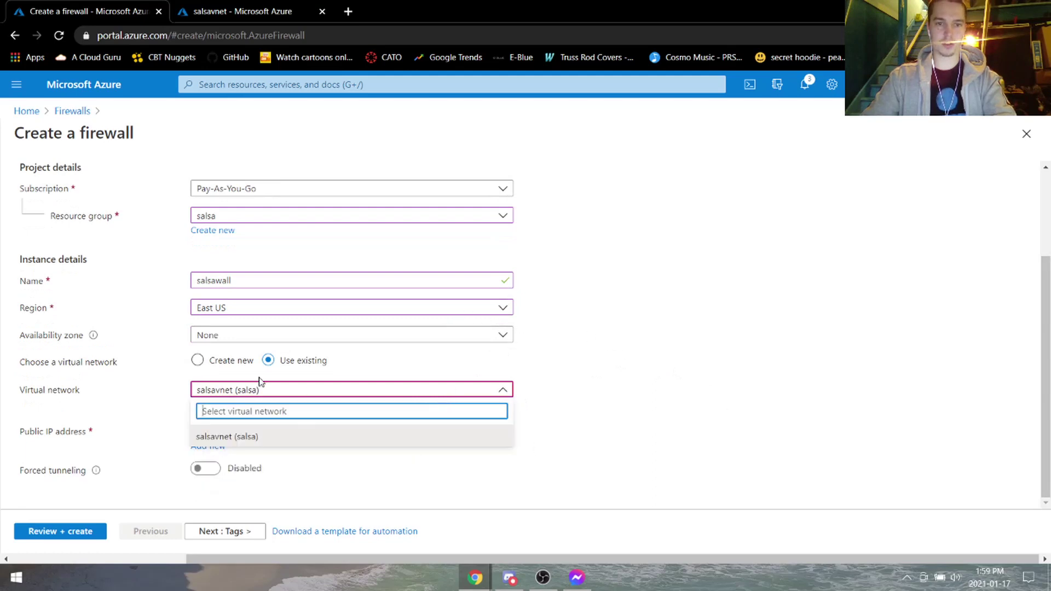
{"action": "left_click", "coordinate": [197, 360]}
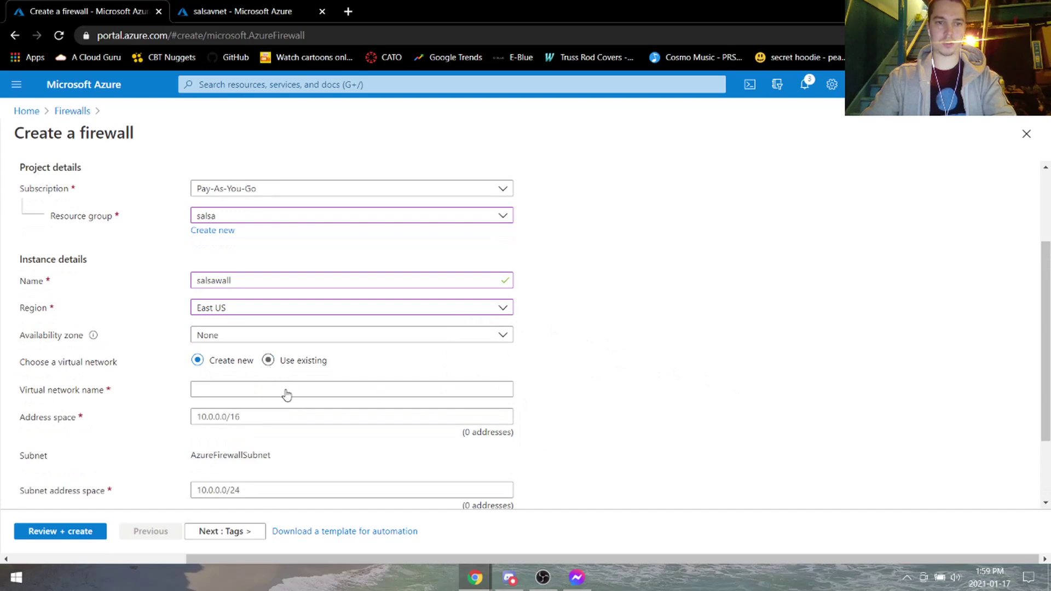
{"action": "left_click", "coordinate": [267, 362]}
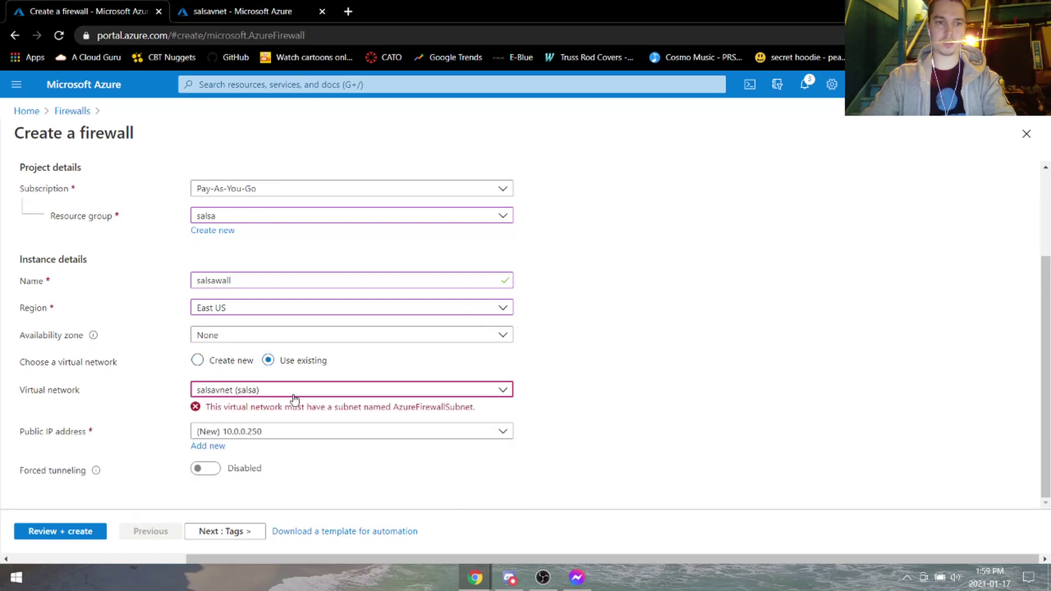
{"action": "left_click", "coordinate": [299, 390]}
{"action": "left_click", "coordinate": [619, 250]}
Reload the Create a firewall page and confirm the reload.
{"action": "scroll", "coordinate": [384, 219], "scroll_direction": "up", "scroll_amount": 2}
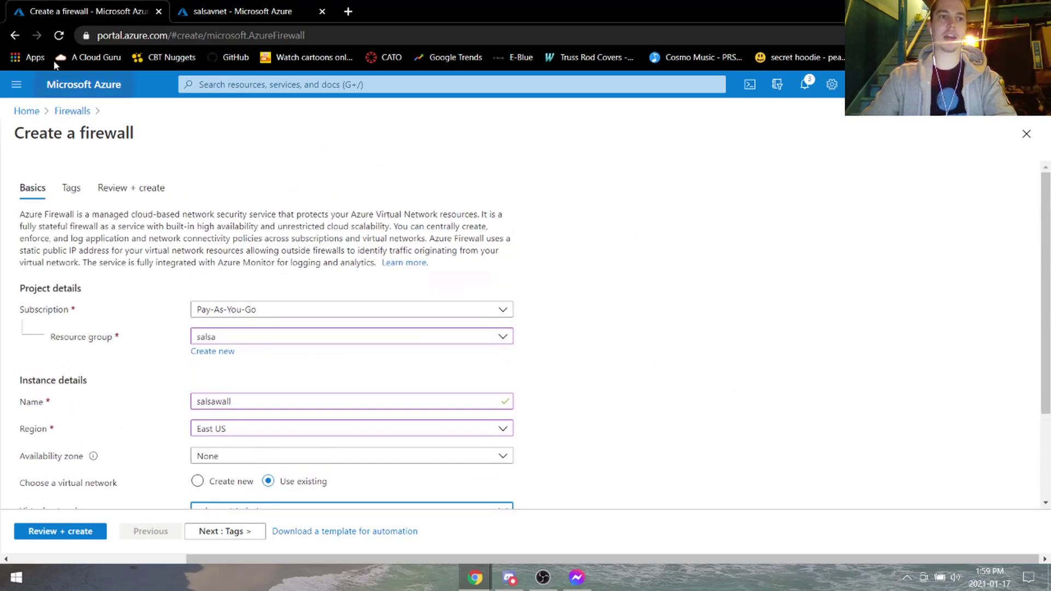
{"action": "left_click", "coordinate": [63, 35]}
{"action": "left_click", "coordinate": [590, 110]}
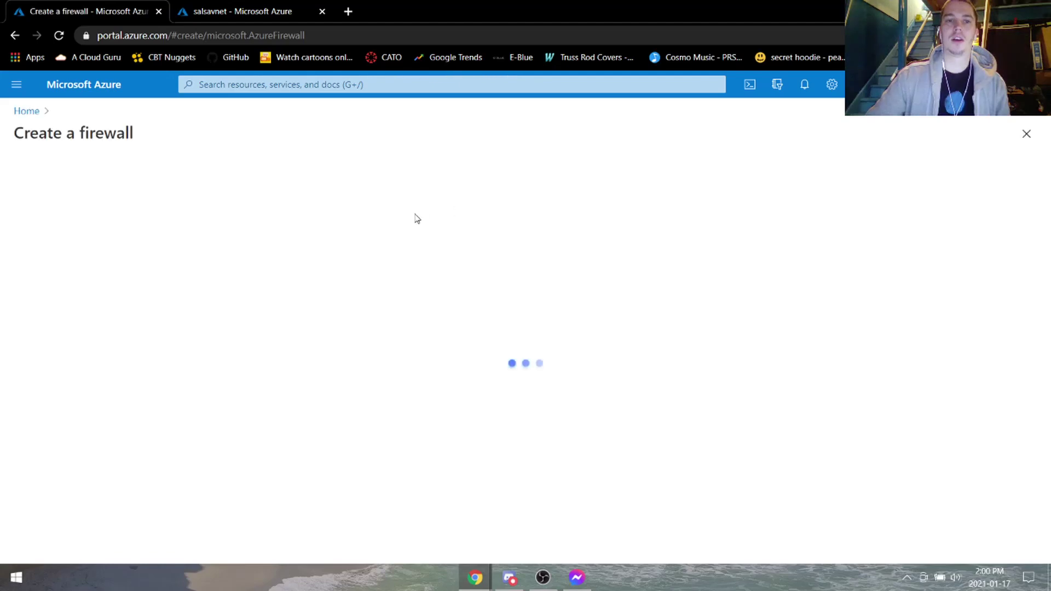
Place the salsawall firewall in resource group salsa in the East US region.
{"action": "scroll", "coordinate": [401, 226], "scroll_direction": "down", "scroll_amount": 3}
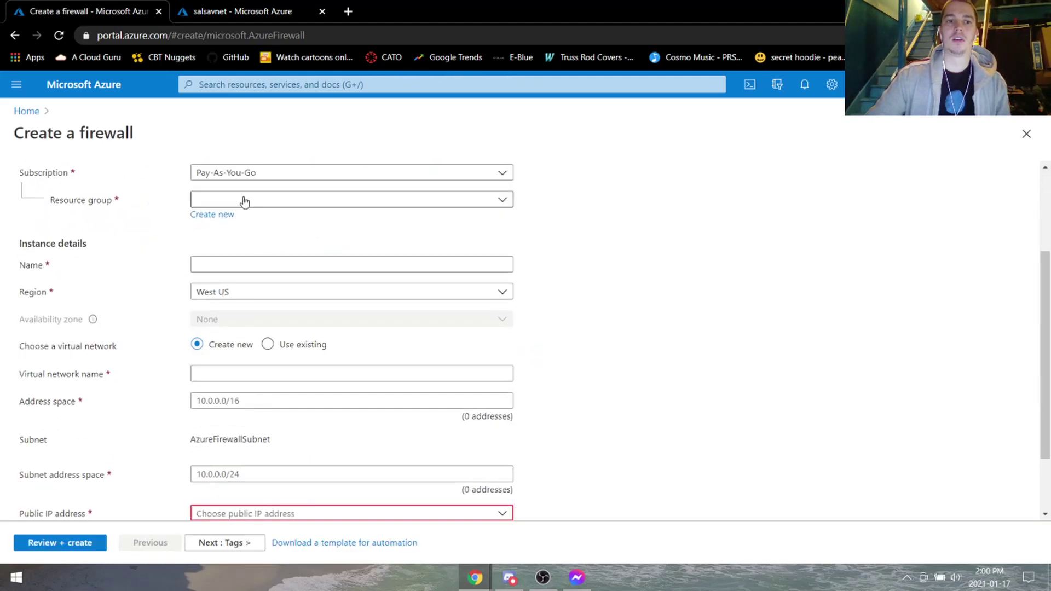
{"action": "left_click", "coordinate": [245, 200]}
{"action": "left_click", "coordinate": [258, 270]}
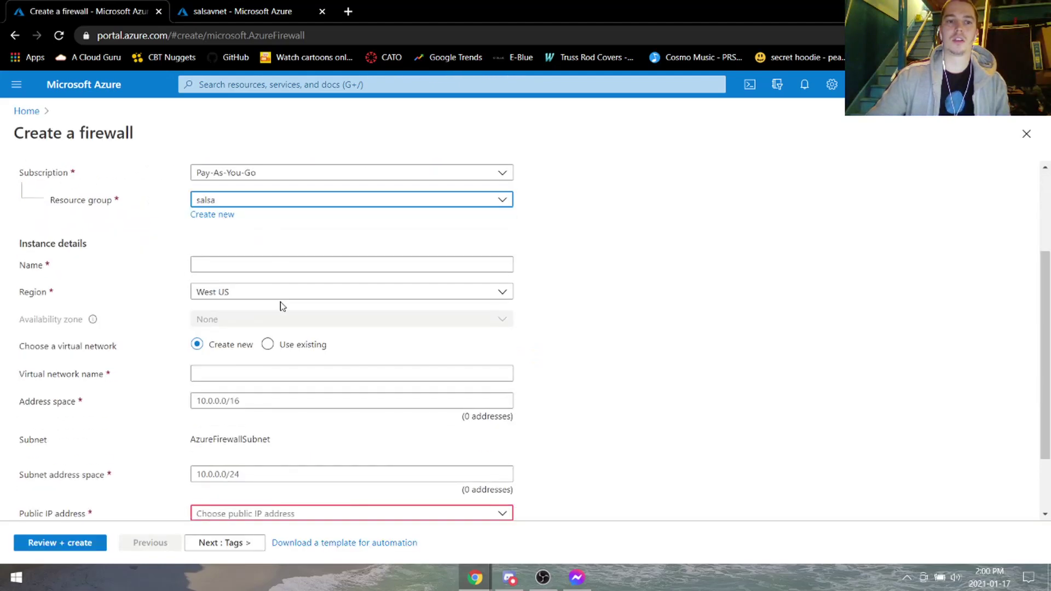
{"action": "left_click", "coordinate": [254, 269]}
{"action": "type", "text": "salsawall"}
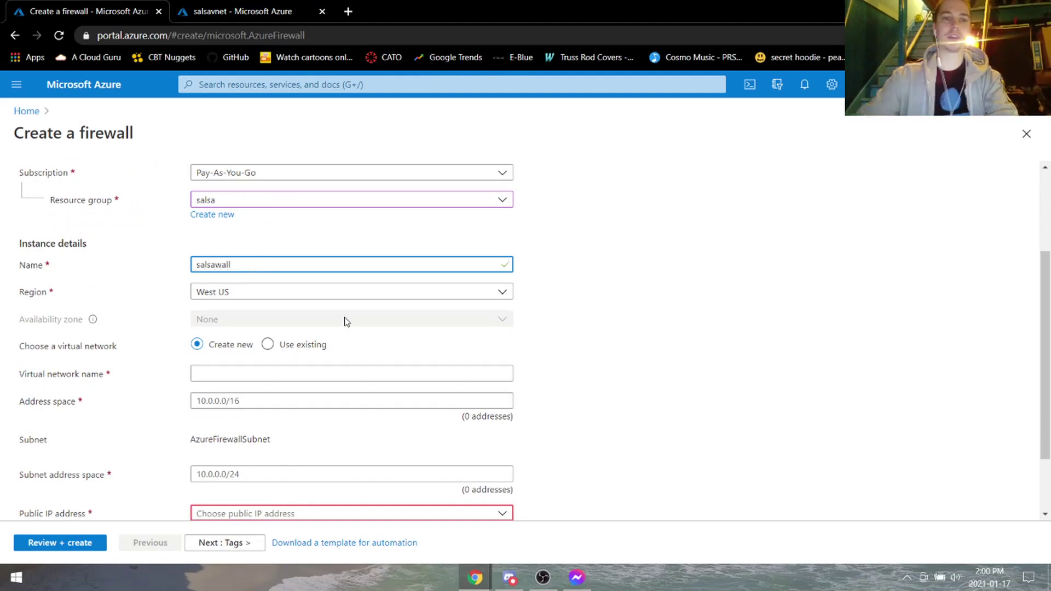
{"action": "left_click", "coordinate": [327, 292]}
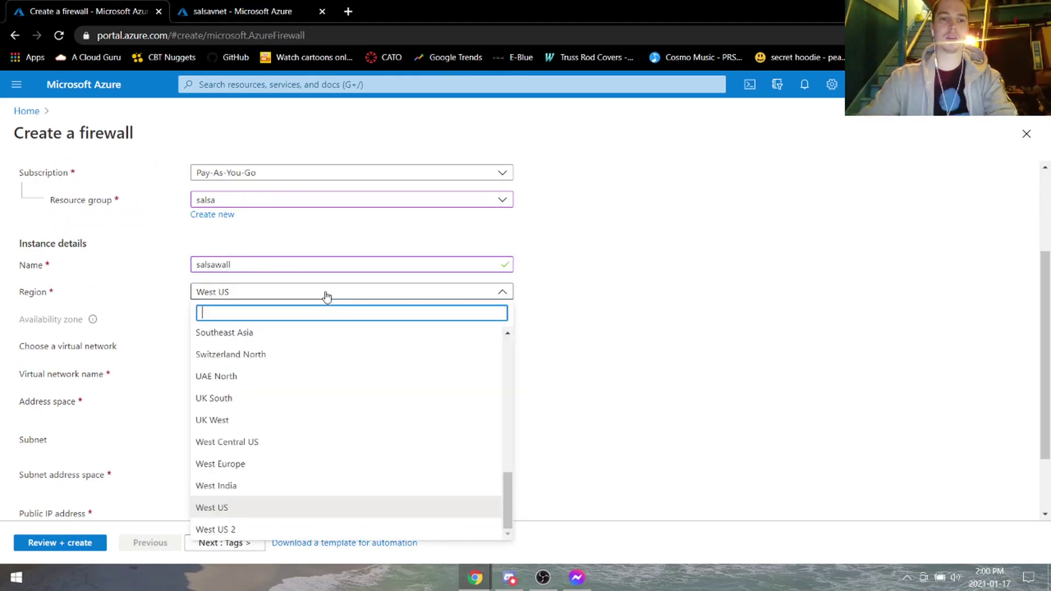
{"action": "scroll", "coordinate": [290, 418], "scroll_direction": "up", "scroll_amount": 10}
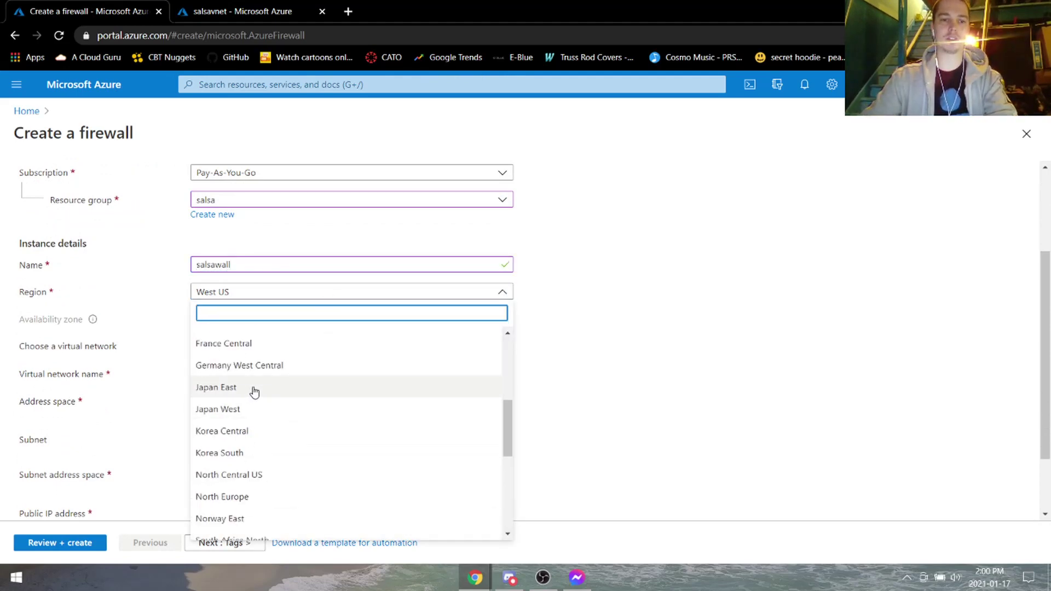
{"action": "left_click", "coordinate": [256, 508]}
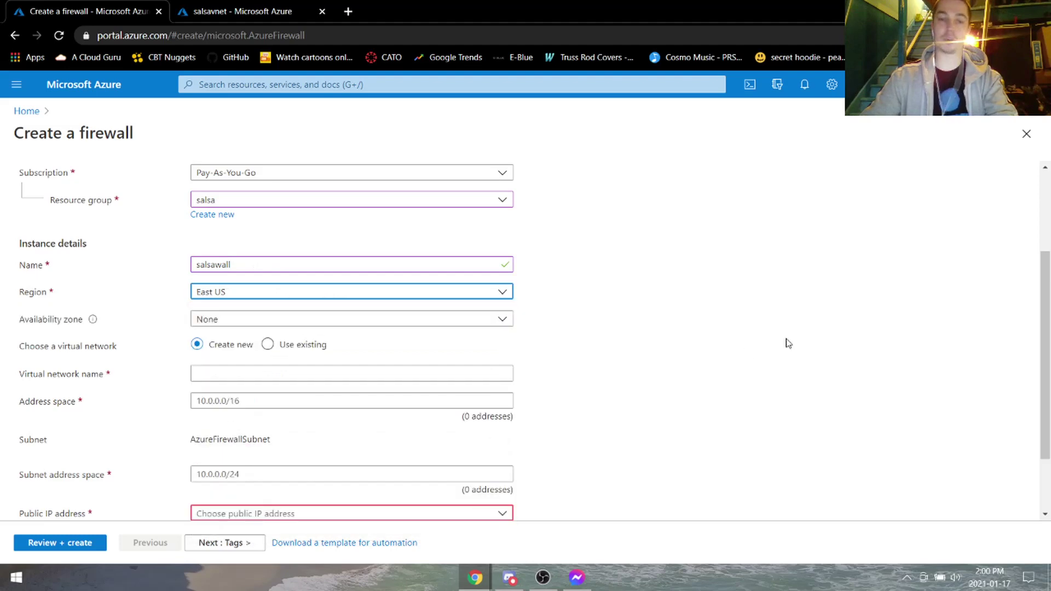
Attach the firewall to the existing salsavnet virtual network.
{"action": "left_click", "coordinate": [268, 345]}
{"action": "left_click", "coordinate": [284, 401]}
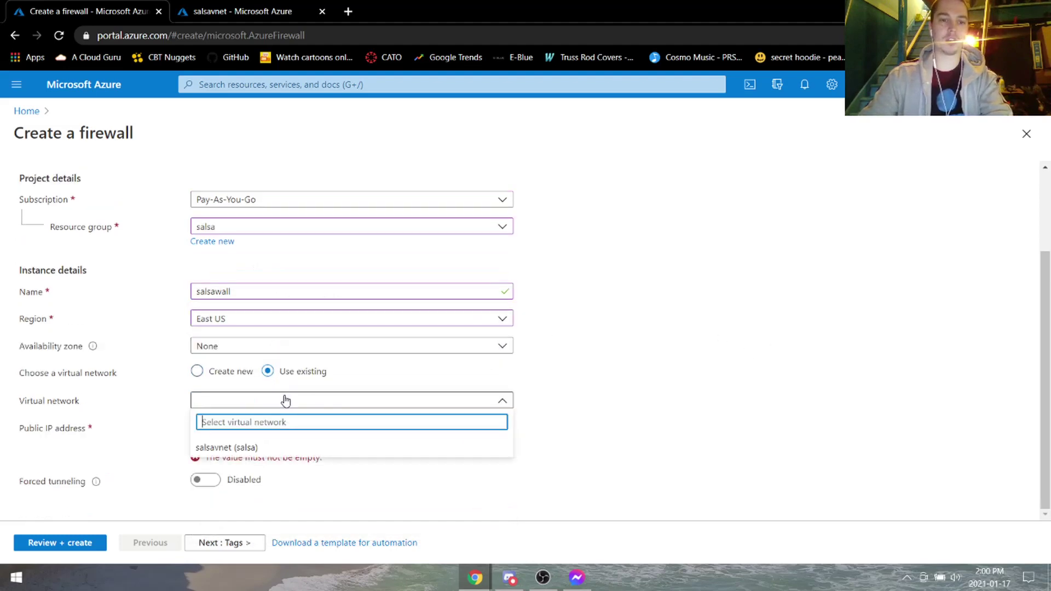
{"action": "left_click", "coordinate": [700, 399]}
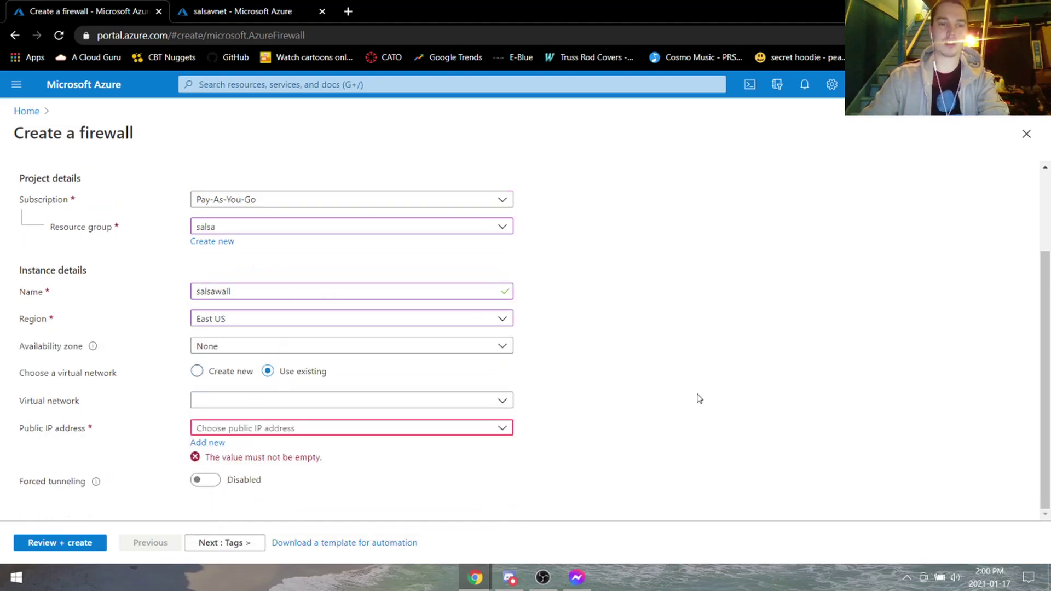
{"action": "left_click", "coordinate": [314, 402]}
{"action": "left_click", "coordinate": [284, 446]}
Add a new public IP named 10.0.0.250, then review and create the firewall.
{"action": "left_click", "coordinate": [280, 429]}
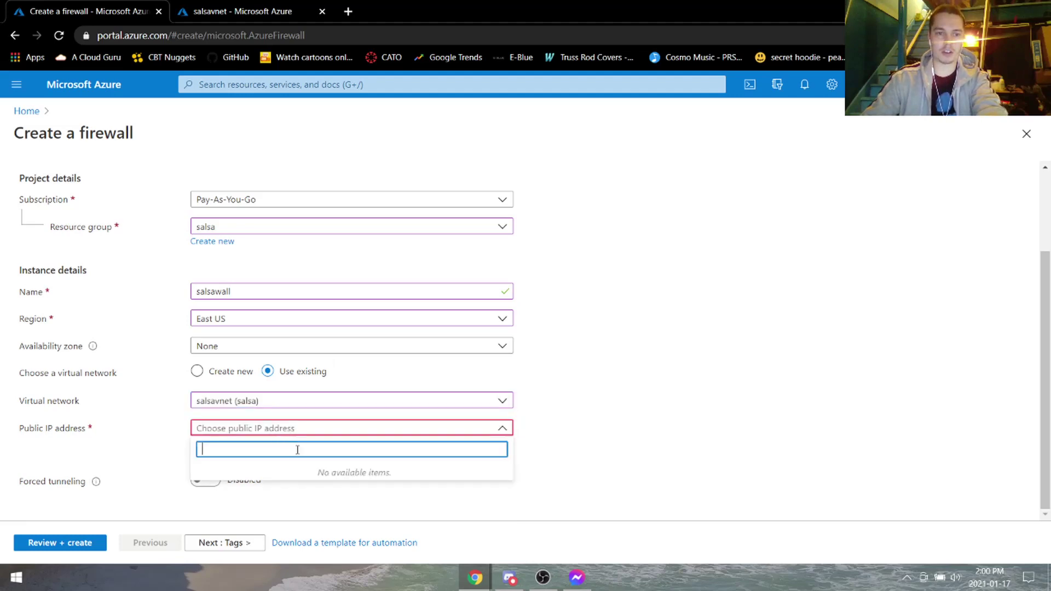
{"action": "left_click", "coordinate": [691, 427]}
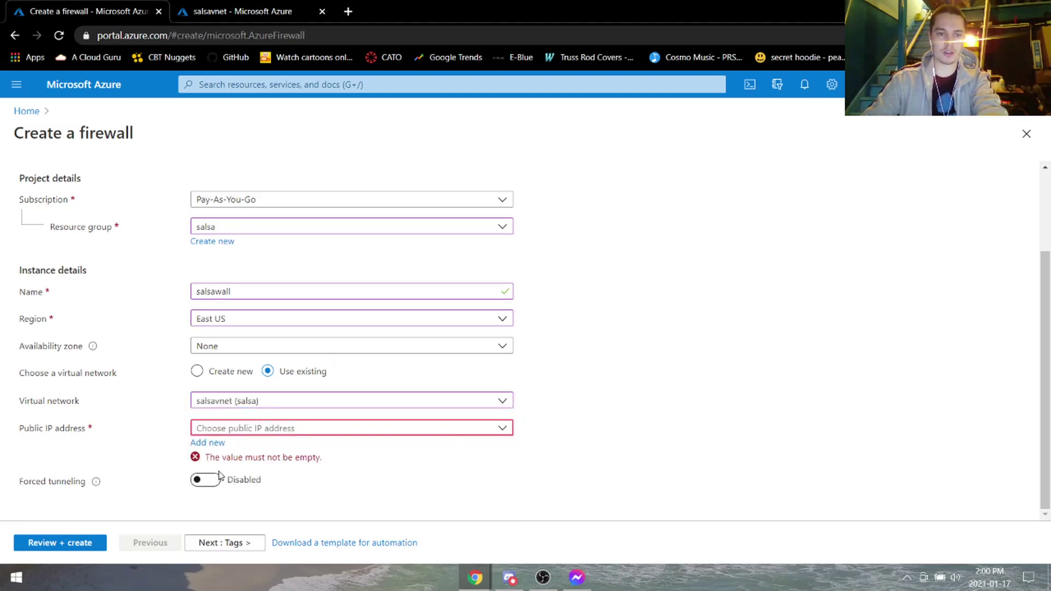
{"action": "left_click", "coordinate": [208, 443]}
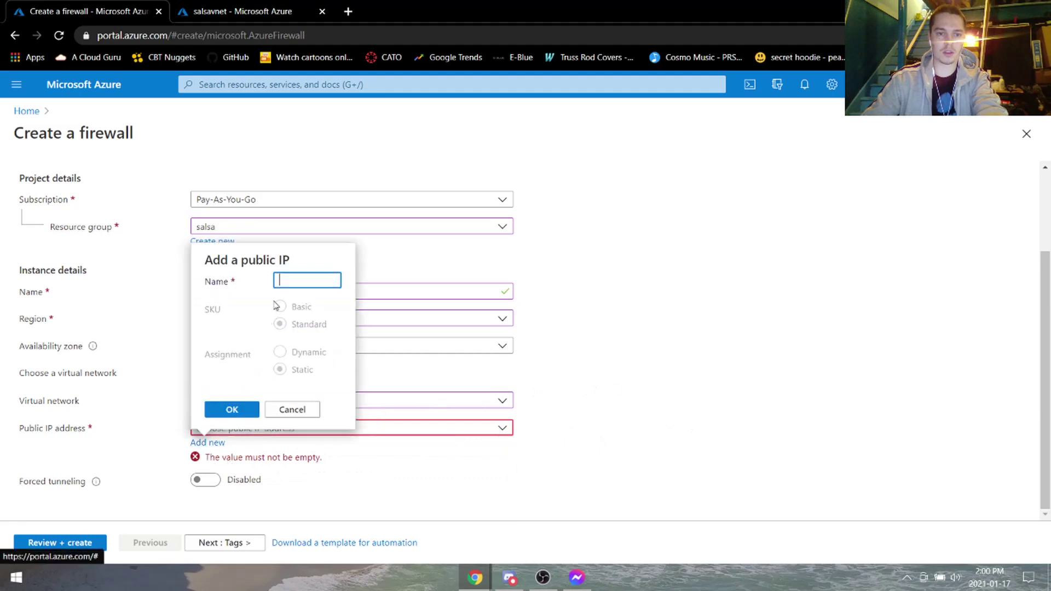
{"action": "type", "text": "10.0.0"}
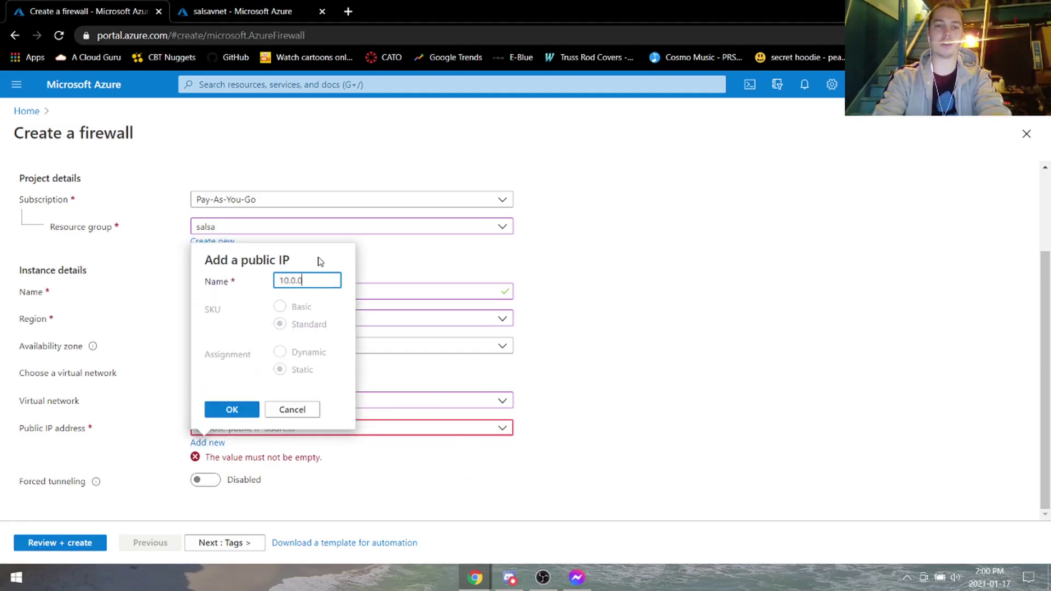
{"action": "type", "text": ".250"}
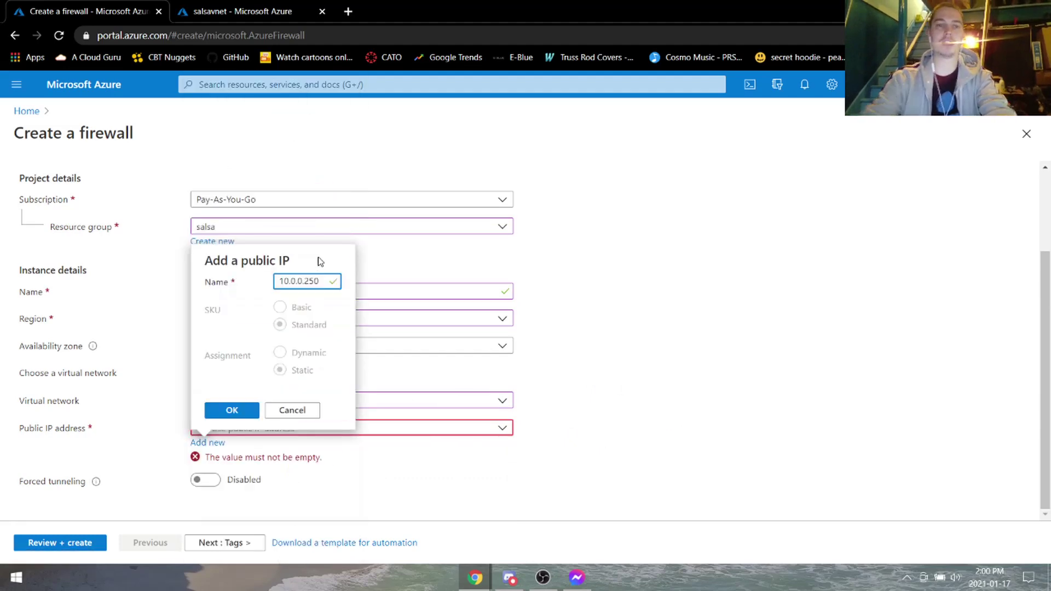
{"action": "left_click", "coordinate": [241, 410]}
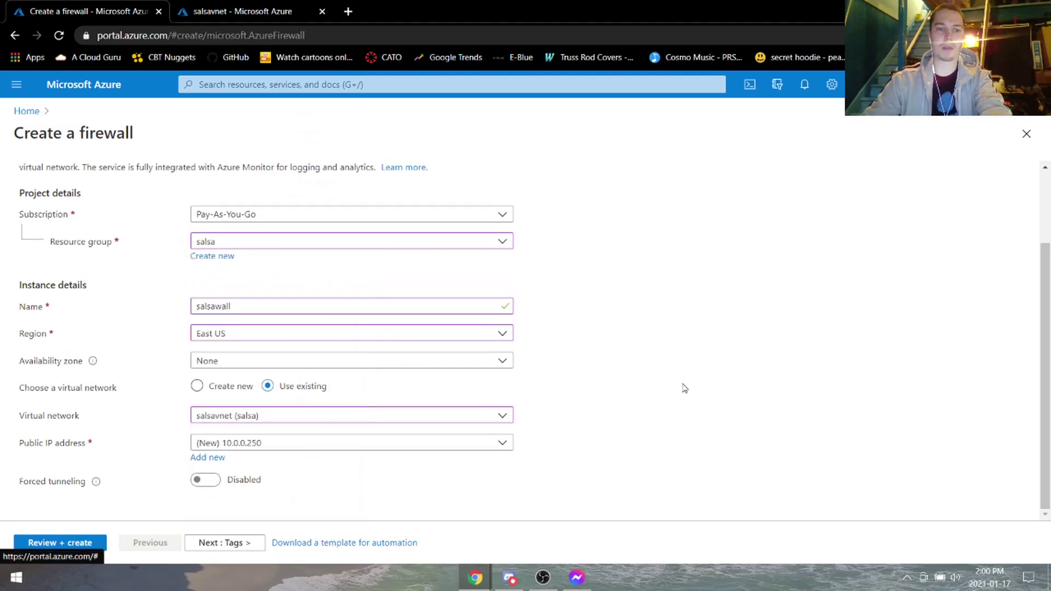
{"action": "left_click", "coordinate": [100, 544]}
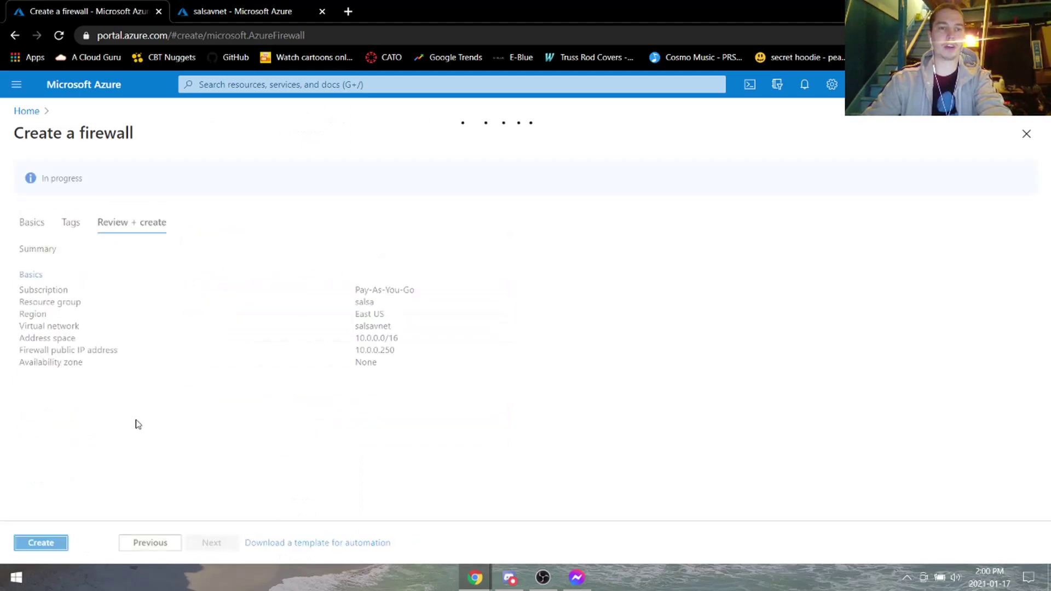
{"action": "left_click", "coordinate": [41, 546]}
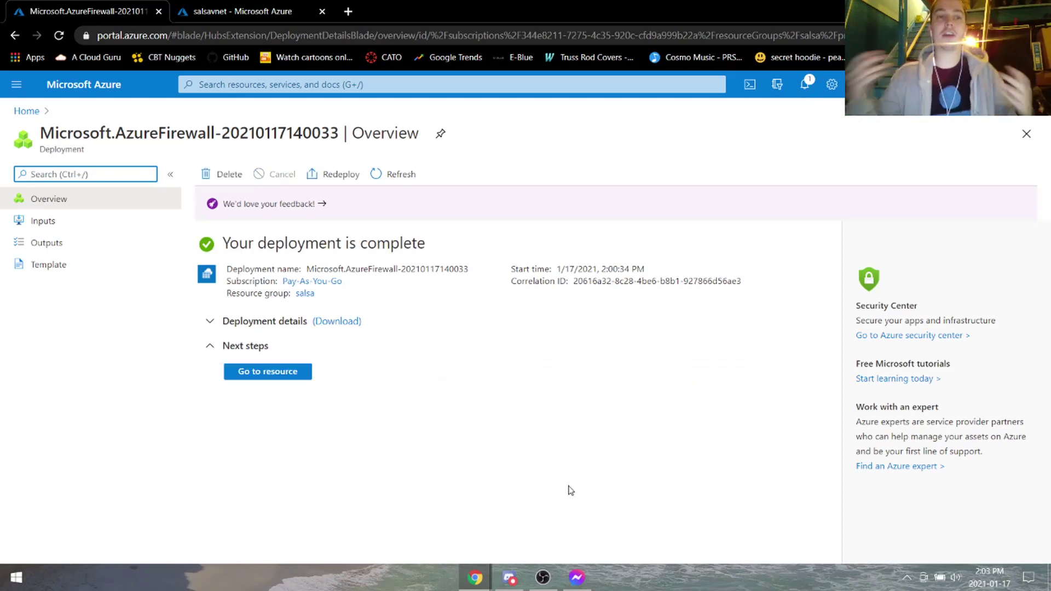
Let the firewall deployment finish, then focus the portal search box.
{"action": "left_click", "coordinate": [356, 86]}
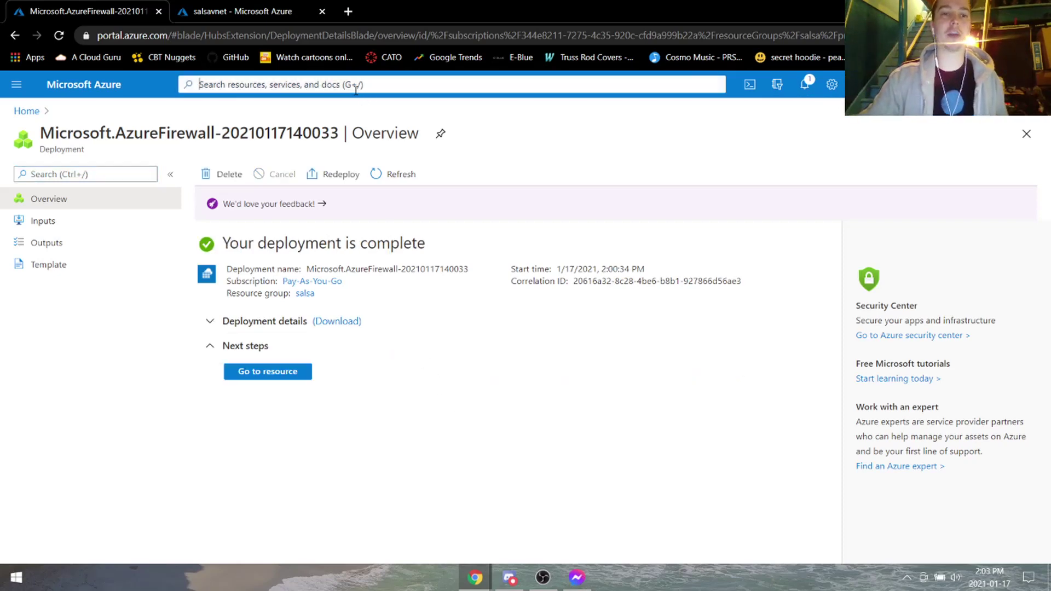
Search 'routing table' to reach Route tables and start a new route table.
{"action": "type", "text": "routing r"}
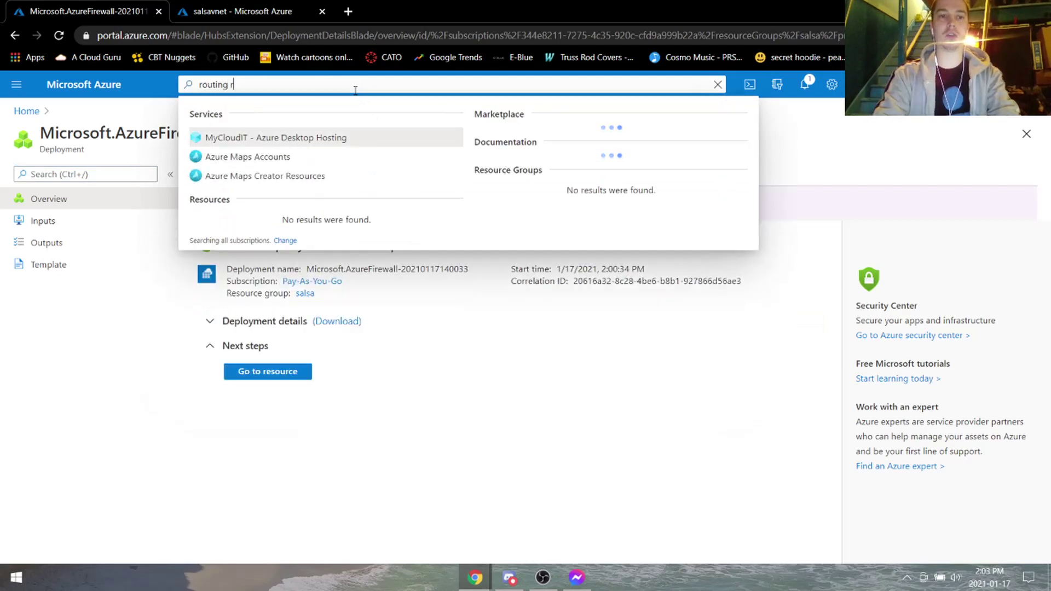
{"action": "key", "text": "BackSpace"}
{"action": "type", "text": "table"}
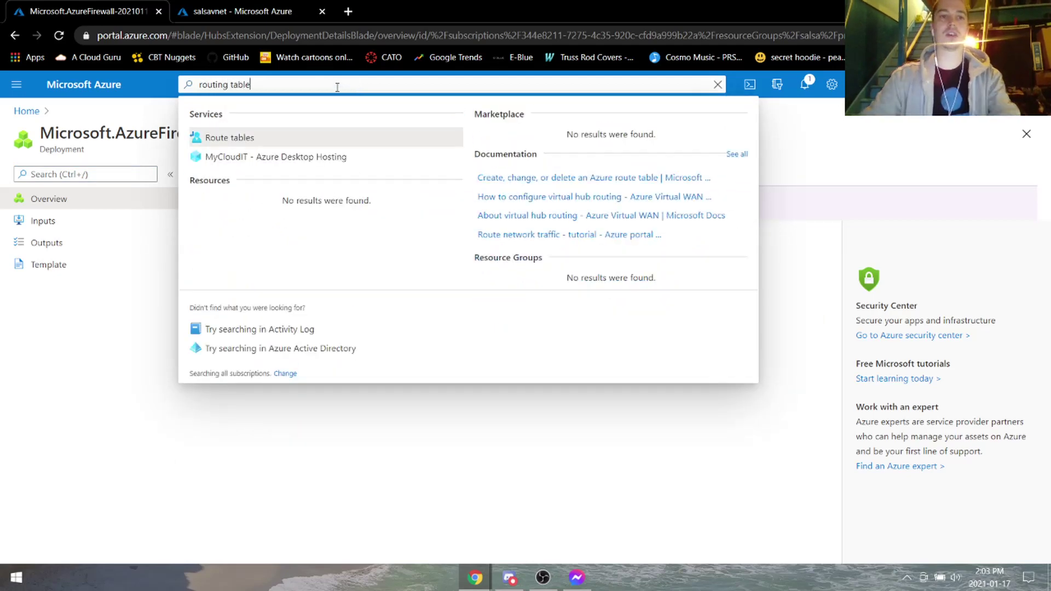
{"action": "left_click", "coordinate": [292, 138]}
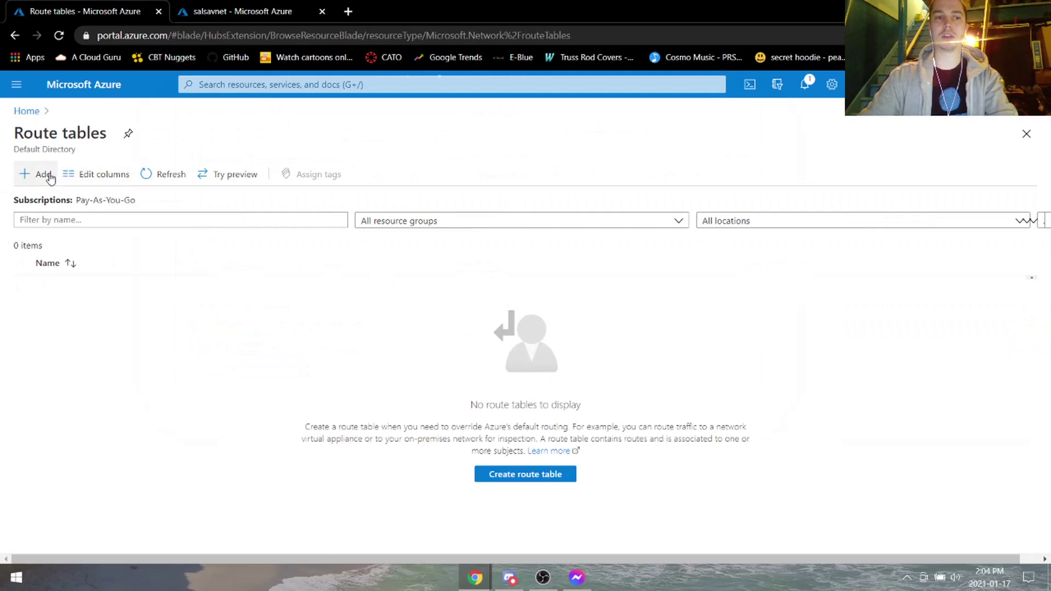
{"action": "left_click", "coordinate": [41, 174]}
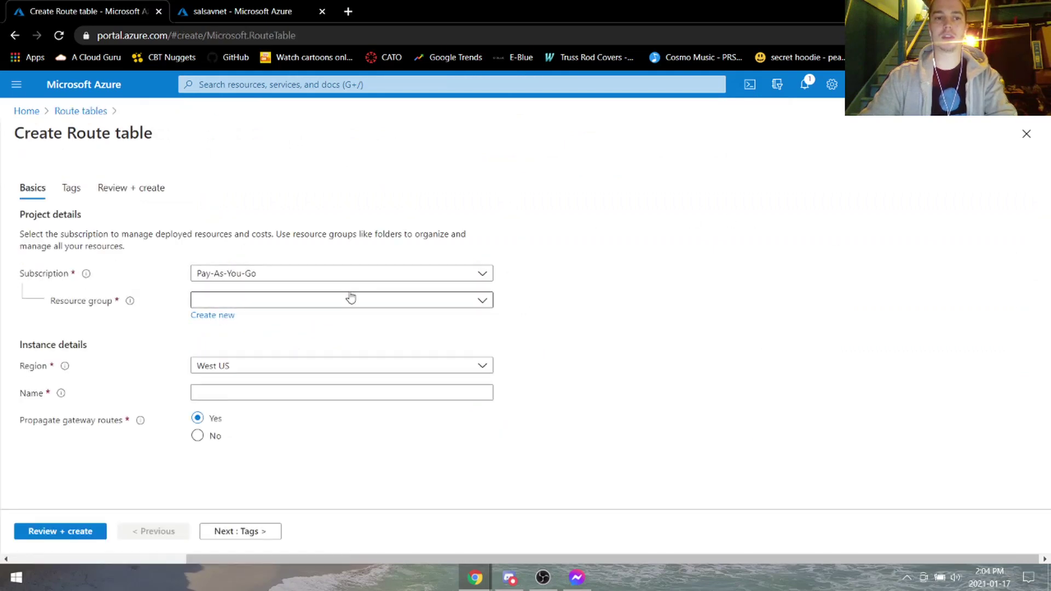
Create route table salsaRT in resource group salsa, region East US.
{"action": "left_click", "coordinate": [349, 298]}
{"action": "left_click", "coordinate": [253, 366]}
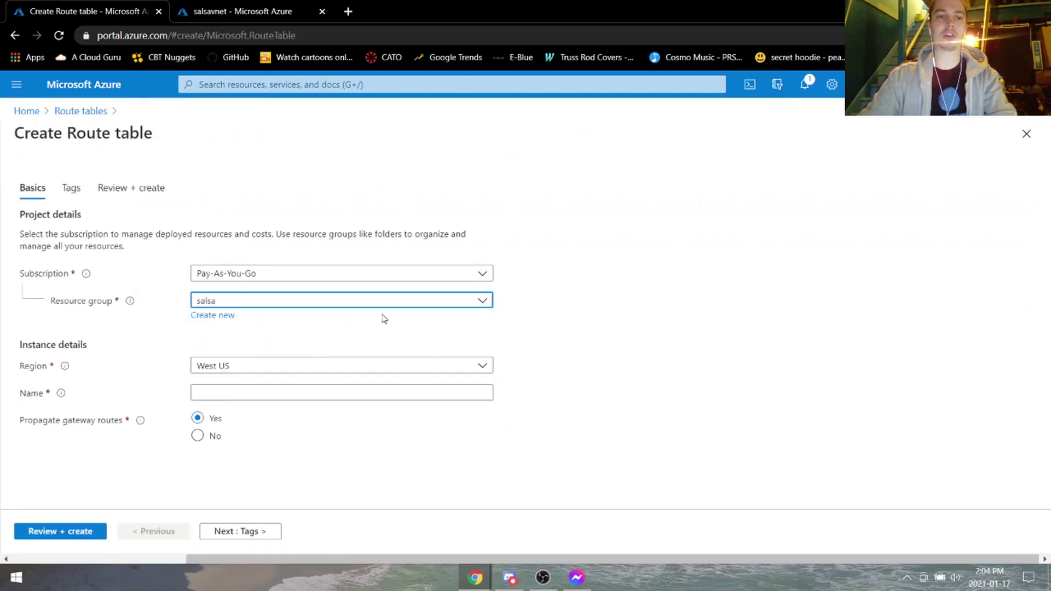
{"action": "left_click", "coordinate": [286, 366]}
{"action": "scroll", "coordinate": [314, 197], "scroll_direction": "up", "scroll_amount": 3}
{"action": "scroll", "coordinate": [265, 169], "scroll_direction": "up", "scroll_amount": 8}
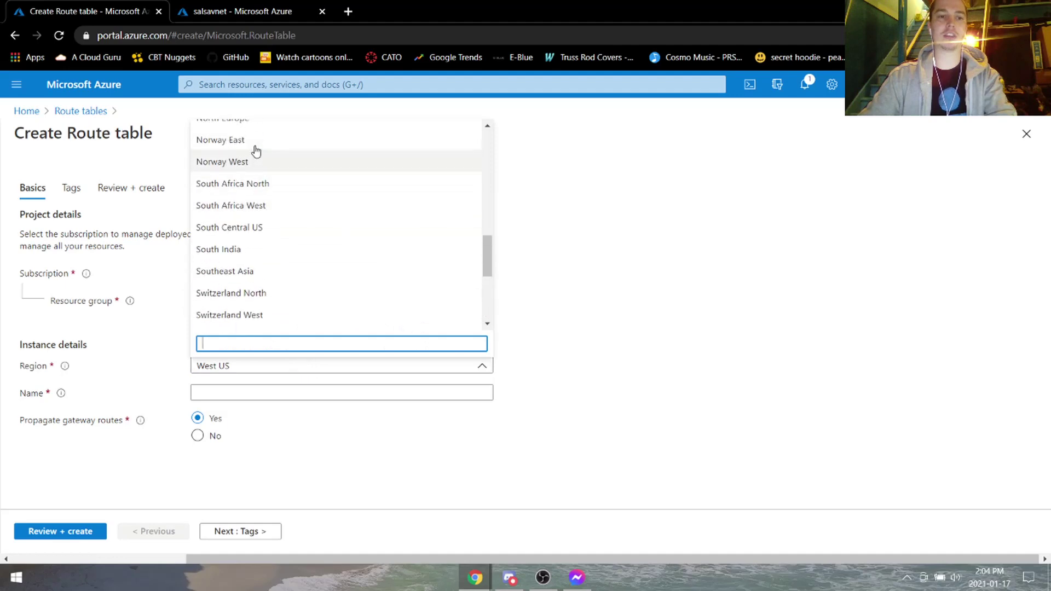
{"action": "scroll", "coordinate": [270, 312], "scroll_direction": "down", "scroll_amount": 2}
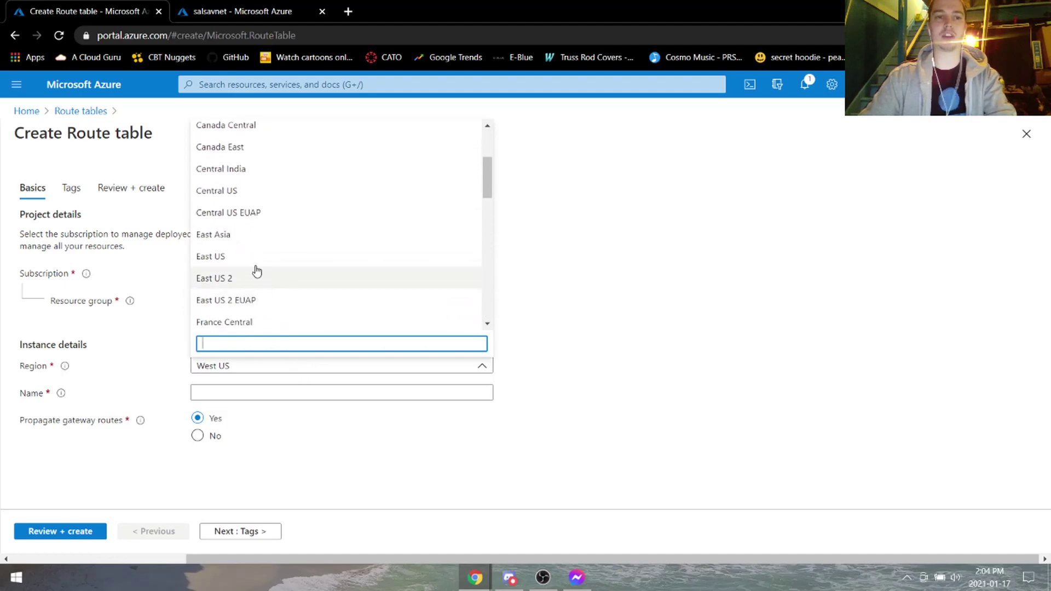
{"action": "left_click", "coordinate": [277, 257]}
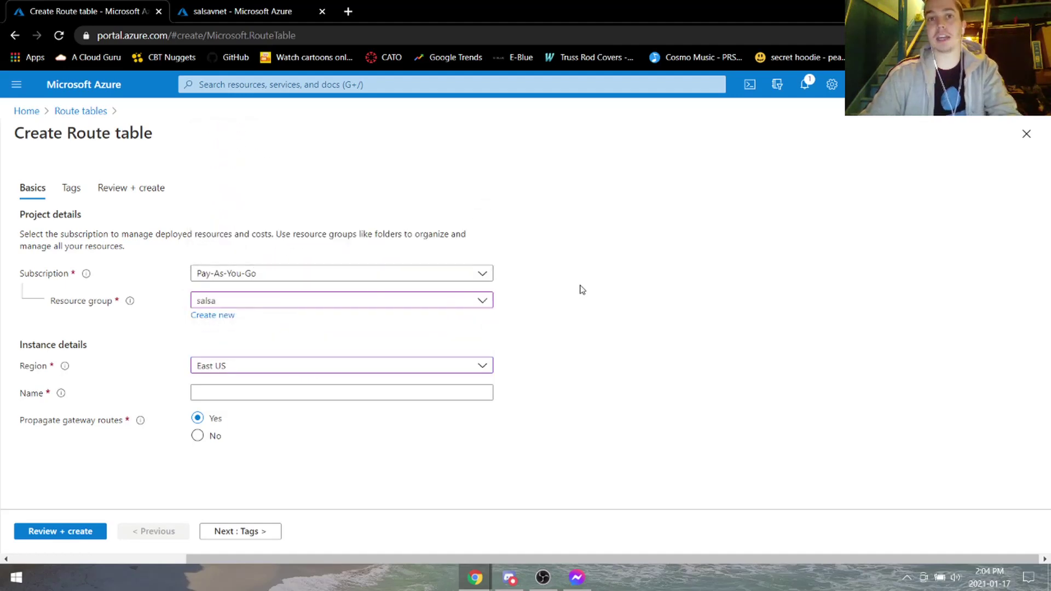
{"action": "left_click", "coordinate": [398, 384]}
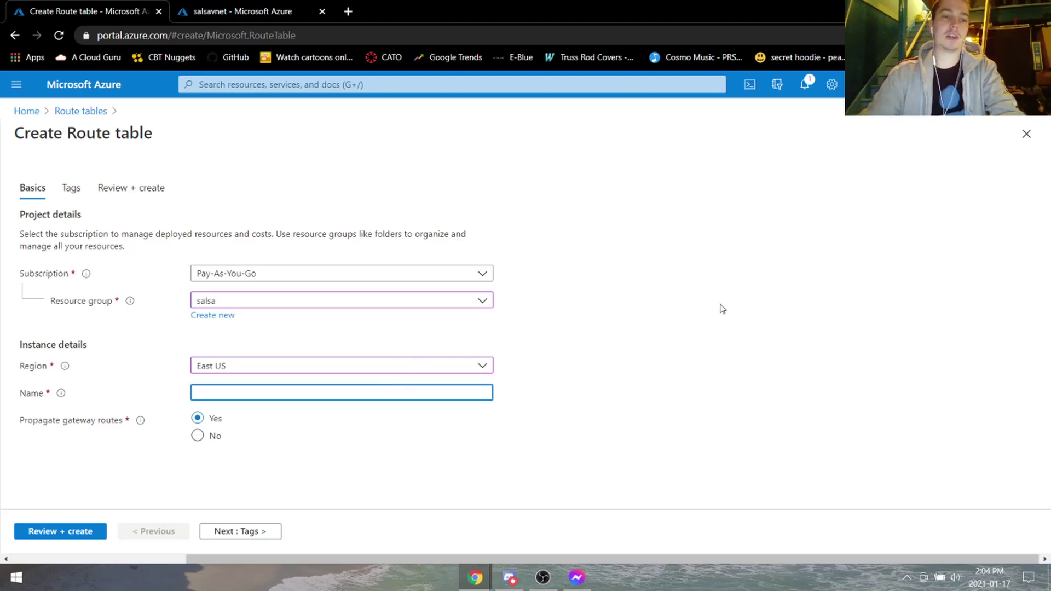
{"action": "type", "text": "salsaRT"}
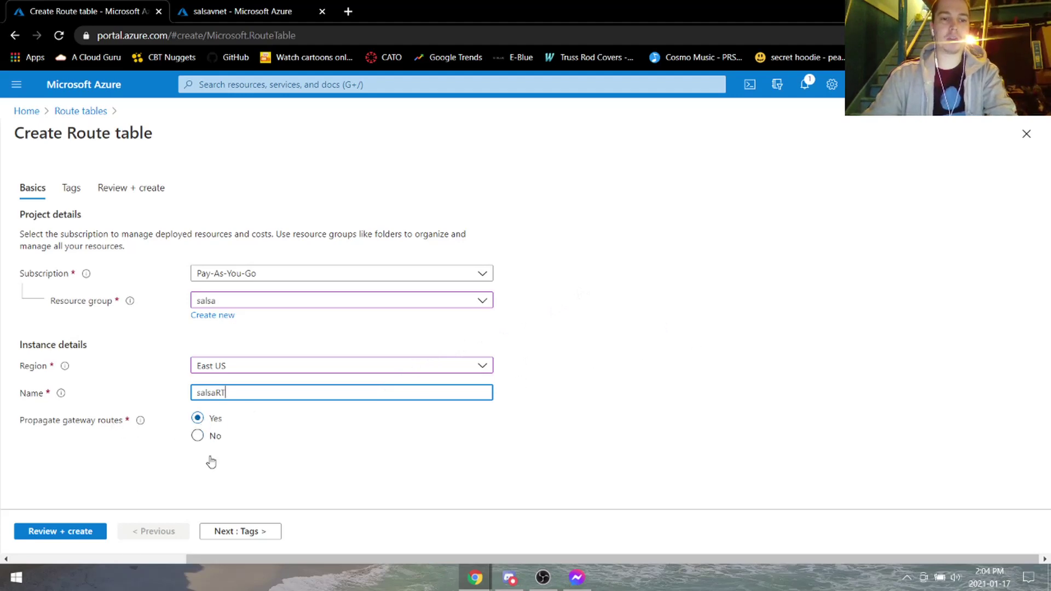
{"action": "left_click", "coordinate": [55, 533]}
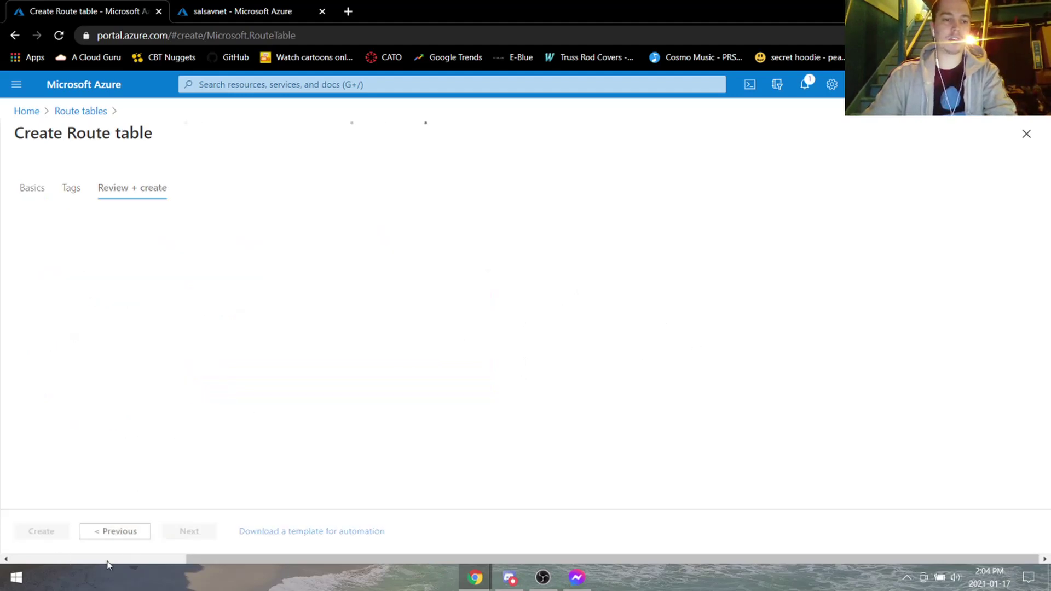
{"action": "left_click", "coordinate": [62, 536]}
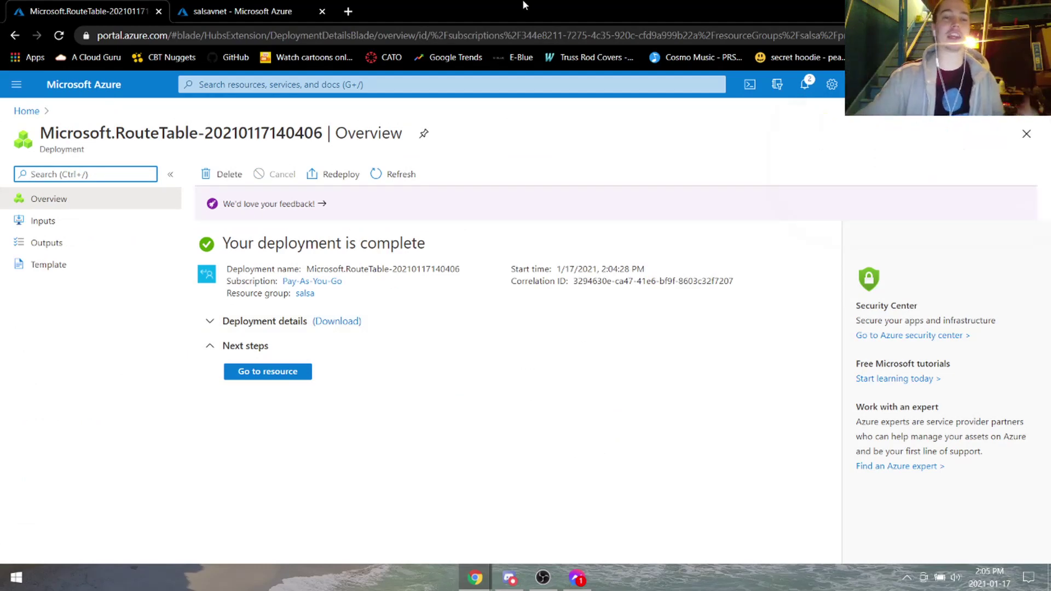
Open the salsaRT route table and show its Routes page.
{"action": "left_click", "coordinate": [349, 82]}
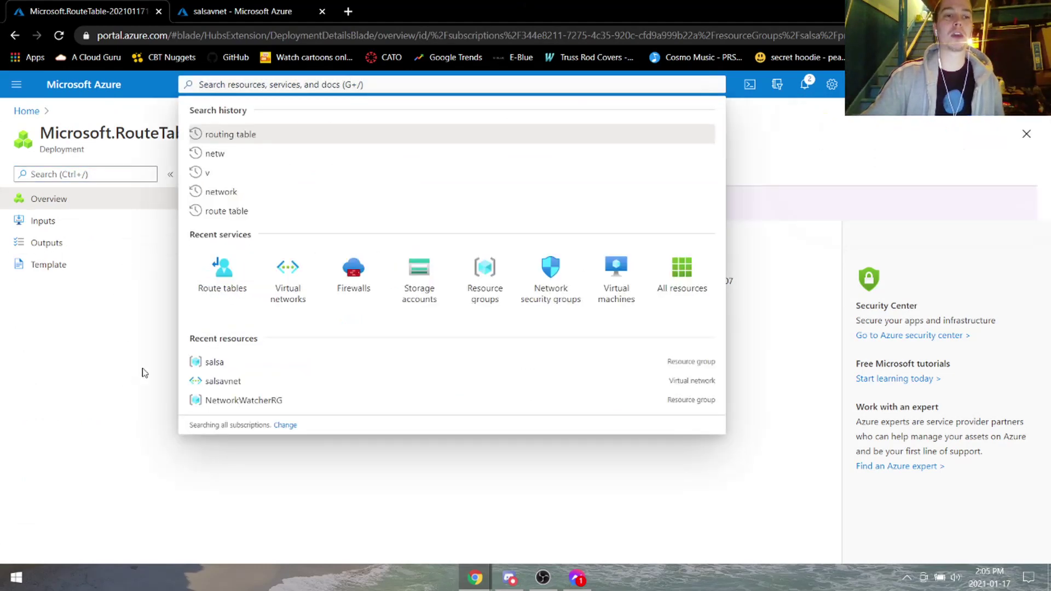
{"action": "left_click", "coordinate": [138, 371]}
{"action": "left_click", "coordinate": [285, 377]}
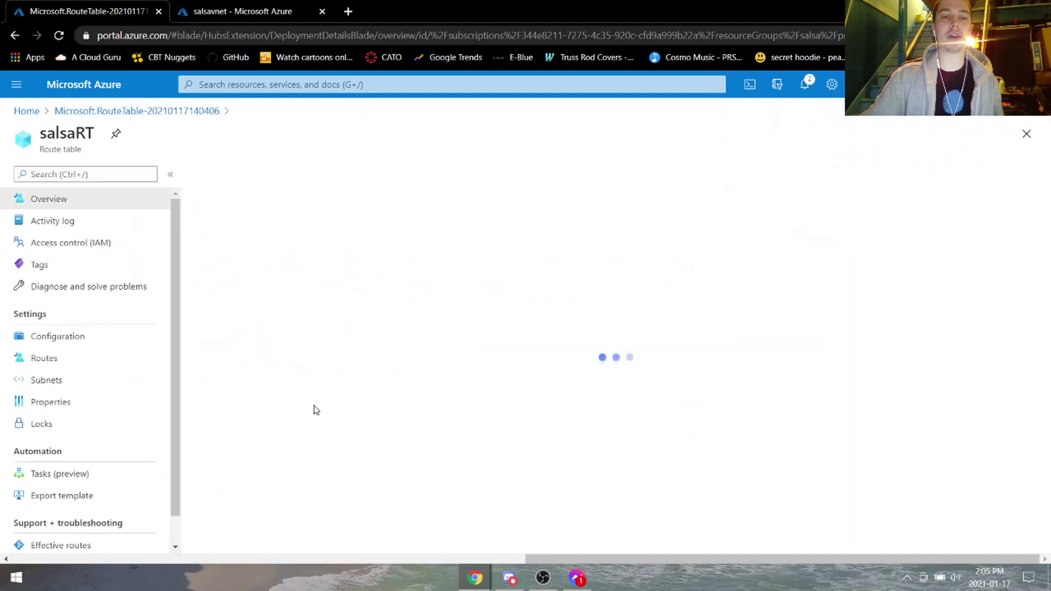
{"action": "left_click", "coordinate": [112, 362]}
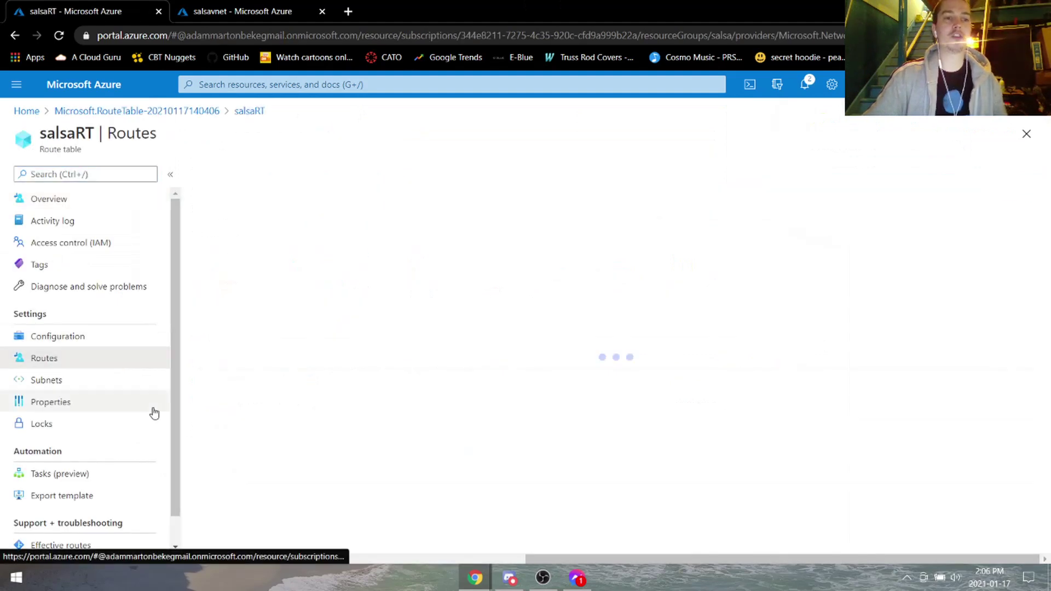
Fill in route1 for 0.0.0.0/0 with next hop type Virtual appliance.
{"action": "left_click", "coordinate": [208, 175]}
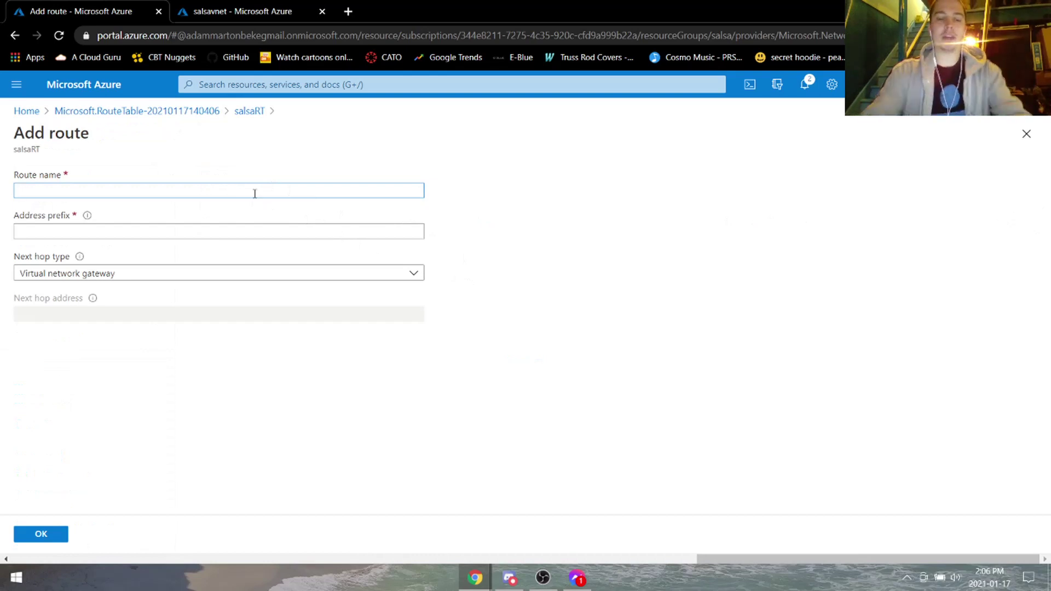
{"action": "type", "text": "route1"}
{"action": "key", "text": "Tab"}
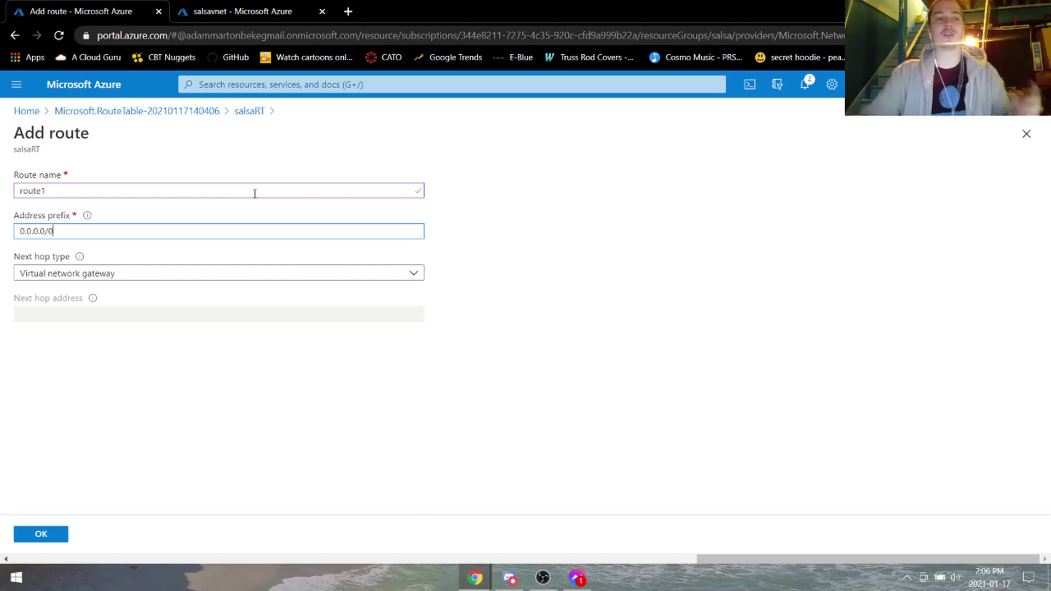
{"action": "left_click", "coordinate": [253, 273]}
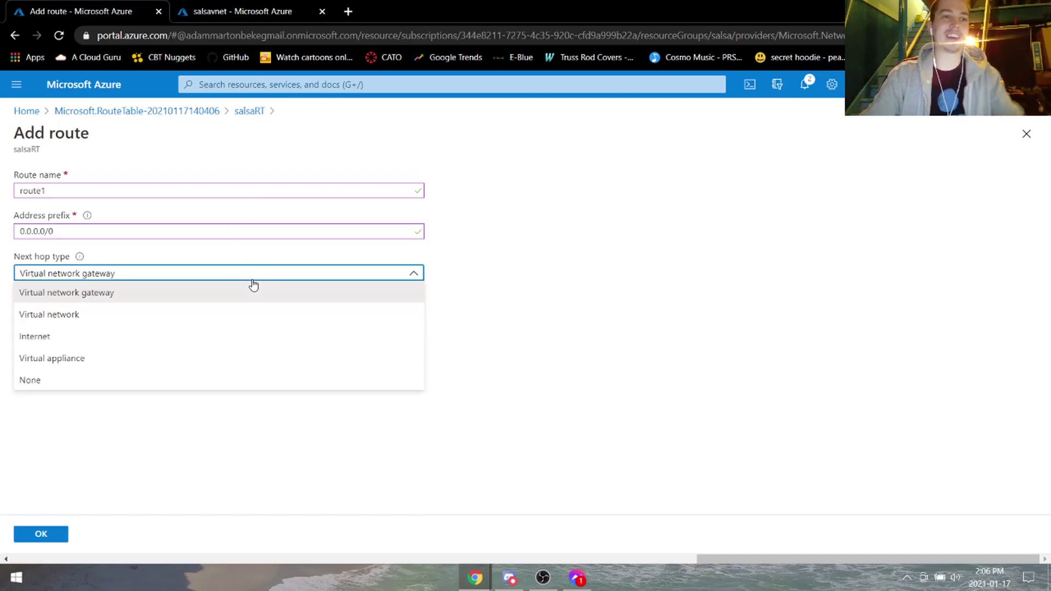
{"action": "left_click", "coordinate": [146, 359]}
{"action": "left_click", "coordinate": [77, 315]}
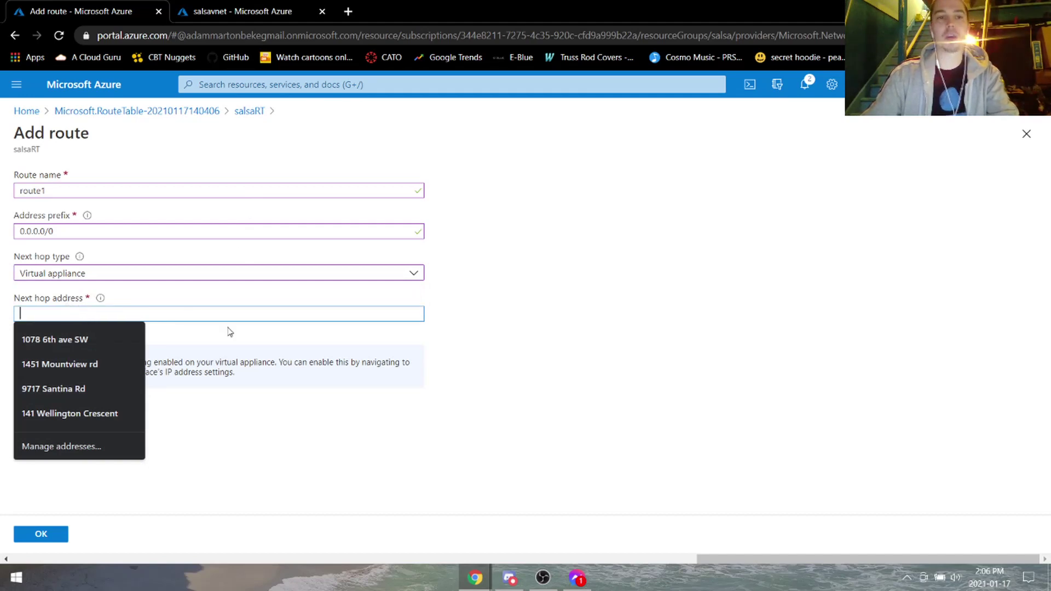
{"action": "left_click", "coordinate": [261, 7]}
Copy the salsawall firewall's private IP 10.0.0.196 from its overview.
{"action": "left_click", "coordinate": [212, 87]}
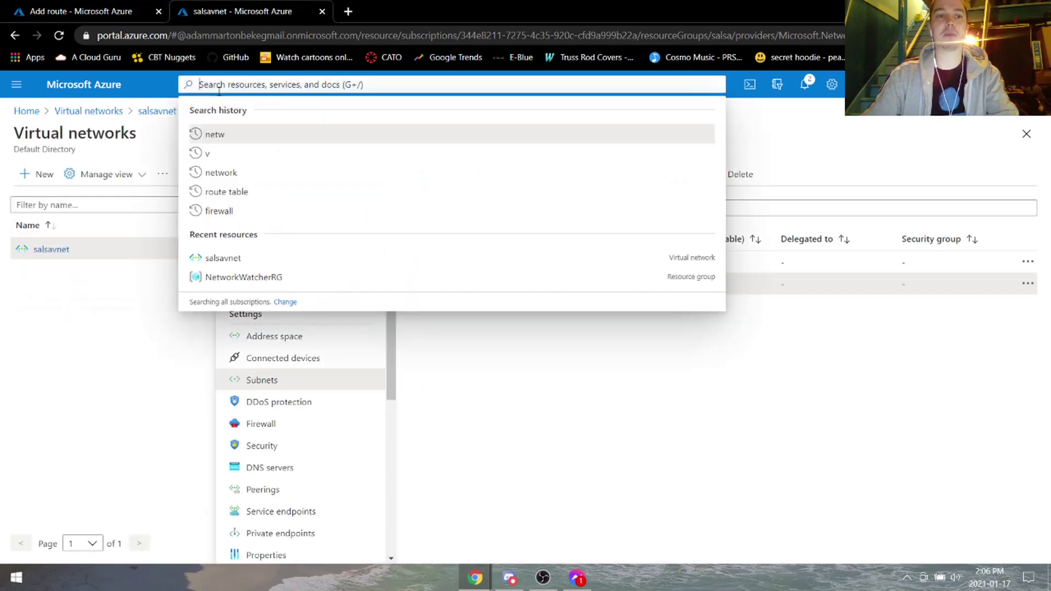
{"action": "left_click", "coordinate": [314, 266]}
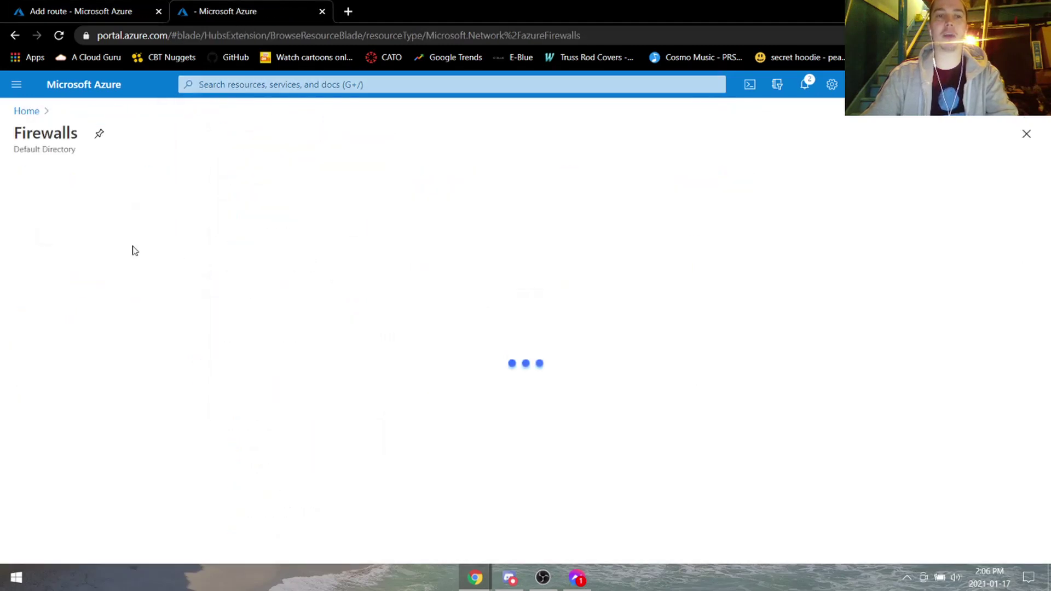
{"action": "left_click", "coordinate": [74, 286]}
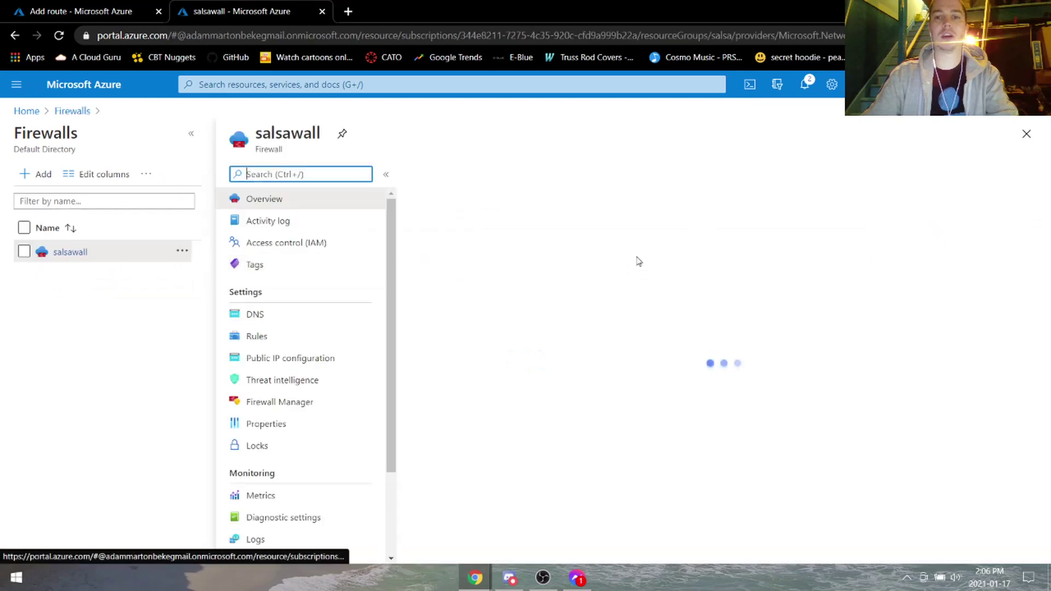
{"action": "left_click", "coordinate": [787, 322]}
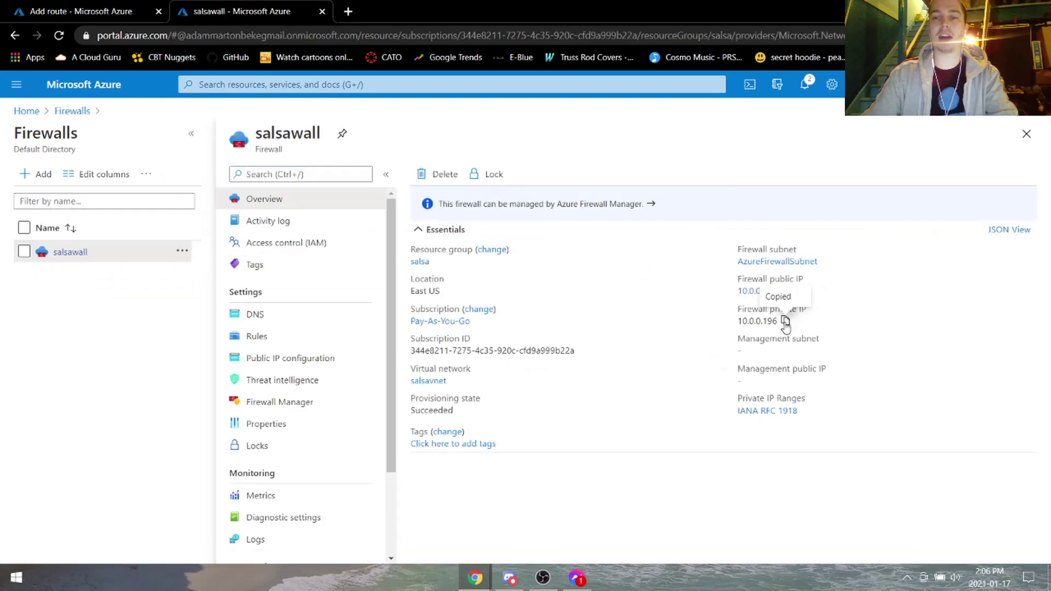
Paste 10.0.0.196 as route1's next hop address and save the route.
{"action": "left_click", "coordinate": [81, 11]}
{"action": "left_click", "coordinate": [151, 313]}
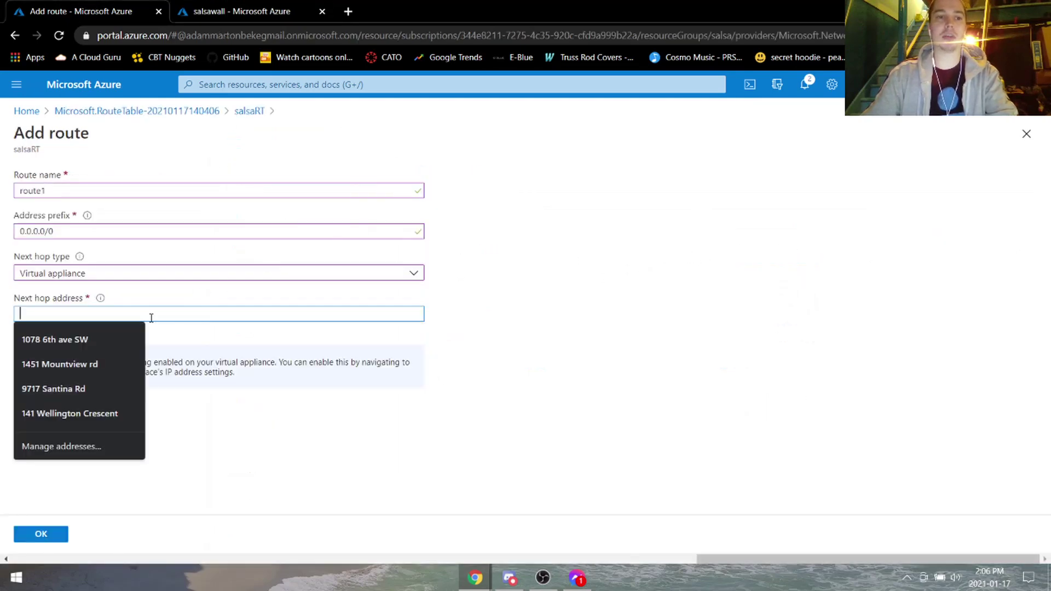
{"action": "key", "text": "ctrl+v"}
{"action": "left_click", "coordinate": [56, 531]}
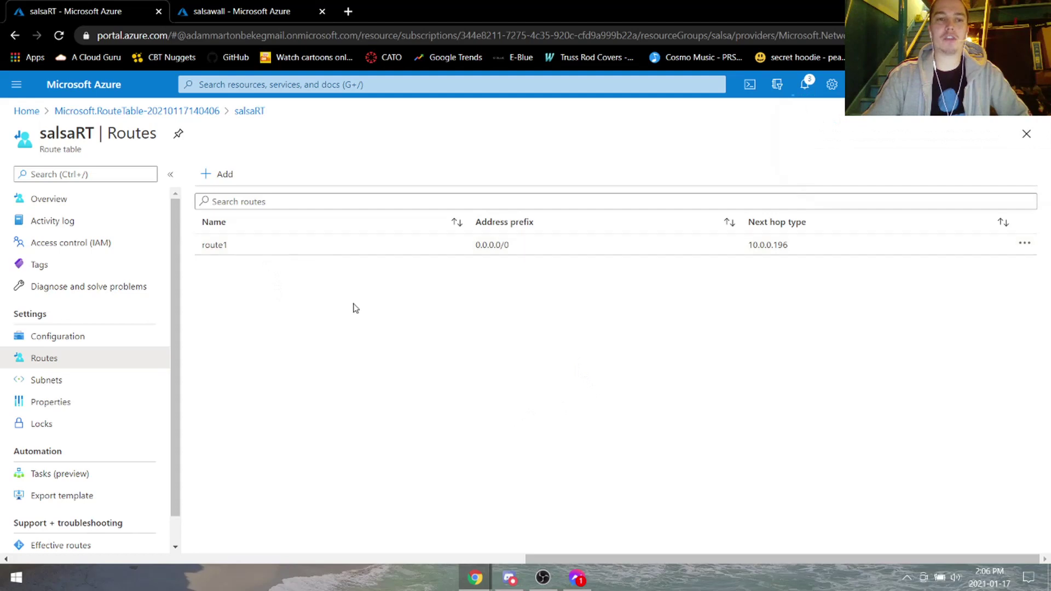
Associate salsaRT with the default subnet of the salsavnet virtual network.
{"action": "left_click", "coordinate": [61, 381]}
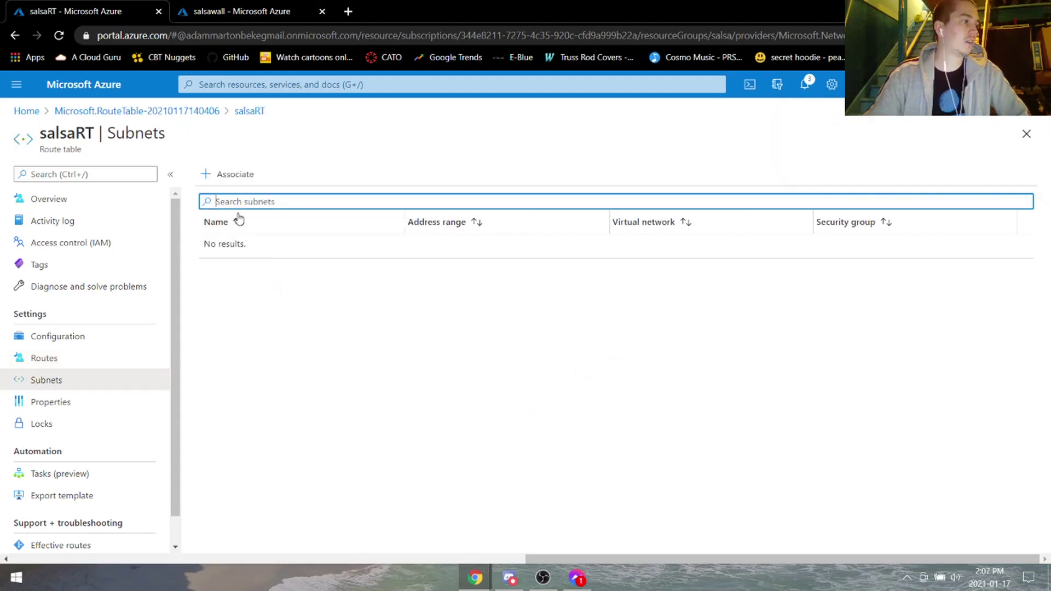
{"action": "left_click", "coordinate": [216, 174]}
{"action": "left_click", "coordinate": [701, 187]}
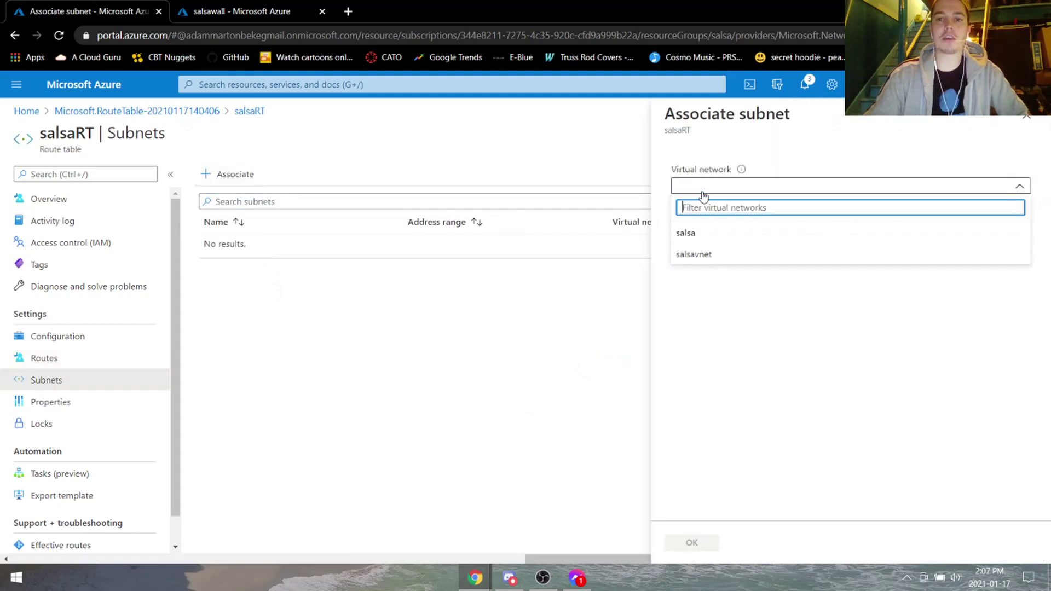
{"action": "left_click", "coordinate": [692, 255]}
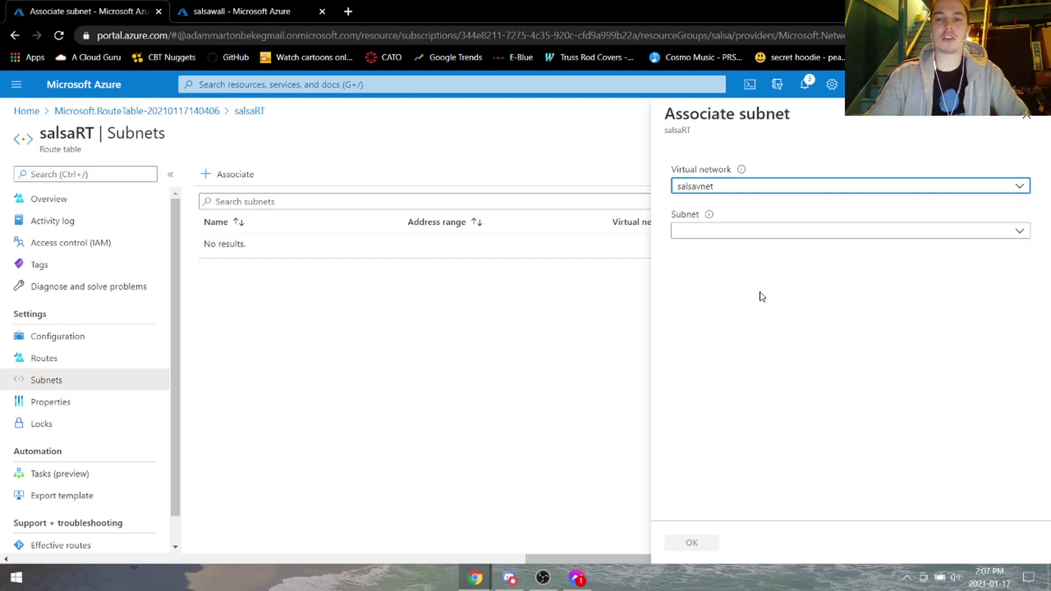
{"action": "left_click", "coordinate": [723, 236]}
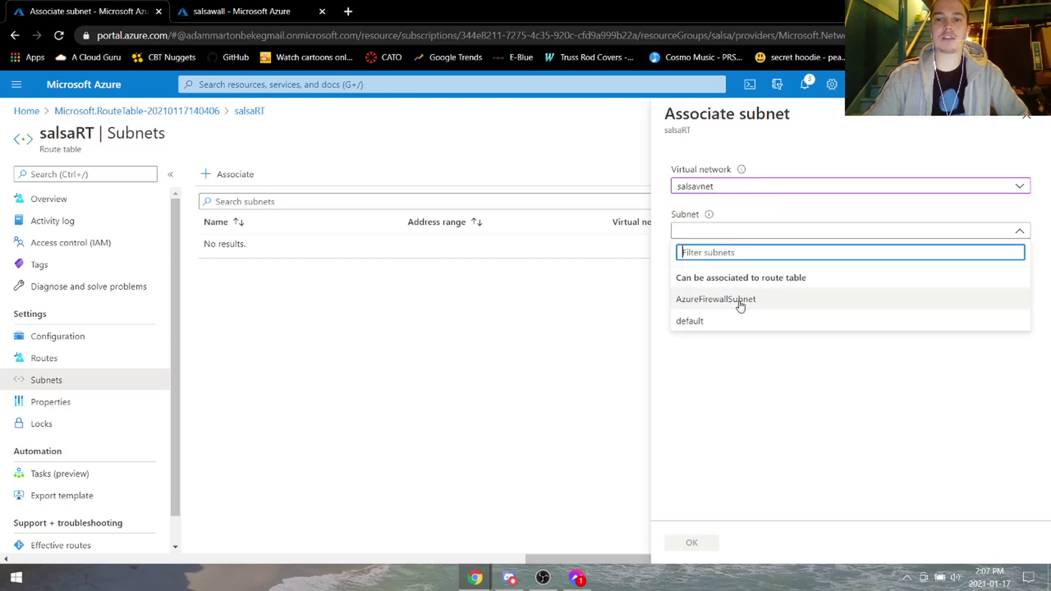
{"action": "left_click", "coordinate": [740, 326]}
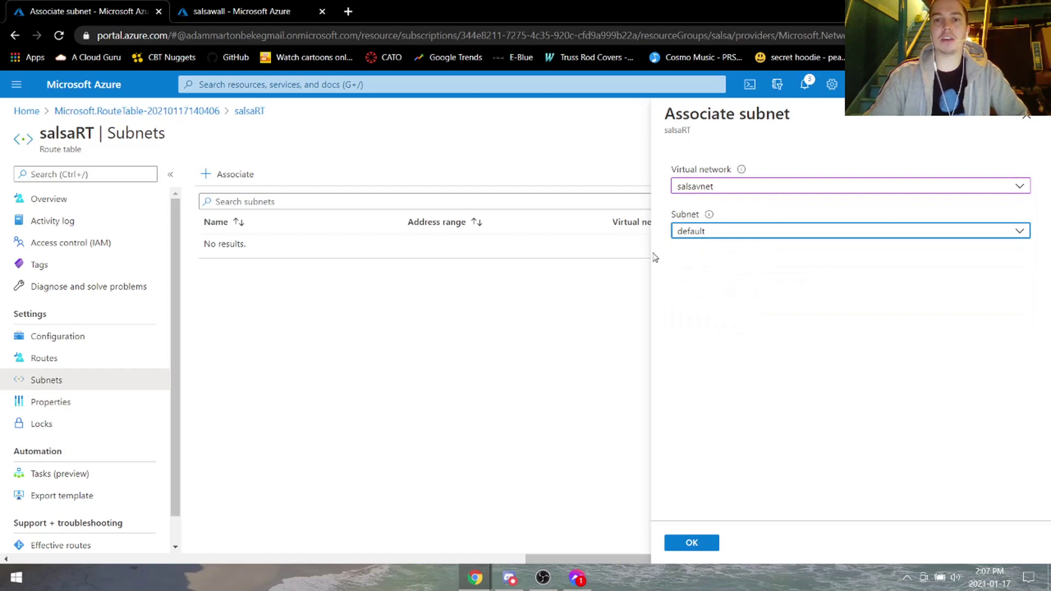
{"action": "left_click", "coordinate": [706, 544]}
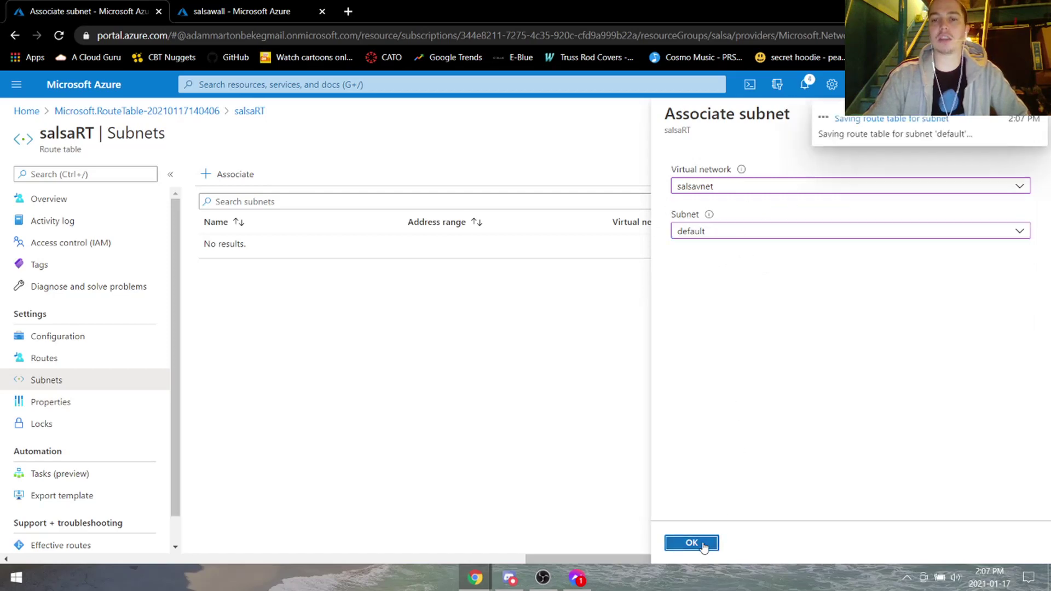
{"action": "left_click", "coordinate": [218, 6]}
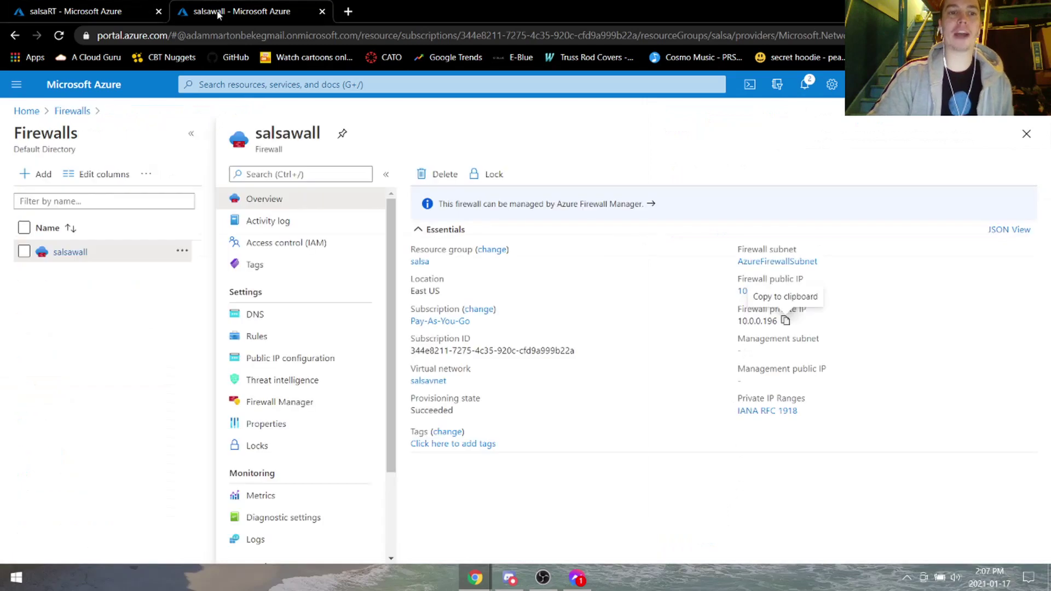
Start NAT rule collection salsaNATrule with priority 200 on salsawall.
{"action": "left_click", "coordinate": [315, 338]}
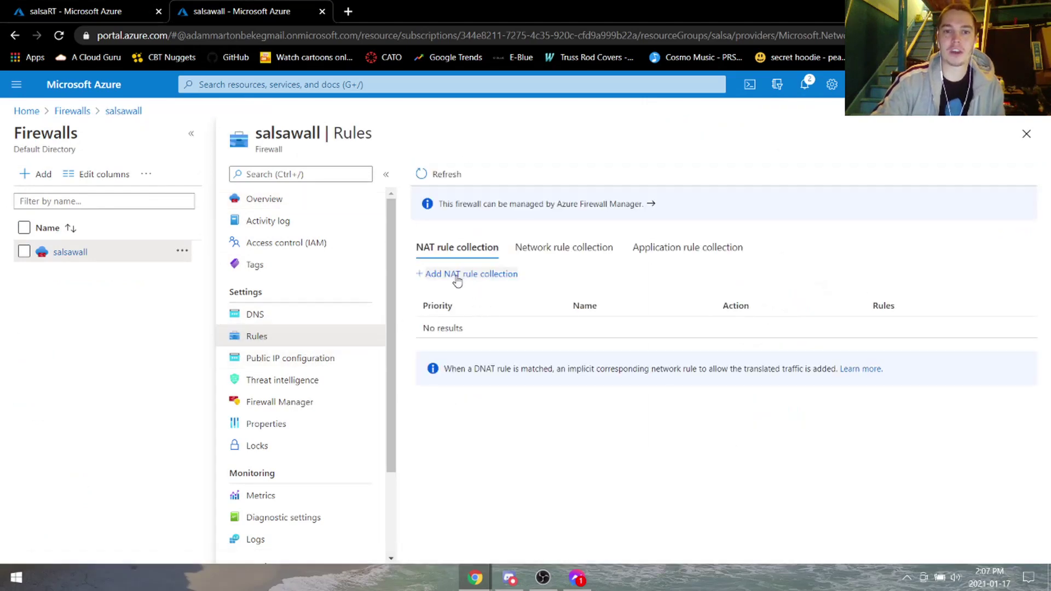
{"action": "left_click", "coordinate": [457, 277]}
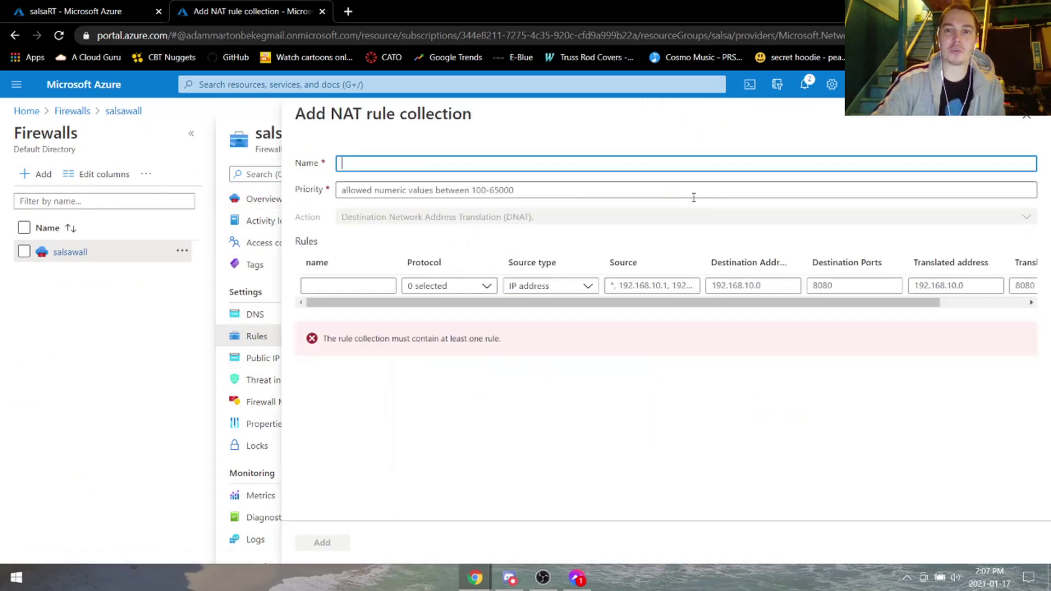
{"action": "left_click", "coordinate": [422, 163]}
{"action": "type", "text": "salsaNA"}
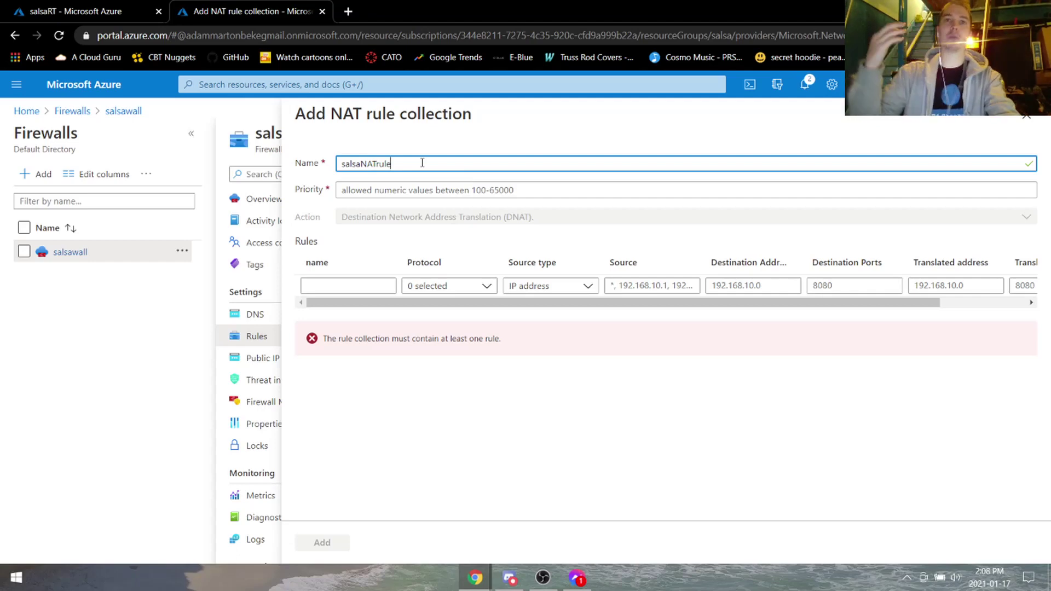
{"action": "type", "text": "Trule"}
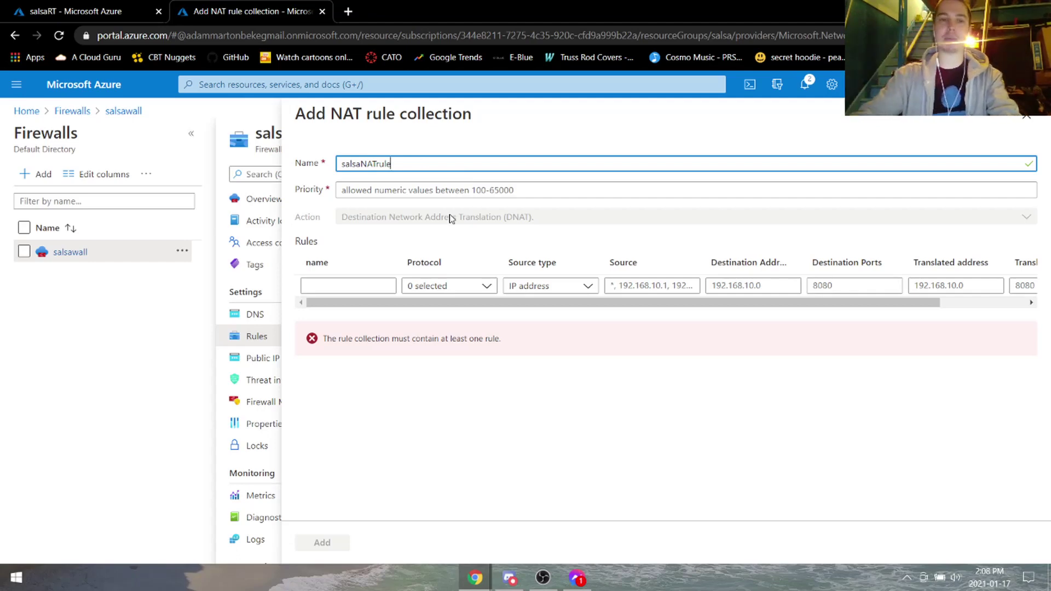
{"action": "left_click", "coordinate": [451, 192]}
{"action": "type", "text": "200"}
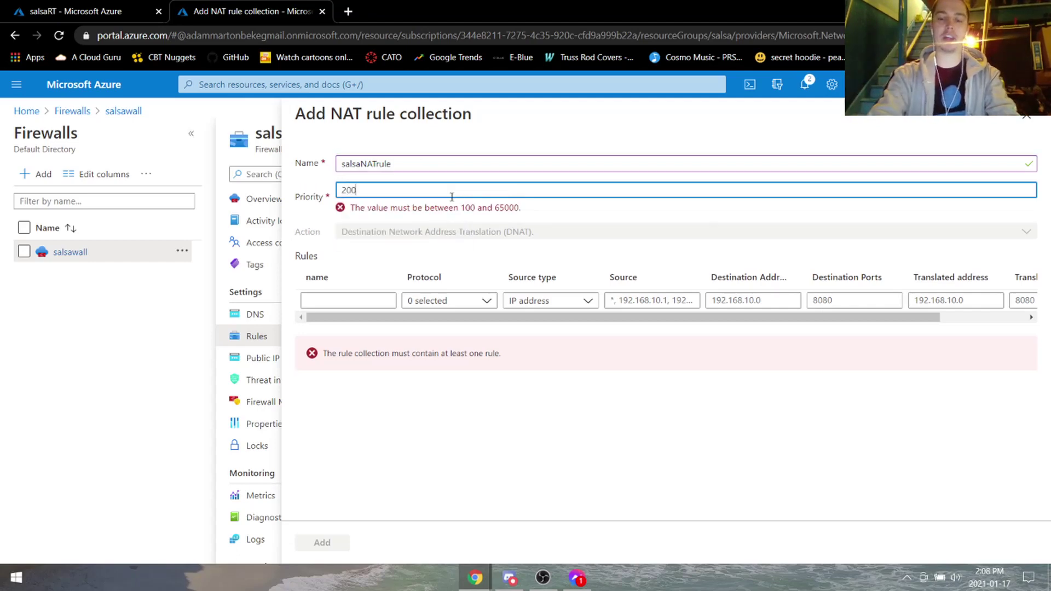
Add a TCP rule named rdp with source * to the collection.
{"action": "left_click", "coordinate": [345, 286]}
{"action": "type", "text": "rdp"}
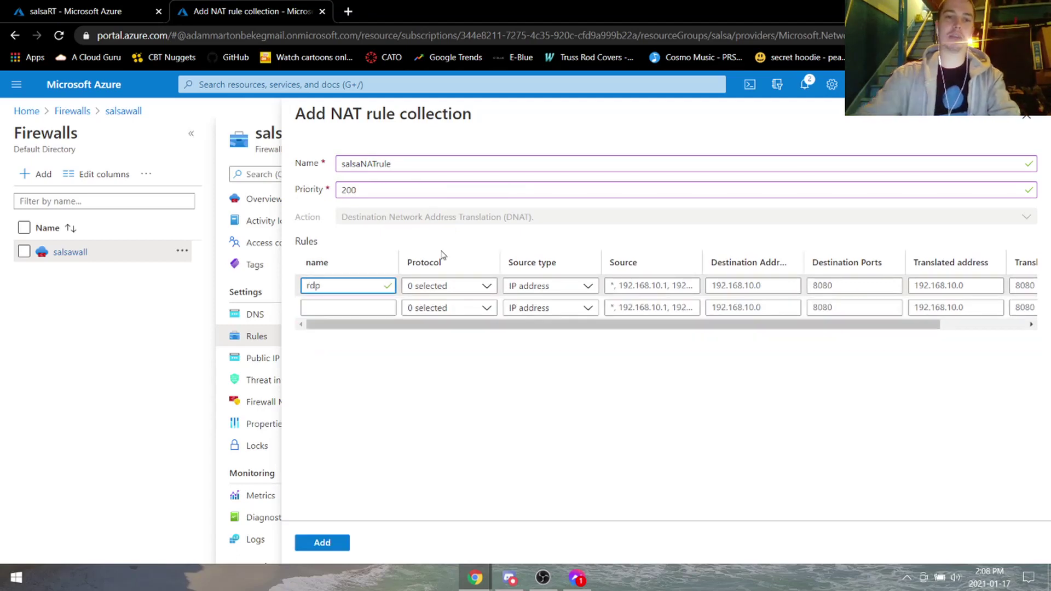
{"action": "double_click", "coordinate": [347, 285]}
{"action": "left_click", "coordinate": [463, 294]}
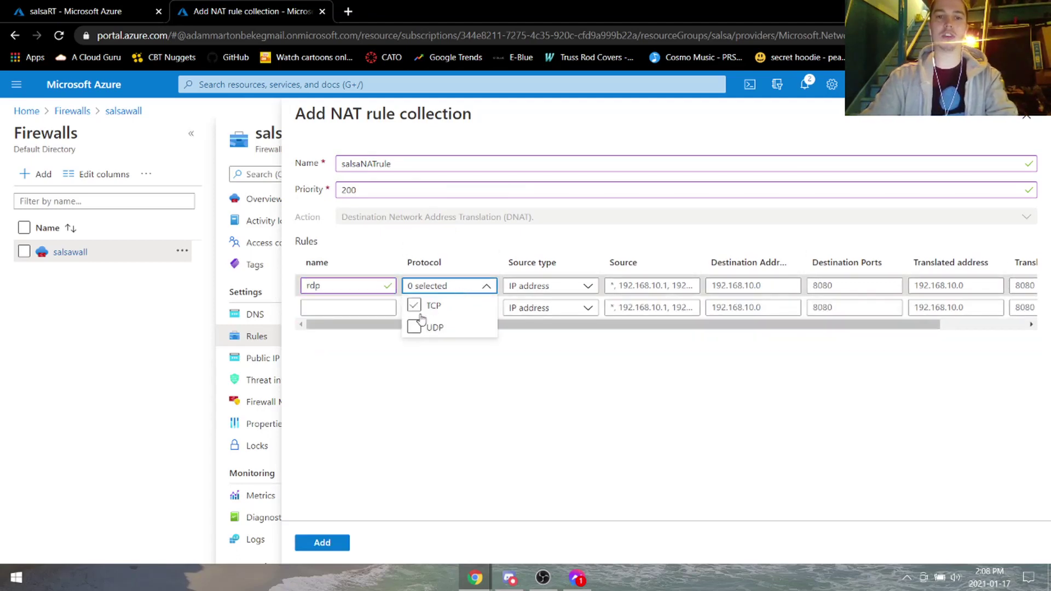
{"action": "left_click", "coordinate": [445, 305]}
{"action": "left_click", "coordinate": [546, 286]}
{"action": "left_click", "coordinate": [637, 290]}
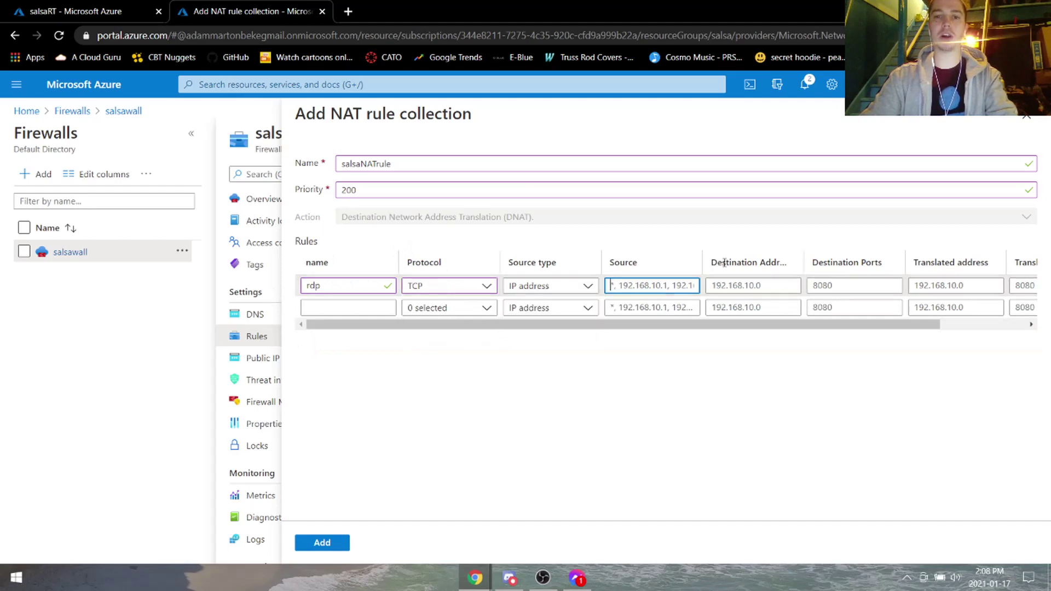
{"action": "type", "text": "*"}
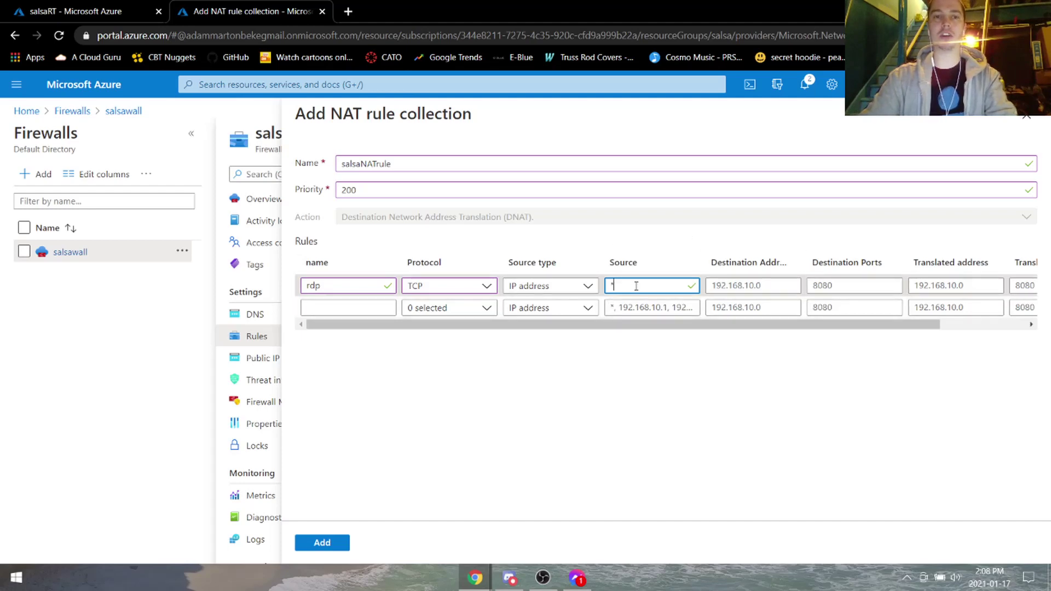
{"action": "key", "text": "Tab"}
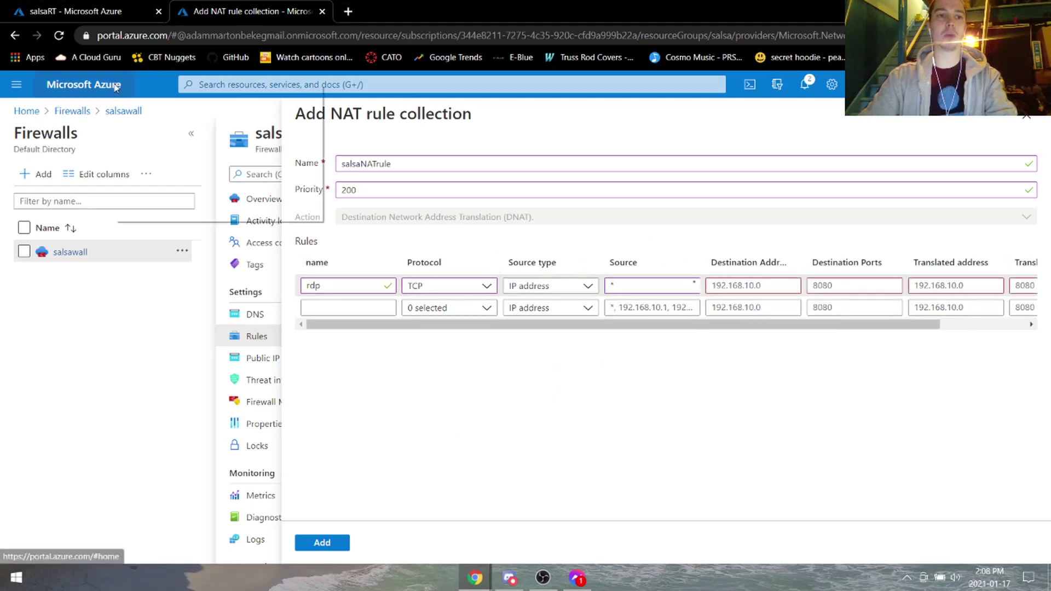
{"action": "left_click", "coordinate": [376, 12]}
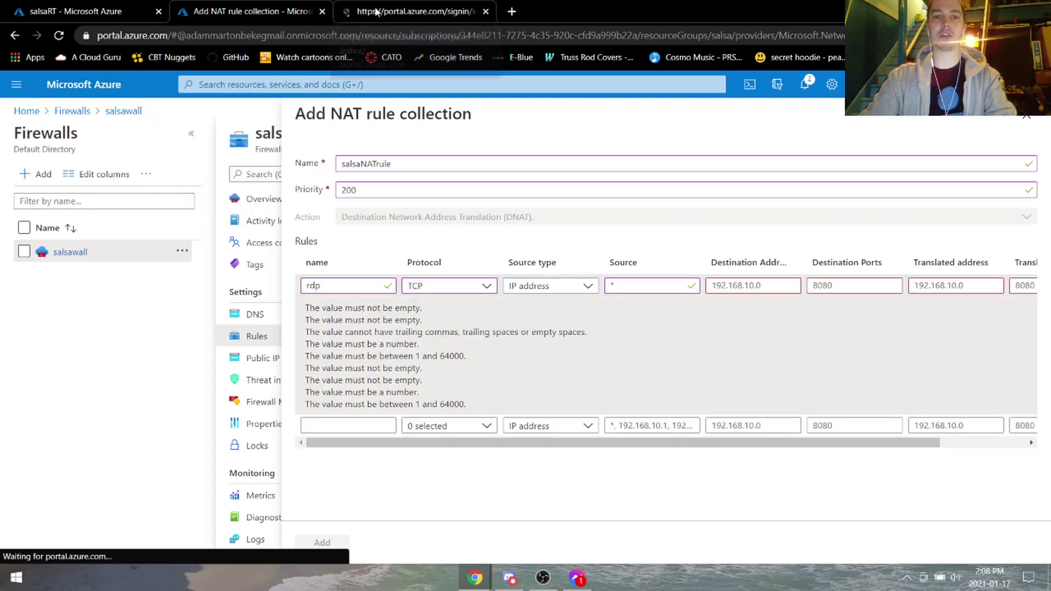
{"action": "left_click", "coordinate": [251, 5]}
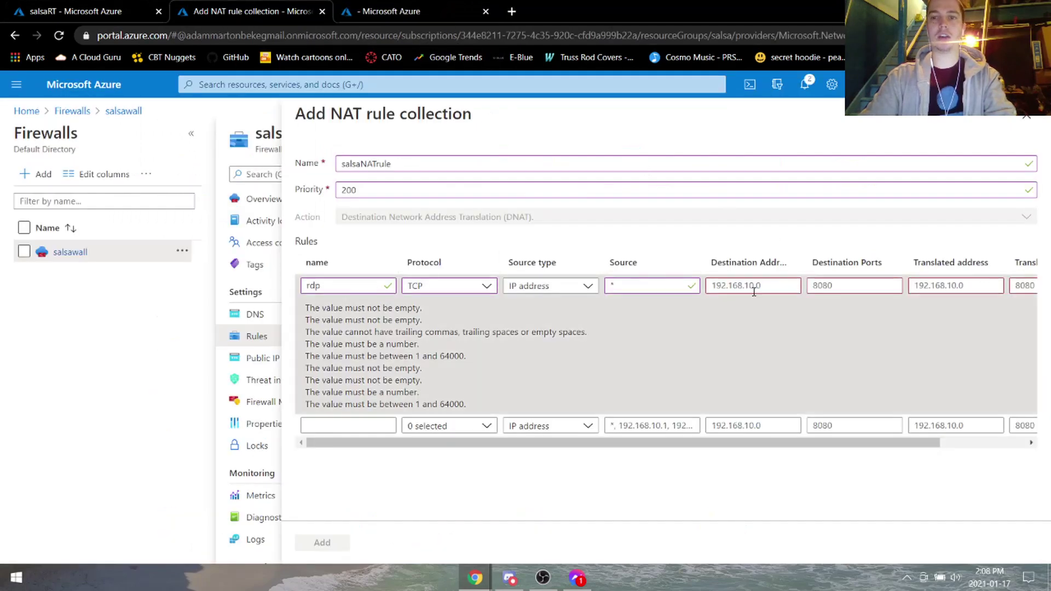
Paste the public IP name 10.0.0.250 as the rdp rule's destination, keeping port 8080.
{"action": "left_click", "coordinate": [394, 11]}
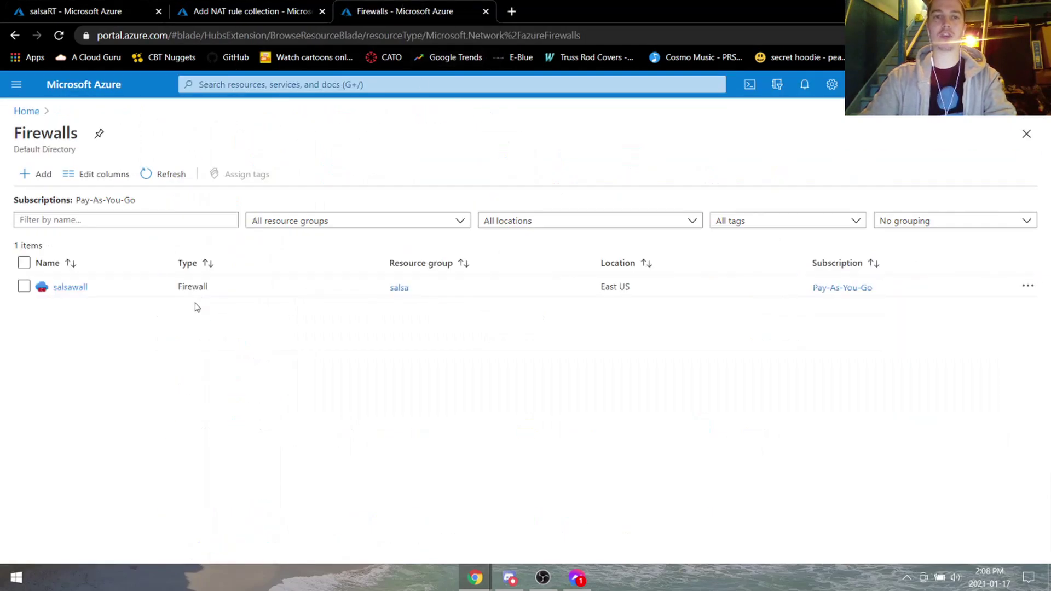
{"action": "left_click", "coordinate": [77, 287]}
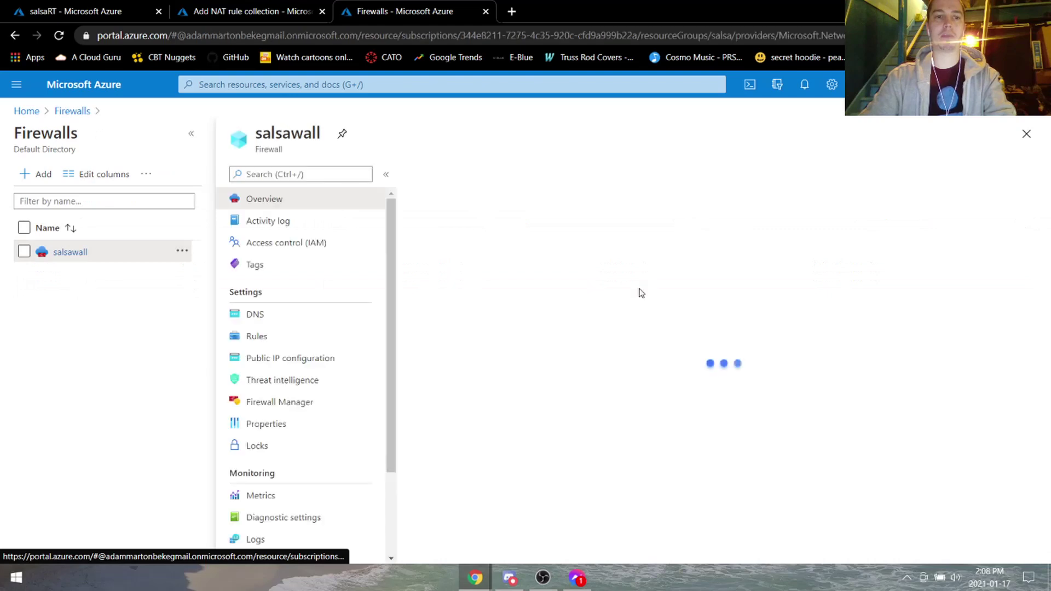
{"action": "key", "text": "ctrl+shift+Tab"}
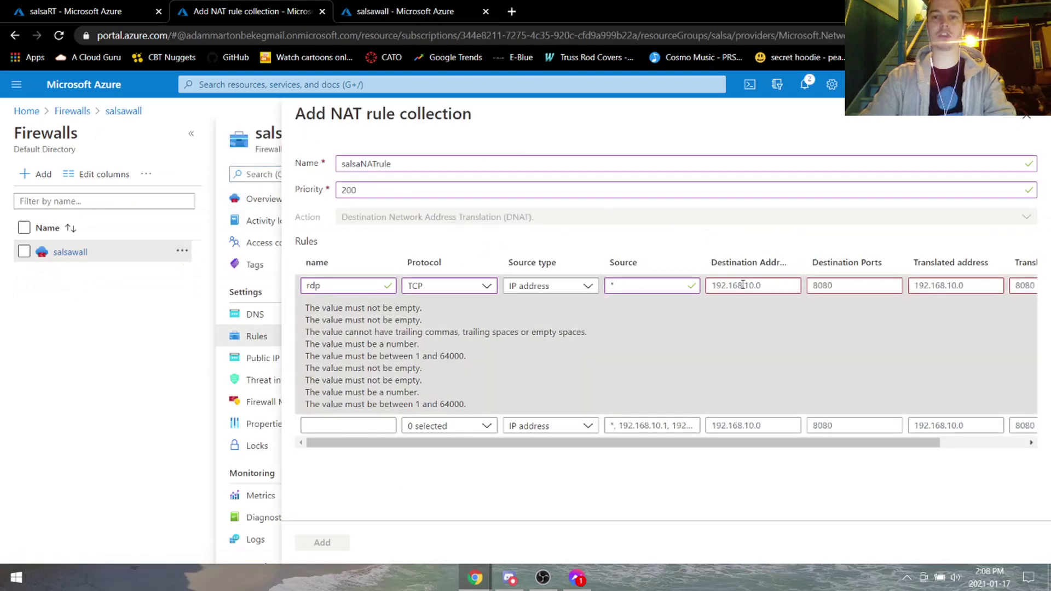
{"action": "left_click", "coordinate": [750, 286]}
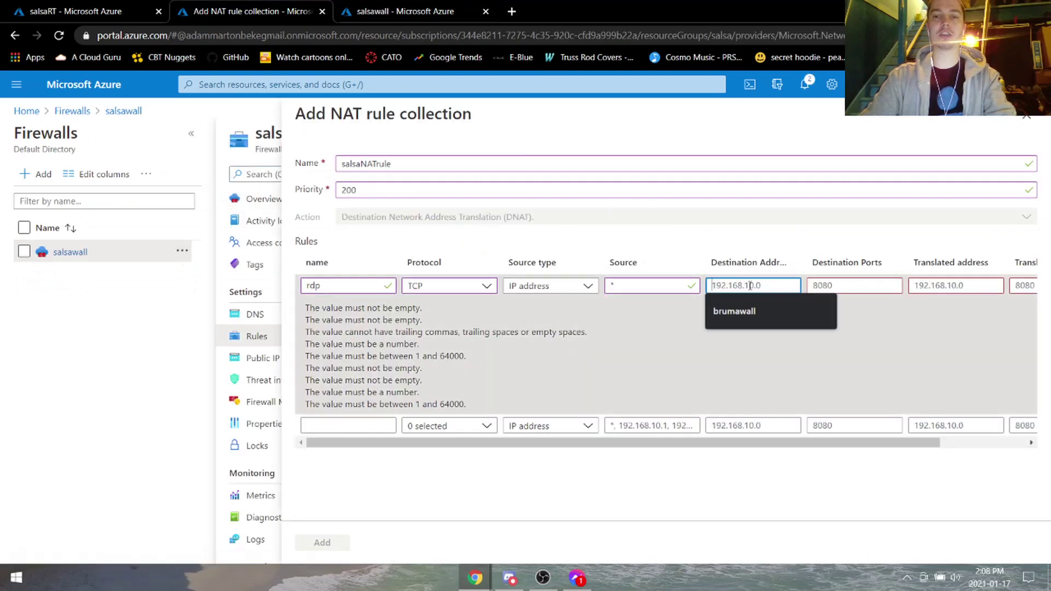
{"action": "key", "text": "ctrl+Tab"}
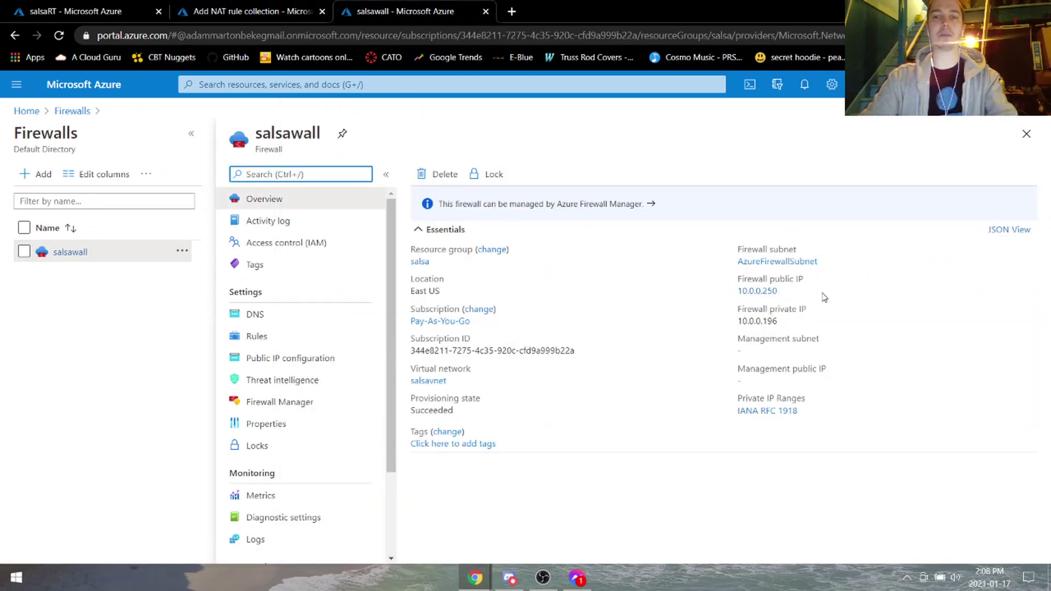
{"action": "left_click", "coordinate": [794, 298]}
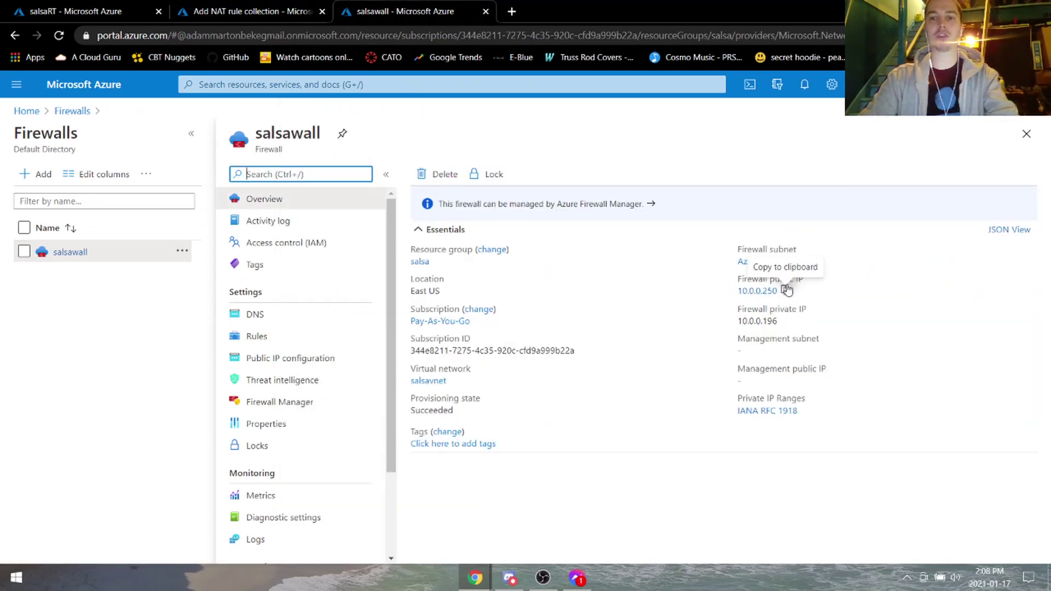
{"action": "left_click", "coordinate": [258, 11]}
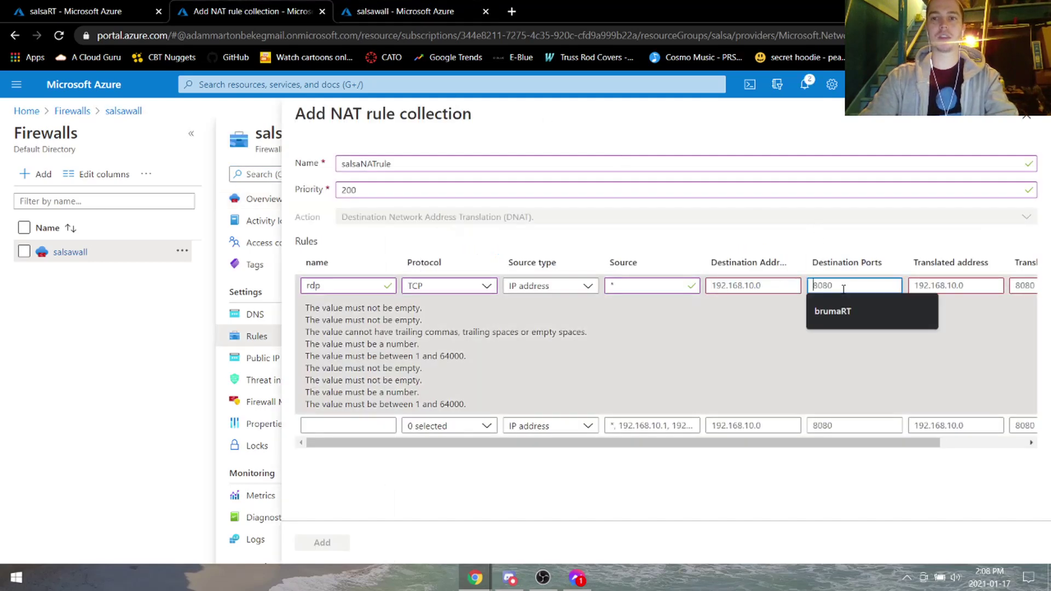
{"action": "key", "text": "ctrl+v"}
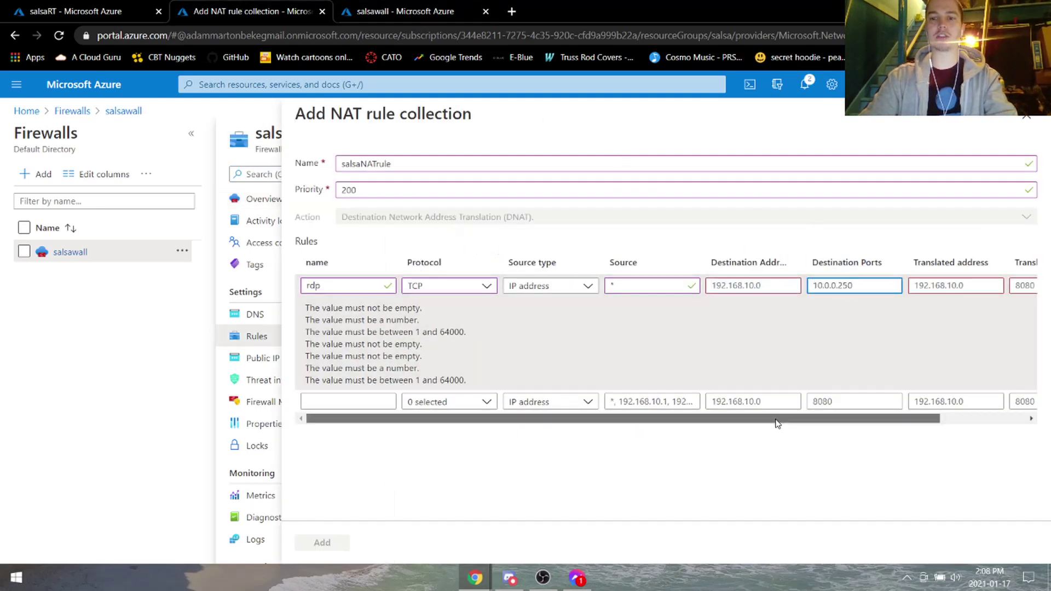
{"action": "scroll", "coordinate": [776, 425], "scroll_direction": "right", "scroll_amount": 2}
{"action": "left_click_drag", "start_coordinate": [792, 287], "coordinate": [748, 284]}
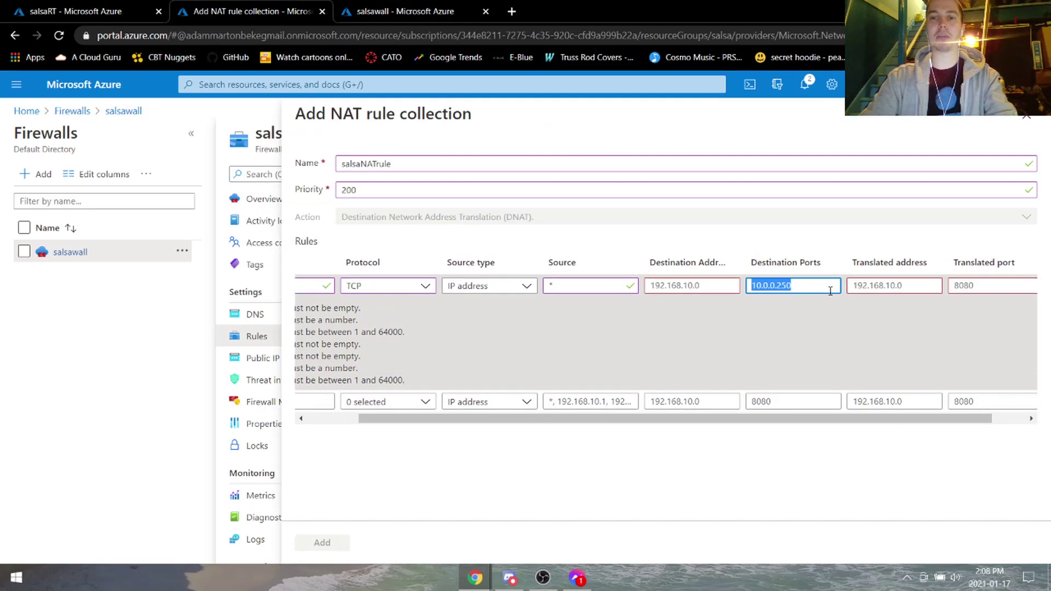
{"action": "key", "text": "ctrl+v"}
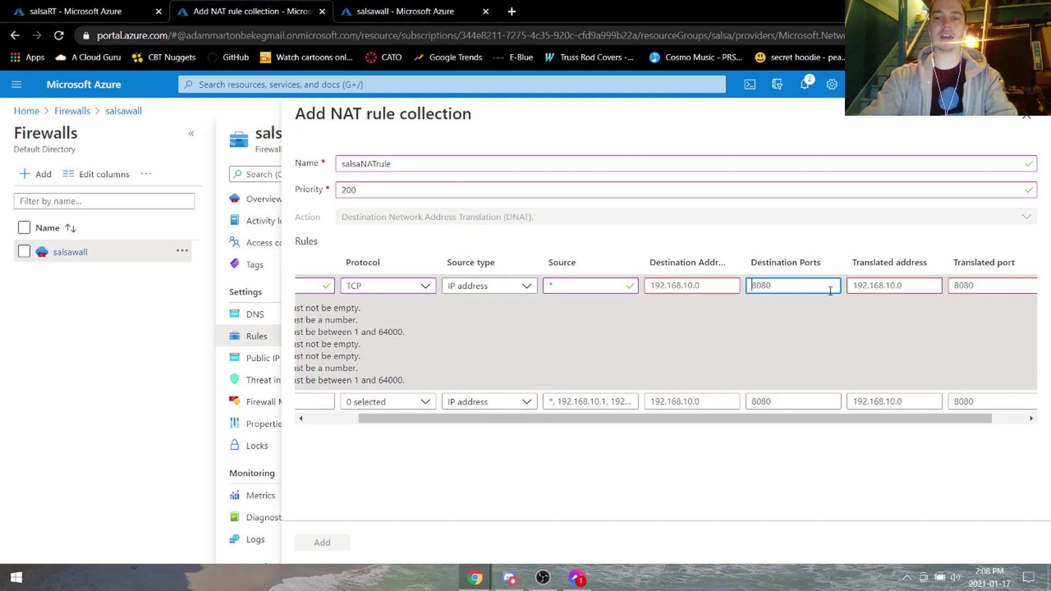
Copy the real address 40.88.246.218 from the 10.0.0.250 public IP details.
{"action": "left_click", "coordinate": [426, 16]}
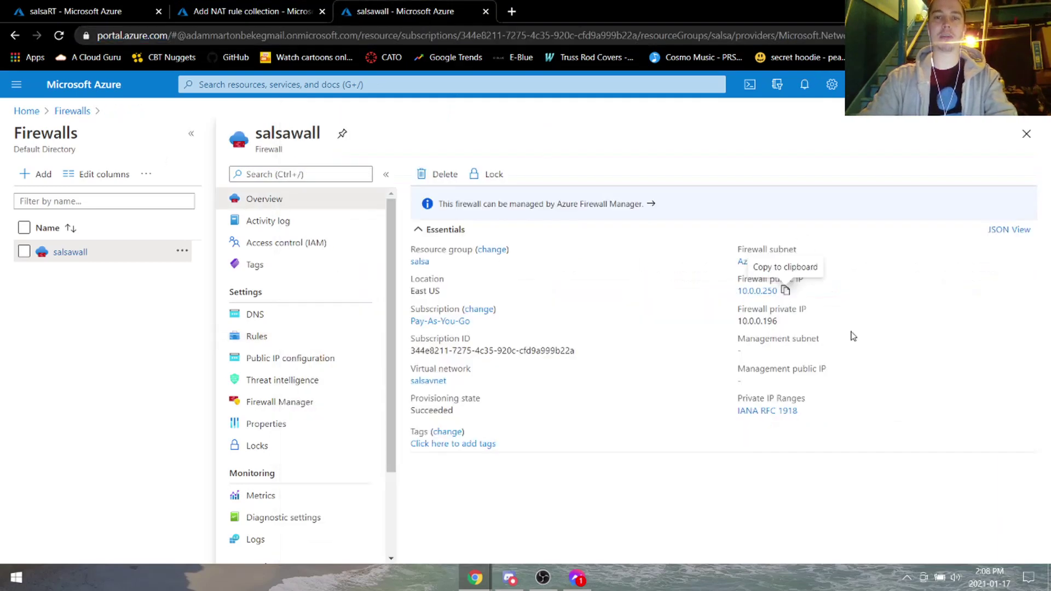
{"action": "left_click", "coordinate": [763, 292]}
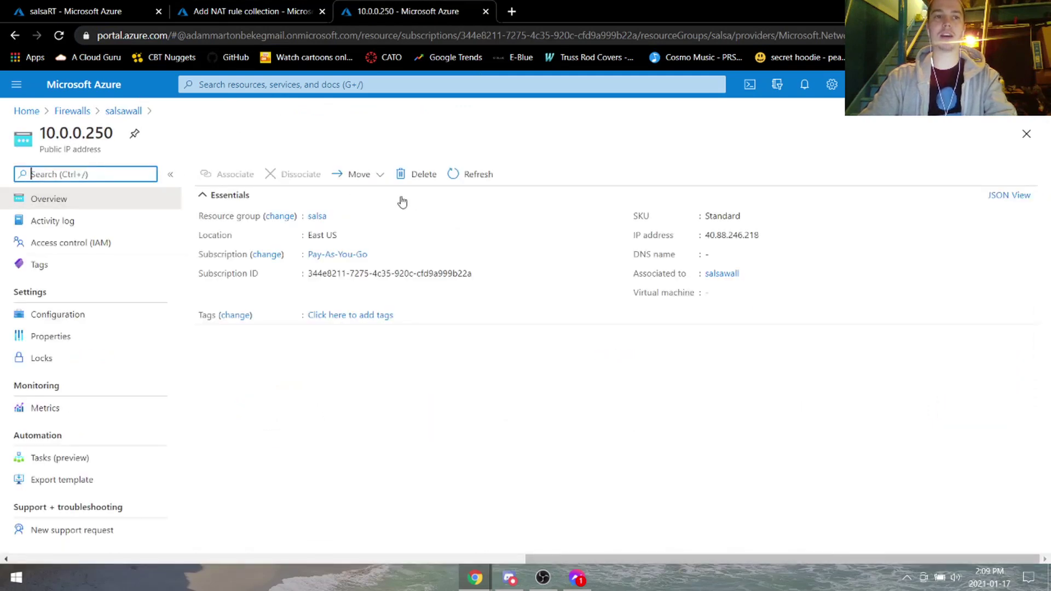
{"action": "left_click_drag", "start_coordinate": [656, 239], "coordinate": [758, 235]}
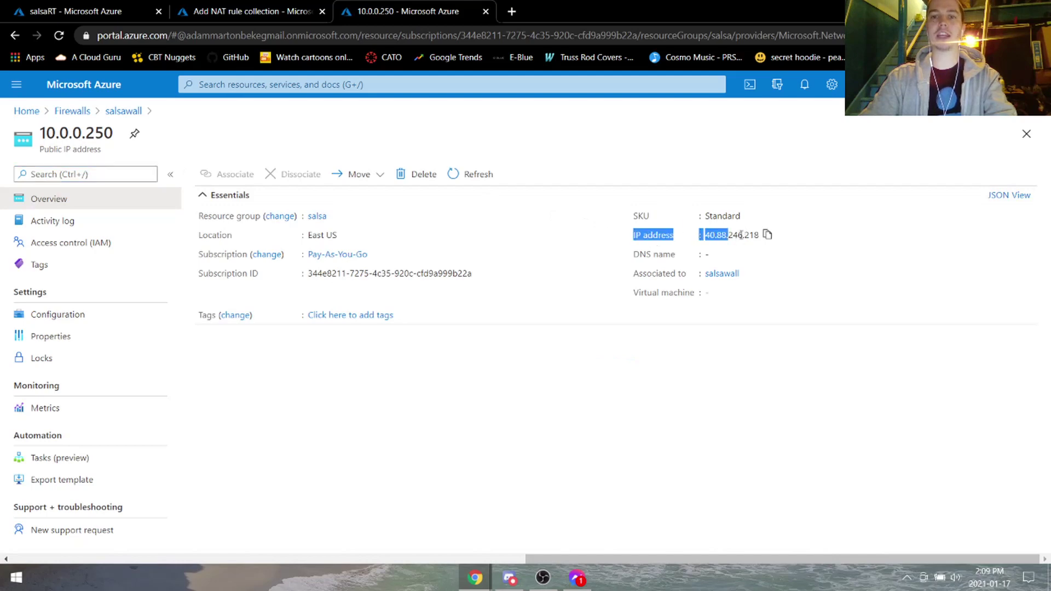
{"action": "left_click", "coordinate": [767, 234]}
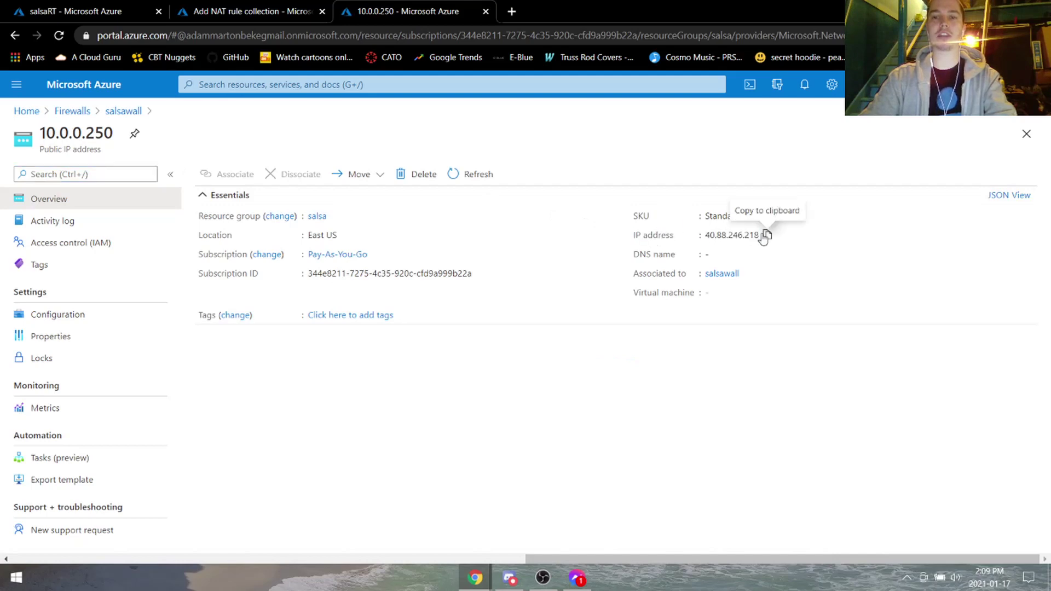
{"action": "left_click", "coordinate": [252, 11]}
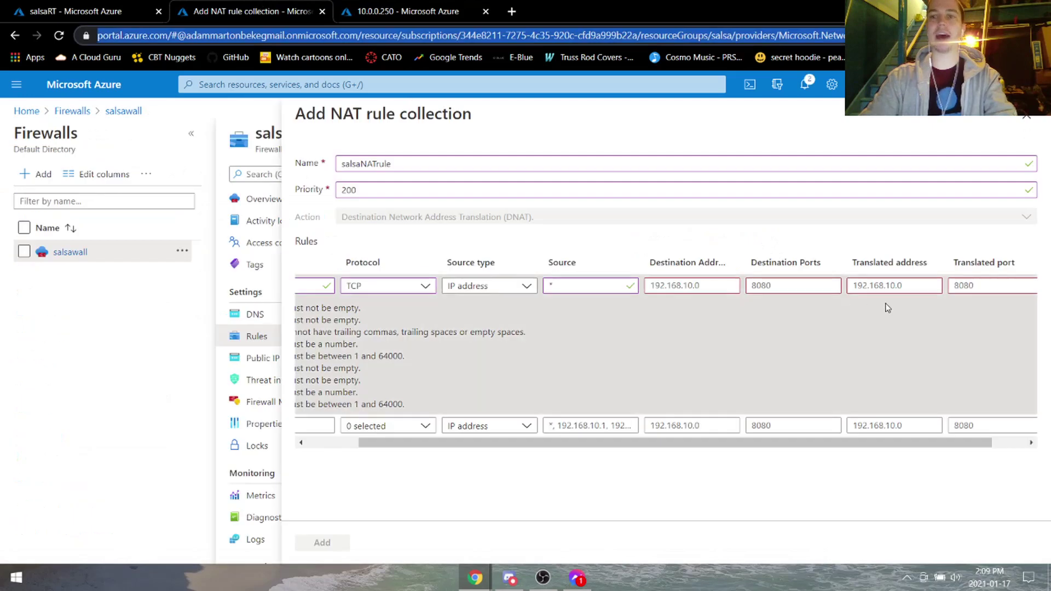
Set the rdp rule's destination to 40.88.246.218 with destination port 3389.
{"action": "left_click", "coordinate": [887, 285]}
{"action": "left_click", "coordinate": [701, 285]}
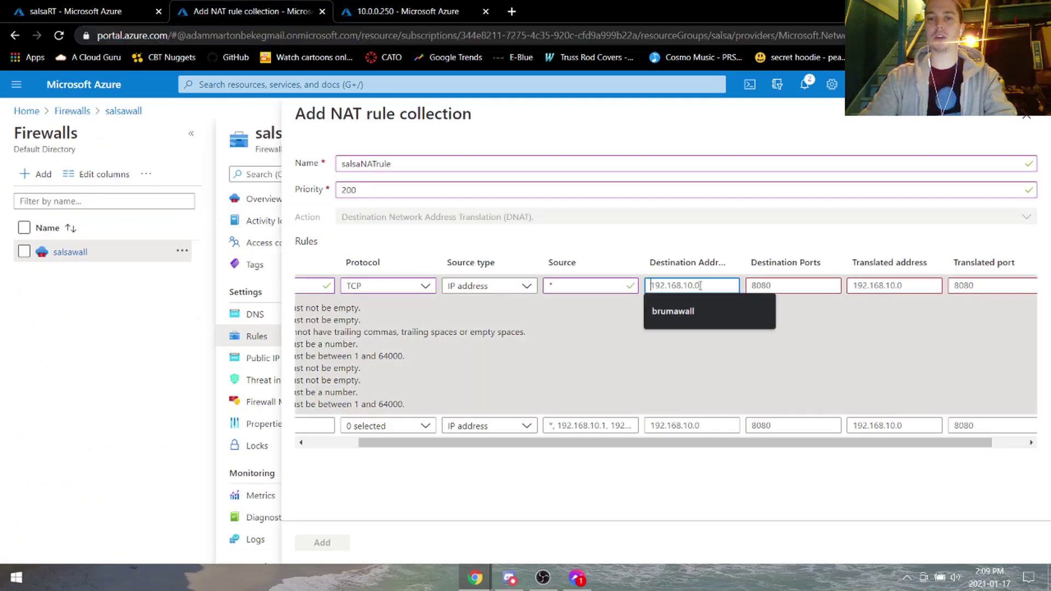
{"action": "key", "text": "ctrl+a"}
{"action": "key", "text": "ctrl+v"}
{"action": "left_click", "coordinate": [771, 285]}
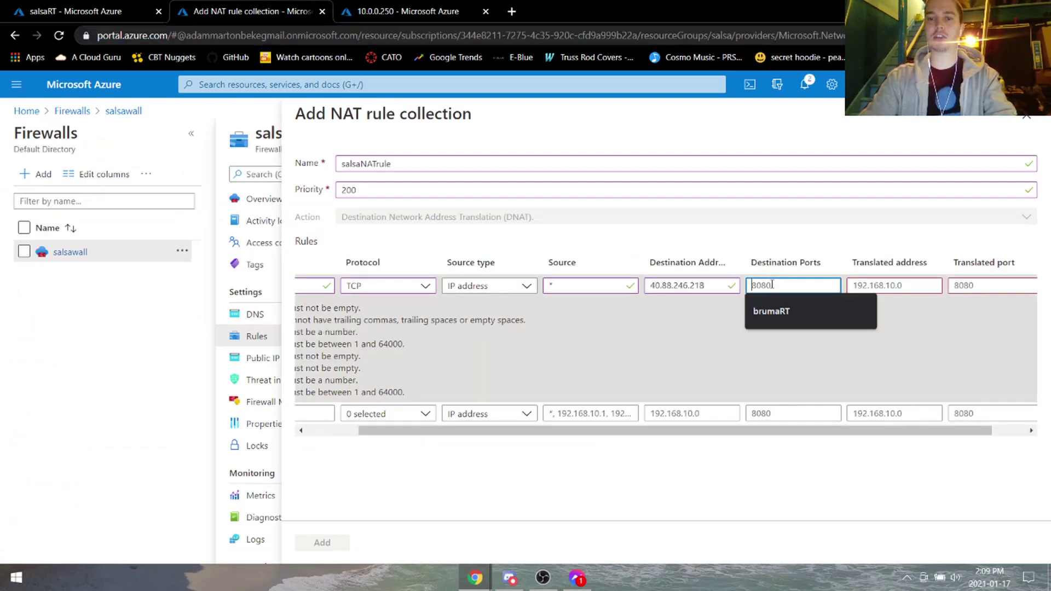
{"action": "key", "text": "ctrl+a"}
{"action": "type", "text": "338"}
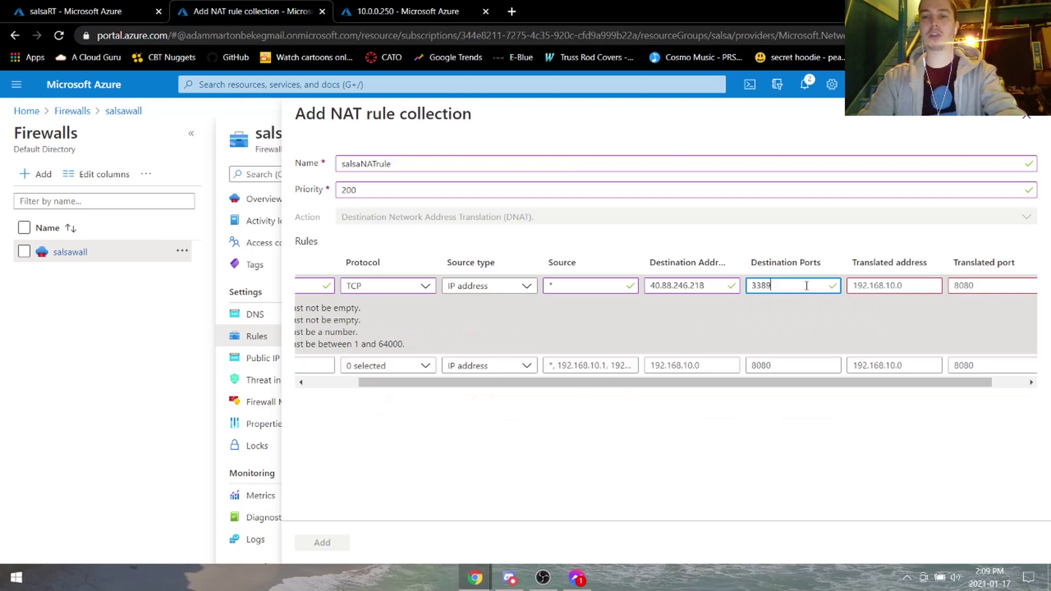
{"action": "left_click_drag", "start_coordinate": [781, 383], "coordinate": [815, 383]}
{"action": "left_click", "coordinate": [867, 285]}
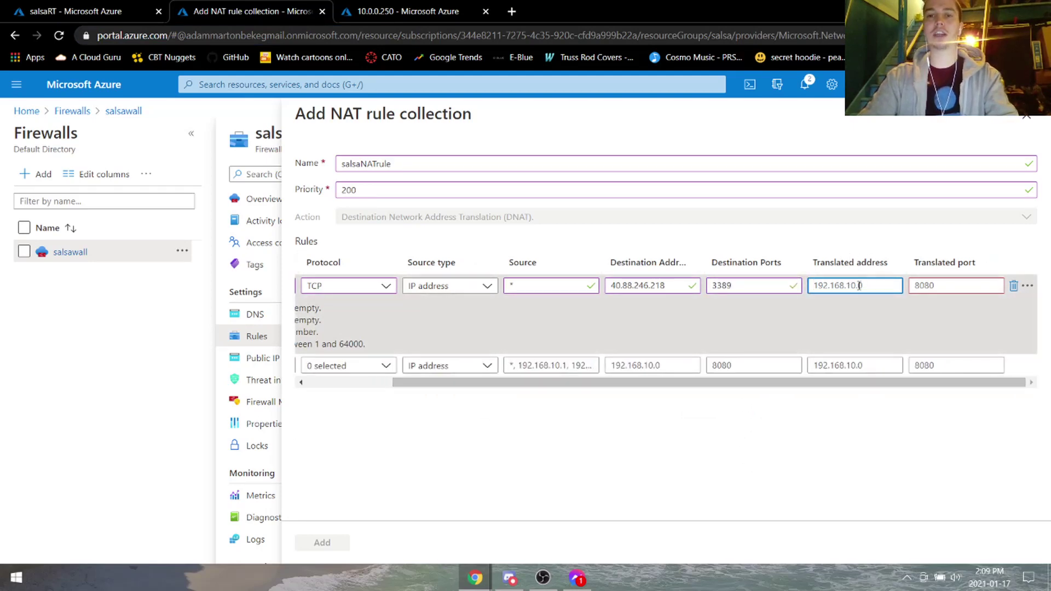
Use salsawall's private IP 10.0.0.196 as translated address with translated port 3389.
{"action": "left_click", "coordinate": [416, 11]}
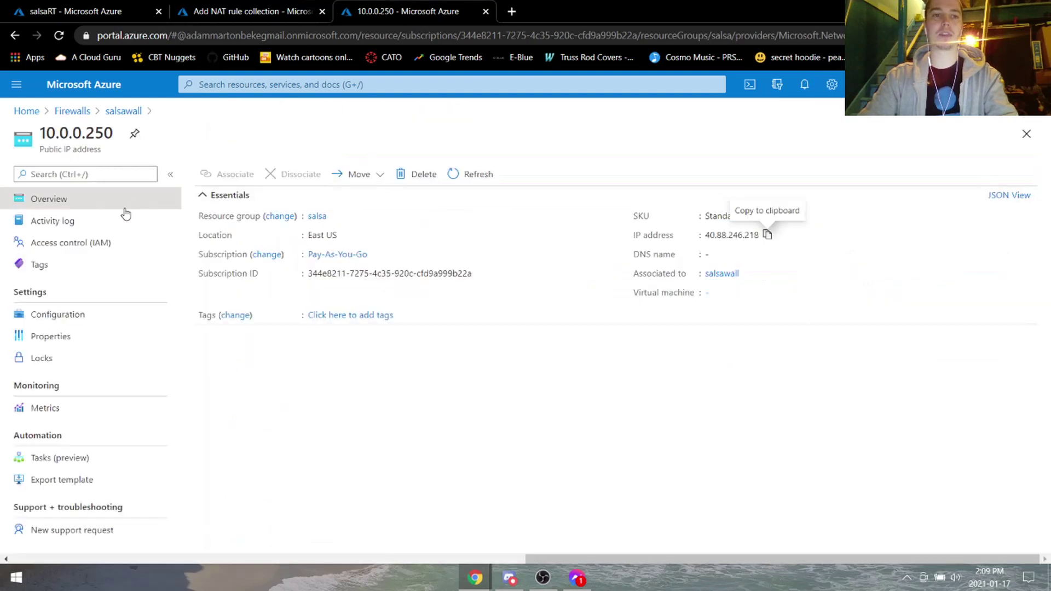
{"action": "left_click", "coordinate": [62, 112]}
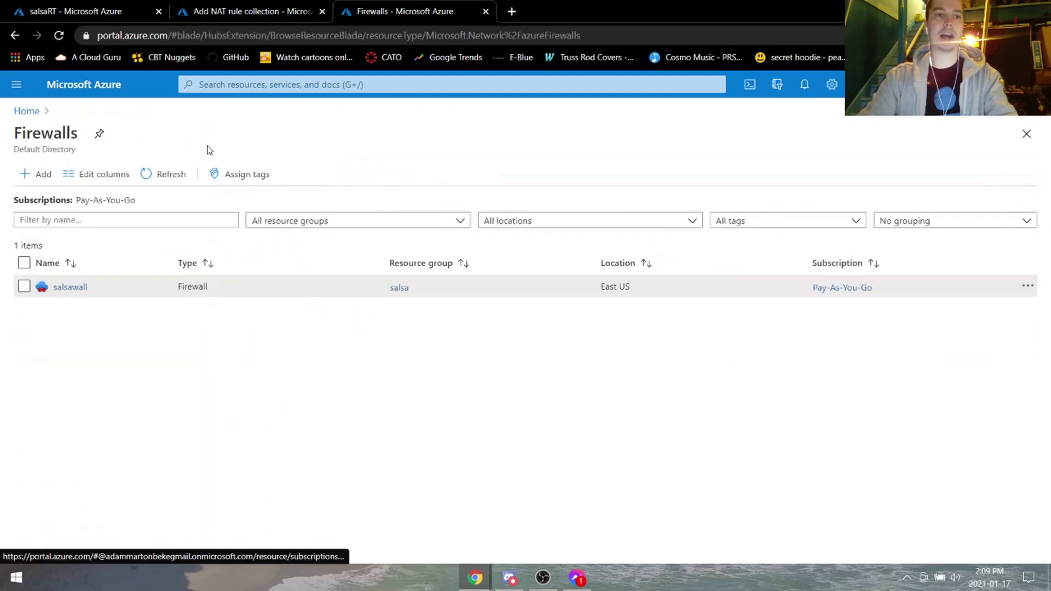
{"action": "left_click", "coordinate": [70, 285]}
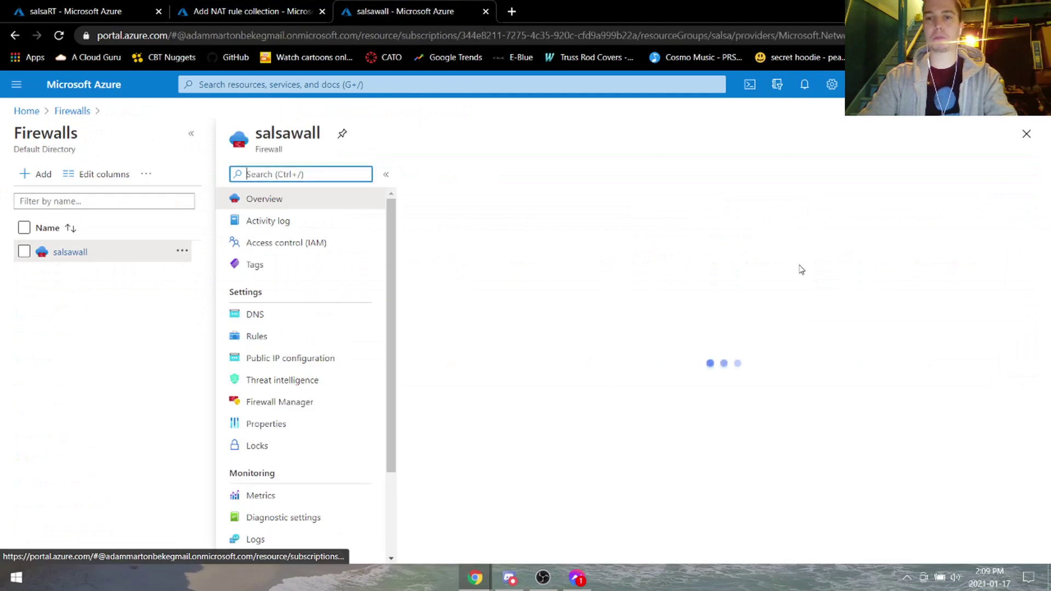
{"action": "left_click", "coordinate": [785, 322]}
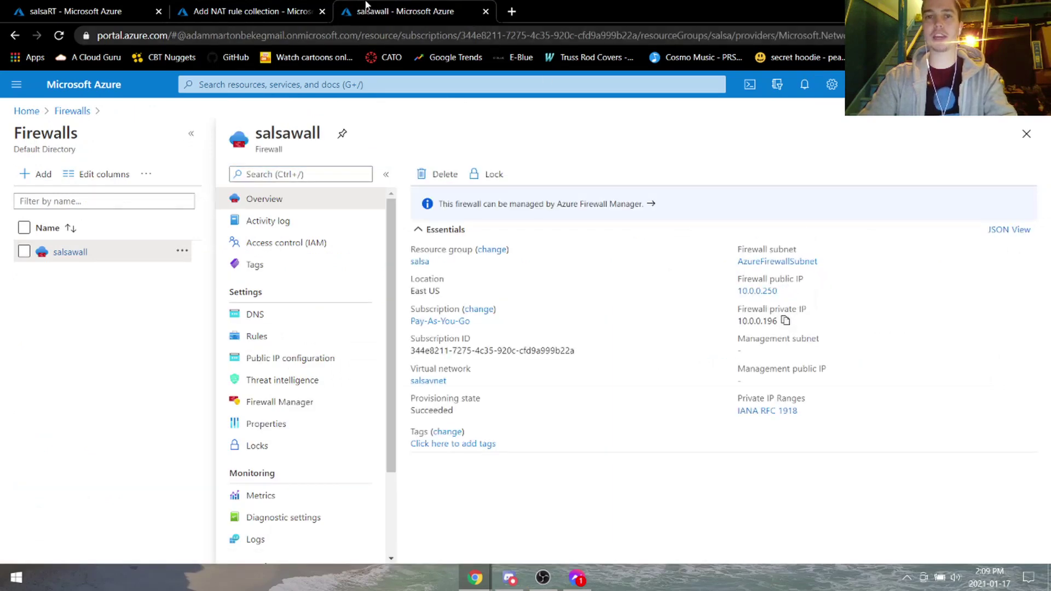
{"action": "key", "text": "ctrl+shift+Tab"}
{"action": "key", "text": "ctrl+v"}
{"action": "left_click", "coordinate": [938, 285]}
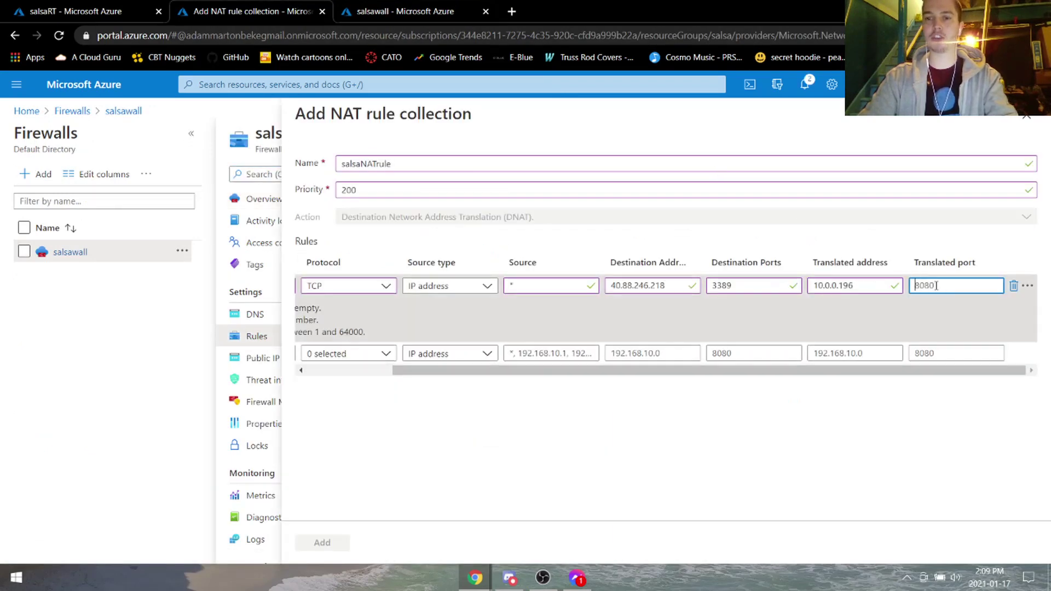
{"action": "type", "text": "3389"}
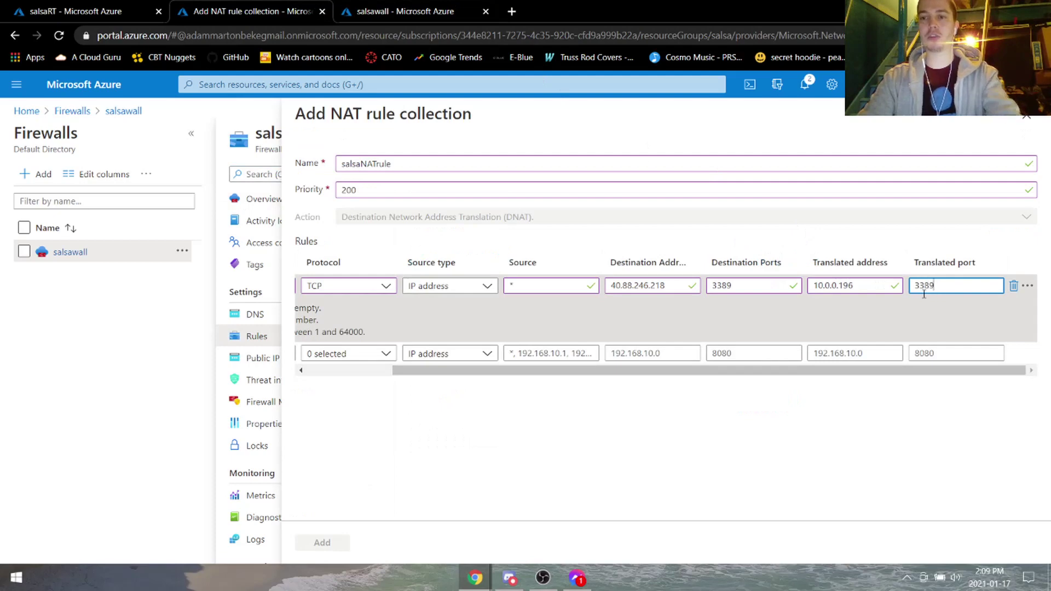
Check the rule's source and addresses, then add the salsaNATrule collection to the firewall.
{"action": "left_click", "coordinate": [542, 289]}
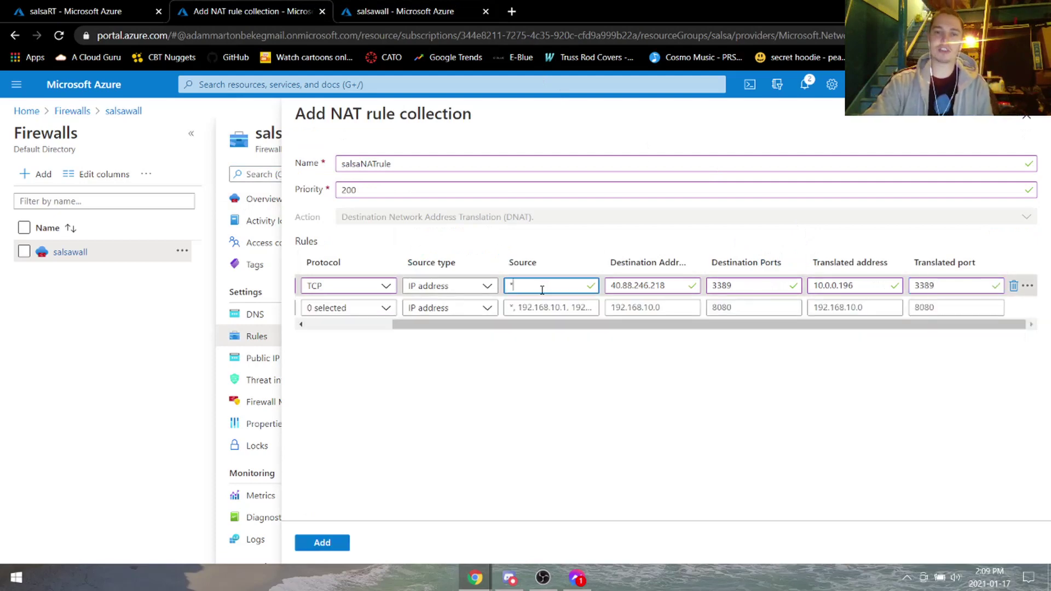
{"action": "left_click", "coordinate": [493, 285]}
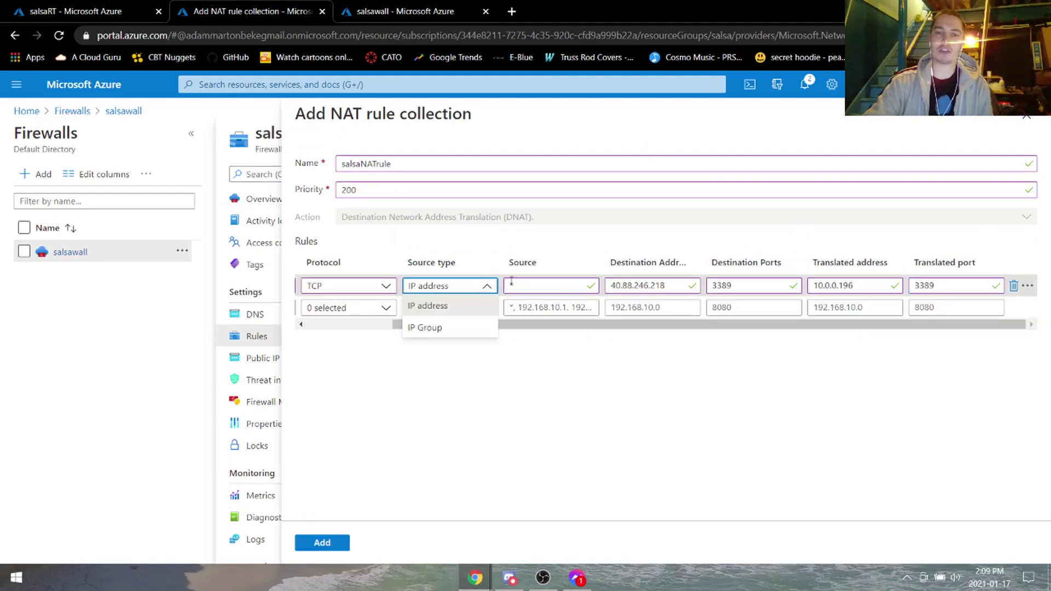
{"action": "double_click", "coordinate": [542, 287]}
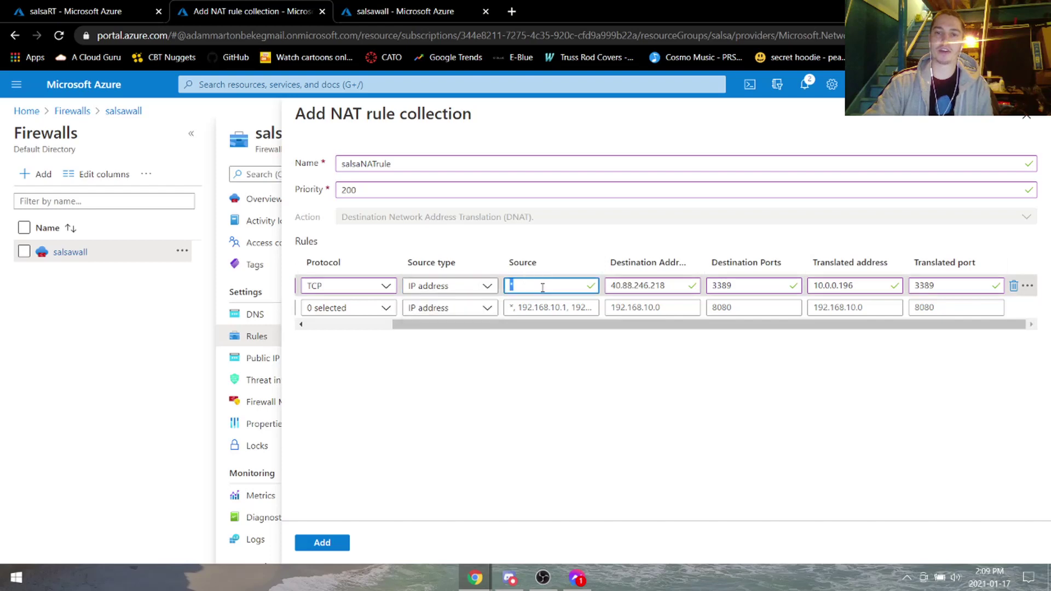
{"action": "left_click", "coordinate": [651, 285]}
{"action": "left_click_drag", "start_coordinate": [668, 285], "coordinate": [606, 290]}
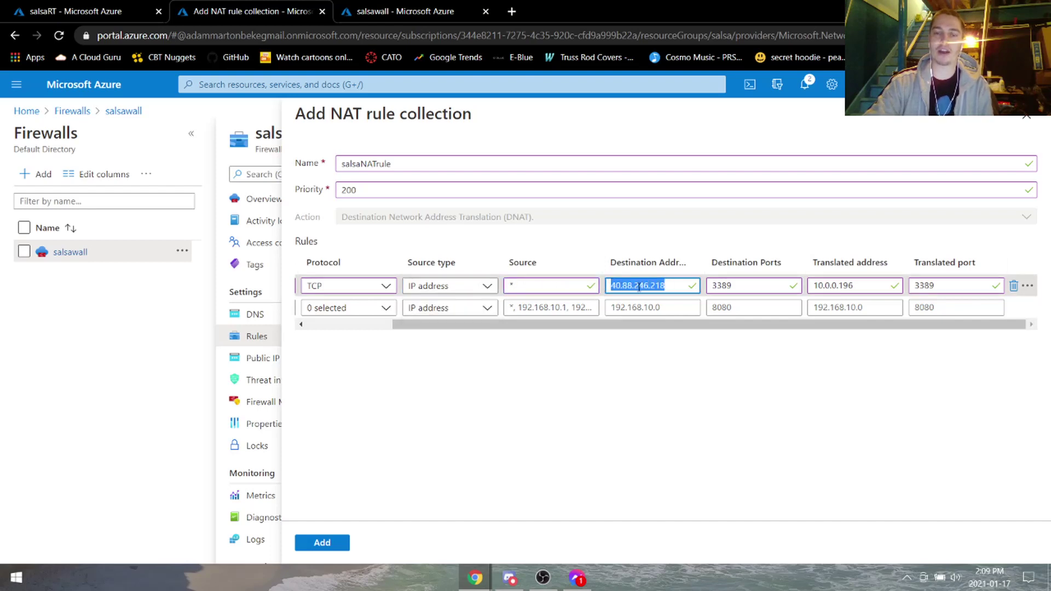
{"action": "left_click", "coordinate": [677, 283]}
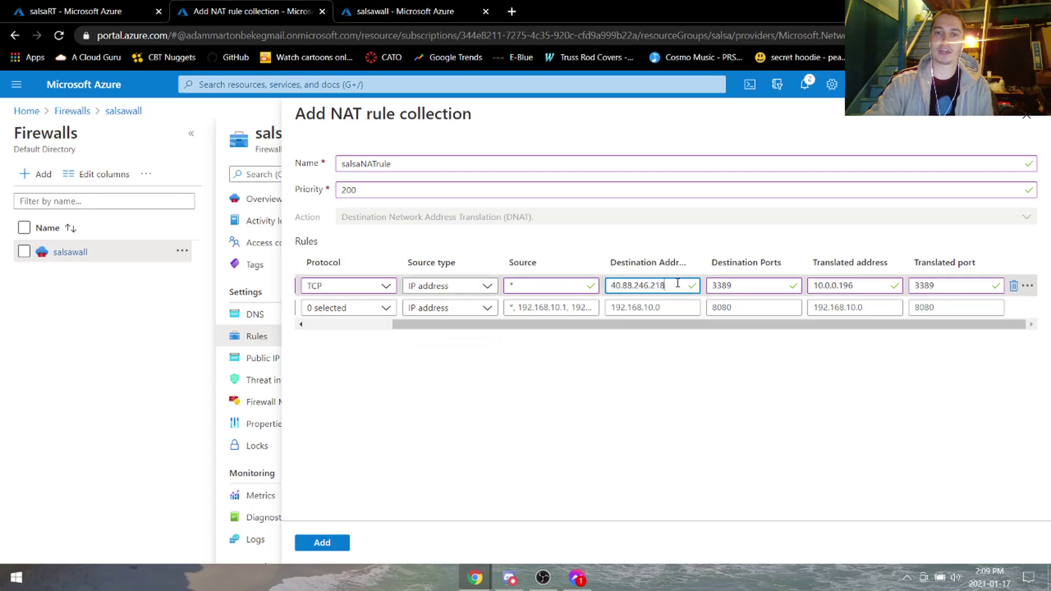
{"action": "left_click_drag", "start_coordinate": [655, 285], "coordinate": [609, 285]}
{"action": "left_click", "coordinate": [628, 285]}
{"action": "double_click", "coordinate": [843, 285]}
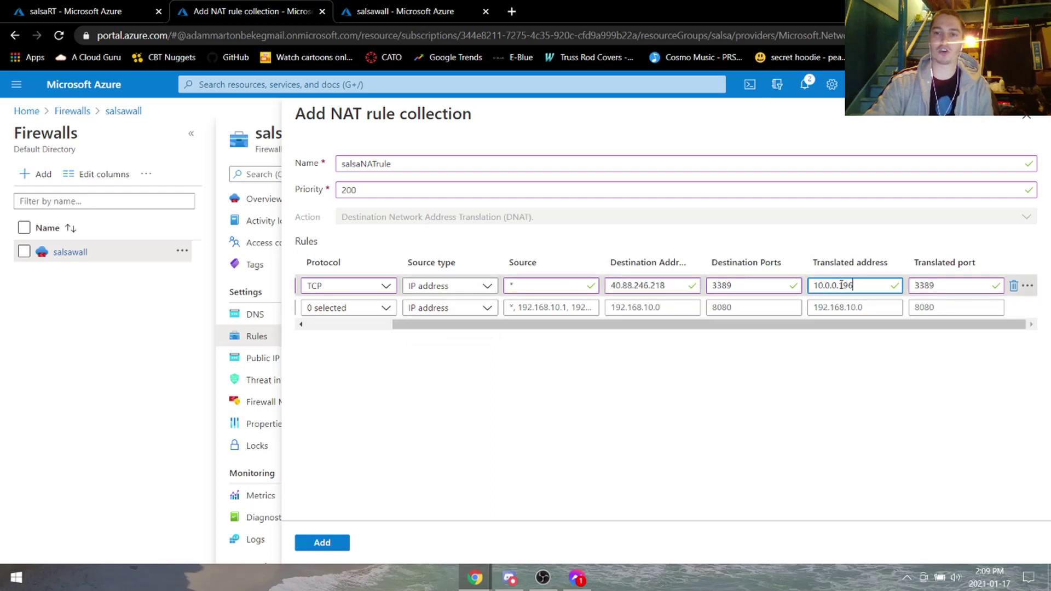
{"action": "left_click", "coordinate": [836, 284]}
{"action": "double_click", "coordinate": [848, 284]}
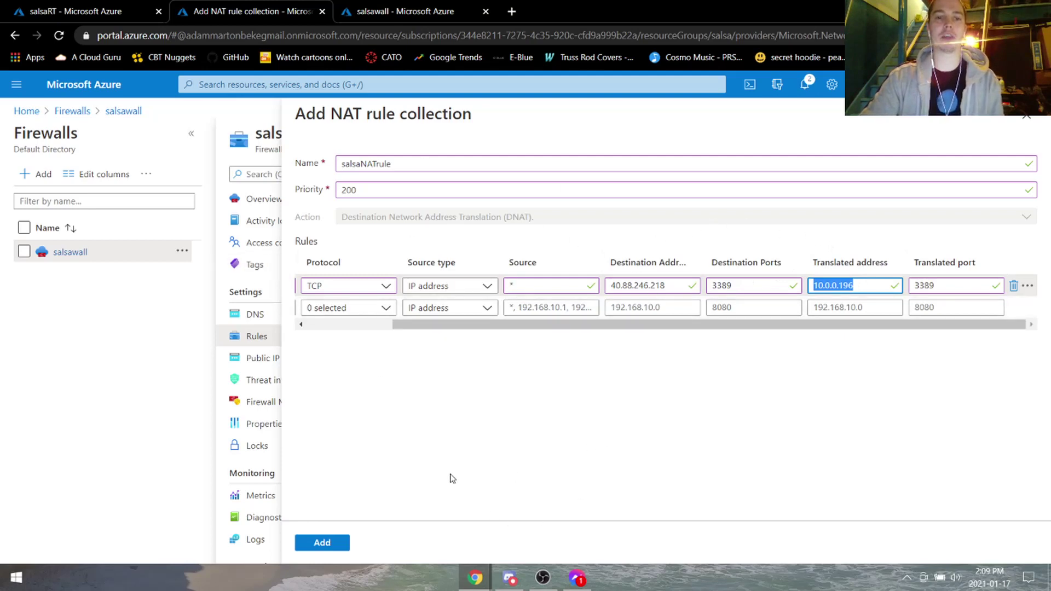
{"action": "left_click", "coordinate": [334, 544]}
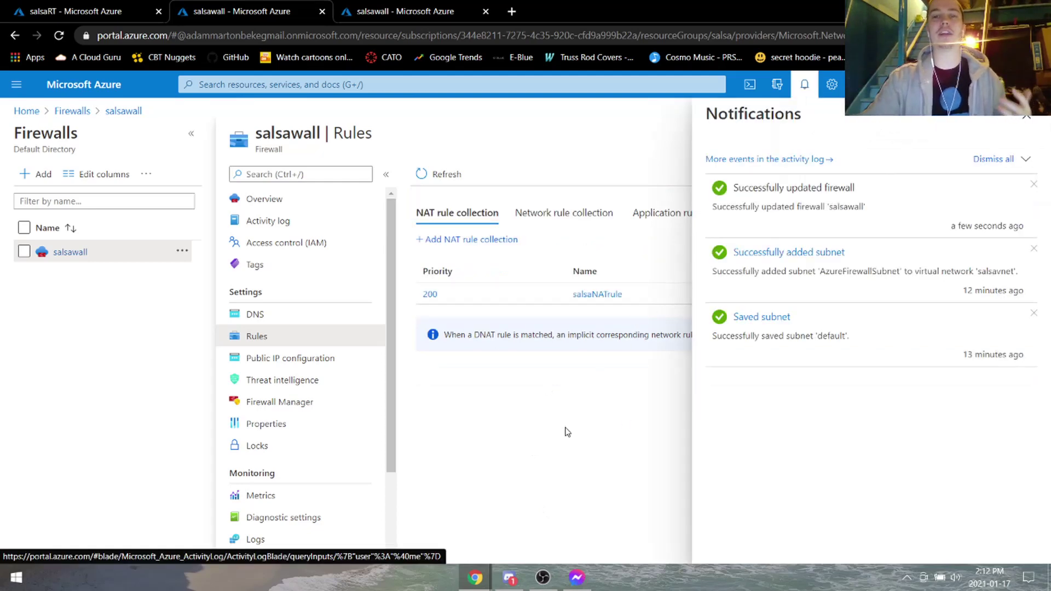
{"action": "left_click", "coordinate": [572, 214]}
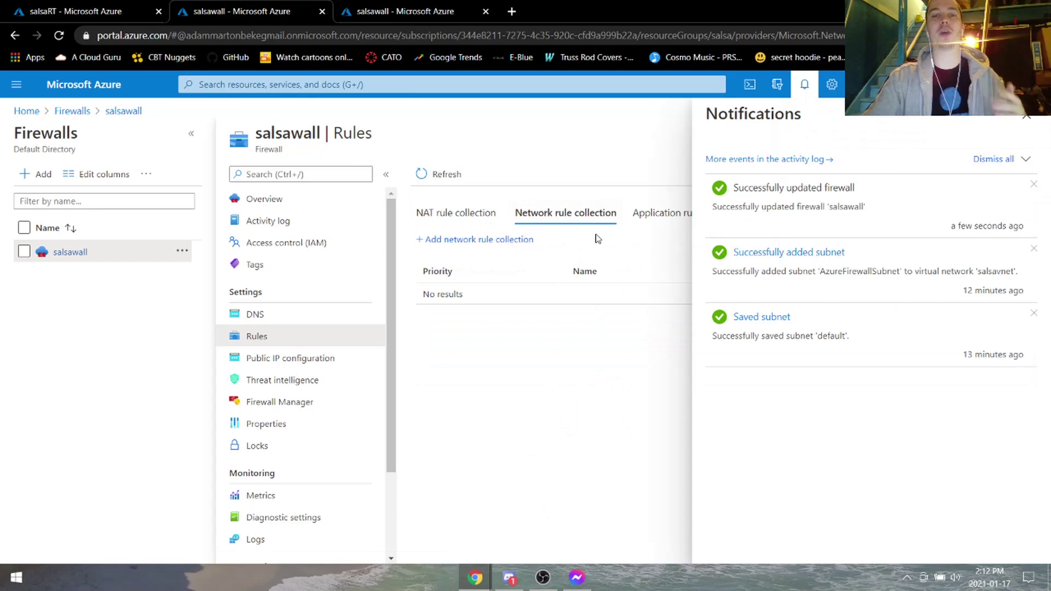
Start network rule collection salsanetrule with priority 200 and a UDP rule named dns.
{"action": "left_click", "coordinate": [801, 98]}
{"action": "left_click", "coordinate": [485, 239]}
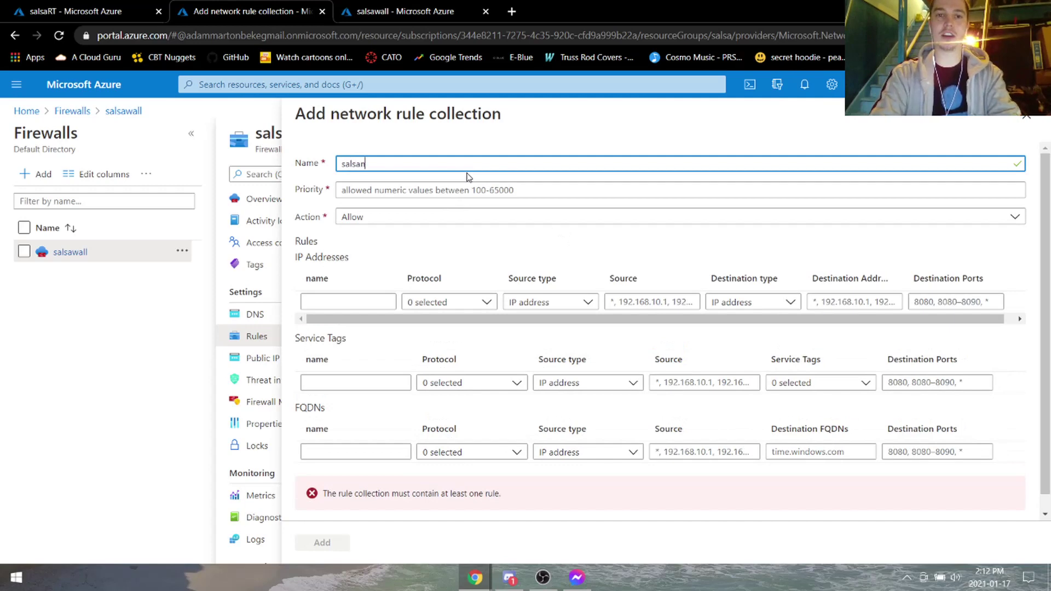
{"action": "type", "text": "salsanetrule"}
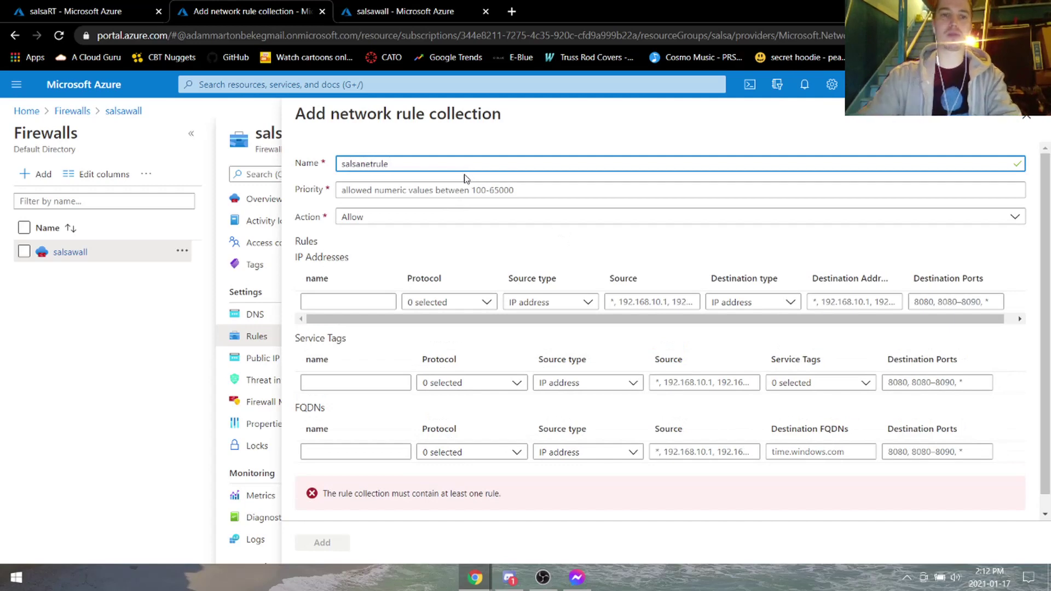
{"action": "left_click", "coordinate": [465, 187]}
{"action": "type", "text": "2000"}
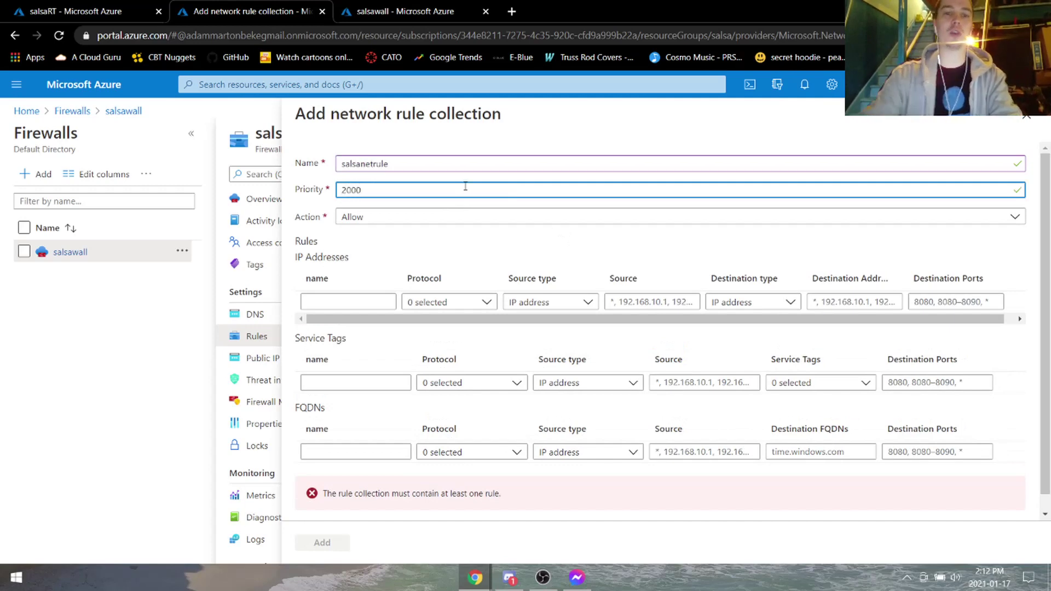
{"action": "left_click", "coordinate": [370, 301]}
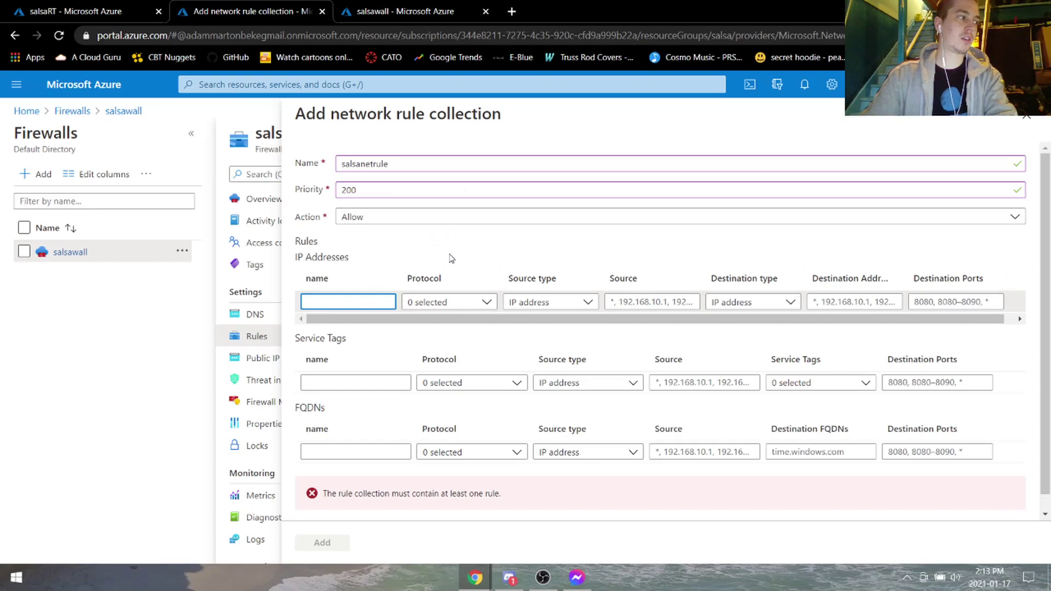
{"action": "type", "text": "dns"}
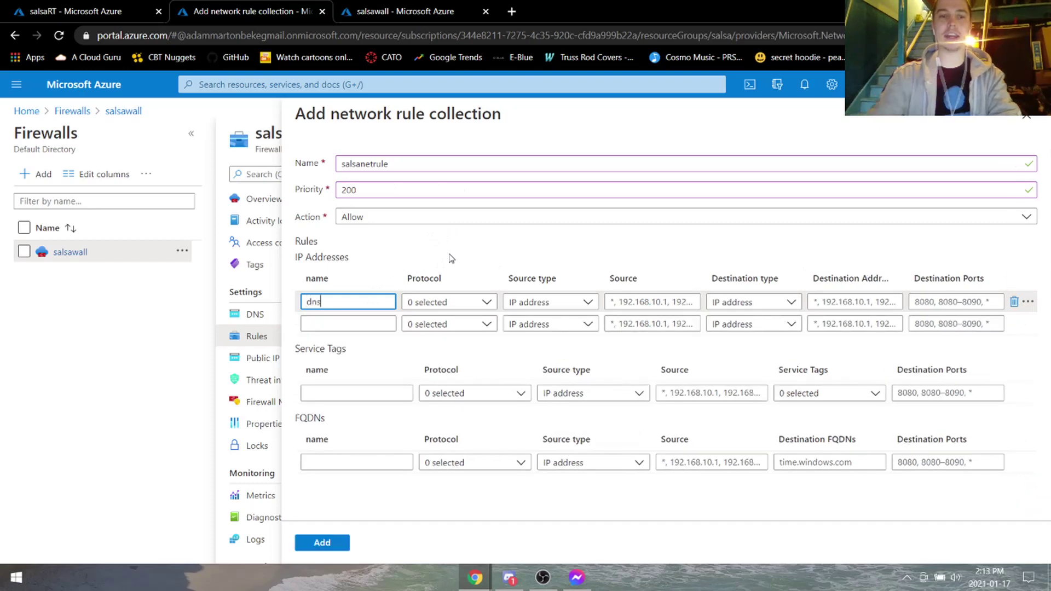
{"action": "left_click", "coordinate": [482, 301]}
{"action": "left_click", "coordinate": [422, 344]}
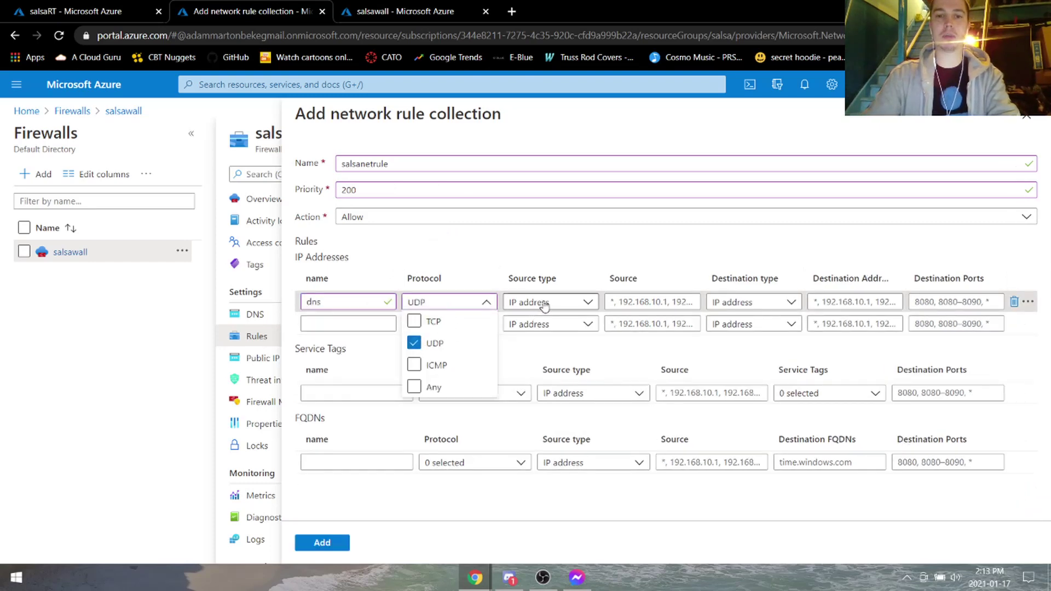
{"action": "left_click", "coordinate": [629, 301]}
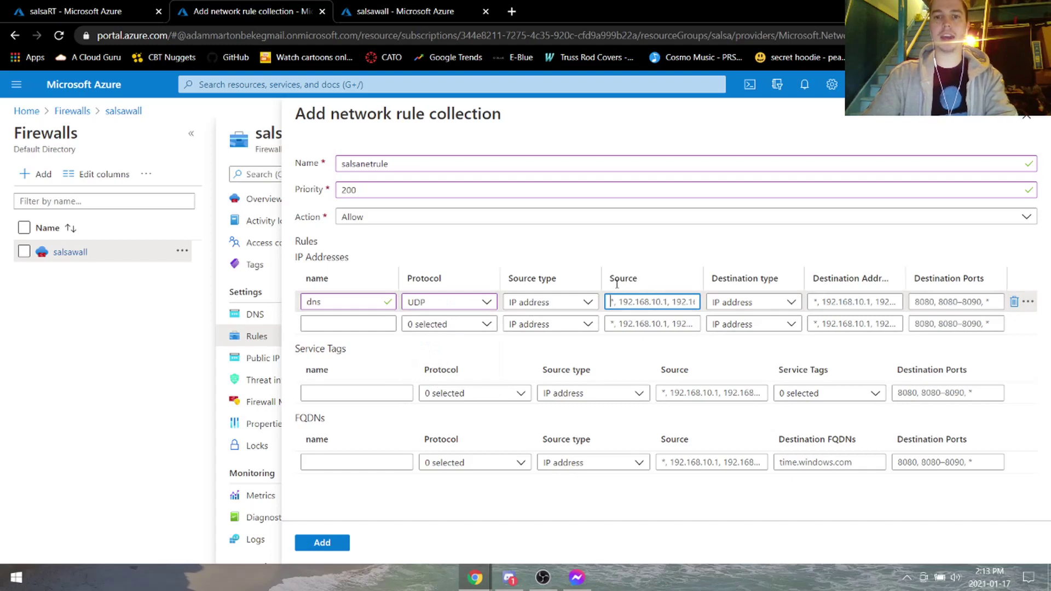
Point the dns rule from 10.0.0.0 to 8.8.8.8, 8.8.4.4 on port 53 and add the collection.
{"action": "left_click", "coordinate": [76, 11]}
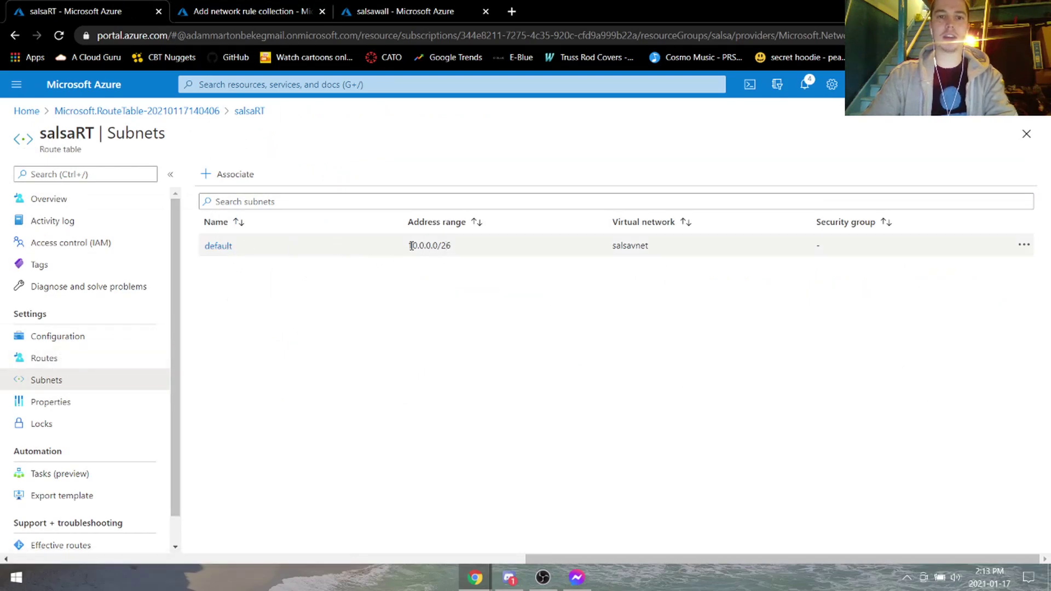
{"action": "left_click", "coordinate": [392, 11]}
{"action": "left_click", "coordinate": [257, 11]}
{"action": "left_click", "coordinate": [857, 302]}
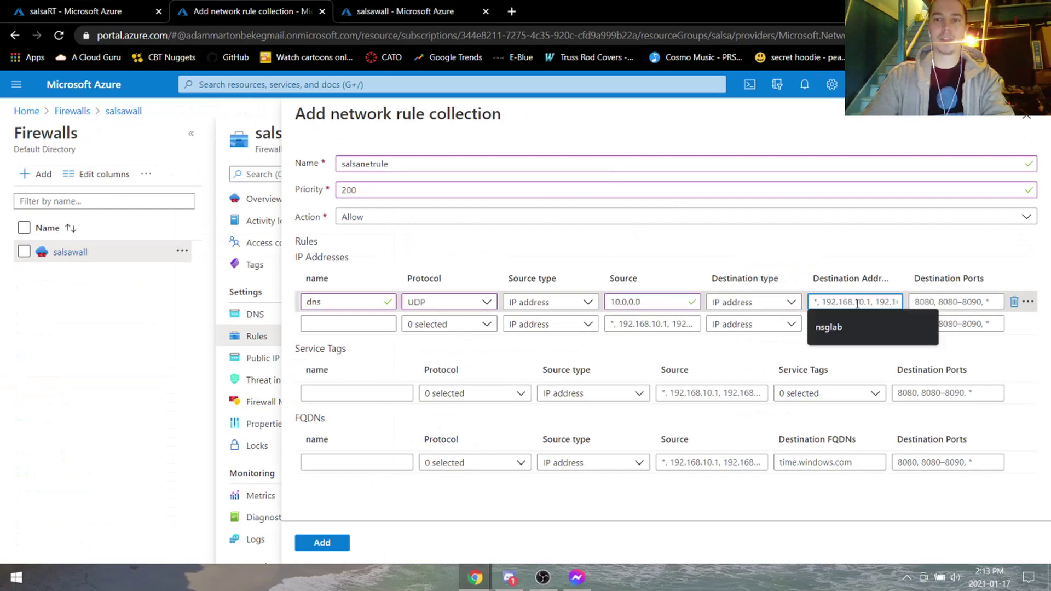
{"action": "type", "text": "8.8.8."}
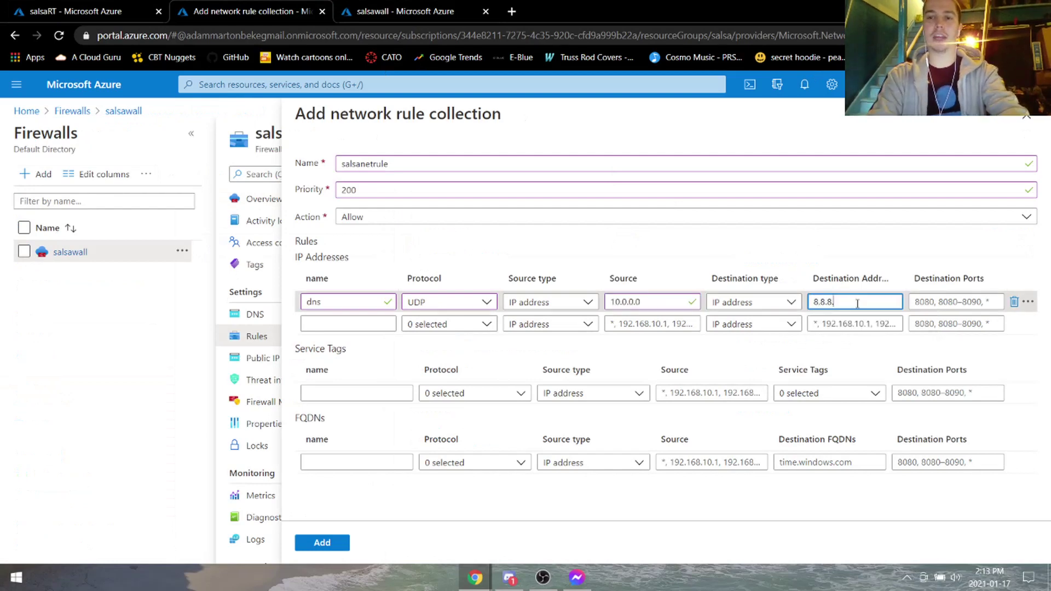
{"action": "type", "text": "8, 8.8"}
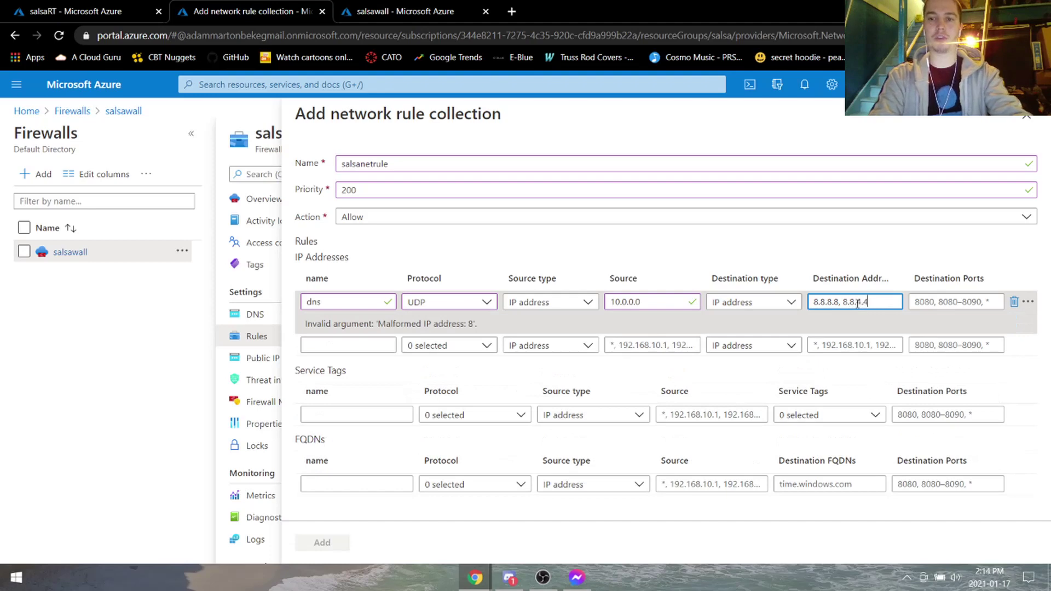
{"action": "type", "text": ".4.4"}
{"action": "left_click", "coordinate": [932, 307]}
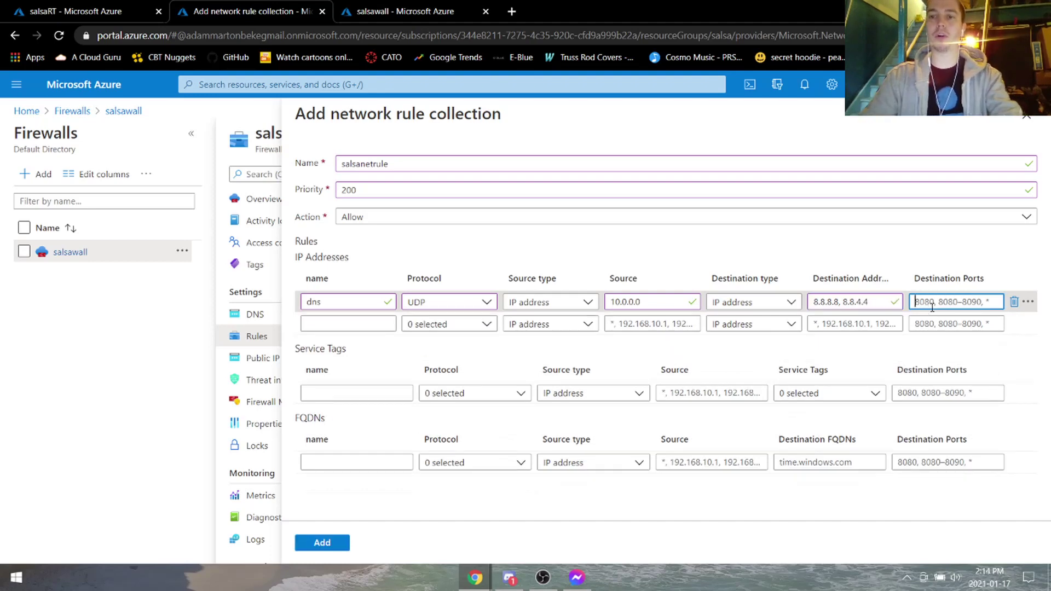
{"action": "type", "text": "53"}
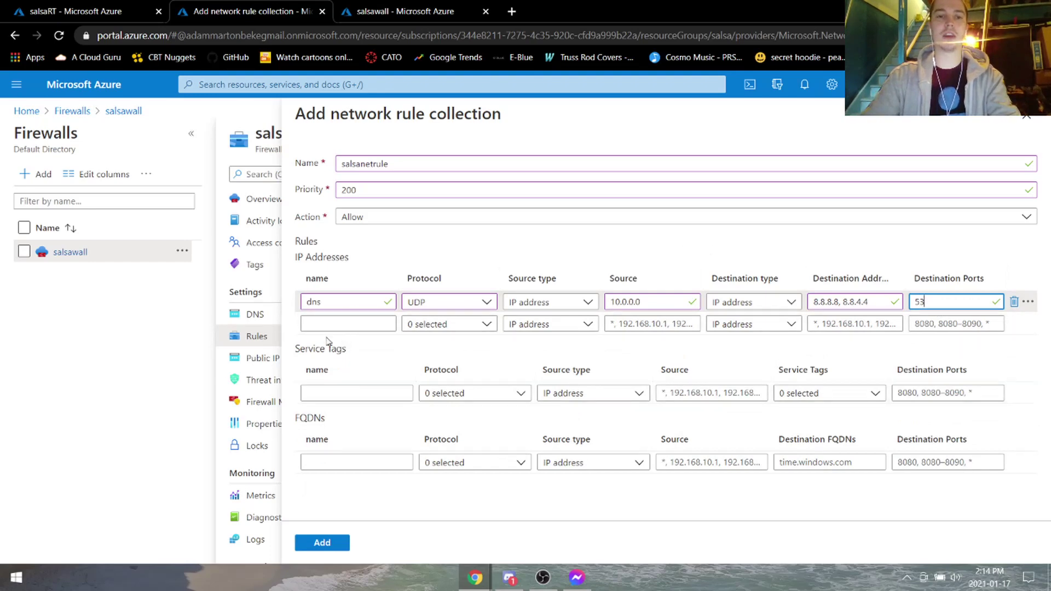
{"action": "left_click", "coordinate": [326, 543]}
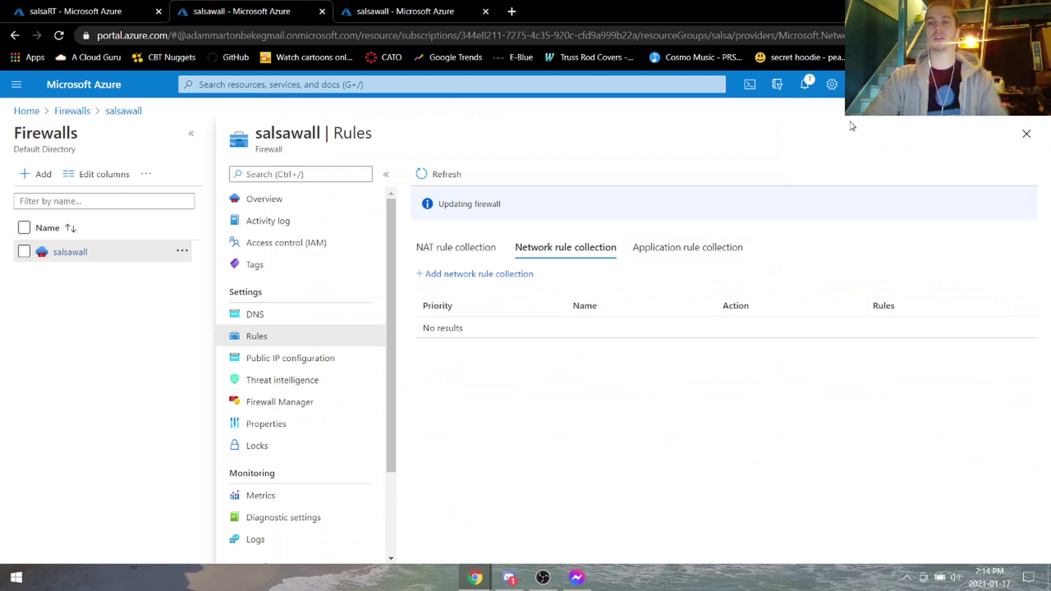
{"action": "left_click", "coordinate": [806, 83]}
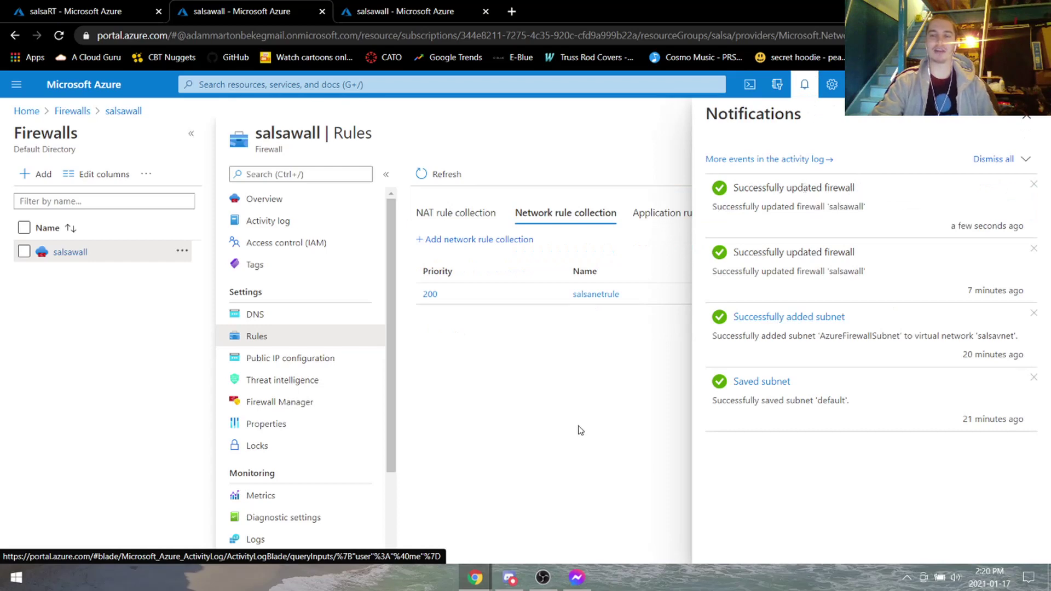
Close the notifications and begin a new application rule collection on salsawall.
{"action": "left_click", "coordinate": [1025, 118]}
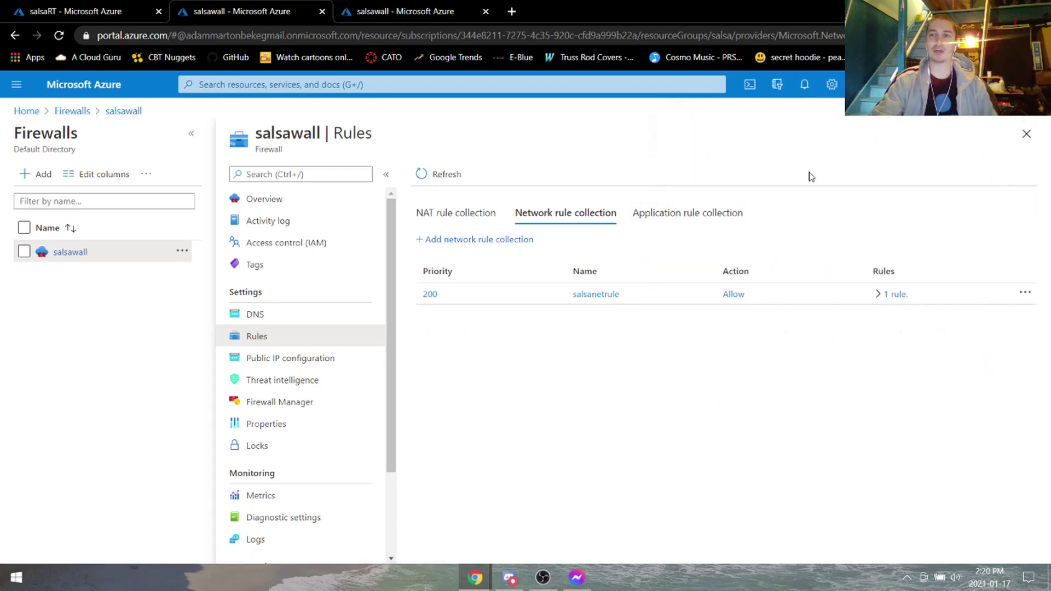
{"action": "left_click", "coordinate": [706, 214]}
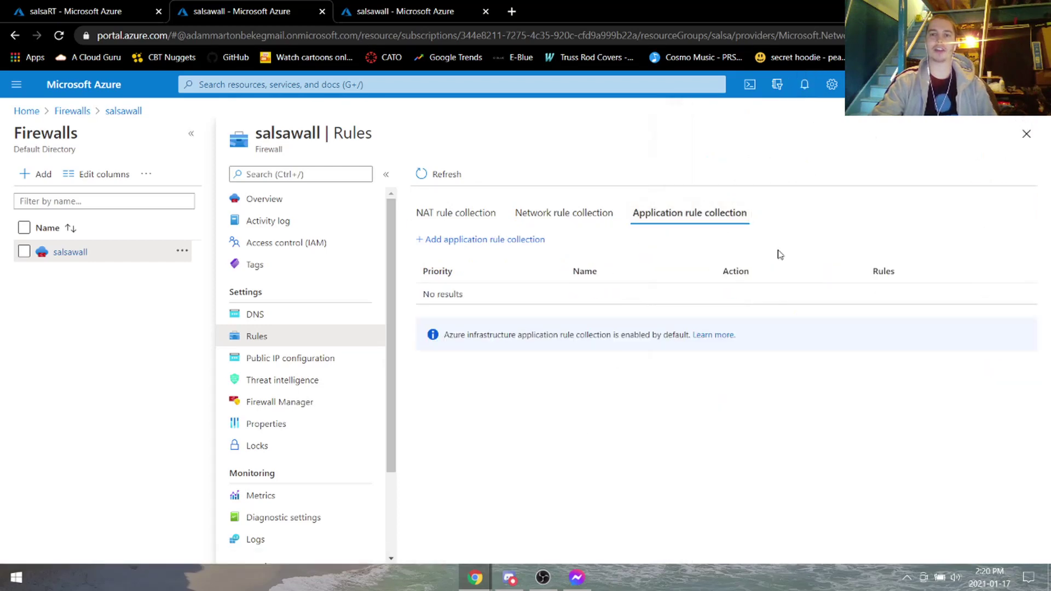
{"action": "left_click", "coordinate": [469, 241]}
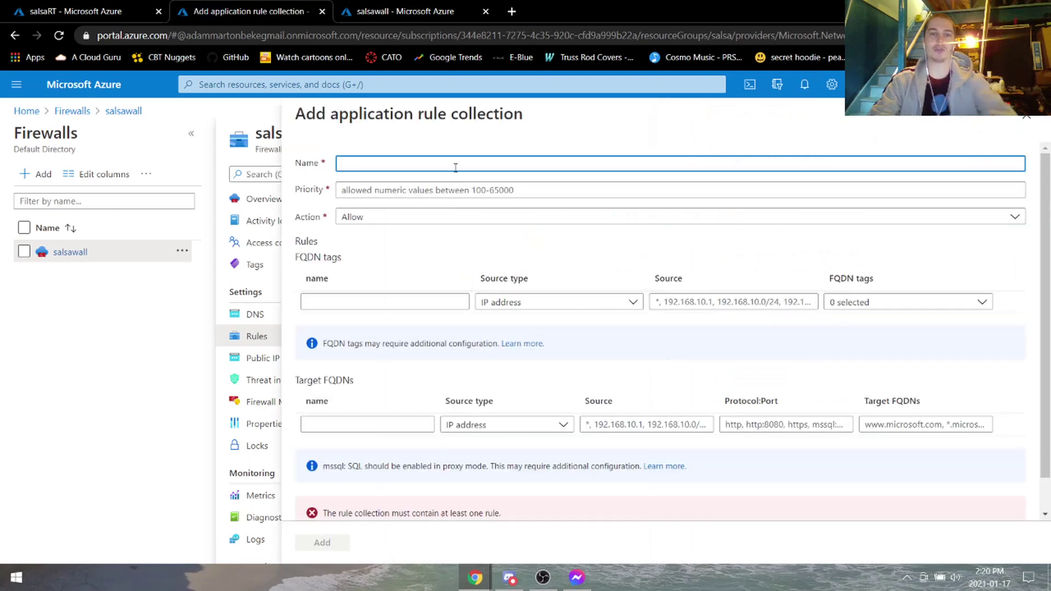
Name the application rule collection spicyapprule with priority 200.
{"action": "type", "text": "salsaapprul"}
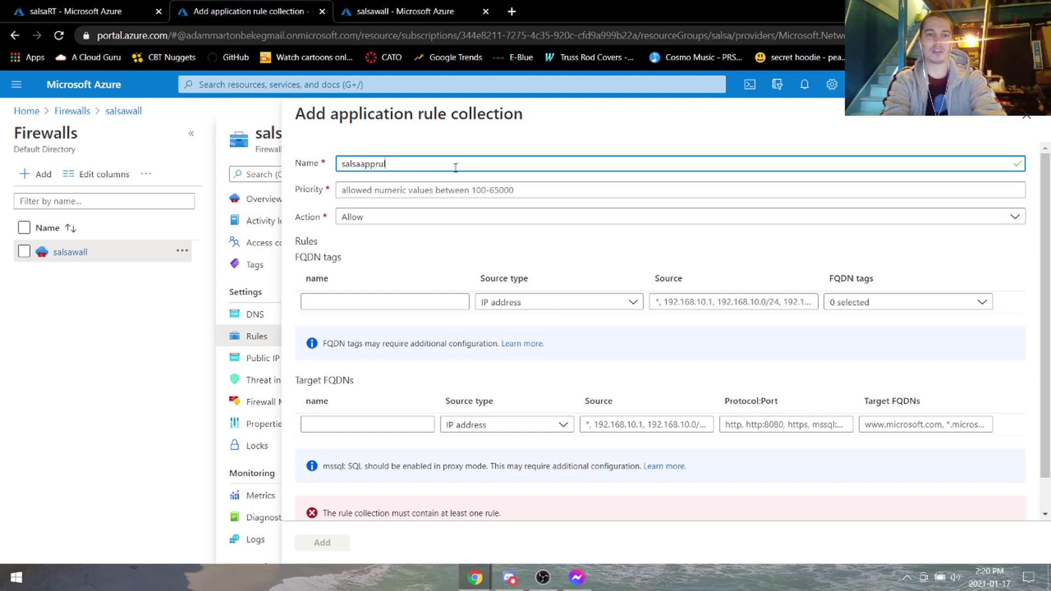
{"action": "key", "text": "BackSpace"}
{"action": "key", "text": "BackSpace"}
{"action": "key", "text": "BackSpace"}
{"action": "key", "text": "BackSpace"}
{"action": "key", "text": "BackSpace"}
{"action": "key", "text": "BackSpace"}
{"action": "key", "text": "BackSpace"}
{"action": "type", "text": "sp"}
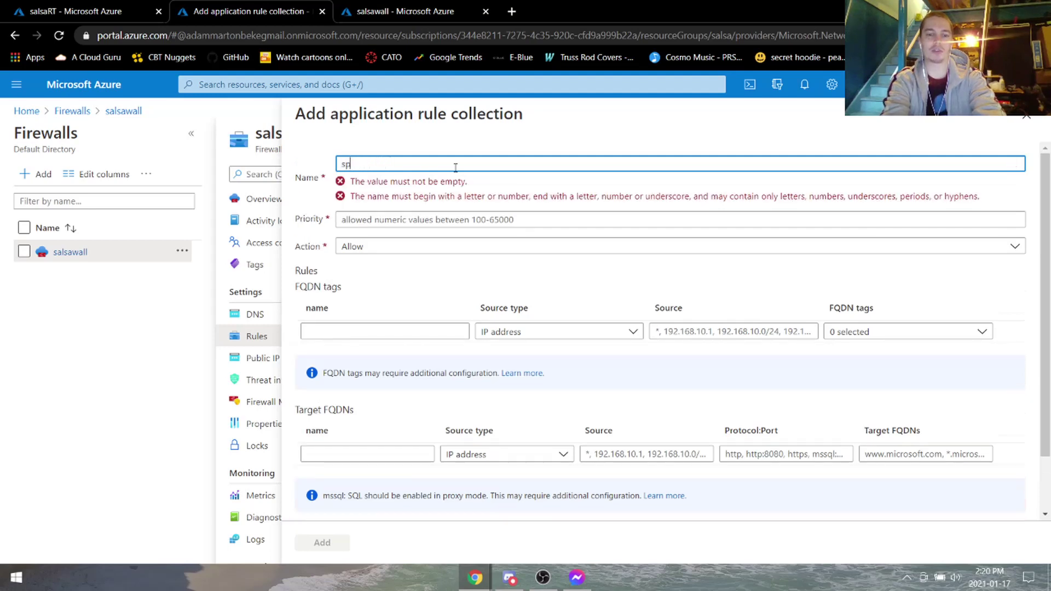
{"action": "type", "text": "iceyapprule"}
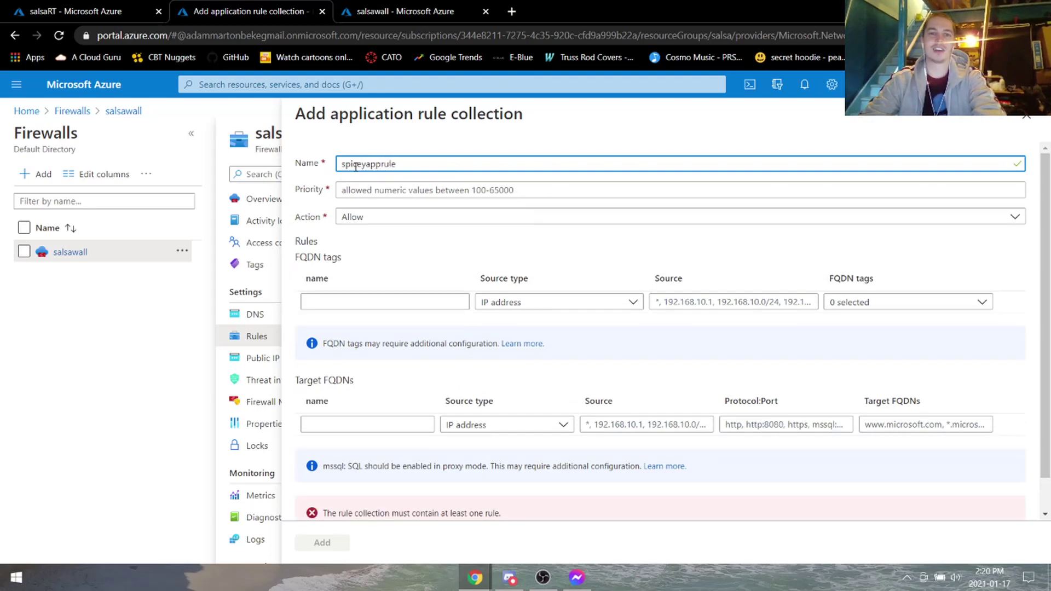
{"action": "key", "text": "BackSpace"}
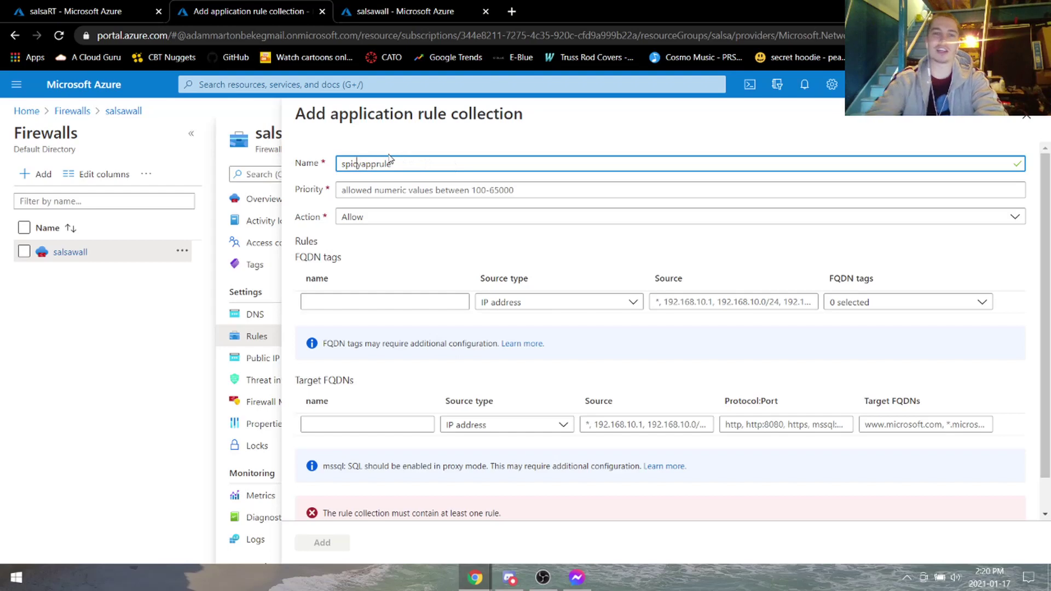
{"action": "left_click", "coordinate": [409, 163]}
{"action": "left_click", "coordinate": [478, 190]}
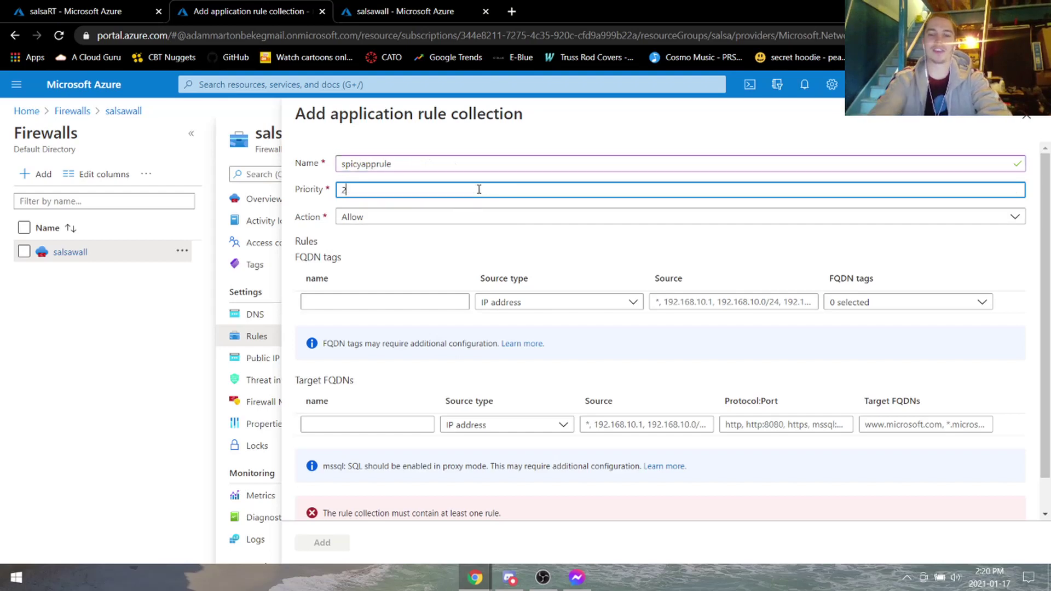
{"action": "type", "text": "200"}
Begin a target FQDN rule named microsoft in the collection.
{"action": "scroll", "coordinate": [399, 270], "scroll_direction": "down", "scroll_amount": 2}
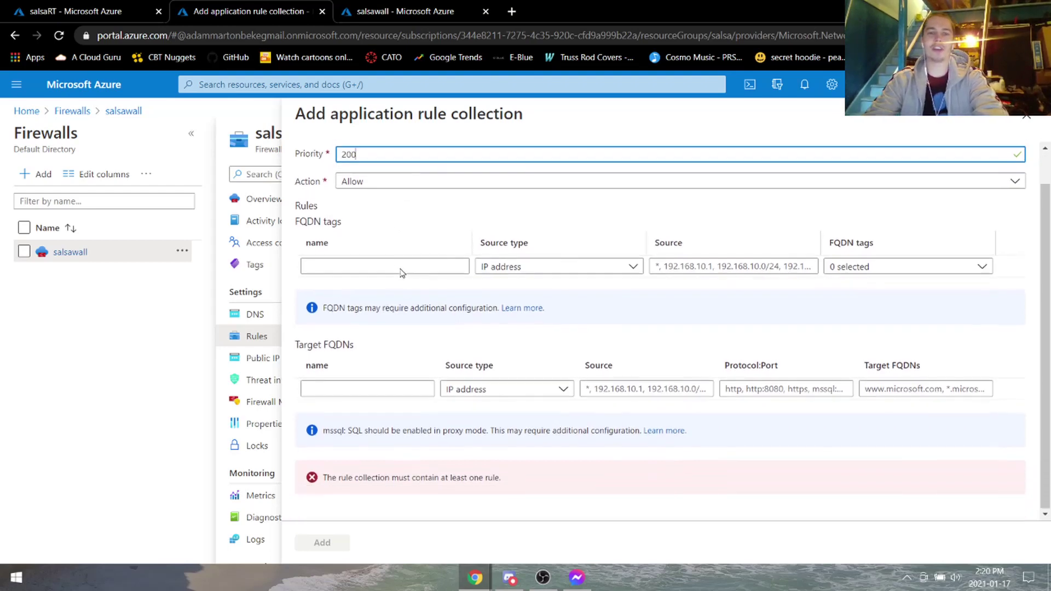
{"action": "left_click_drag", "start_coordinate": [307, 222], "coordinate": [393, 253]}
{"action": "left_click", "coordinate": [338, 224]}
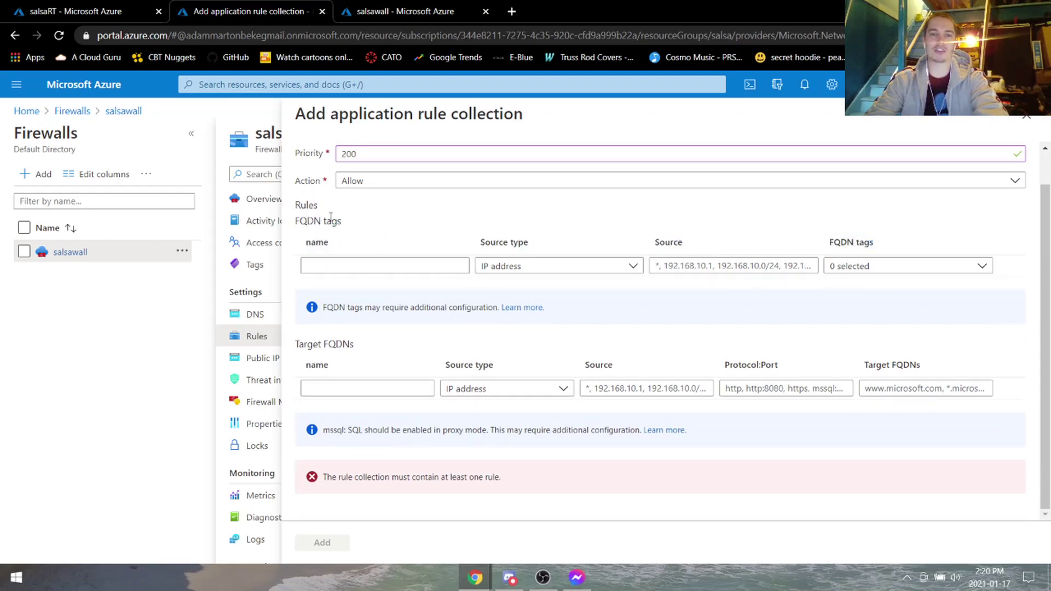
{"action": "double_click", "coordinate": [328, 220]}
{"action": "left_click", "coordinate": [280, 213]}
{"action": "left_click", "coordinate": [406, 265]}
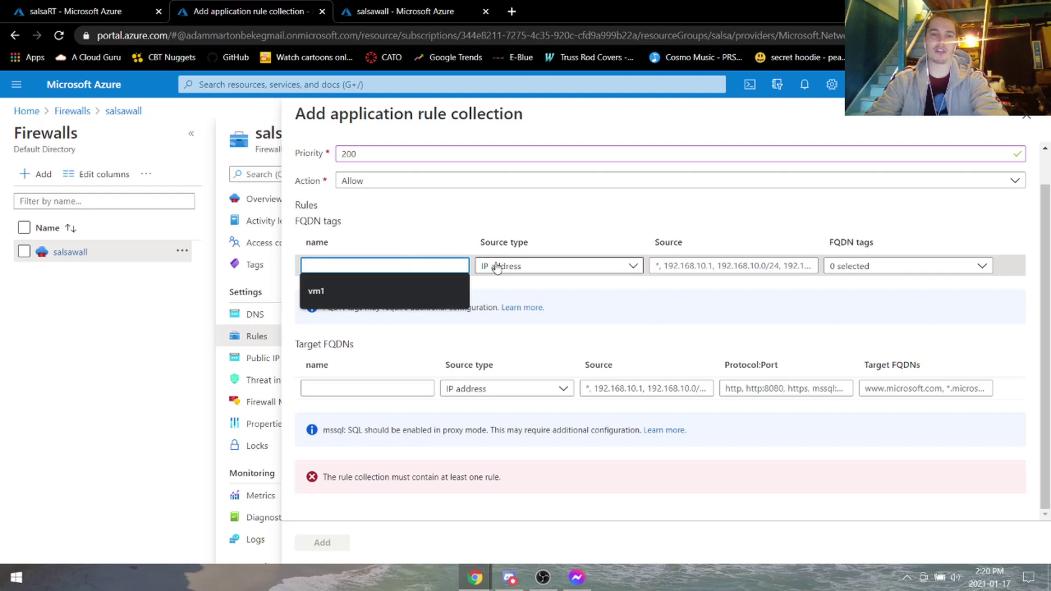
{"action": "left_click", "coordinate": [290, 212]}
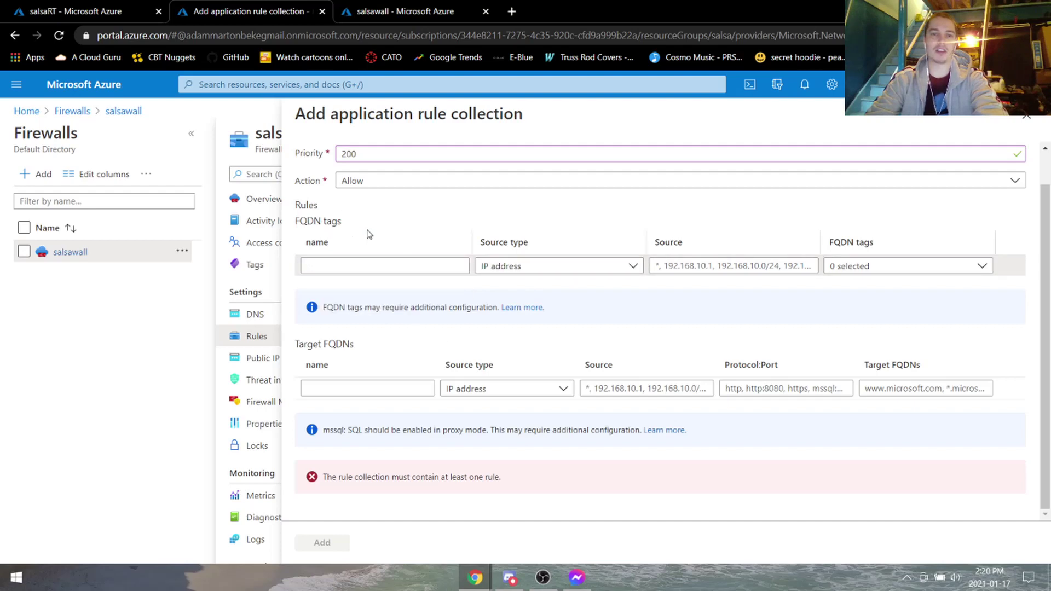
{"action": "triple_click", "coordinate": [295, 242]}
{"action": "left_click", "coordinate": [371, 229]}
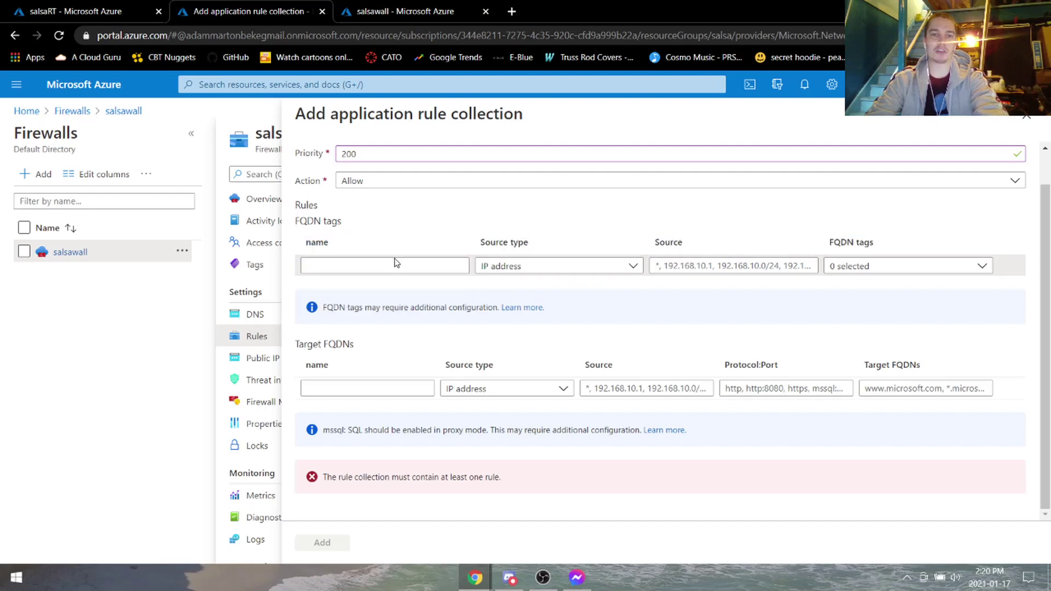
{"action": "left_click", "coordinate": [382, 388]}
{"action": "left_click", "coordinate": [308, 345]}
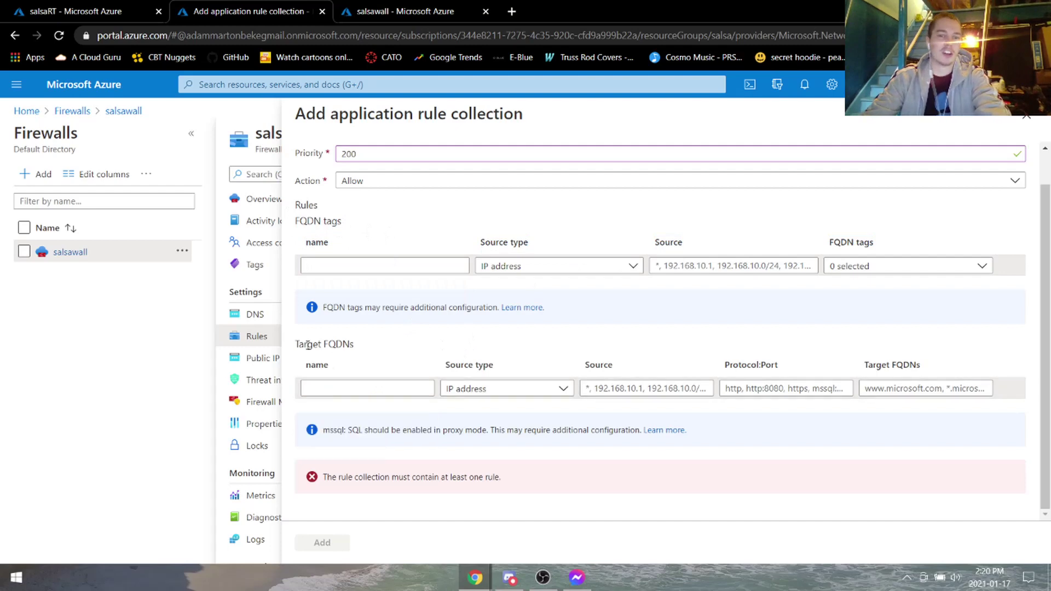
{"action": "left_click", "coordinate": [367, 386]}
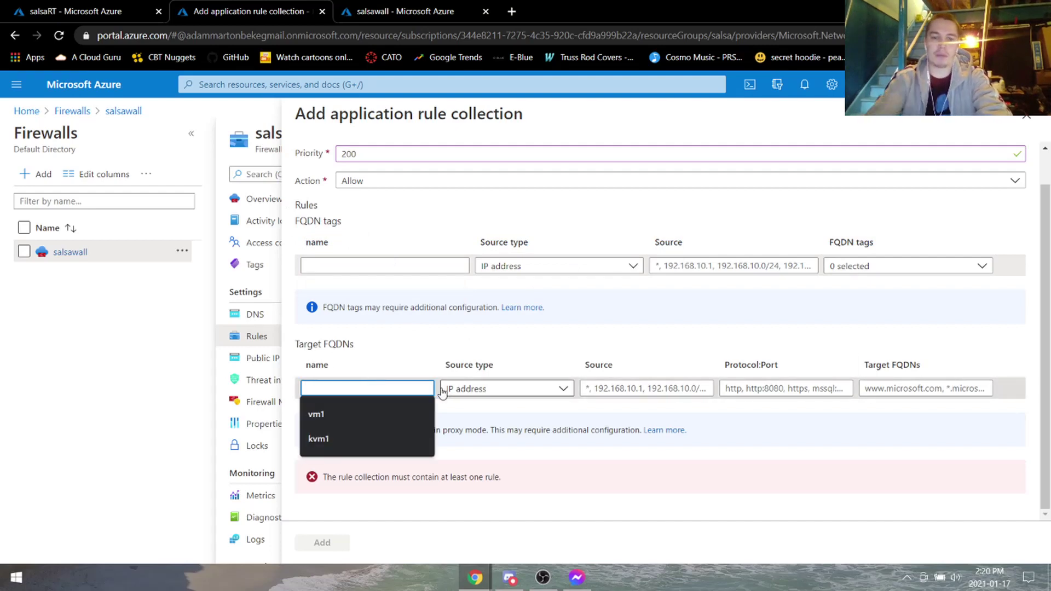
{"action": "type", "text": "microsoft"}
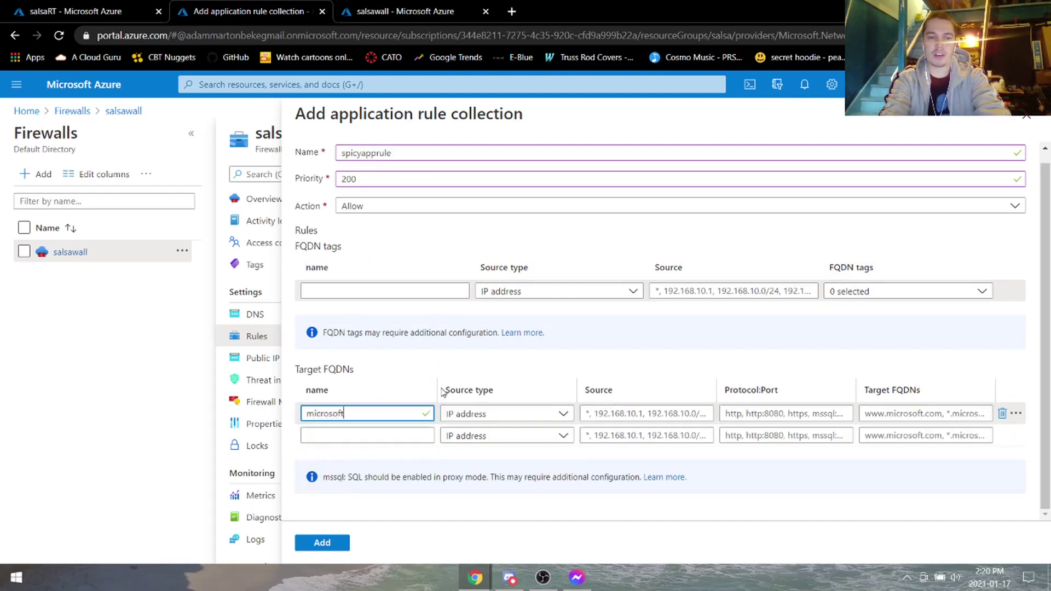
{"action": "key", "text": "Tab"}
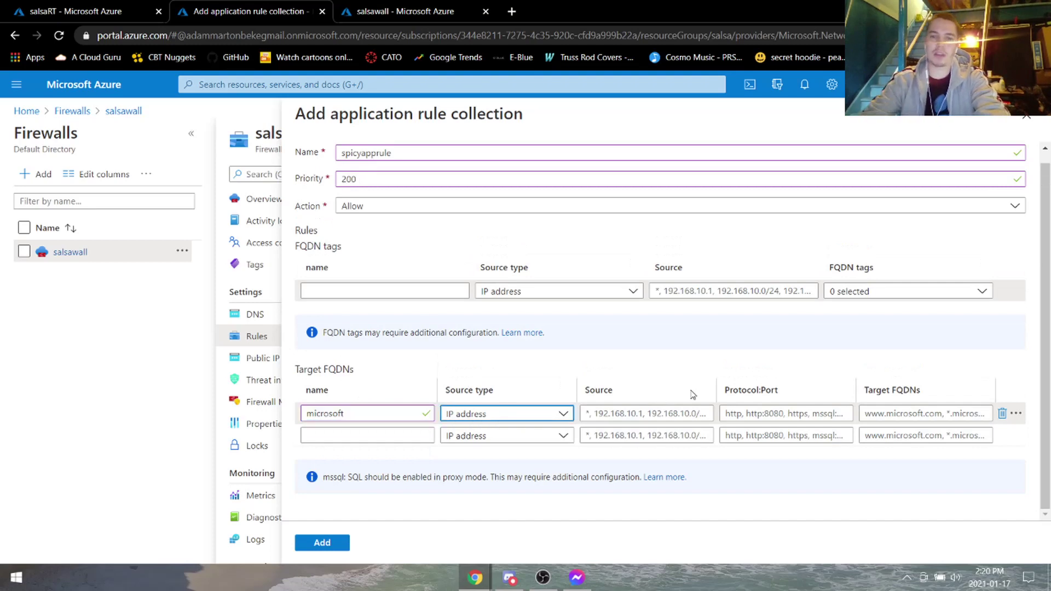
{"action": "left_click", "coordinate": [668, 414]}
{"action": "left_click", "coordinate": [728, 411]}
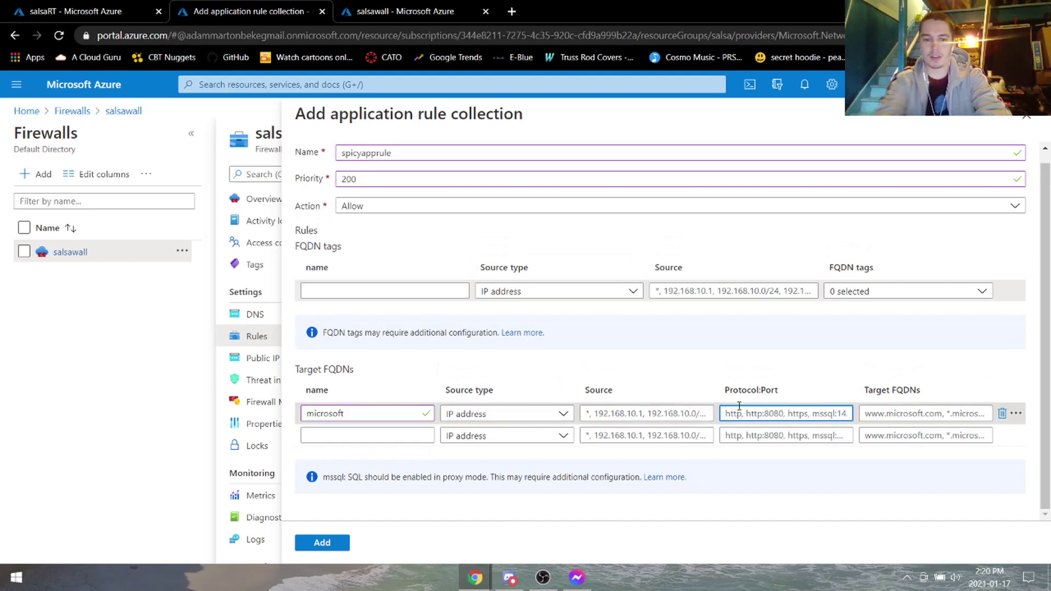
{"action": "type", "text": "http: https"}
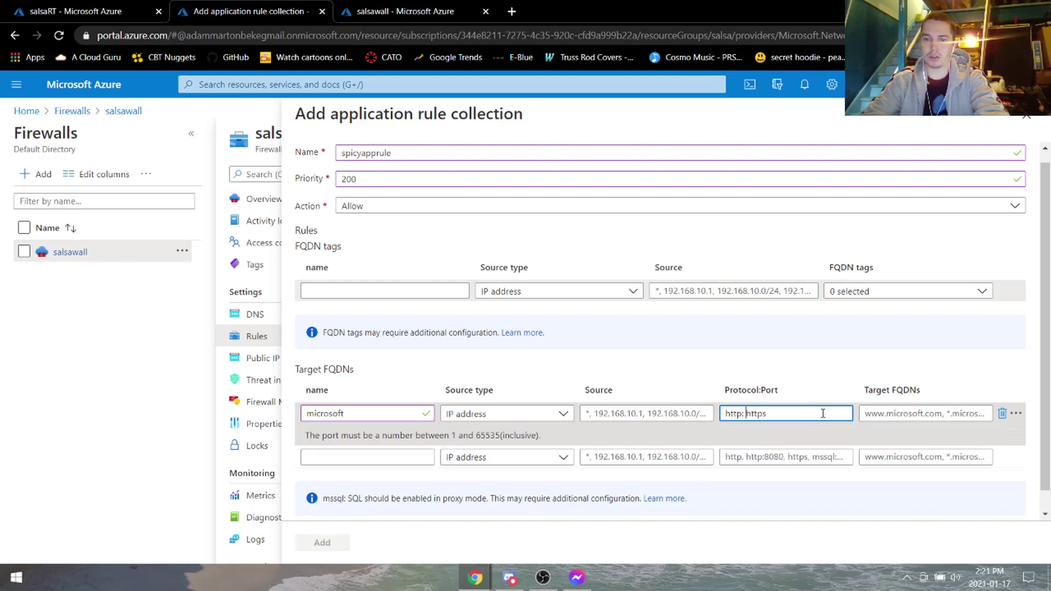
{"action": "key", "text": "BackSpace"}
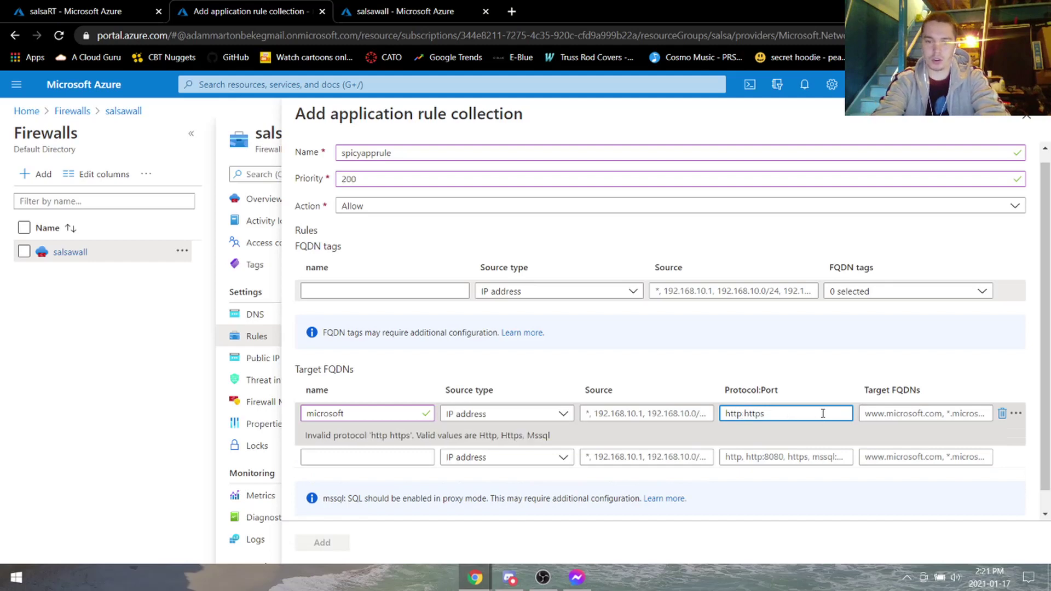
{"action": "type", "text": ","}
{"action": "left_click", "coordinate": [911, 420]}
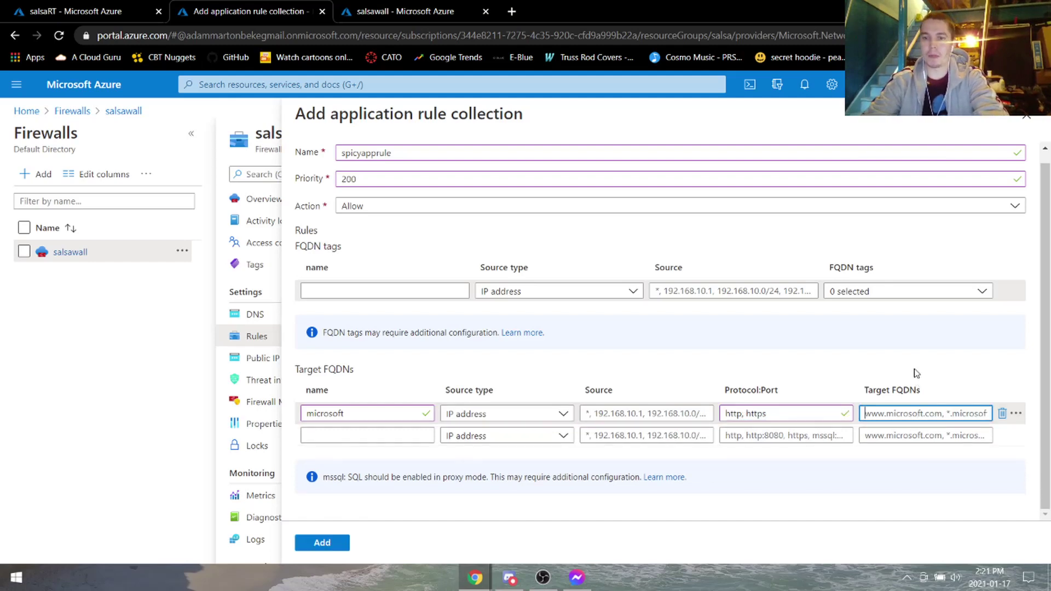
{"action": "type", "text": "www.microsoft.com"}
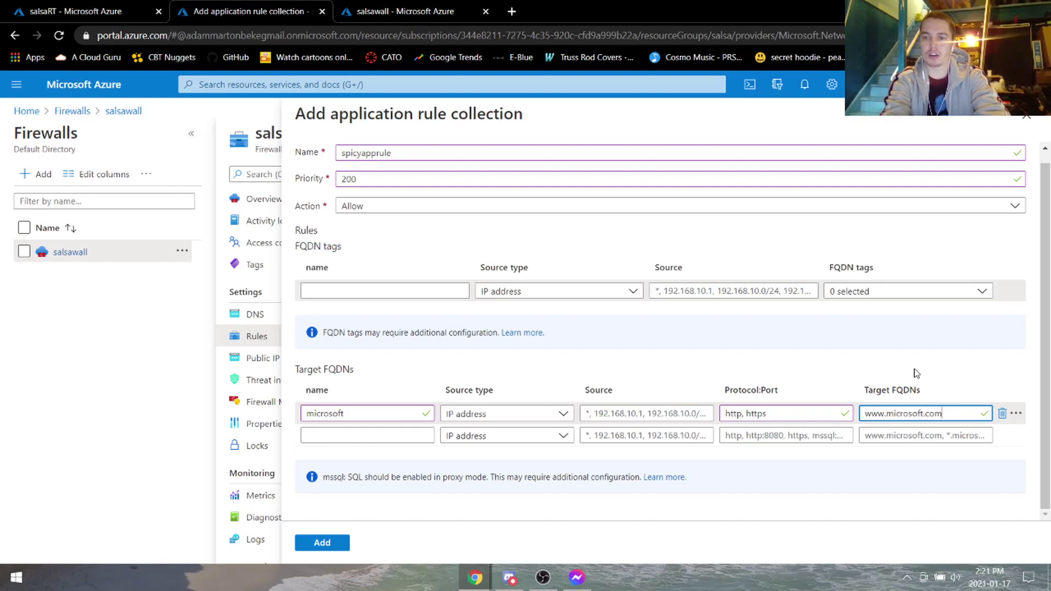
Set the rule's source to 10.0.0.0/26, verified against salsaRT's subnet, and add the collection.
{"action": "left_click", "coordinate": [647, 414]}
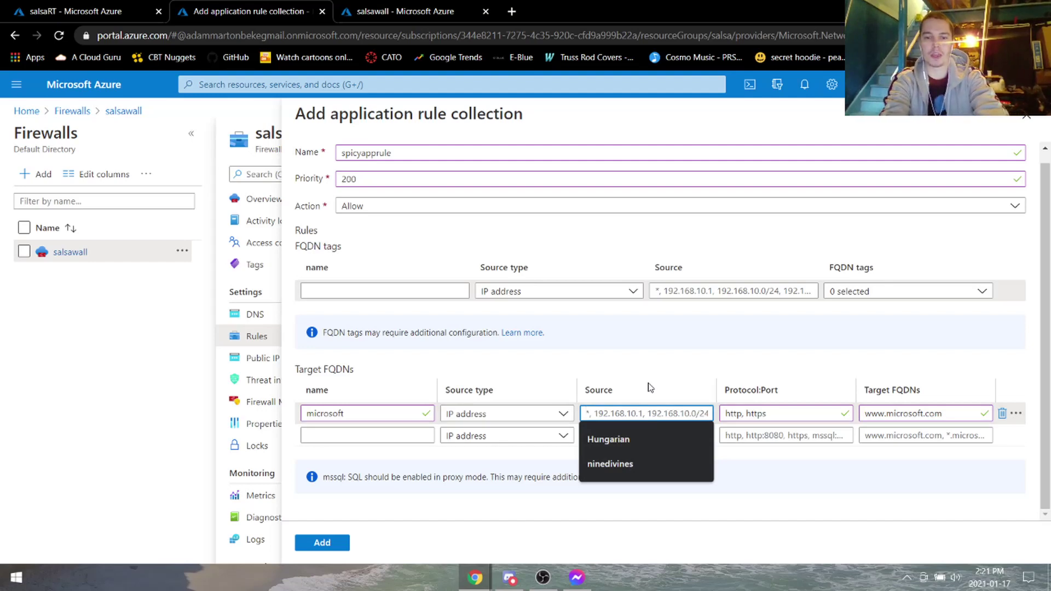
{"action": "type", "text": "10.0.0.0"}
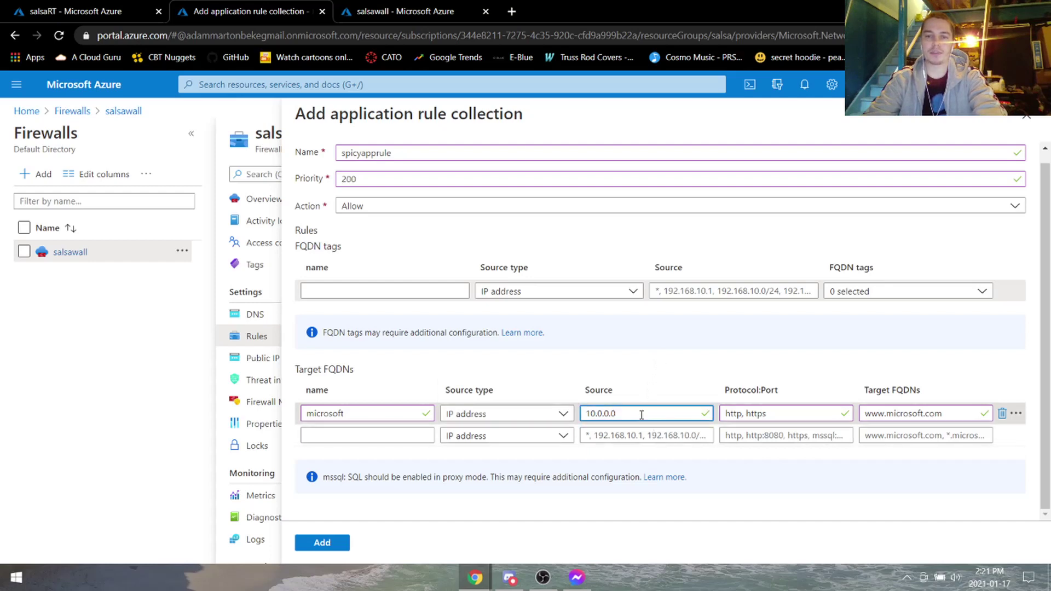
{"action": "type", "text": "/24"}
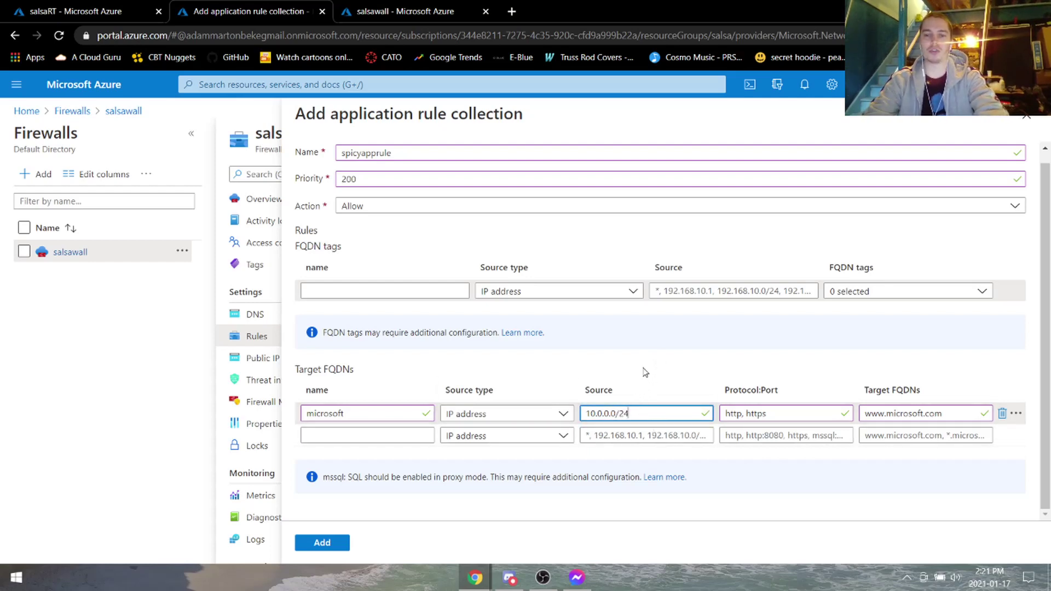
{"action": "left_click", "coordinate": [642, 366]}
{"action": "key", "text": "ctrl+Tab"}
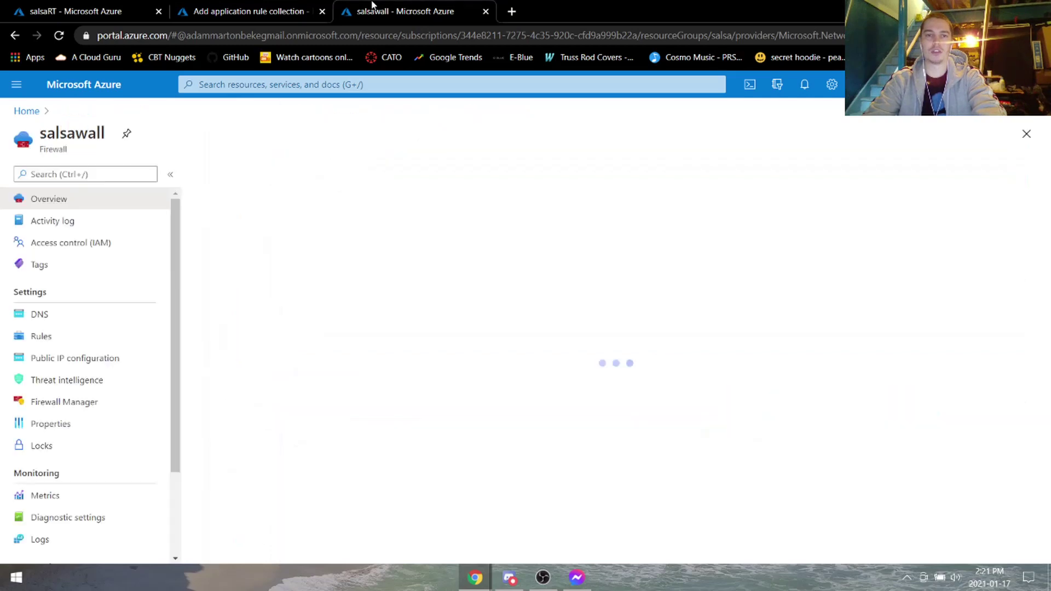
{"action": "key", "text": "ctrl+Tab"}
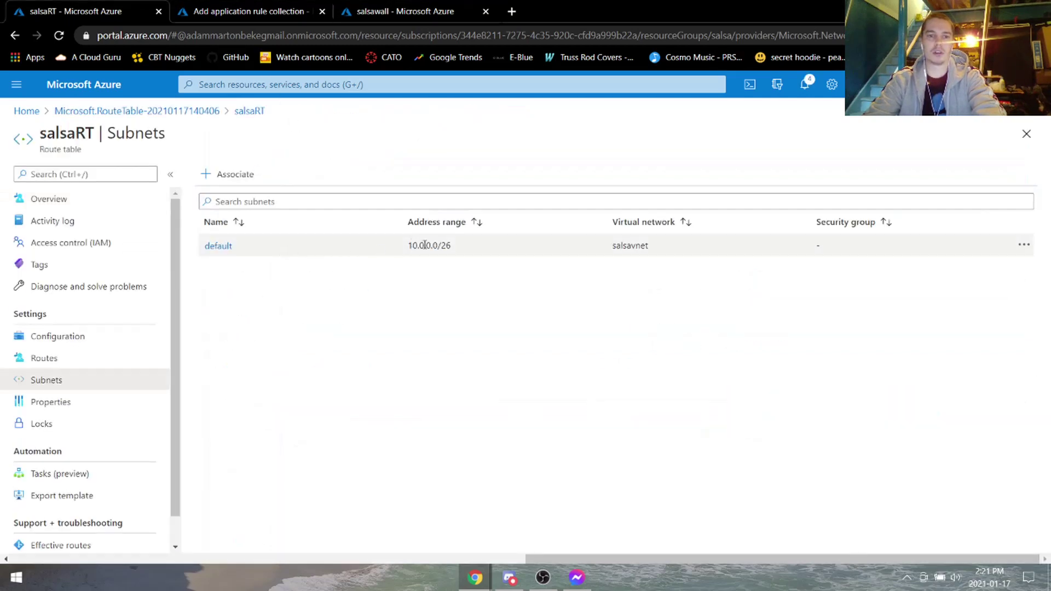
{"action": "key", "text": "ctrl+Tab"}
{"action": "left_click", "coordinate": [639, 413]}
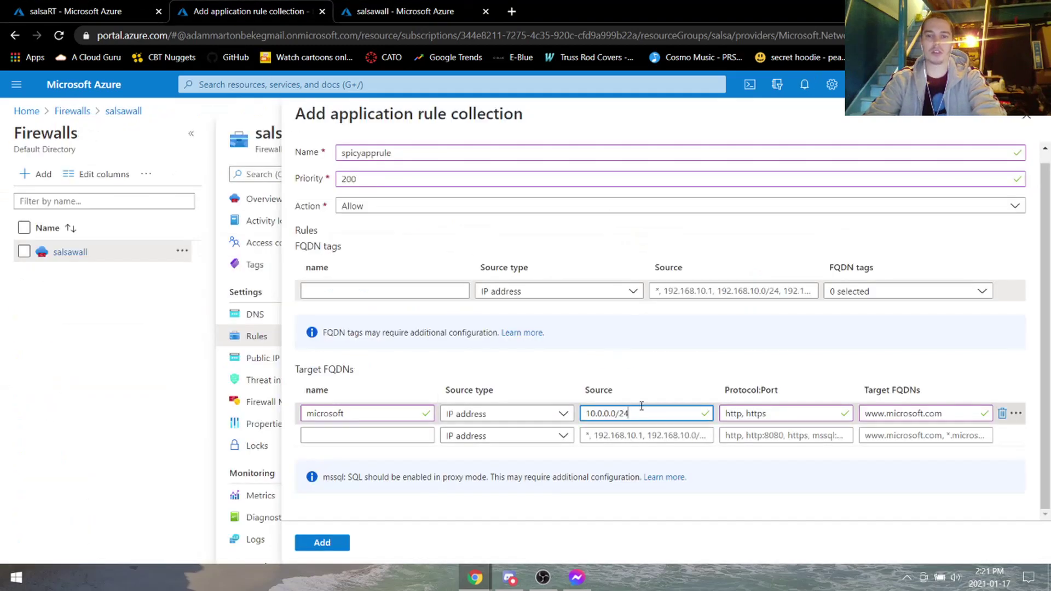
{"action": "key", "text": "BackSpace"}
{"action": "type", "text": "6"}
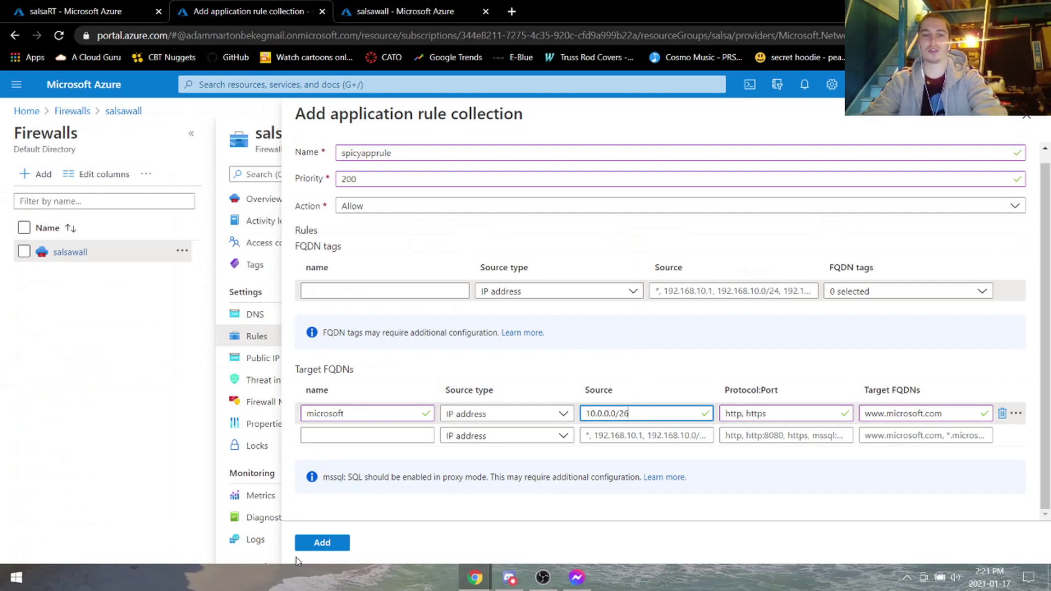
{"action": "left_click", "coordinate": [324, 544]}
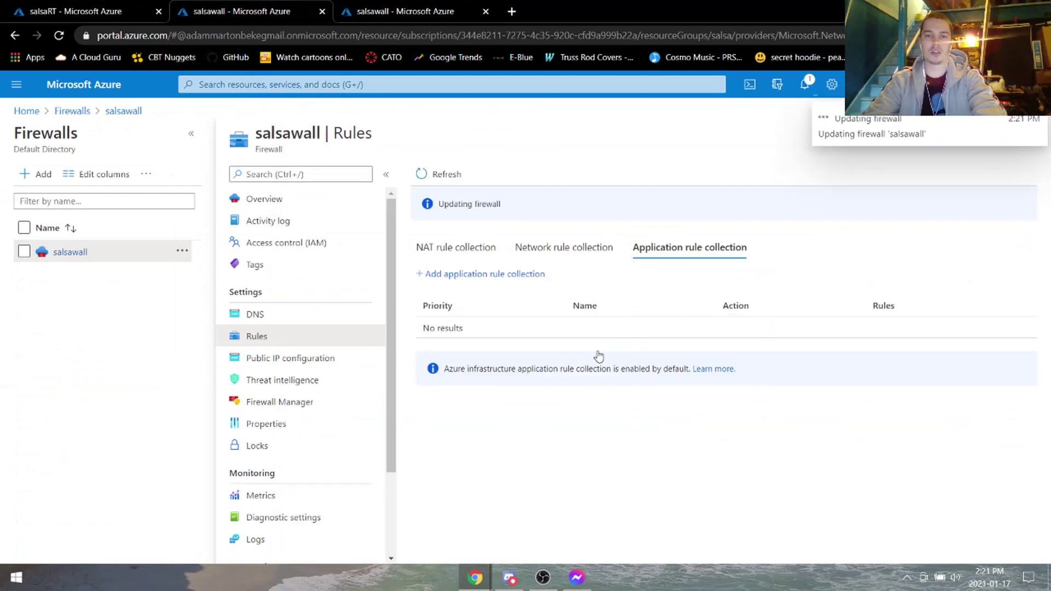
Return to the salsawall overview and open Virtual machines from the portal search.
{"action": "left_click", "coordinate": [119, 5]}
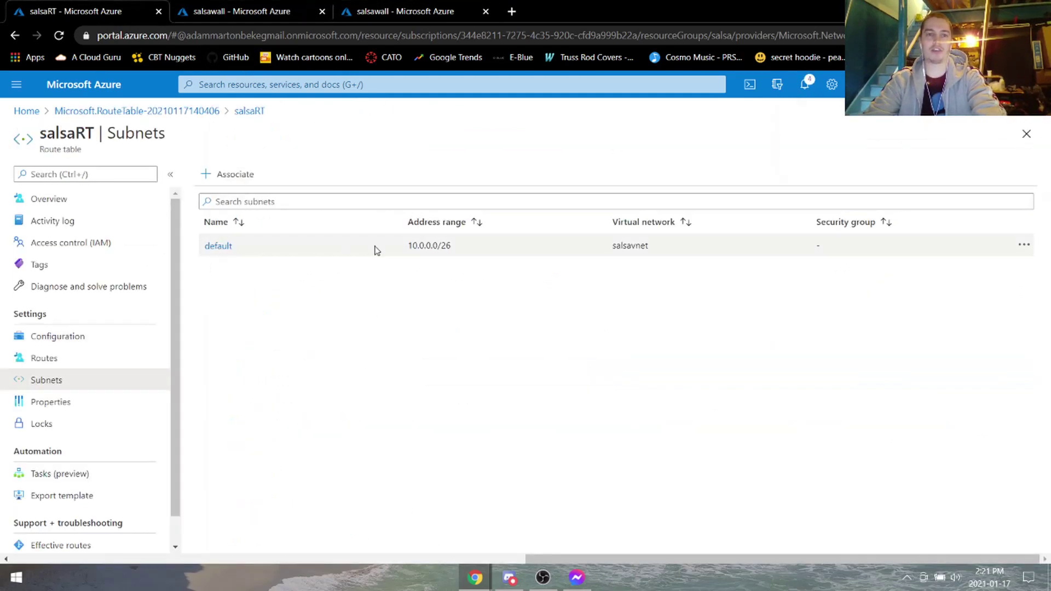
{"action": "key", "text": "ctrl+Tab"}
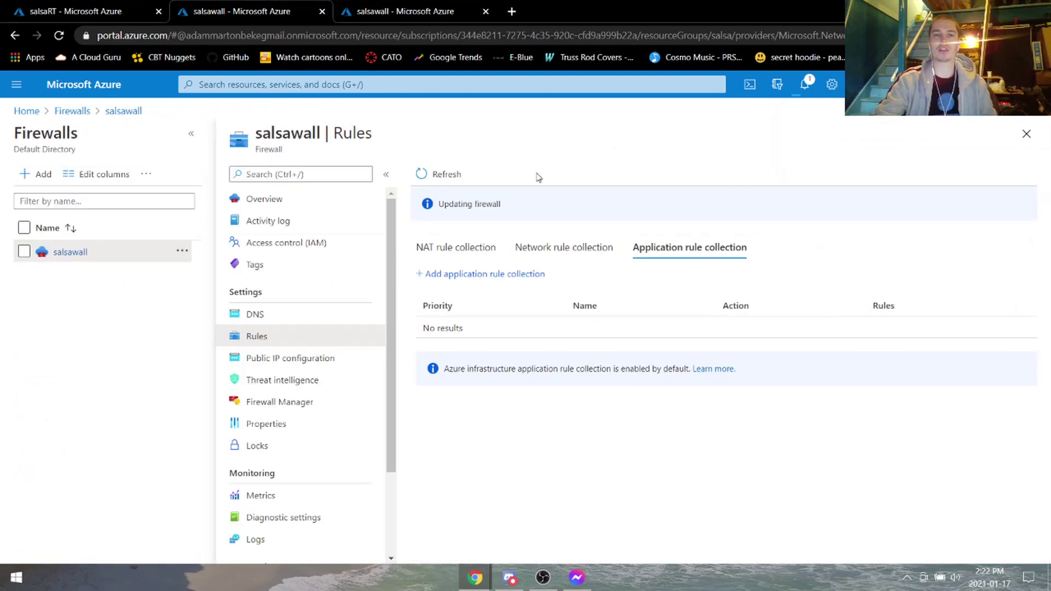
{"action": "left_click", "coordinate": [415, 11]}
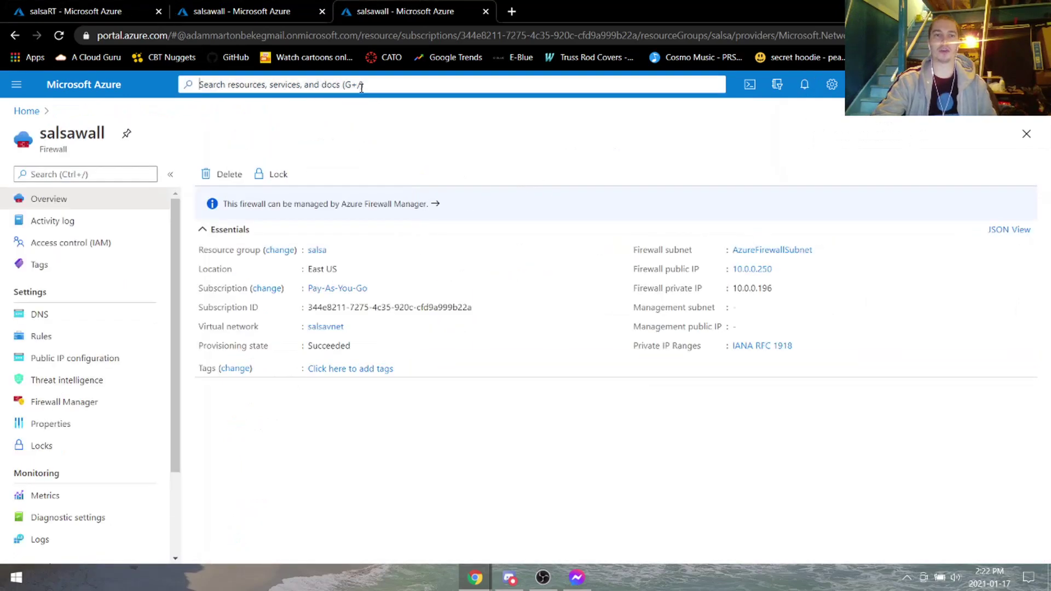
{"action": "left_click", "coordinate": [361, 86]}
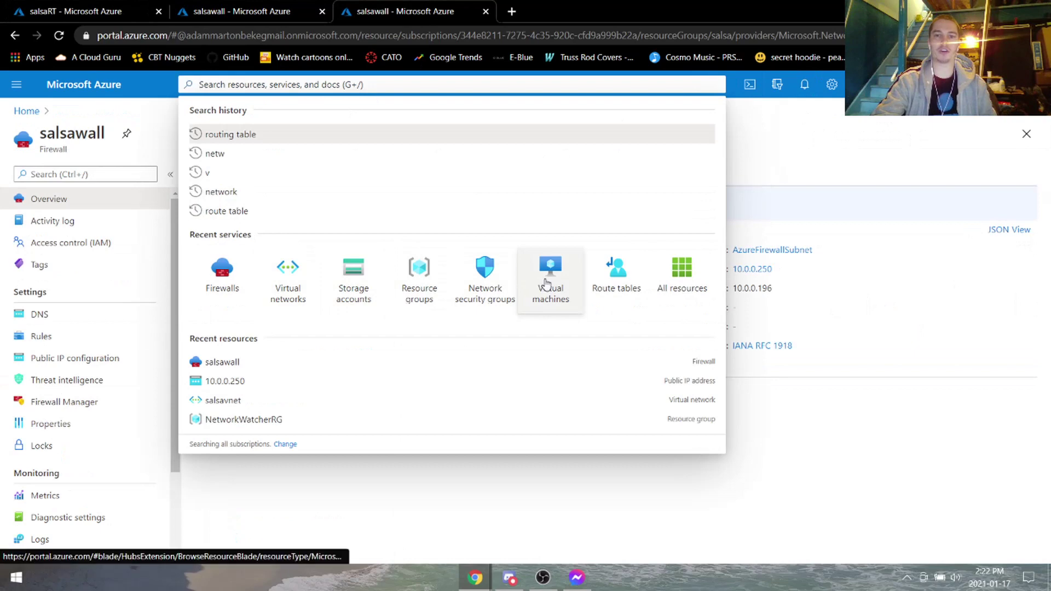
{"action": "left_click", "coordinate": [545, 282]}
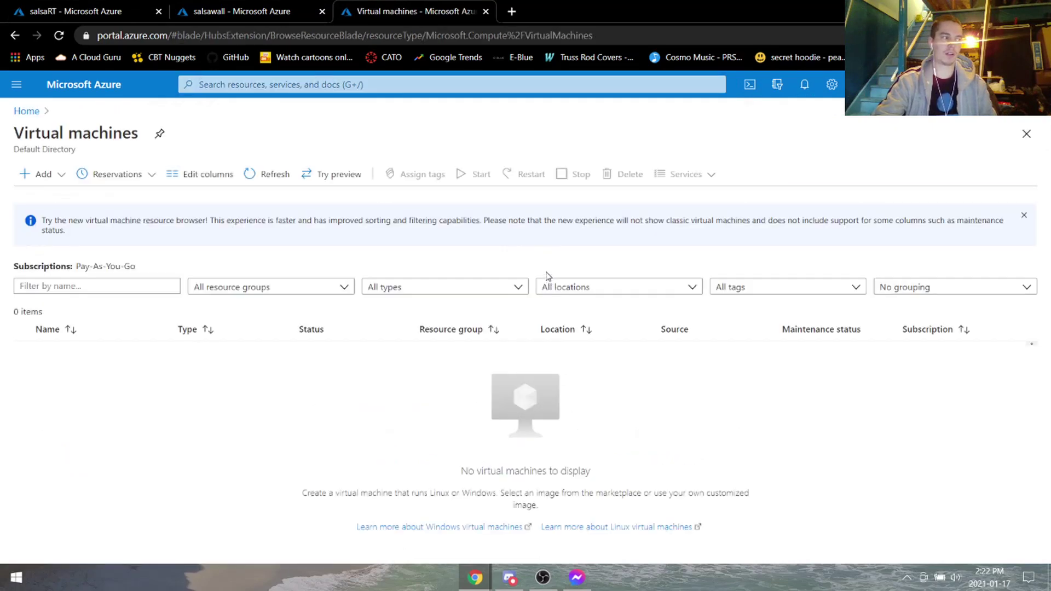
Start VM salsavm in resource group salsa with the Windows Server 2019 Datacenter image.
{"action": "left_click", "coordinate": [44, 181]}
{"action": "left_click", "coordinate": [52, 202]}
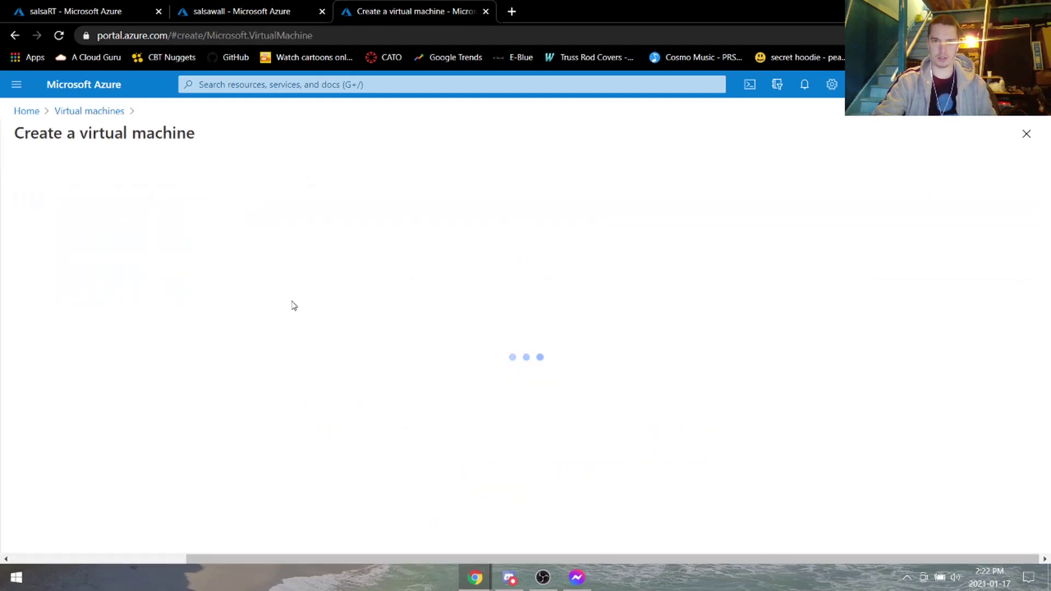
{"action": "left_click", "coordinate": [300, 353]}
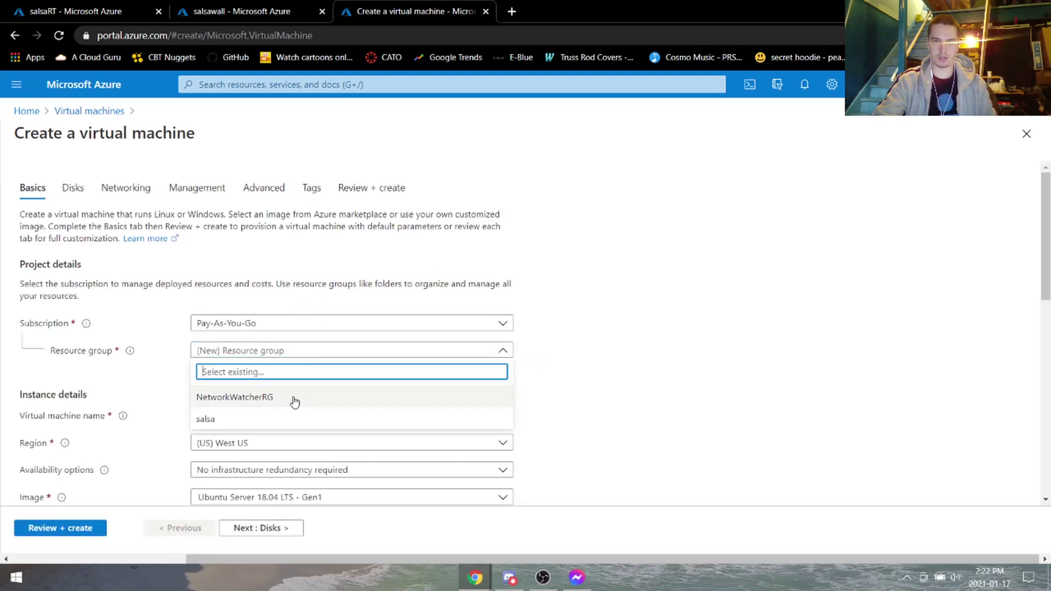
{"action": "left_click", "coordinate": [286, 418]}
{"action": "left_click", "coordinate": [288, 415]}
{"action": "scroll", "coordinate": [654, 324], "scroll_direction": "down", "scroll_amount": 2}
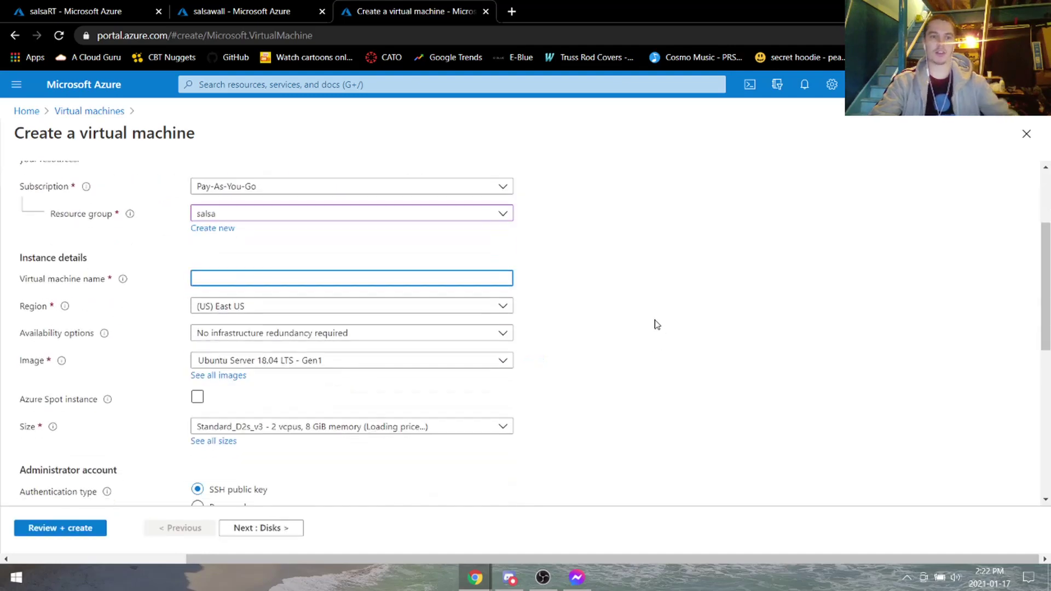
{"action": "type", "text": "salsavm"}
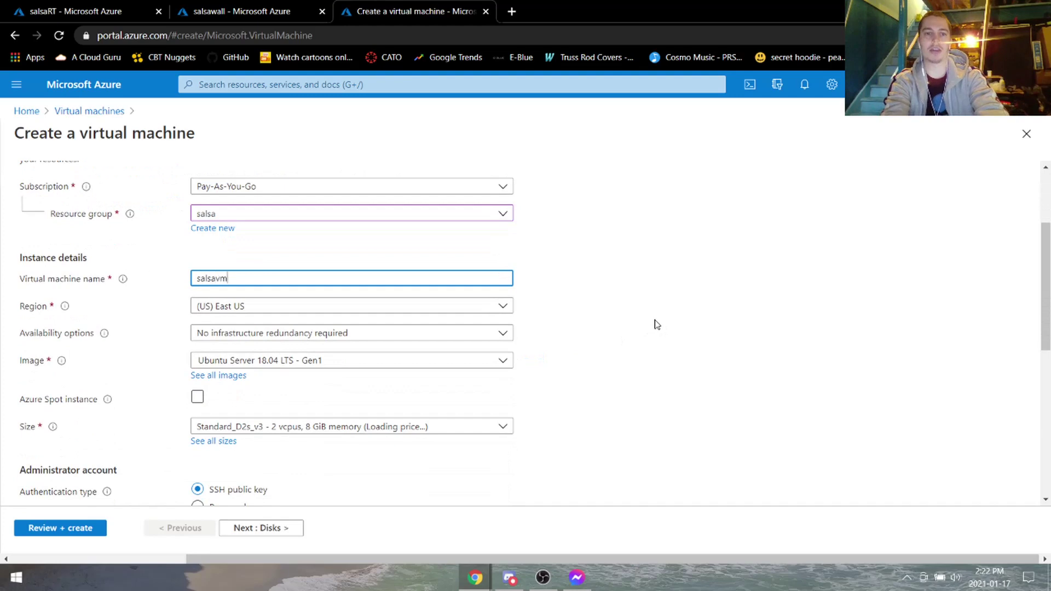
{"action": "left_click", "coordinate": [322, 374]}
{"action": "left_click", "coordinate": [320, 361]}
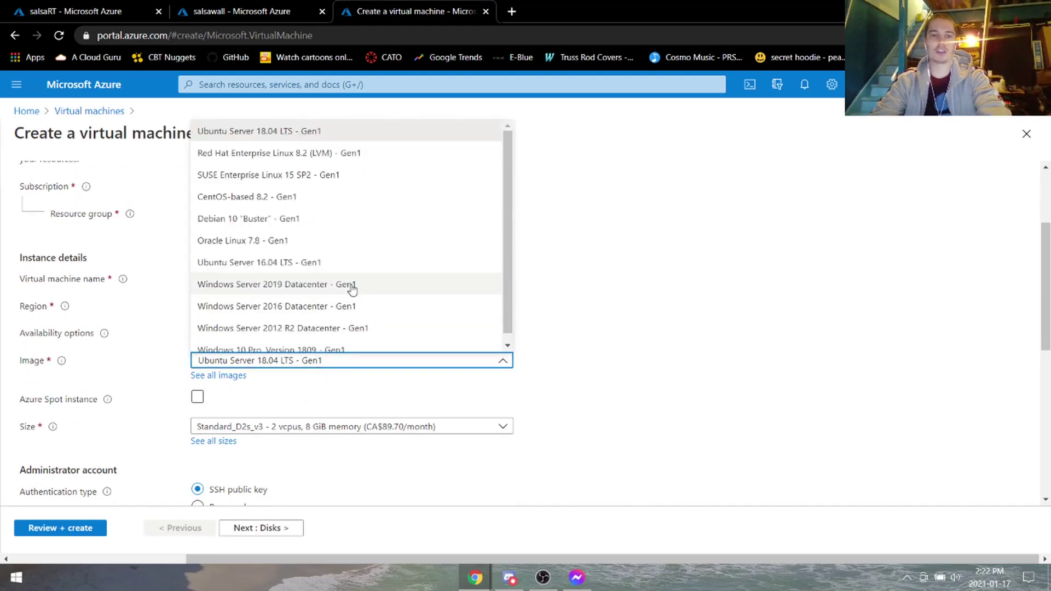
{"action": "left_click", "coordinate": [332, 286]}
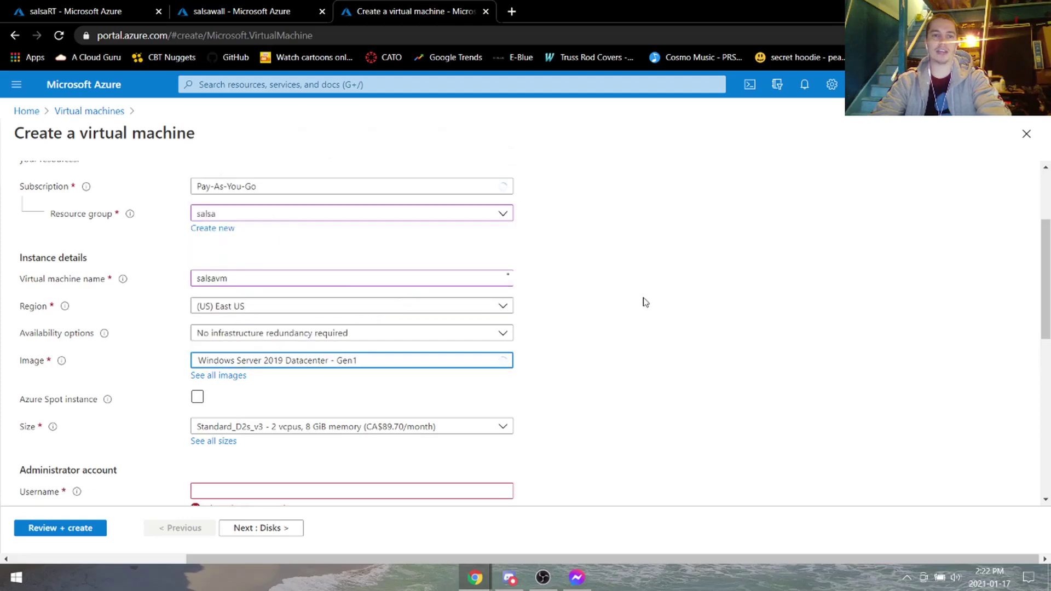
{"action": "scroll", "coordinate": [642, 314], "scroll_direction": "down", "scroll_amount": 3}
Enter the administrator username and password, and keep RDP 3389 as the open inbound port.
{"action": "left_click", "coordinate": [296, 285]}
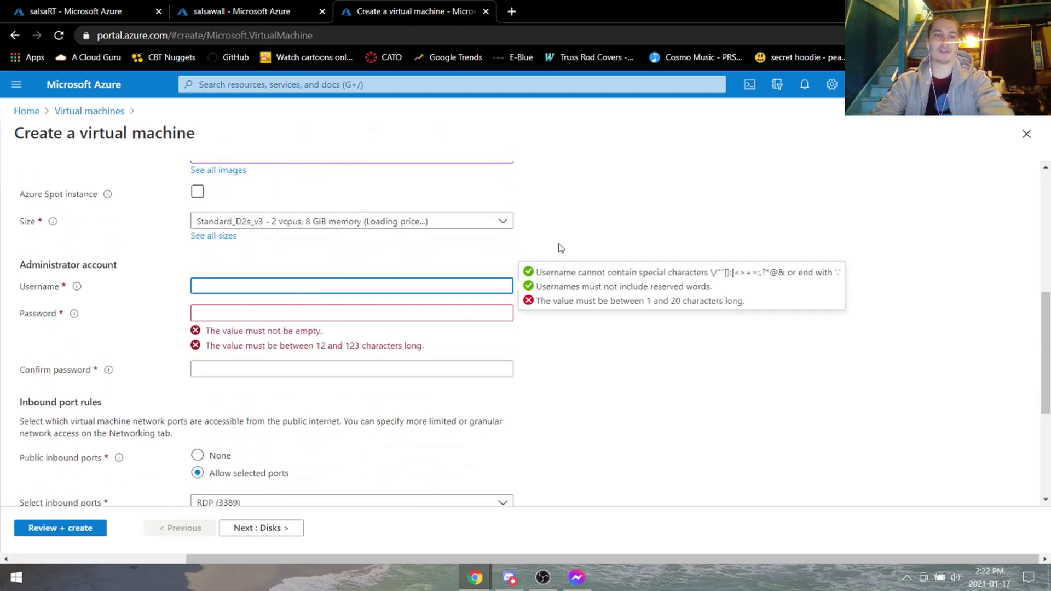
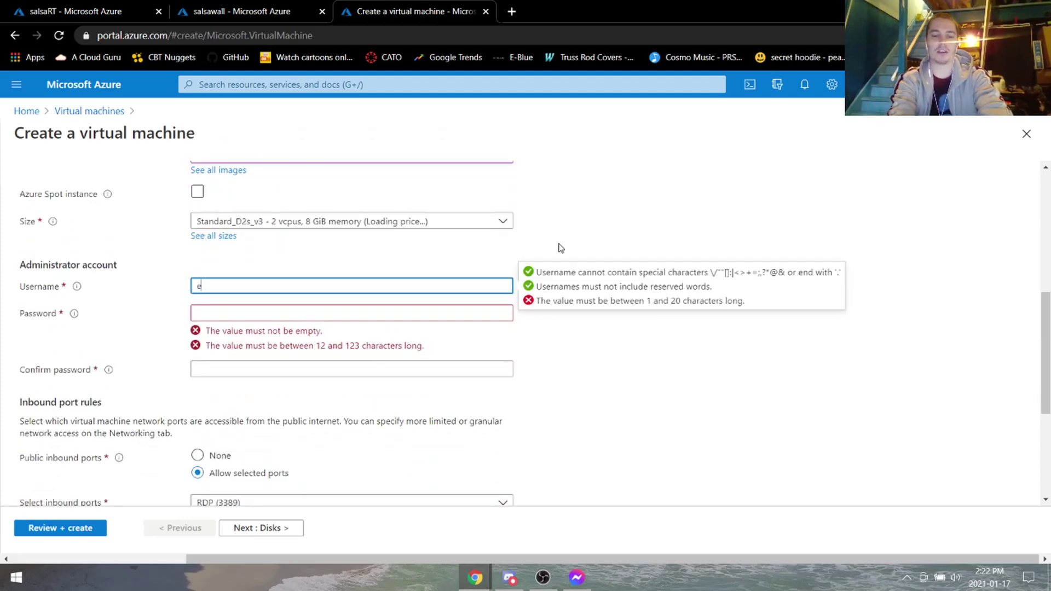
{"action": "key", "text": "BackSpace"}
{"action": "key", "text": "BackSpace"}
{"action": "key", "text": "BackSpace"}
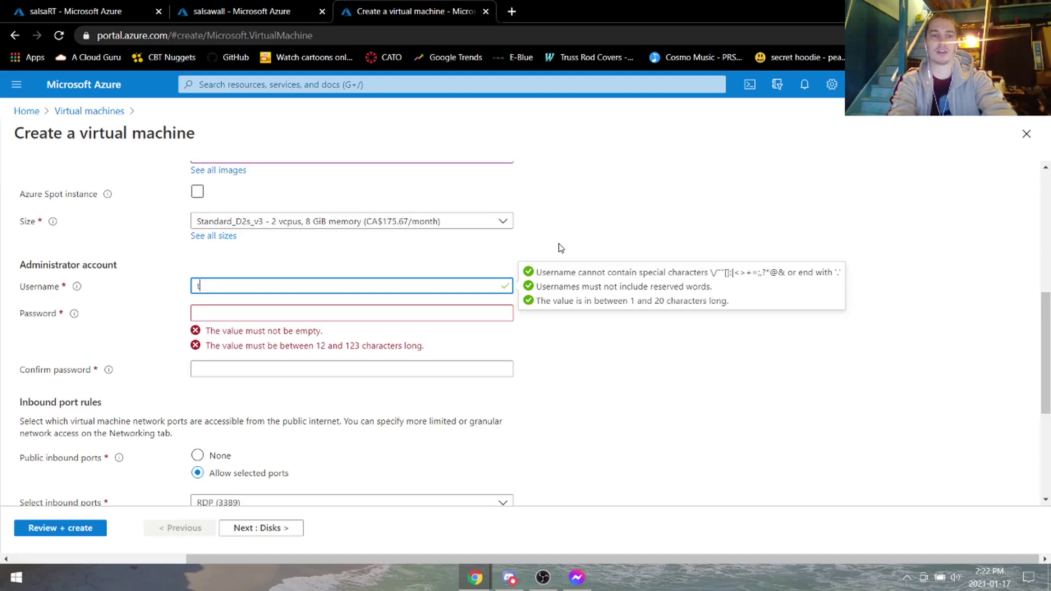
{"action": "key", "text": "Tab"}
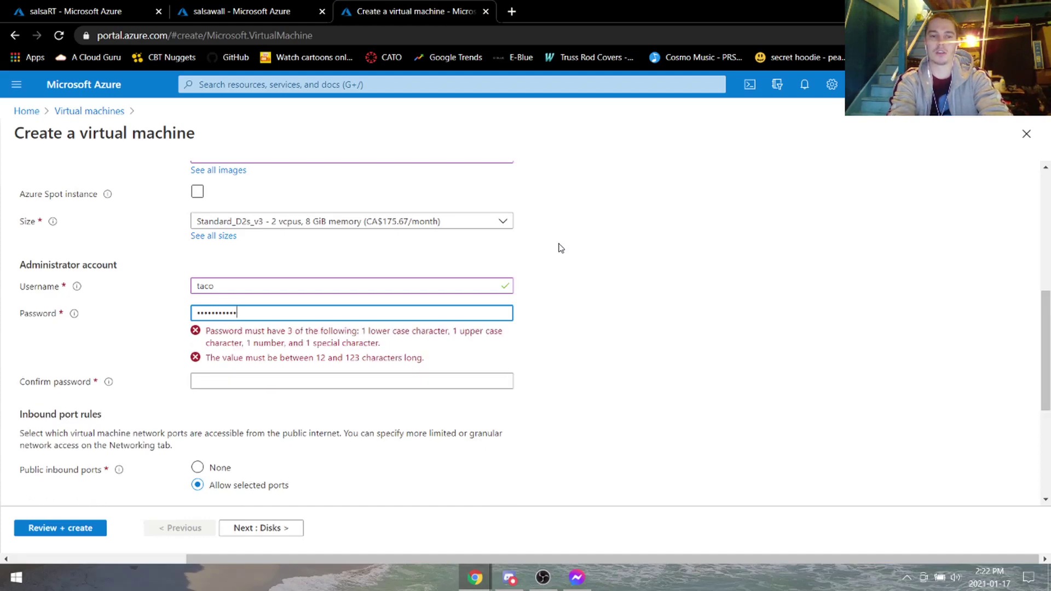
{"action": "key", "text": "Tab"}
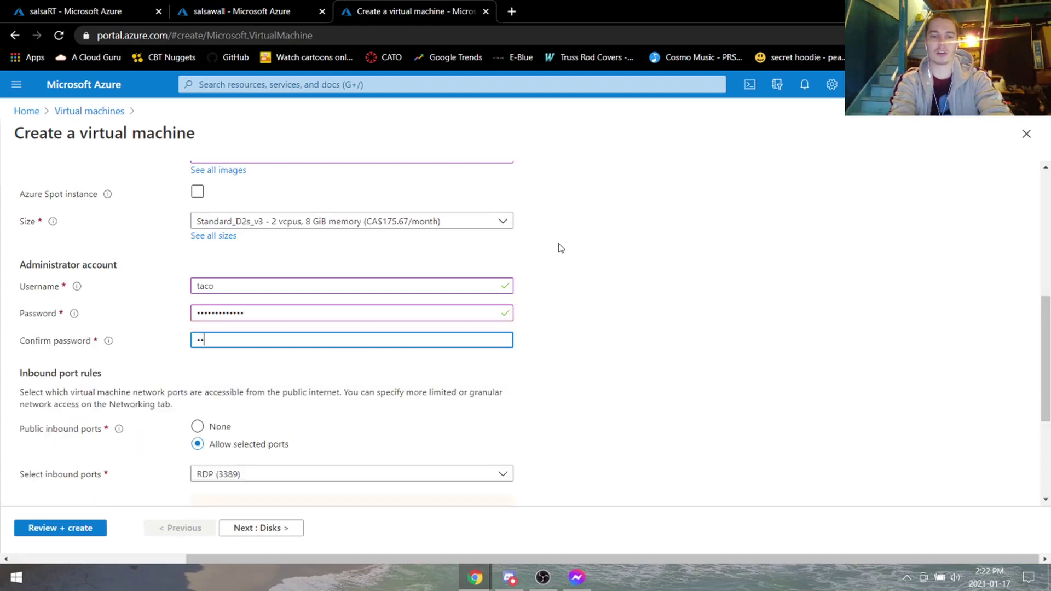
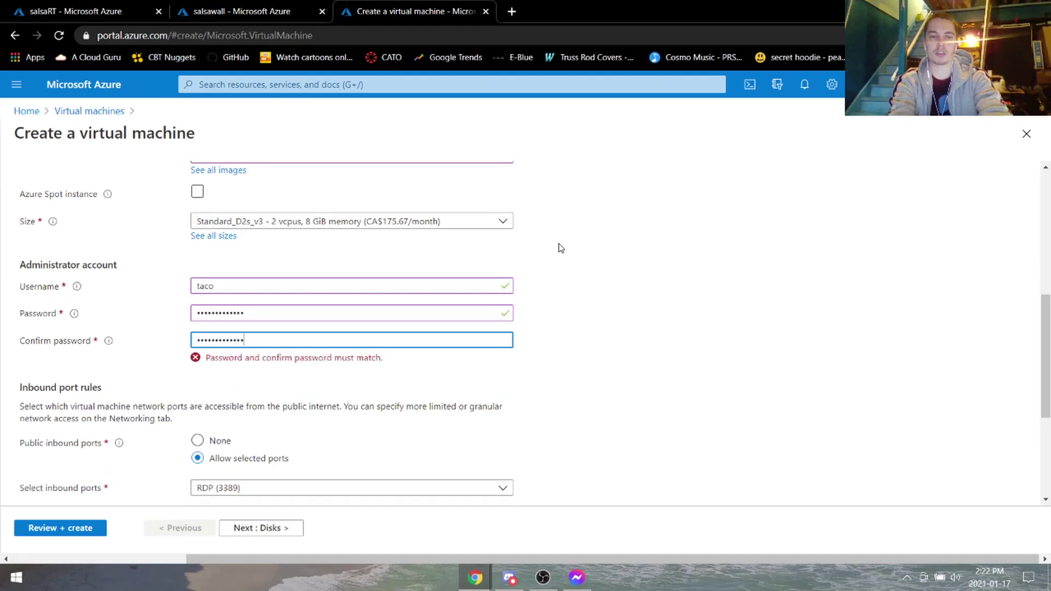
{"action": "scroll", "coordinate": [593, 256], "scroll_direction": "down", "scroll_amount": 4}
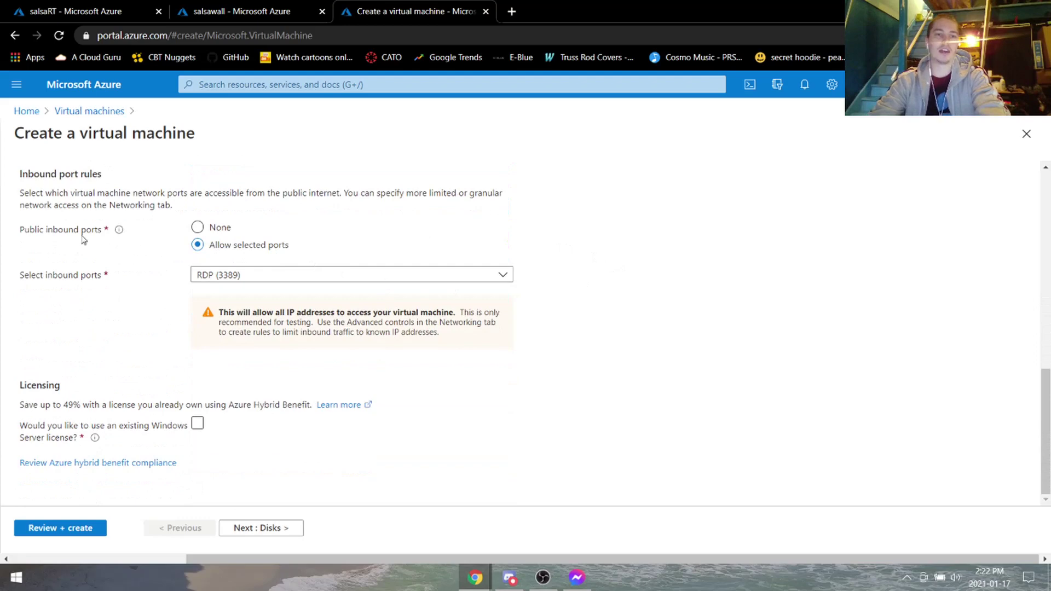
{"action": "left_click", "coordinate": [239, 276]}
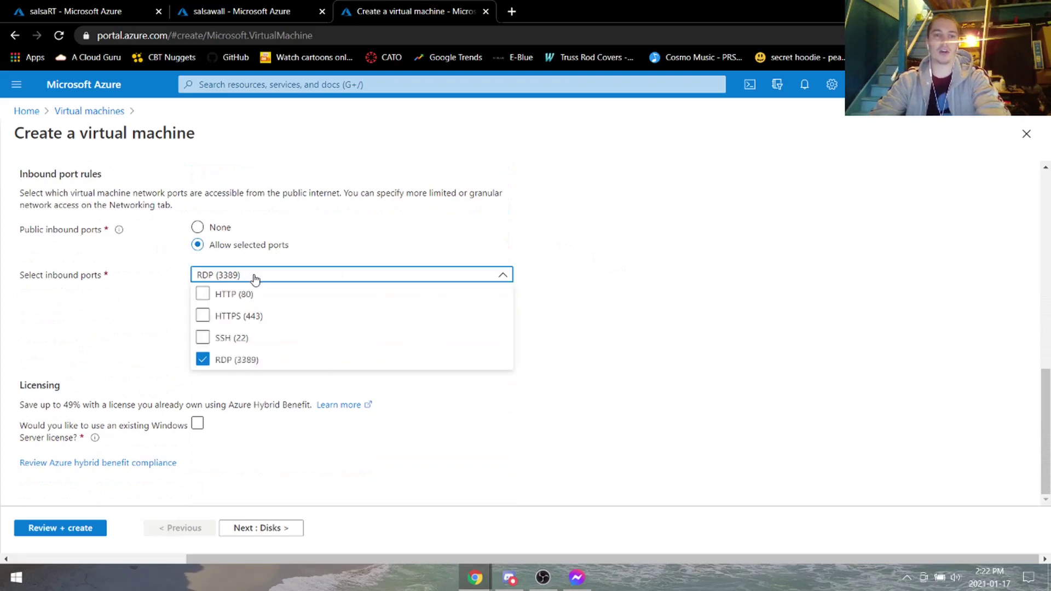
{"action": "left_click", "coordinate": [254, 278]}
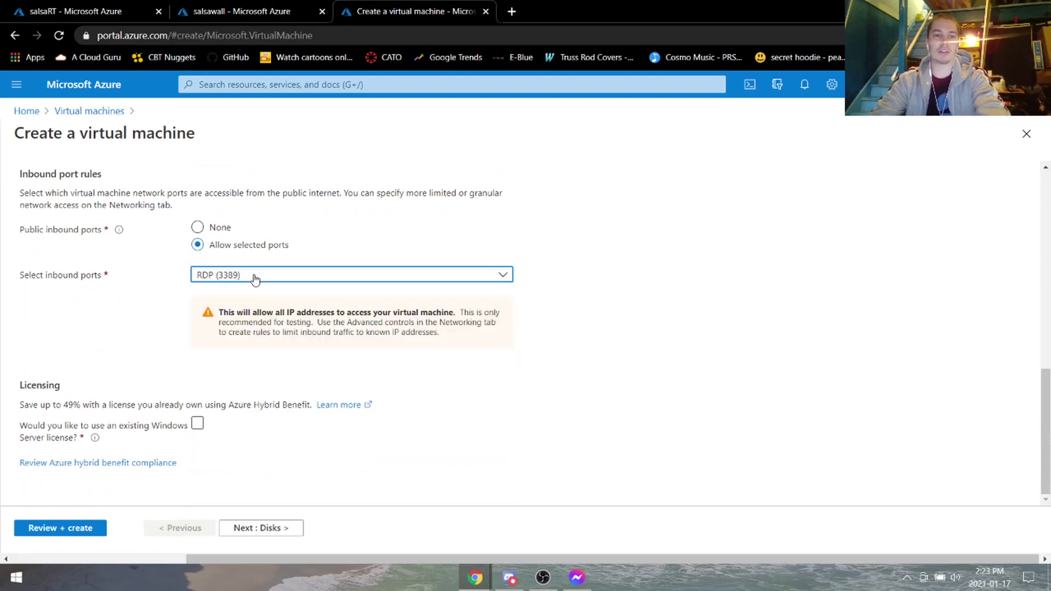
{"action": "left_click", "coordinate": [783, 317]}
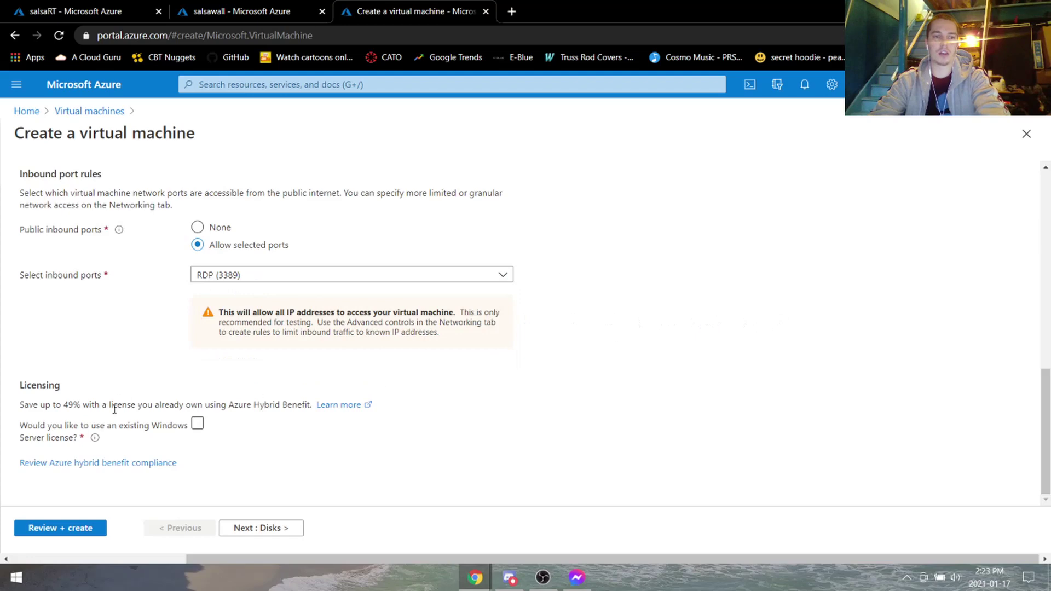
{"action": "scroll", "coordinate": [493, 367], "scroll_direction": "up", "scroll_amount": 15}
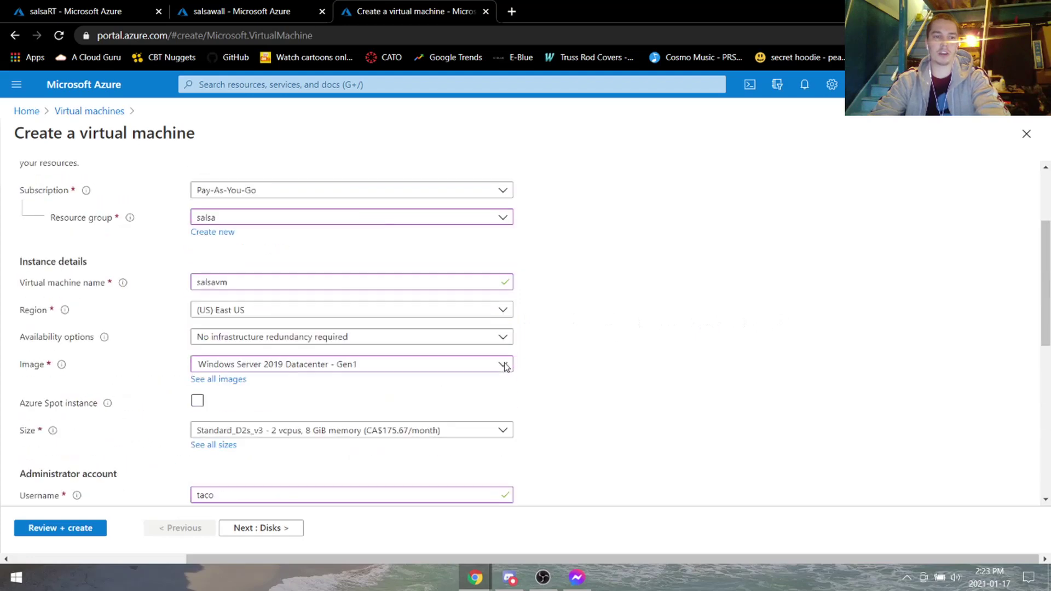
Place the VM on salsavnet's default subnet with new public IP salsavm-ip.
{"action": "left_click", "coordinate": [126, 188]}
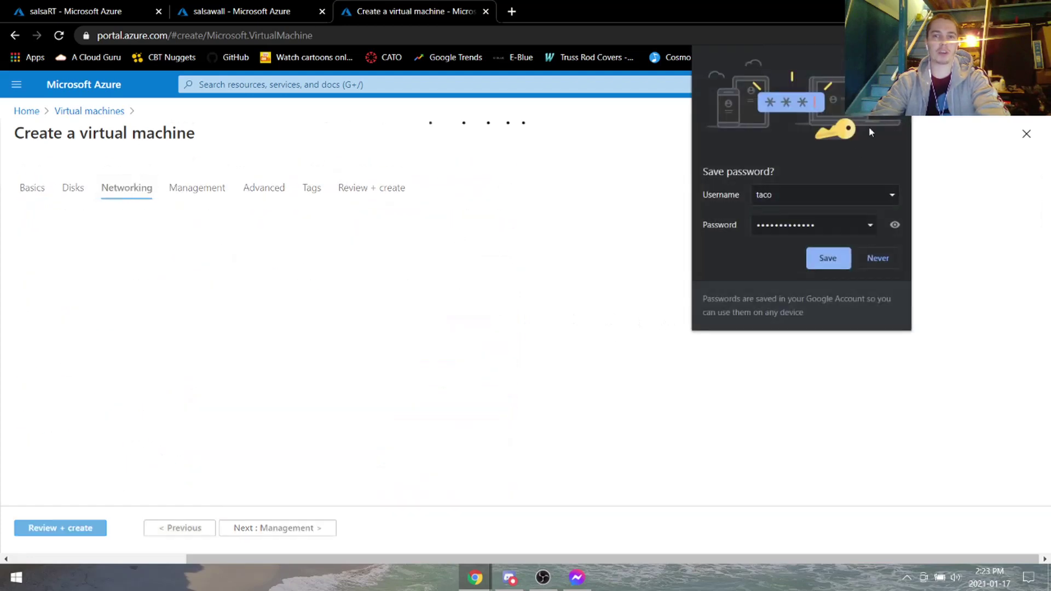
{"action": "left_click", "coordinate": [828, 258]}
{"action": "scroll", "coordinate": [493, 301], "scroll_direction": "down", "scroll_amount": 3}
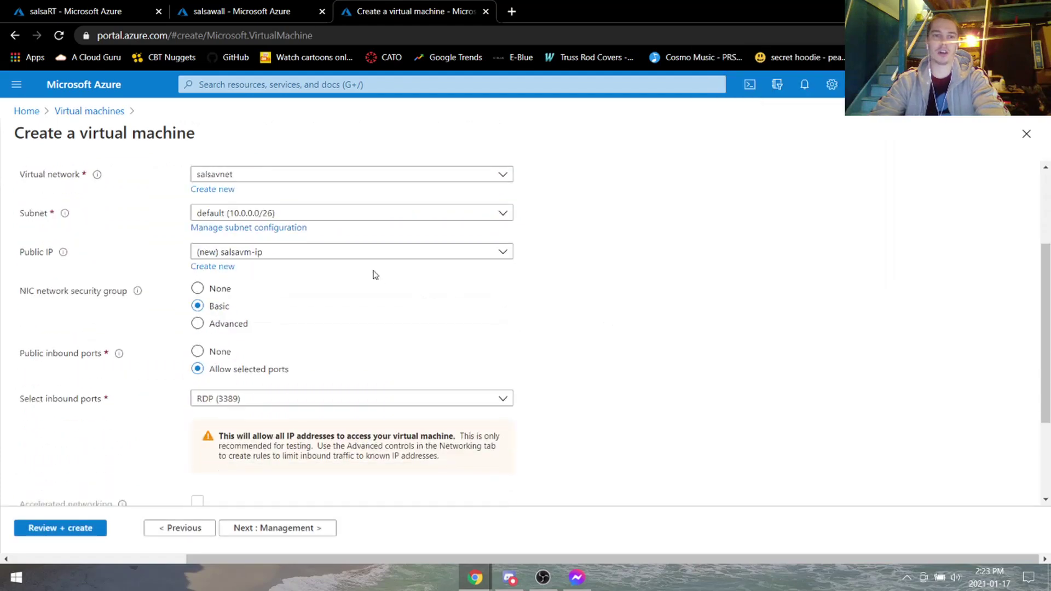
{"action": "scroll", "coordinate": [372, 274], "scroll_direction": "up", "scroll_amount": 3}
{"action": "left_click", "coordinate": [246, 311]}
{"action": "left_click", "coordinate": [286, 378]}
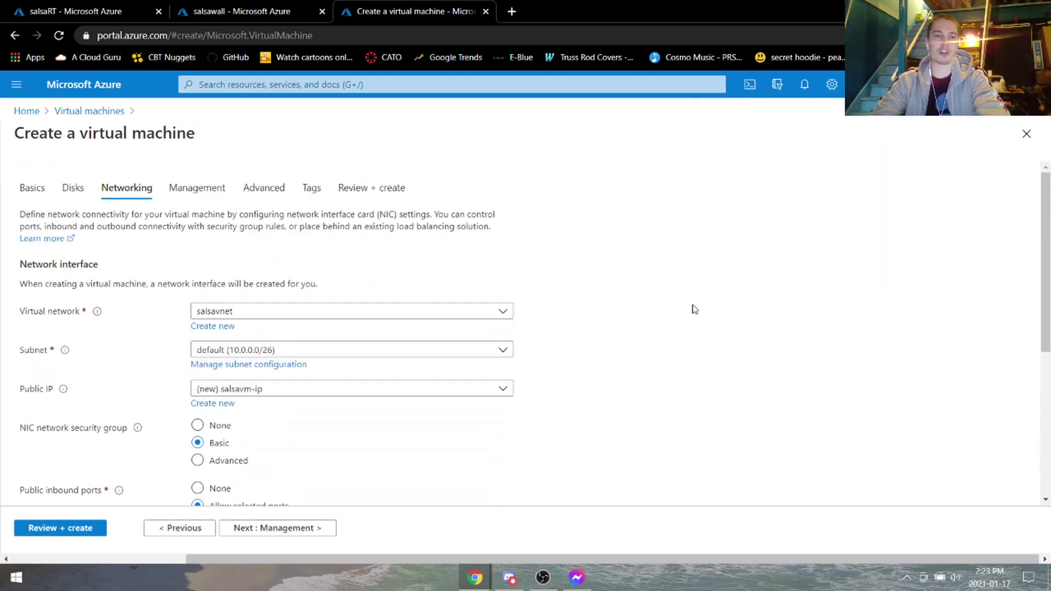
{"action": "left_click", "coordinate": [326, 350]}
{"action": "left_click", "coordinate": [590, 356]}
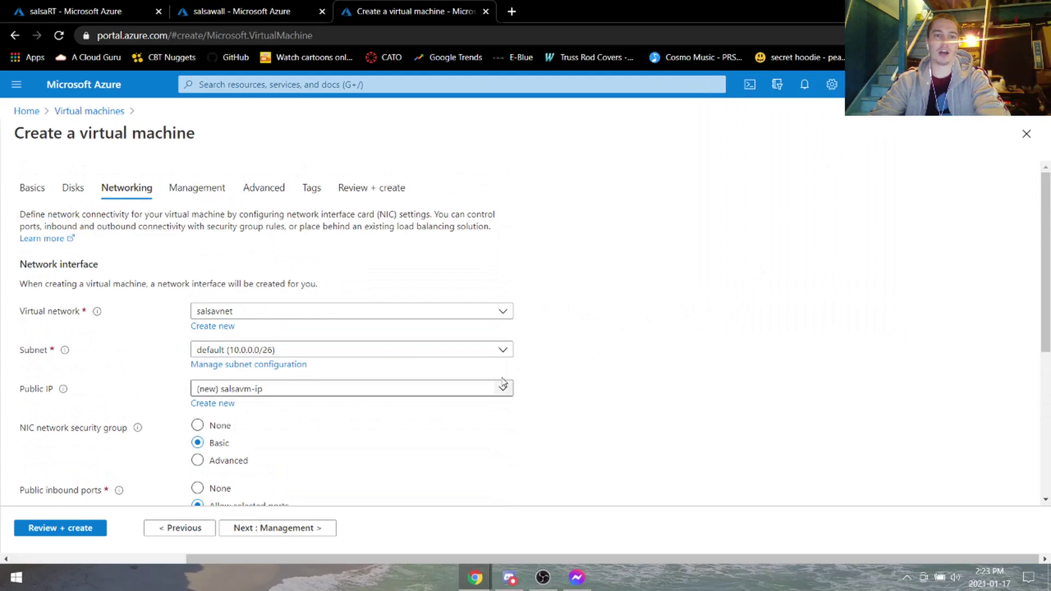
{"action": "scroll", "coordinate": [304, 370], "scroll_direction": "down", "scroll_amount": 1}
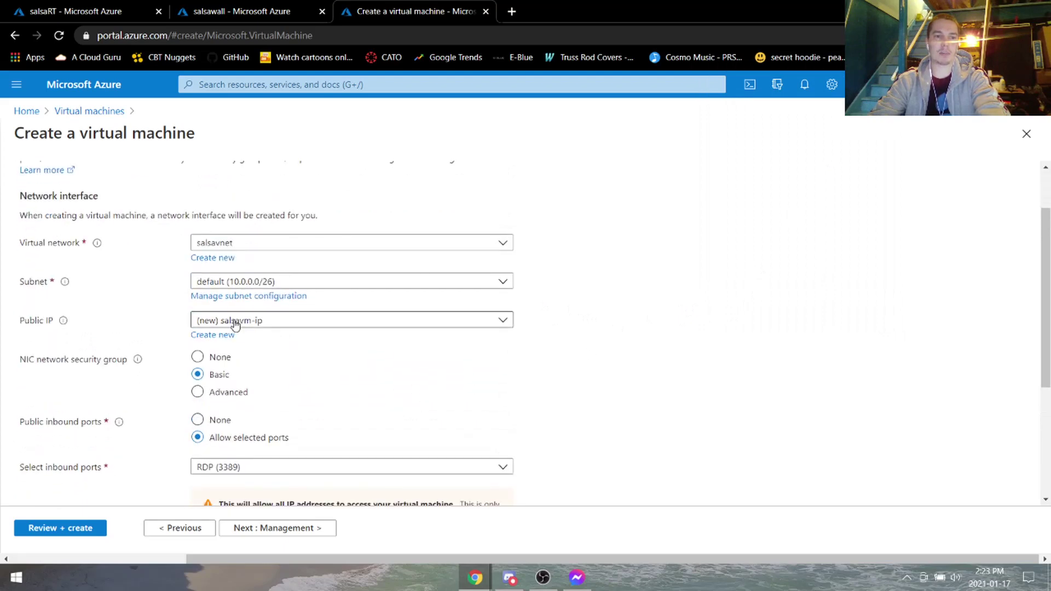
{"action": "left_click", "coordinate": [236, 324]}
{"action": "left_click", "coordinate": [300, 324]}
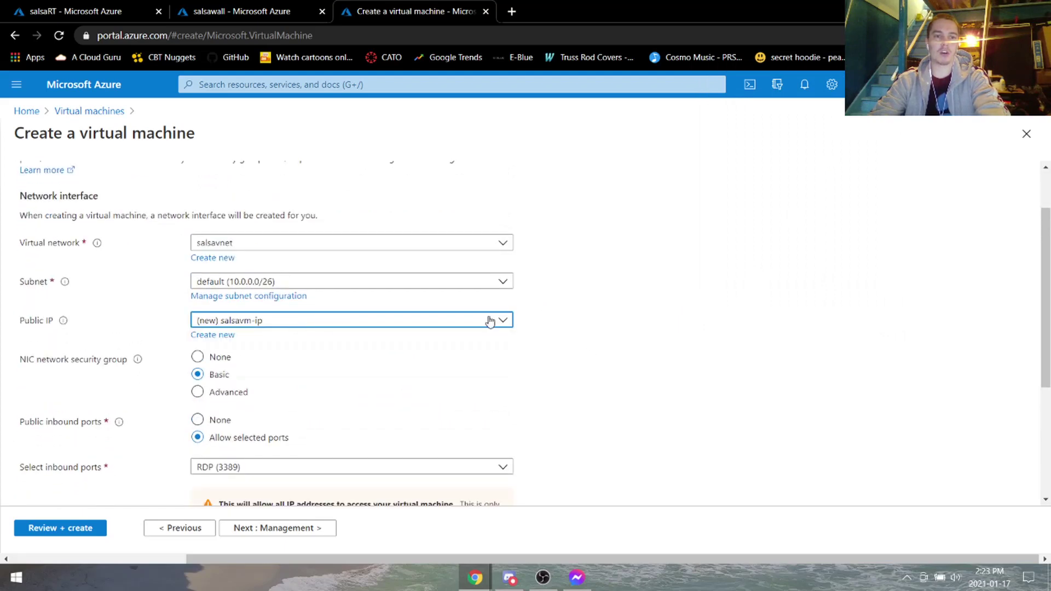
{"action": "left_click", "coordinate": [573, 309]}
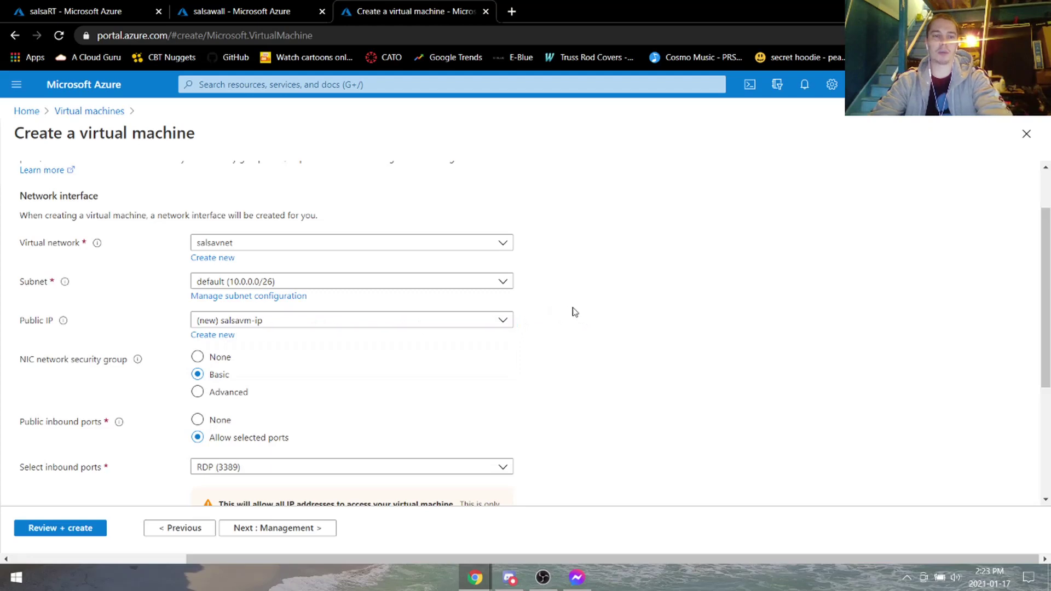
Keep the Basic network security group and run Review + create validation.
{"action": "scroll", "coordinate": [572, 309], "scroll_direction": "down", "scroll_amount": 2}
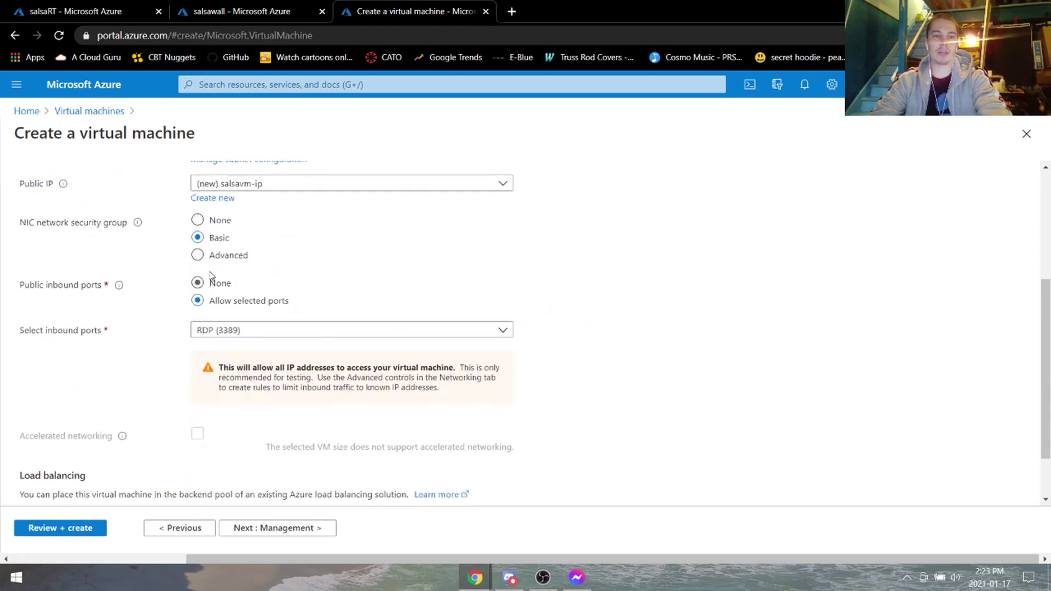
{"action": "left_click", "coordinate": [197, 220]}
{"action": "left_click", "coordinate": [197, 237]}
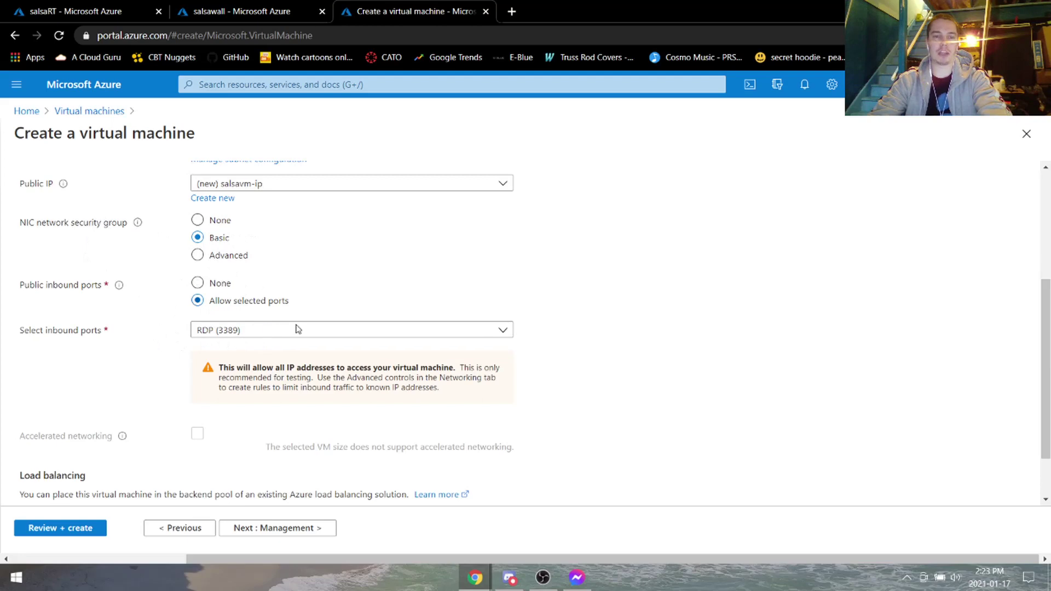
{"action": "scroll", "coordinate": [151, 314], "scroll_direction": "down", "scroll_amount": 2}
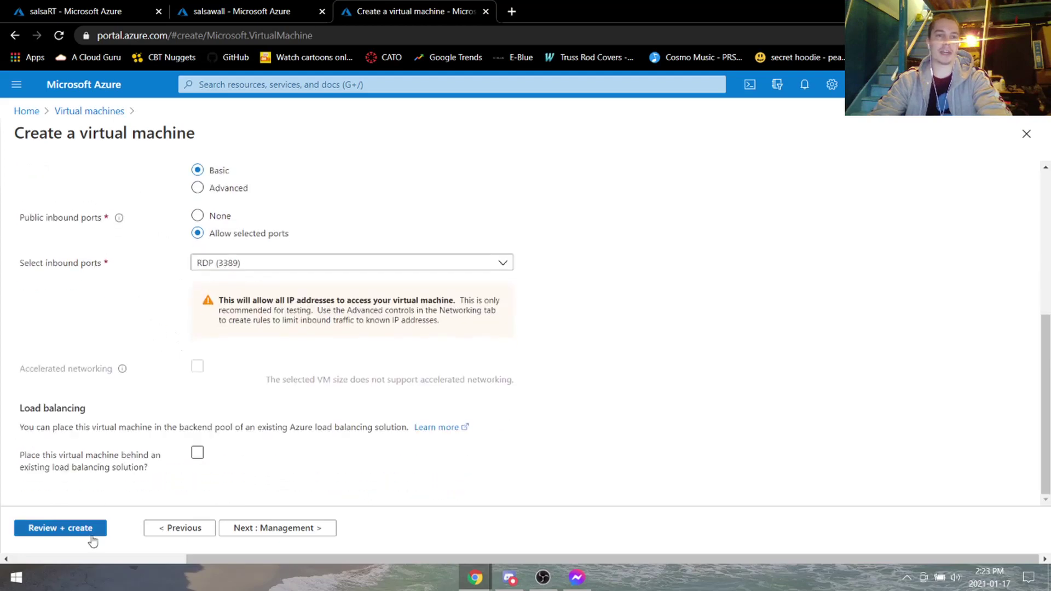
{"action": "left_click", "coordinate": [64, 528]}
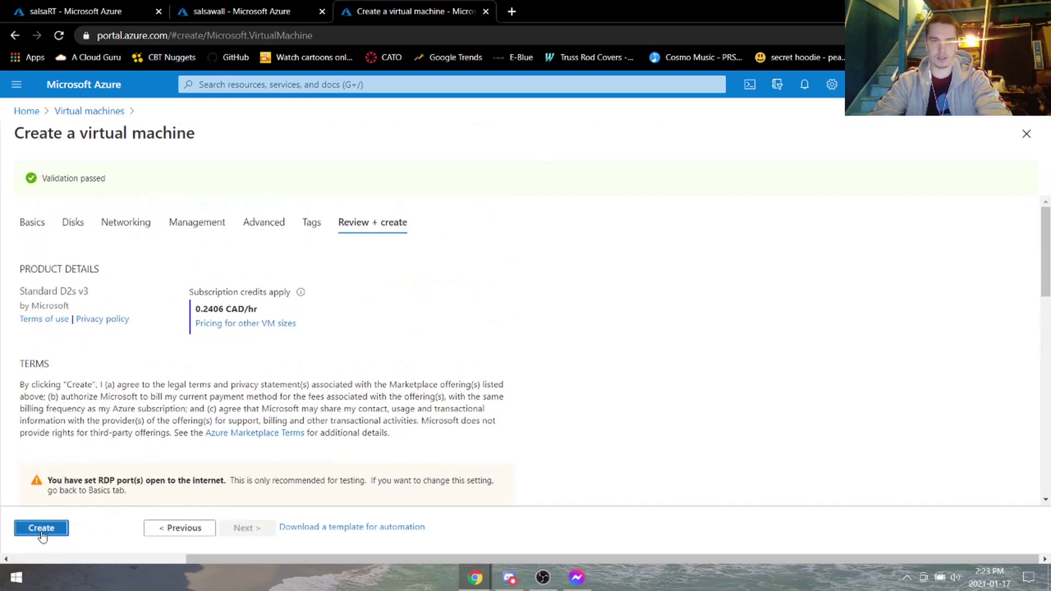
Create salsavm, check notifications on the salsawall tab, then view the completed deployment.
{"action": "left_click", "coordinate": [42, 528]}
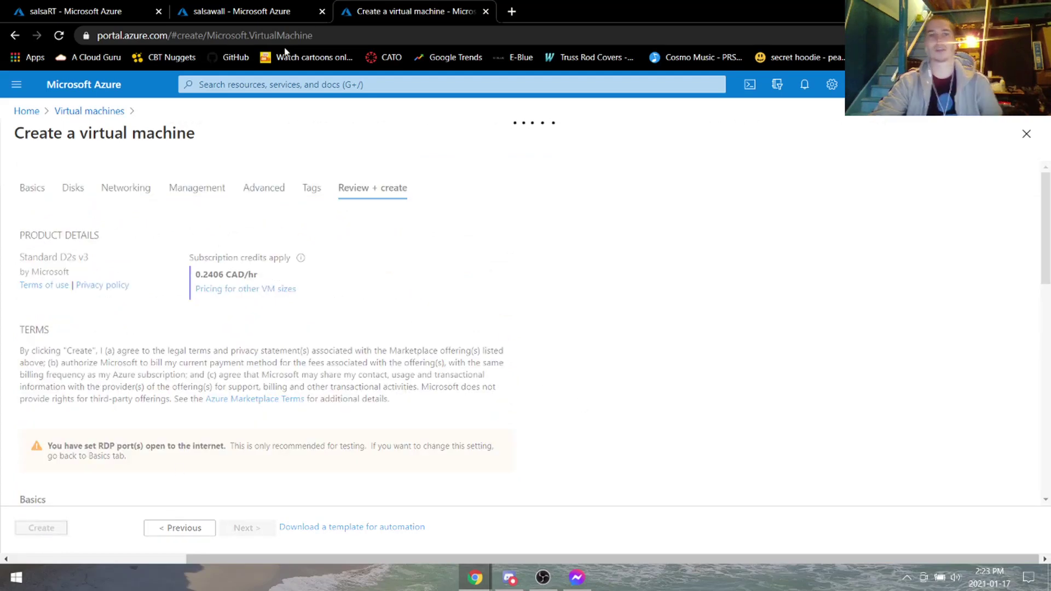
{"action": "left_click", "coordinate": [270, 11]}
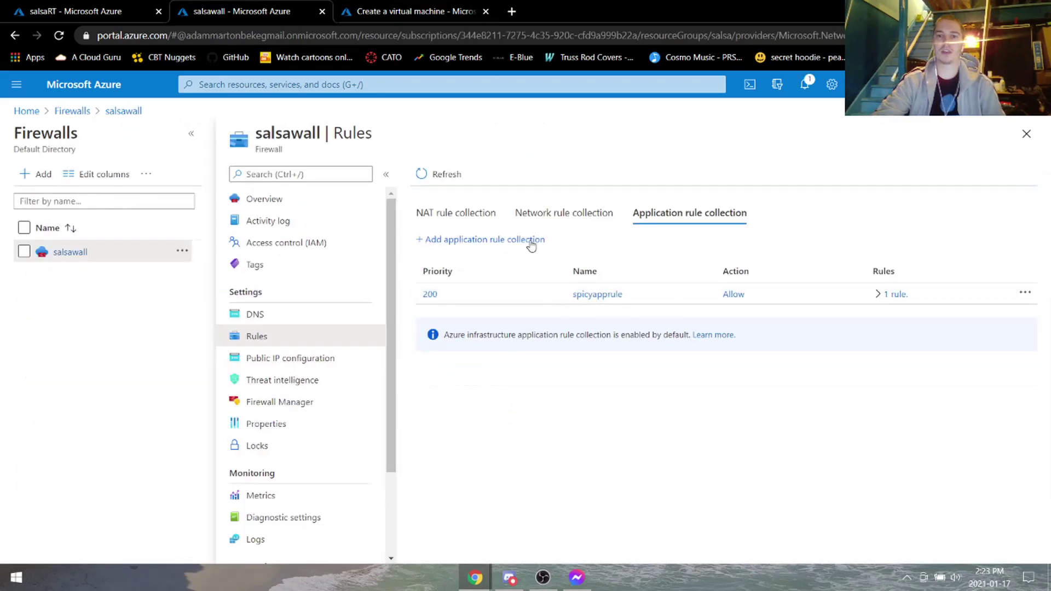
{"action": "left_click", "coordinate": [804, 84]}
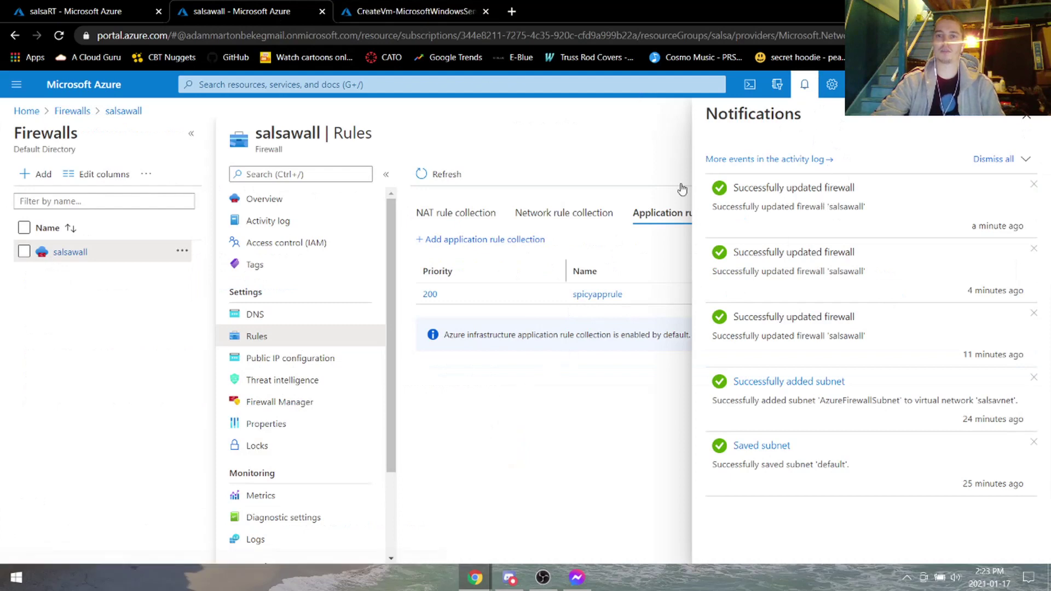
{"action": "left_click", "coordinate": [813, 87]}
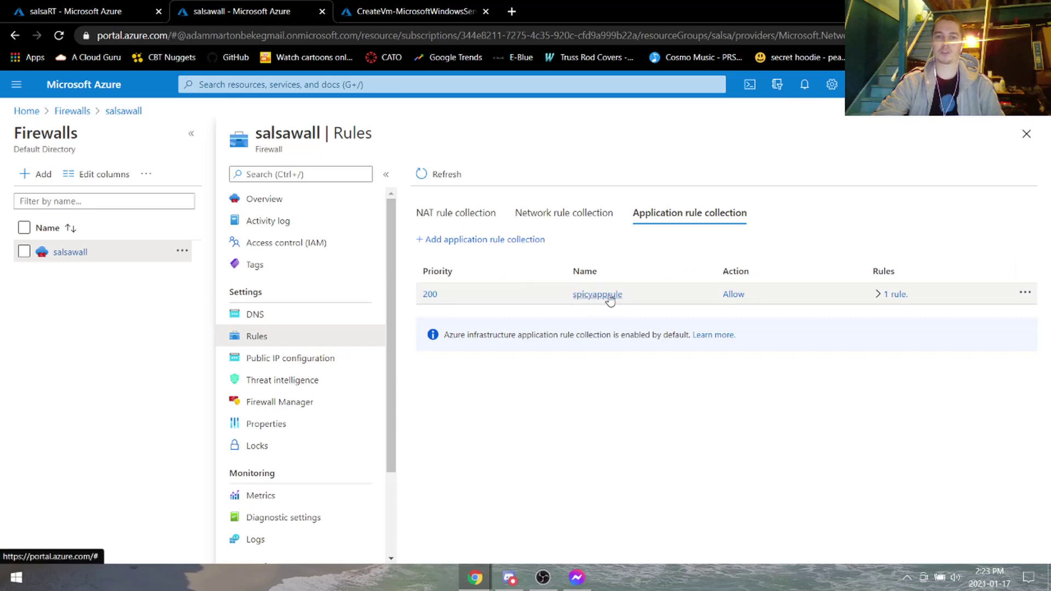
{"action": "left_click", "coordinate": [416, 11]}
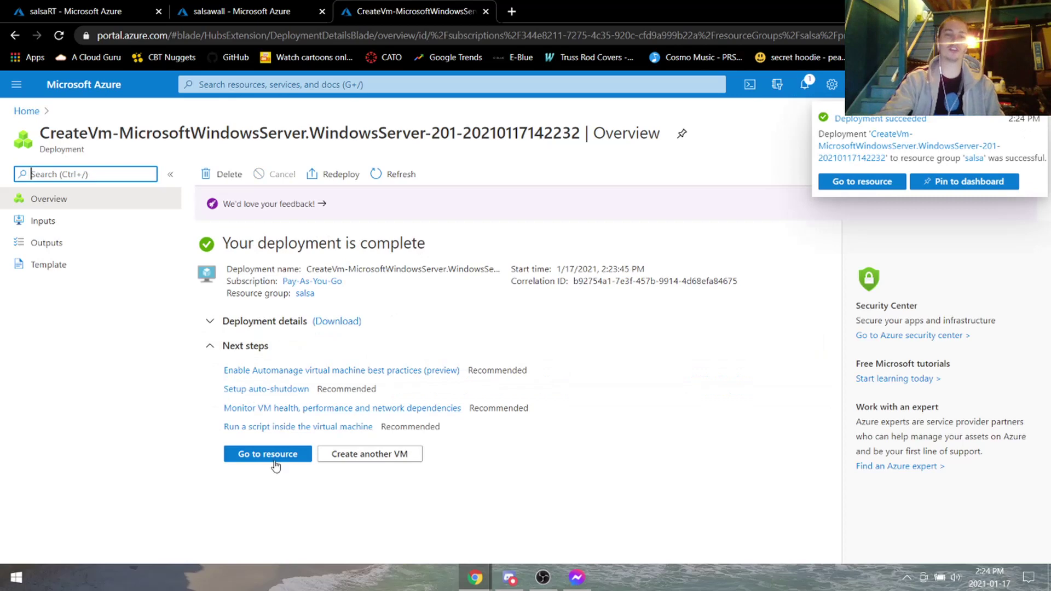
Save custom DNS servers 8.8.8.8 and 8.8.4.4 on salsavm's interface salsavm133, then return home.
{"action": "left_click", "coordinate": [270, 456]}
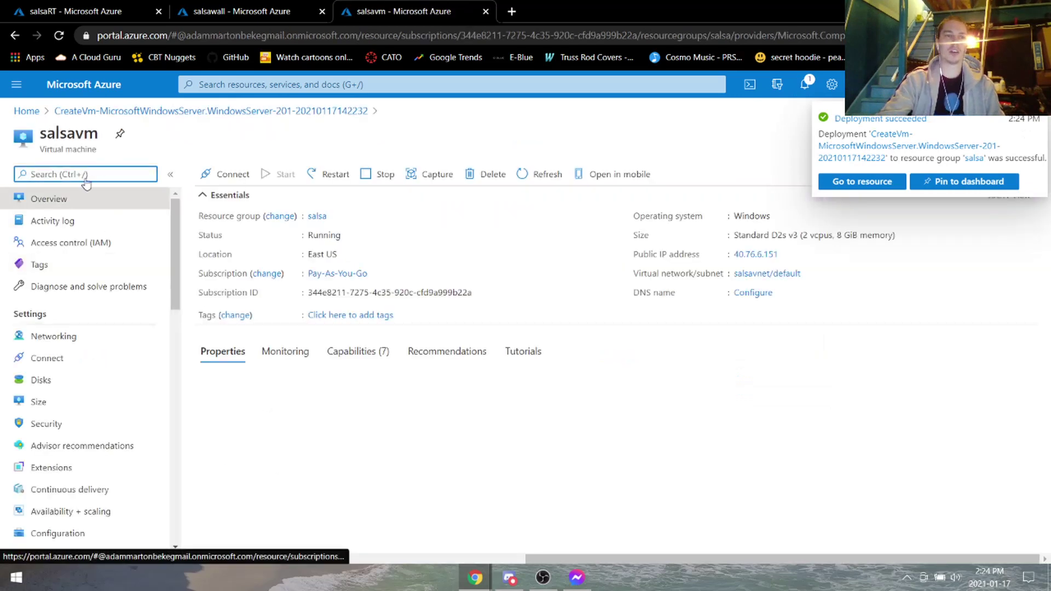
{"action": "left_click", "coordinate": [81, 338]}
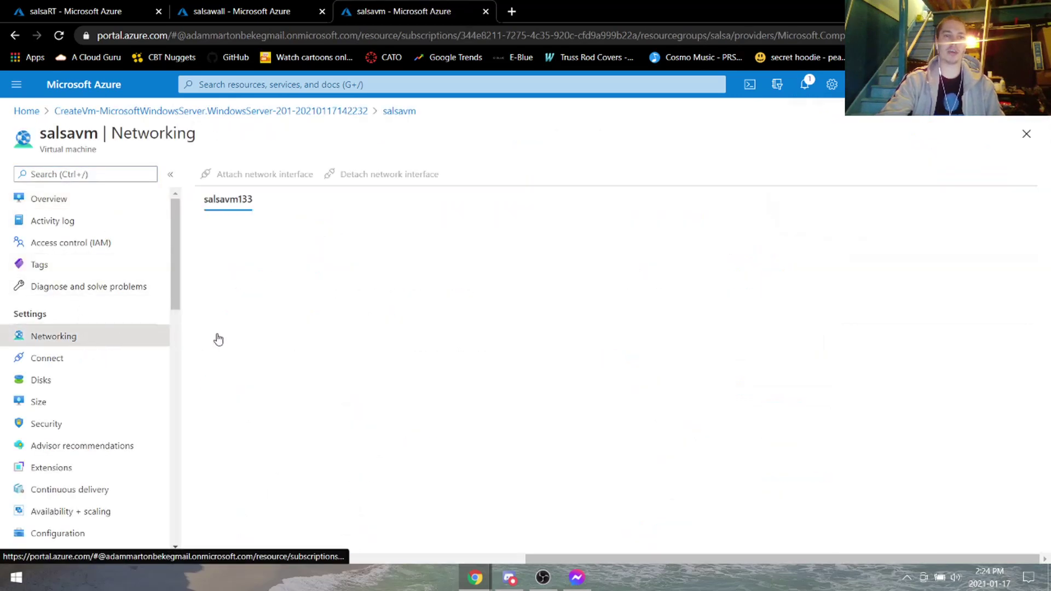
{"action": "left_click", "coordinate": [333, 273]}
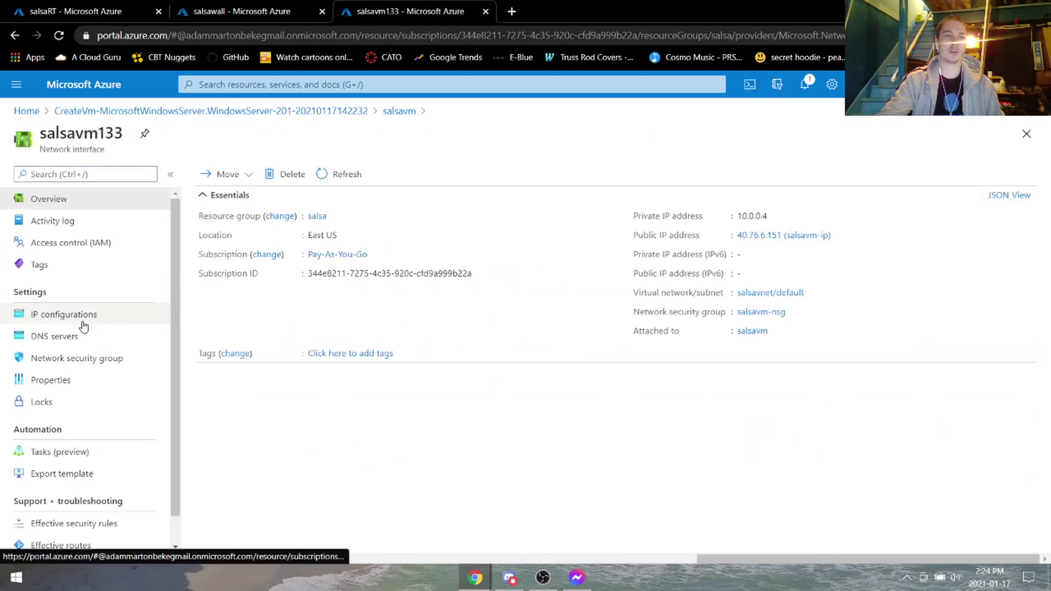
{"action": "left_click", "coordinate": [85, 337]}
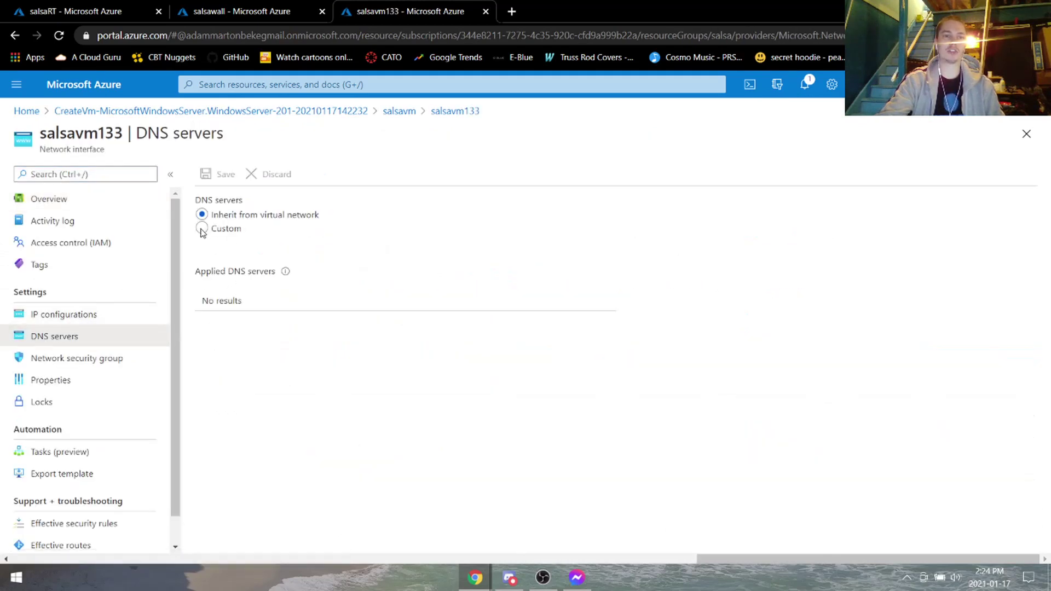
{"action": "left_click", "coordinate": [202, 228]}
{"action": "left_click", "coordinate": [272, 315]}
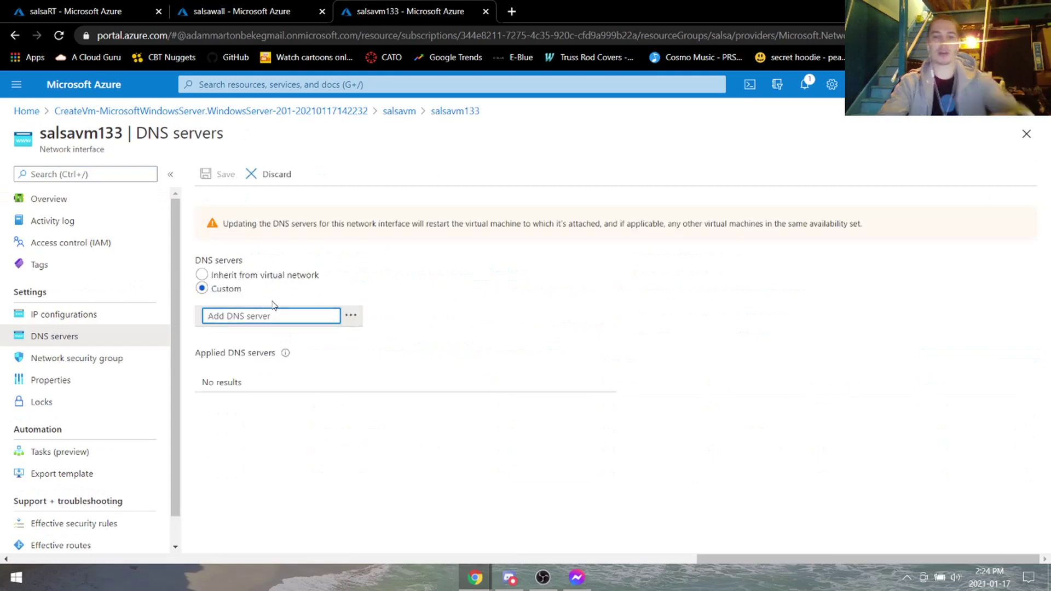
{"action": "type", "text": "8.8."}
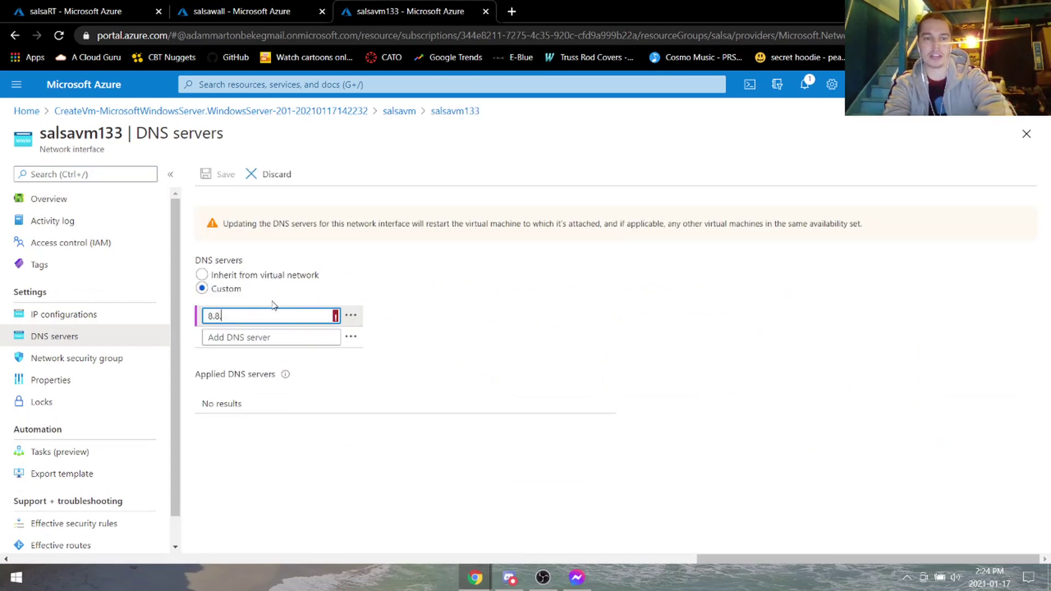
{"action": "type", "text": "8.8"}
{"action": "key", "text": "Tab"}
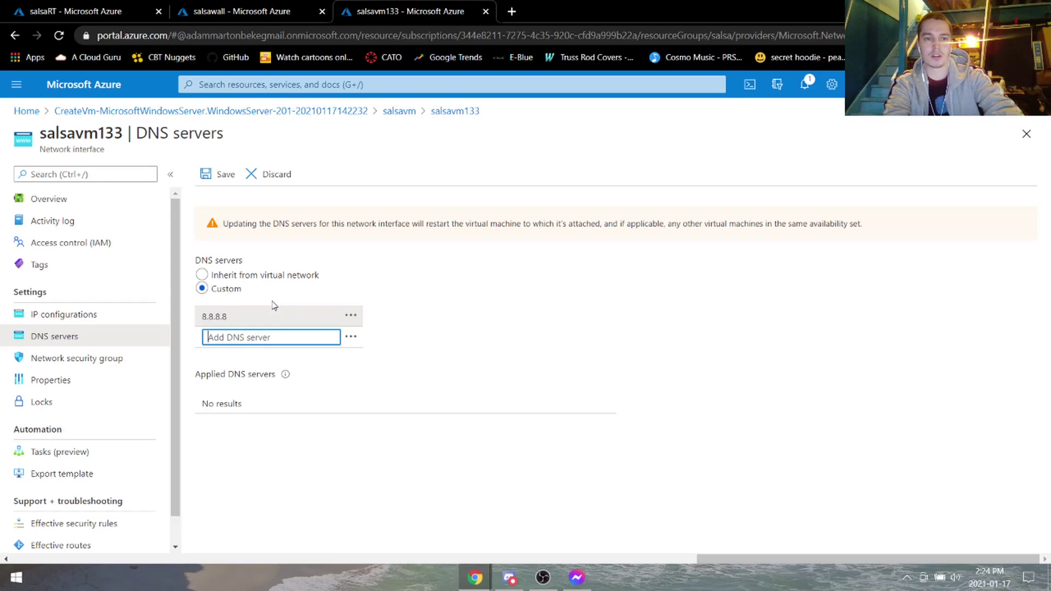
{"action": "type", "text": "8.8"}
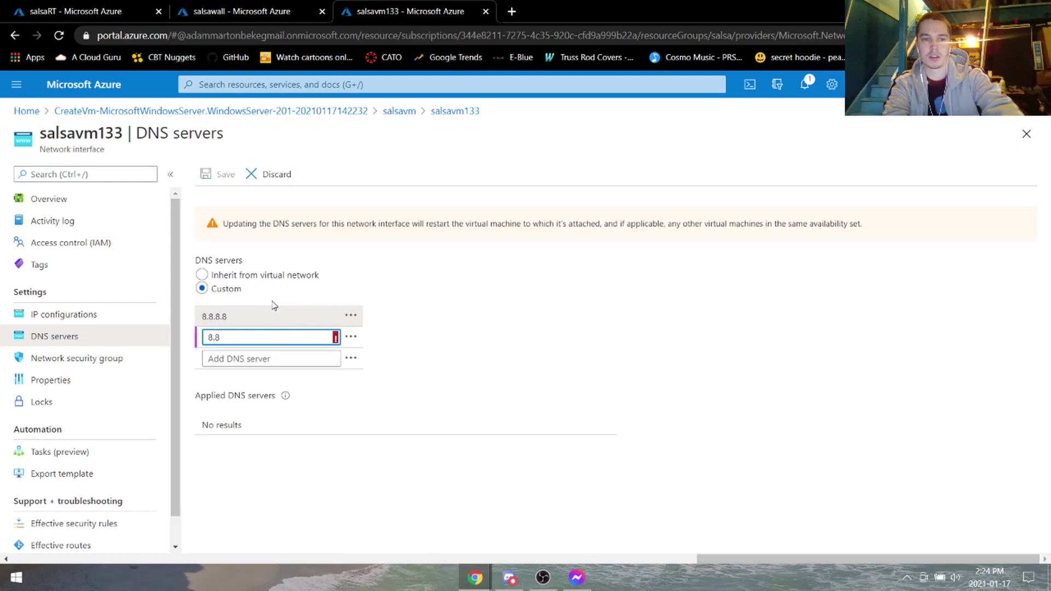
{"action": "type", "text": ".4.4"}
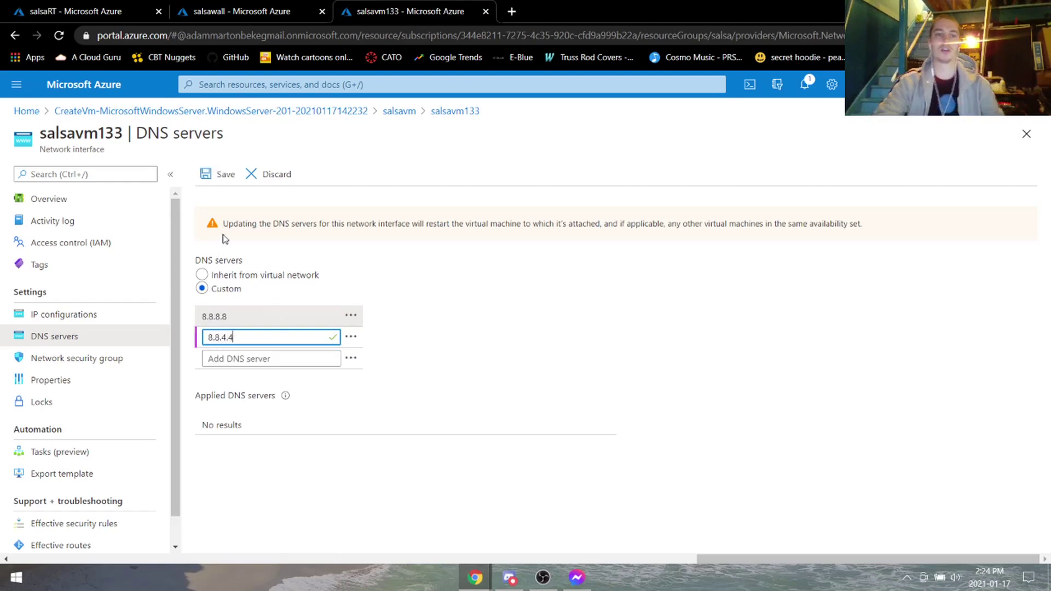
{"action": "left_click", "coordinate": [225, 175]}
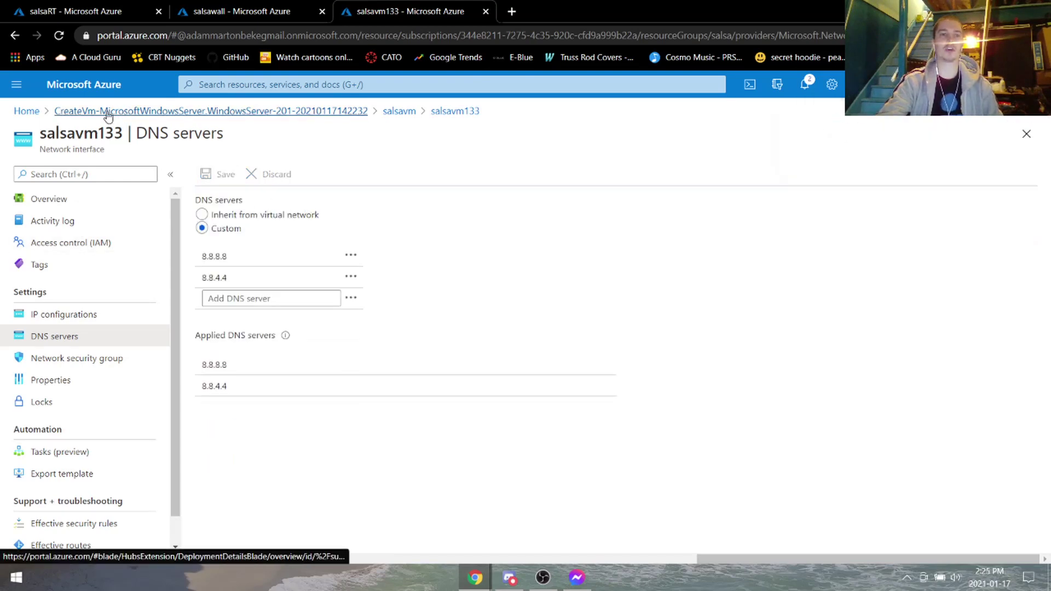
{"action": "left_click", "coordinate": [25, 110]}
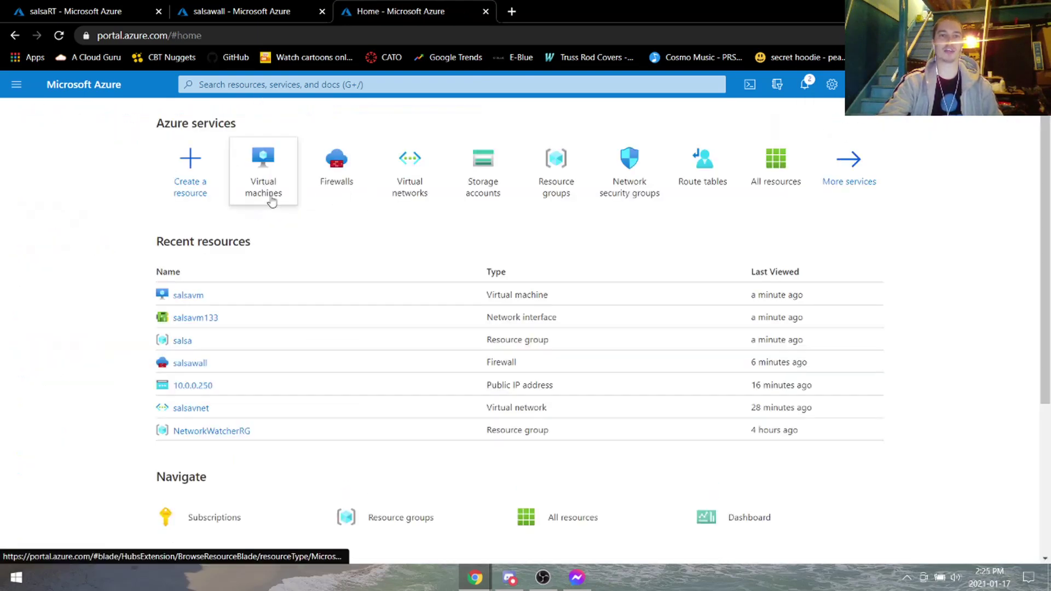
Download salsavm.rdp from salsavm's RDP connect options and open it to connect to 40.76.6.151.
{"action": "left_click", "coordinate": [258, 194]}
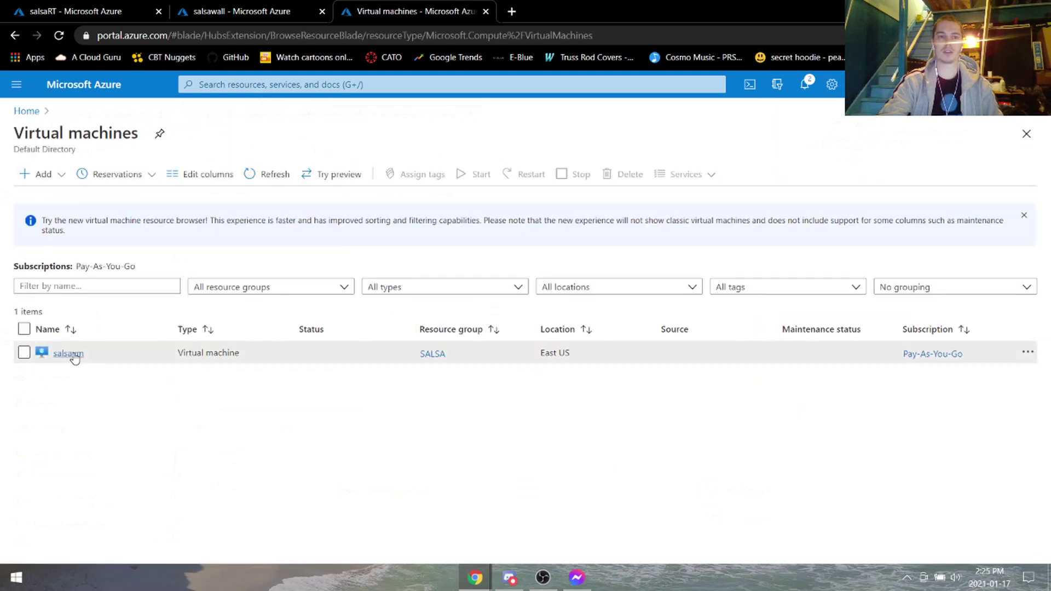
{"action": "left_click", "coordinate": [70, 354]}
{"action": "left_click", "coordinate": [448, 175]}
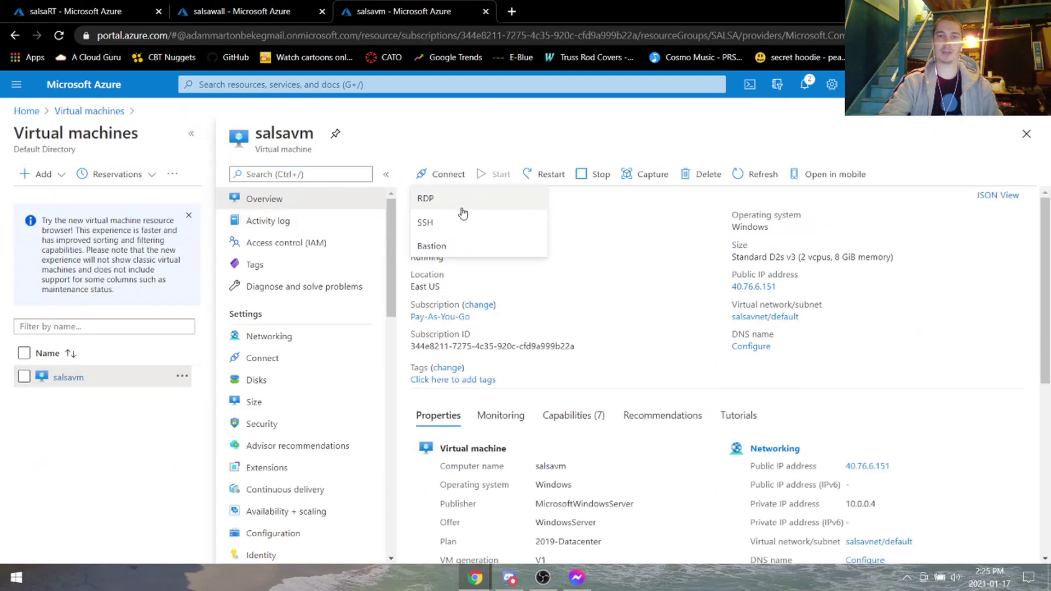
{"action": "left_click", "coordinate": [462, 213]}
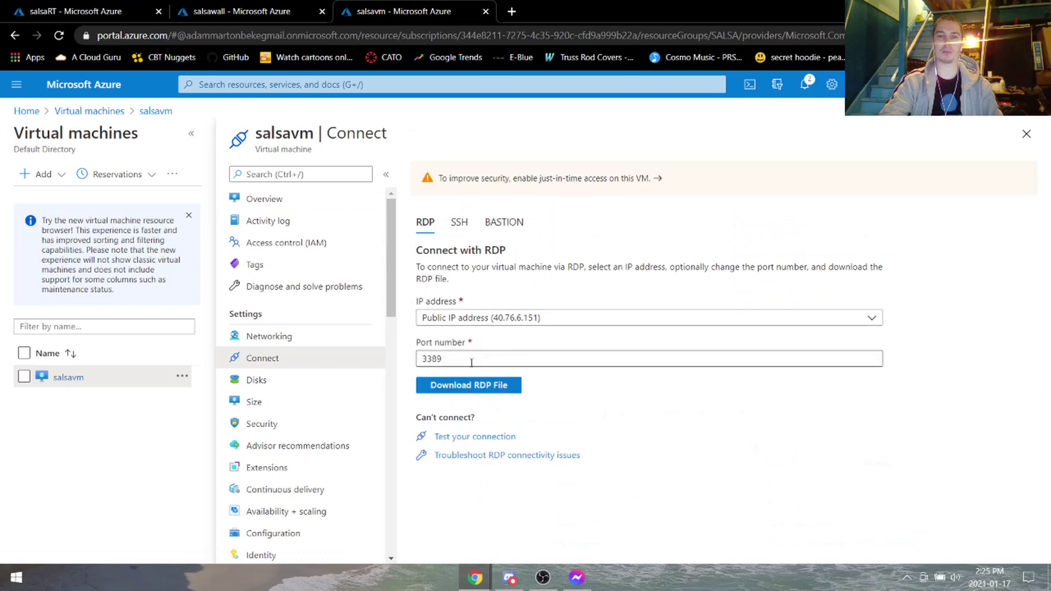
{"action": "left_click", "coordinate": [469, 386]}
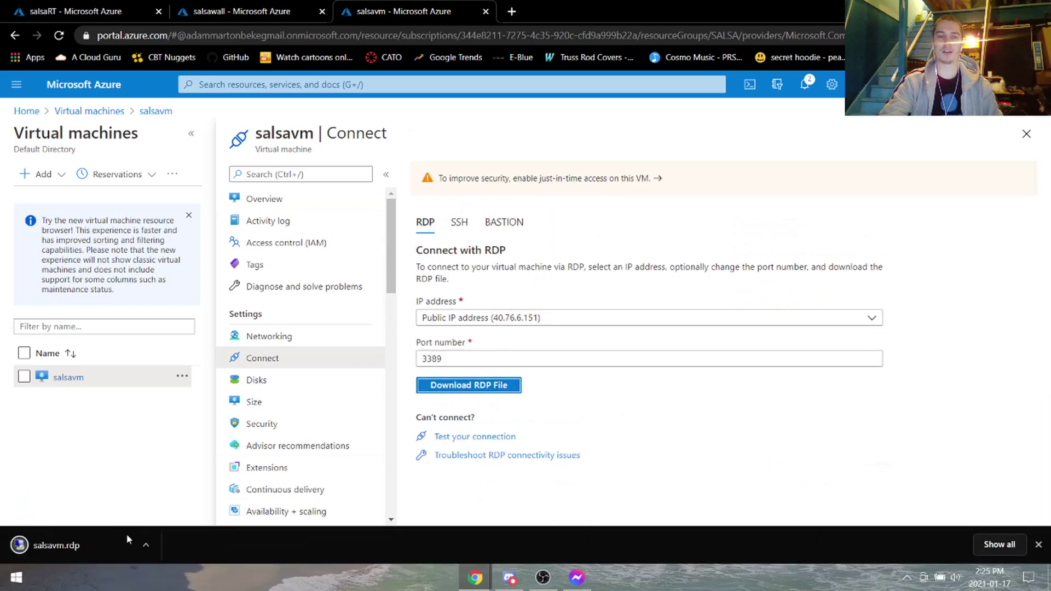
{"action": "left_click", "coordinate": [126, 533]}
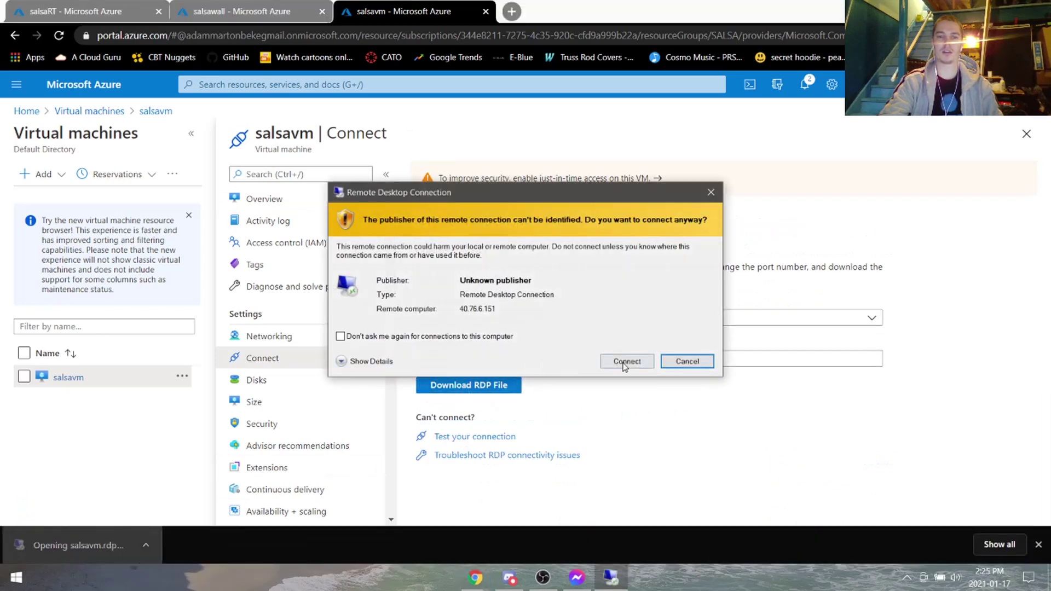
{"action": "left_click", "coordinate": [623, 359]}
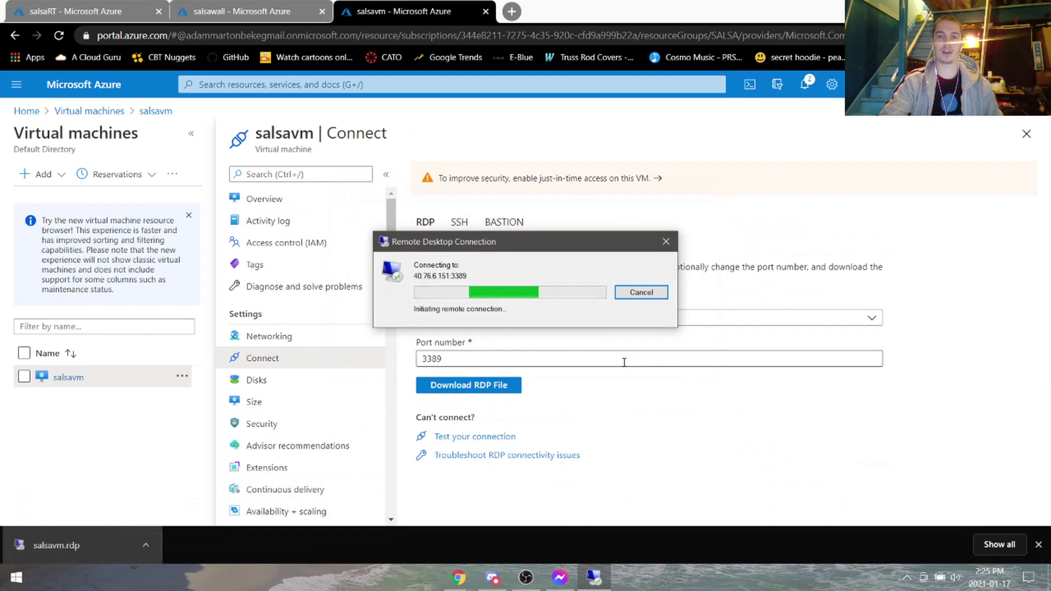
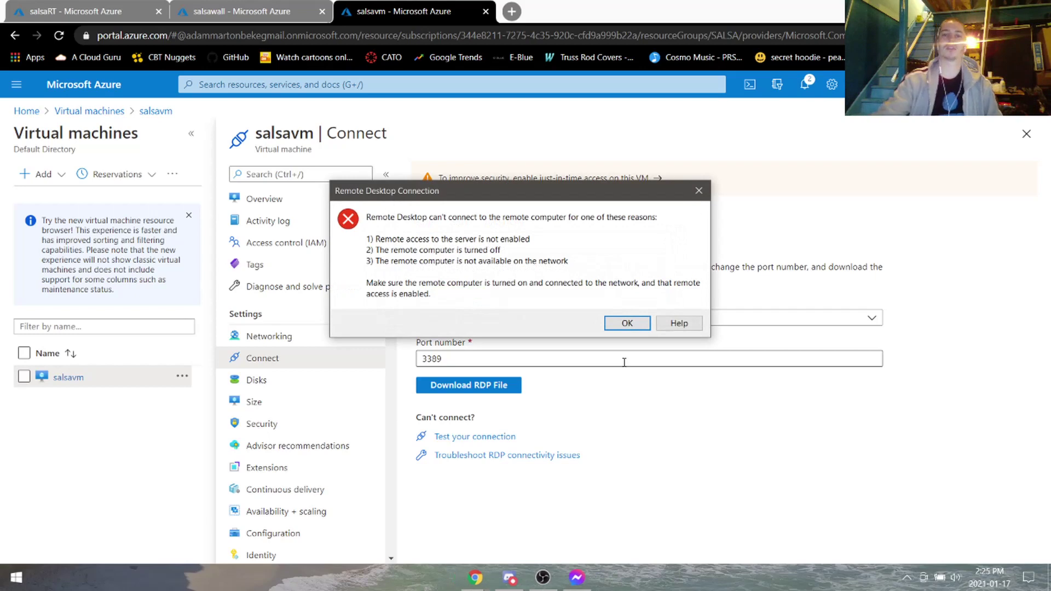
Dismiss the failed Remote Desktop error and return to salsavm's RDP Connect page.
{"action": "left_click", "coordinate": [627, 323]}
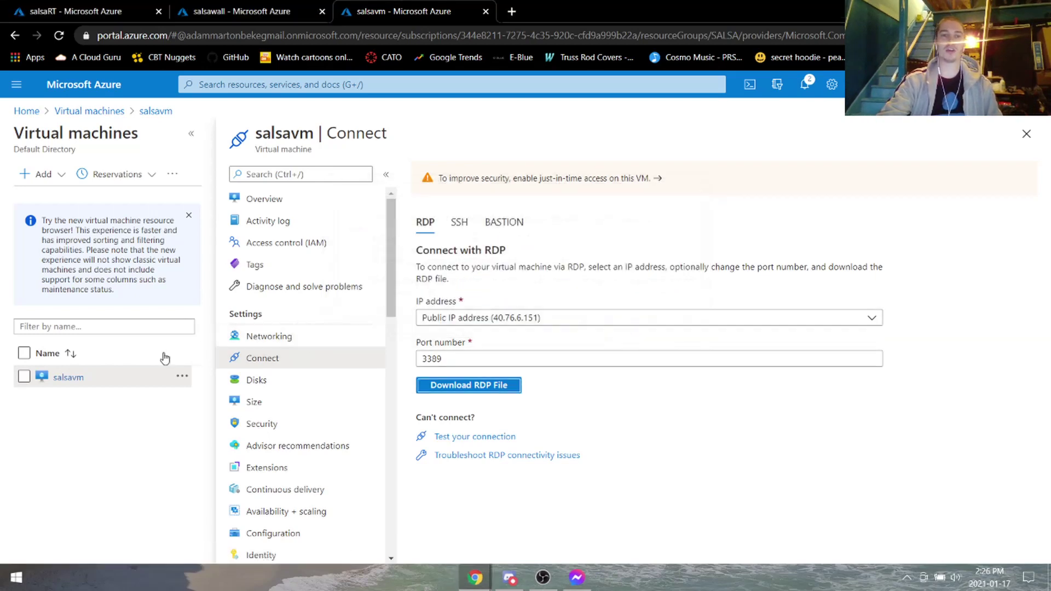
{"action": "left_click", "coordinate": [68, 377]}
{"action": "scroll", "coordinate": [338, 346], "scroll_direction": "down", "scroll_amount": 3}
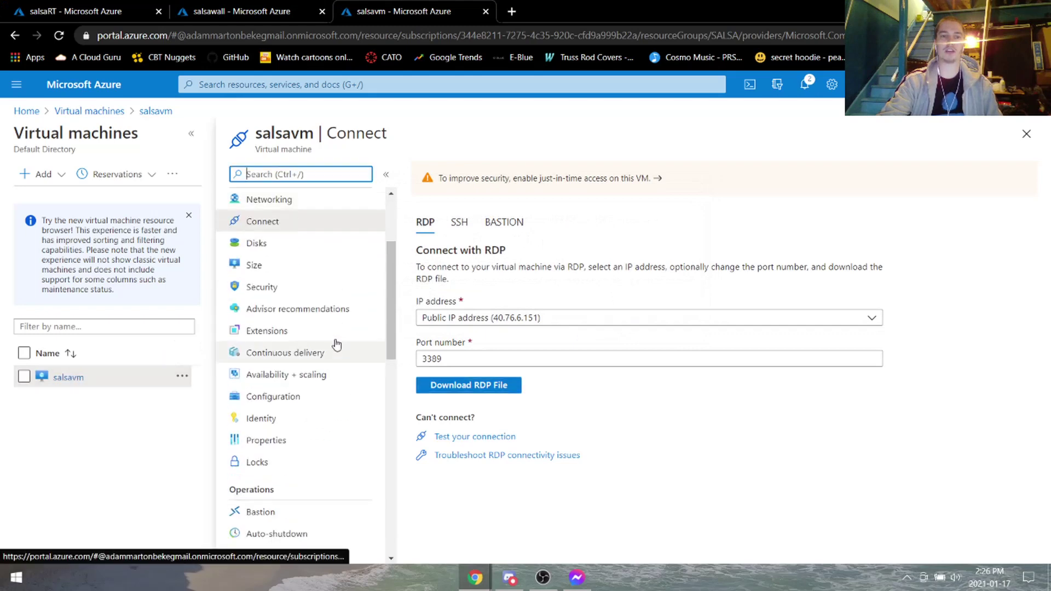
Open salsavm-nsg through interface salsavm133 and review its inbound RDP rule allowing port 3389.
{"action": "left_click", "coordinate": [293, 204]}
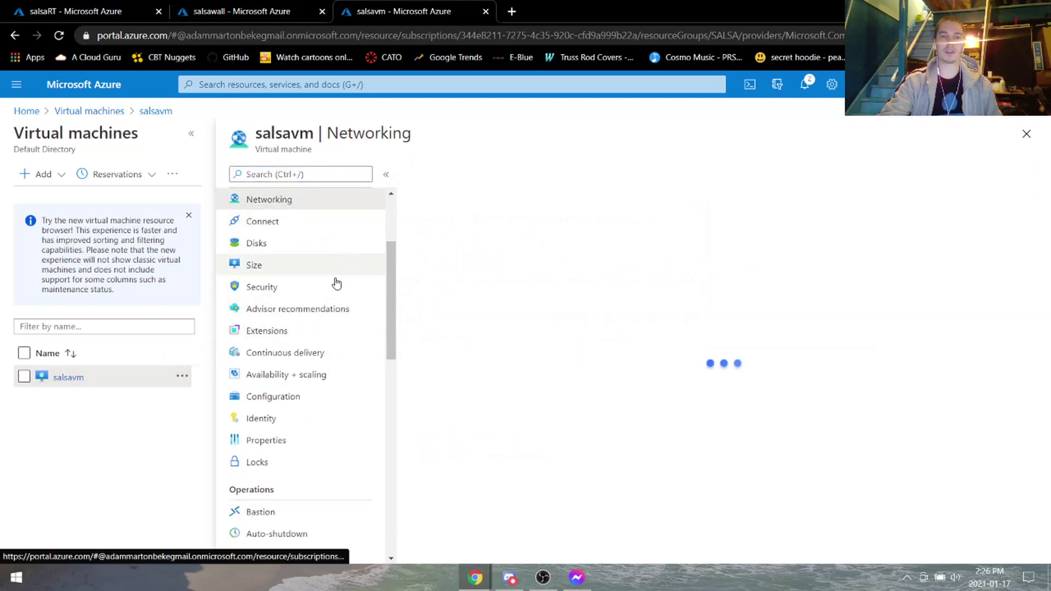
{"action": "left_click", "coordinate": [527, 273]}
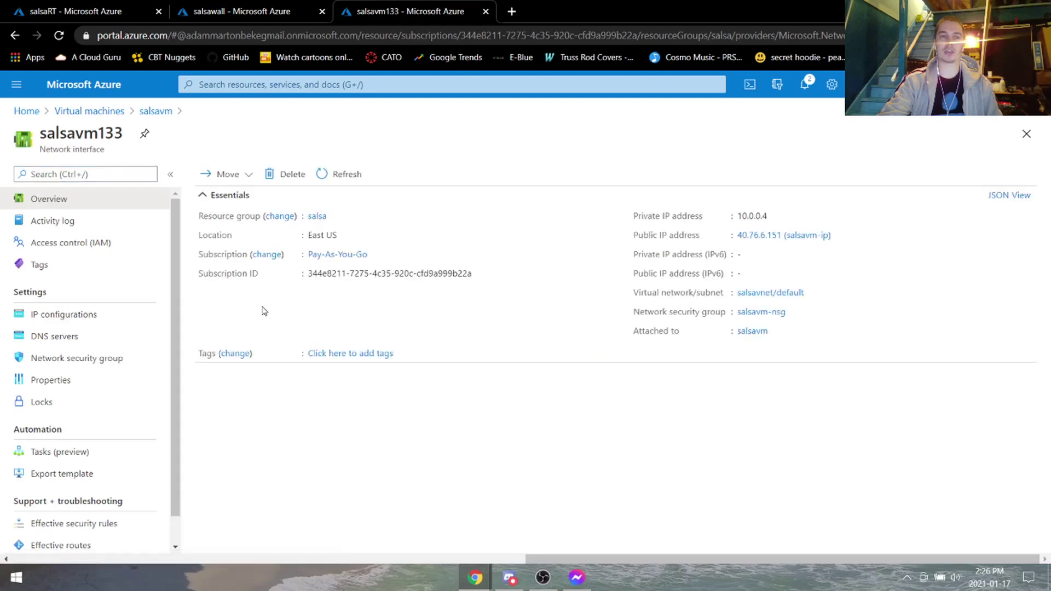
{"action": "left_click", "coordinate": [100, 354]}
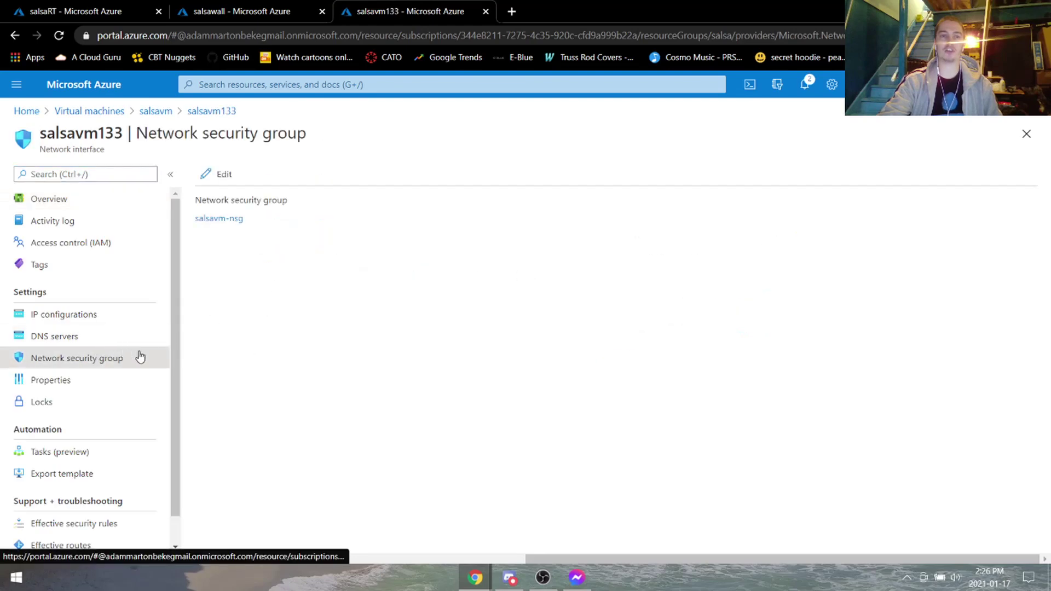
{"action": "left_click", "coordinate": [241, 219]}
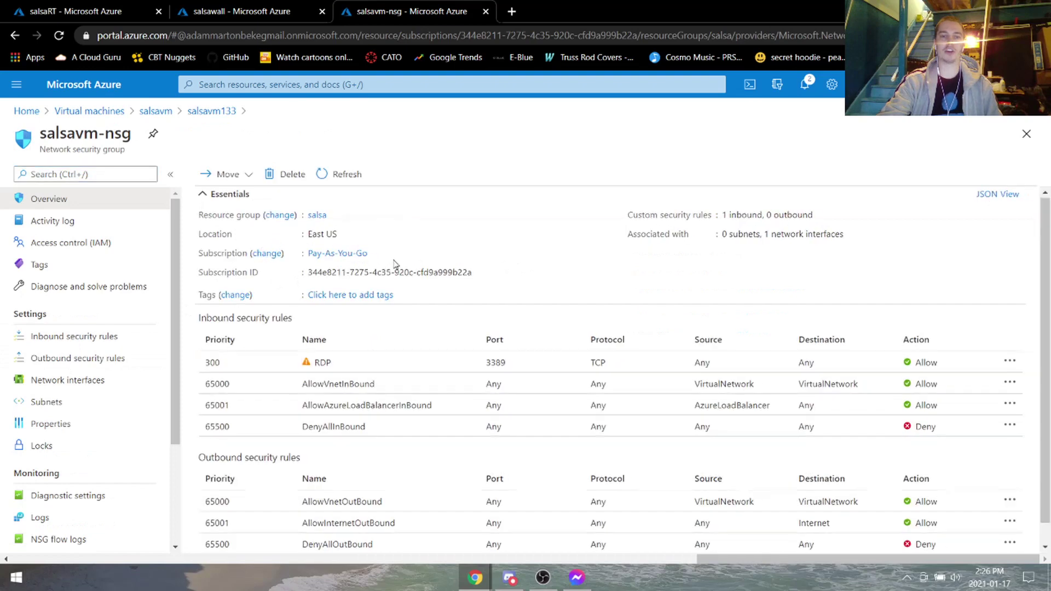
{"action": "scroll", "coordinate": [318, 307], "scroll_direction": "down", "scroll_amount": 1}
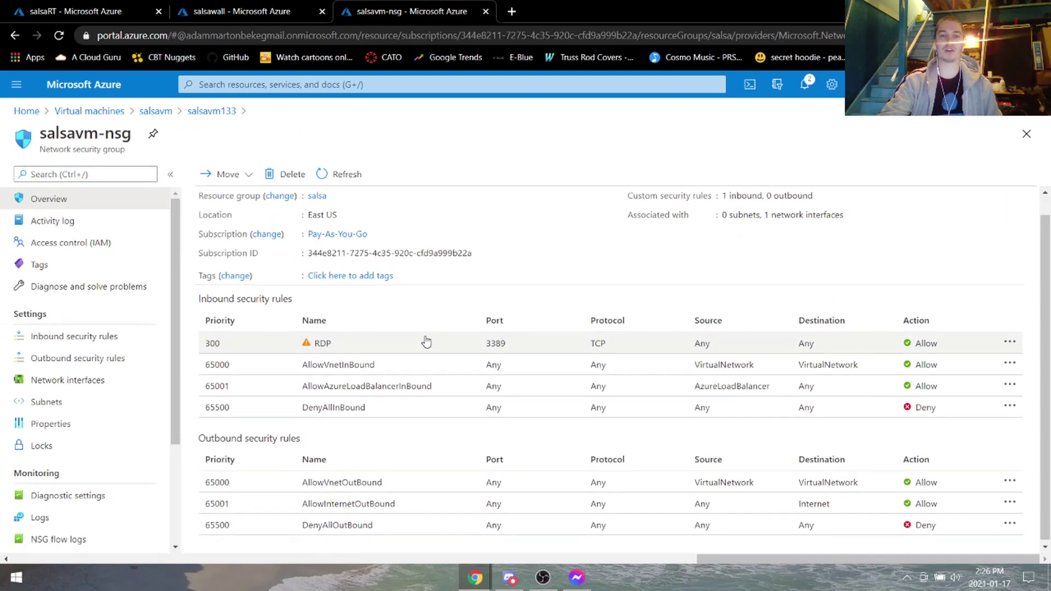
{"action": "scroll", "coordinate": [426, 342], "scroll_direction": "up", "scroll_amount": 1}
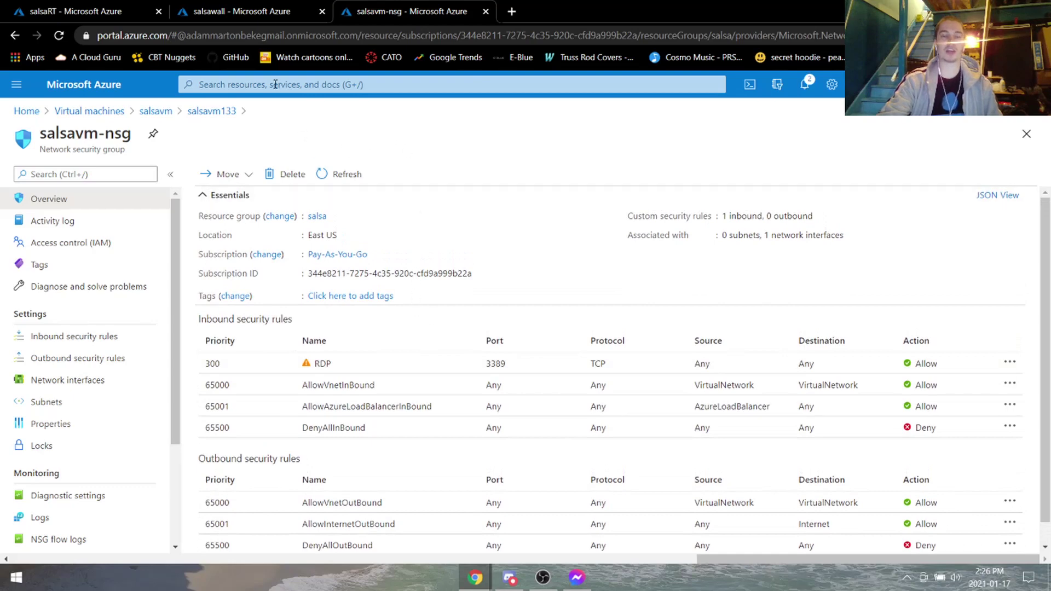
Check the salsawall and salsaRT browser tabs, then bring up the portal's recent services.
{"action": "left_click", "coordinate": [224, 10]}
{"action": "left_click", "coordinate": [99, 11]}
{"action": "left_click", "coordinate": [213, 7]}
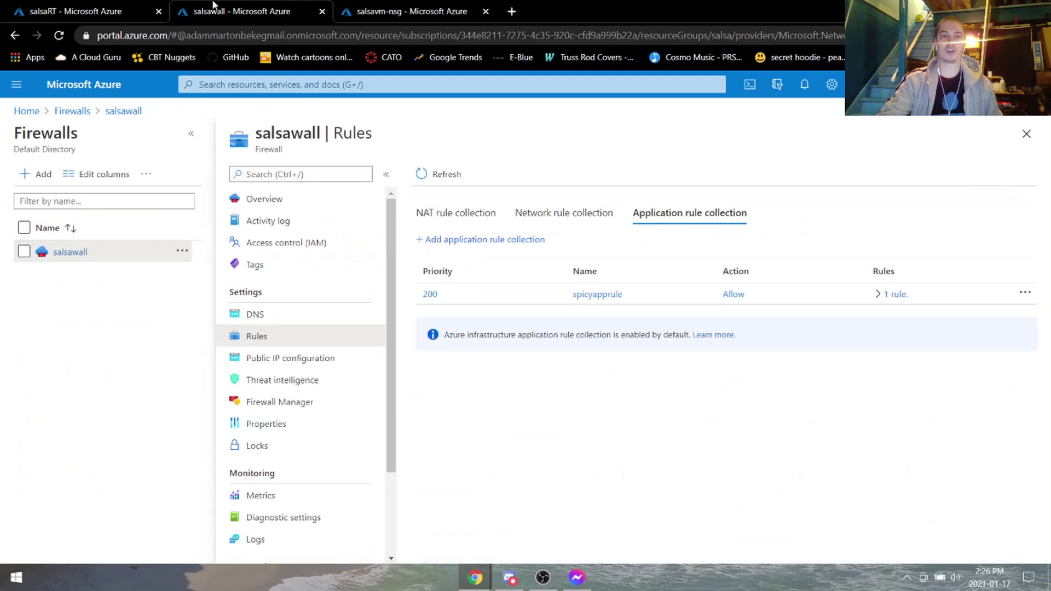
{"action": "left_click", "coordinate": [511, 10]}
{"action": "left_click", "coordinate": [647, 11]}
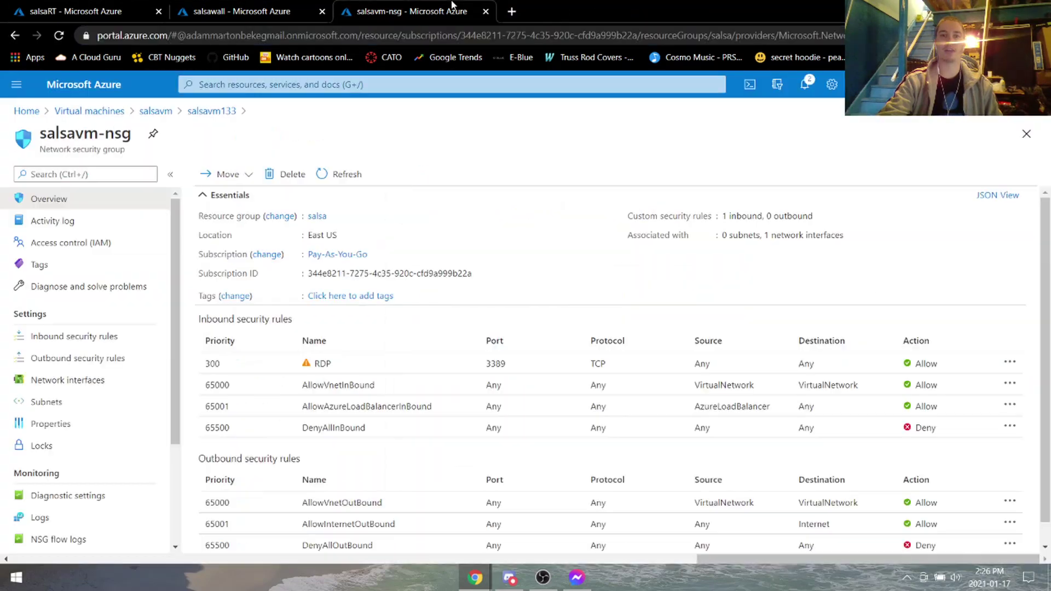
{"action": "left_click", "coordinate": [396, 85]}
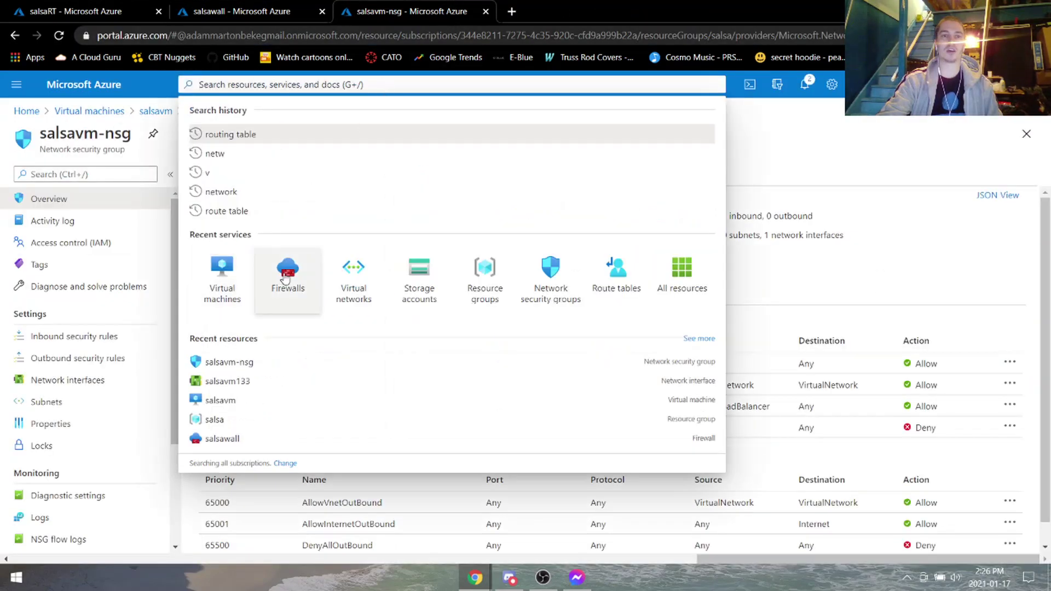
Copy salsawall's firewall public IP address 40.88.246.218 from its public IP resource.
{"action": "left_click", "coordinate": [284, 275]}
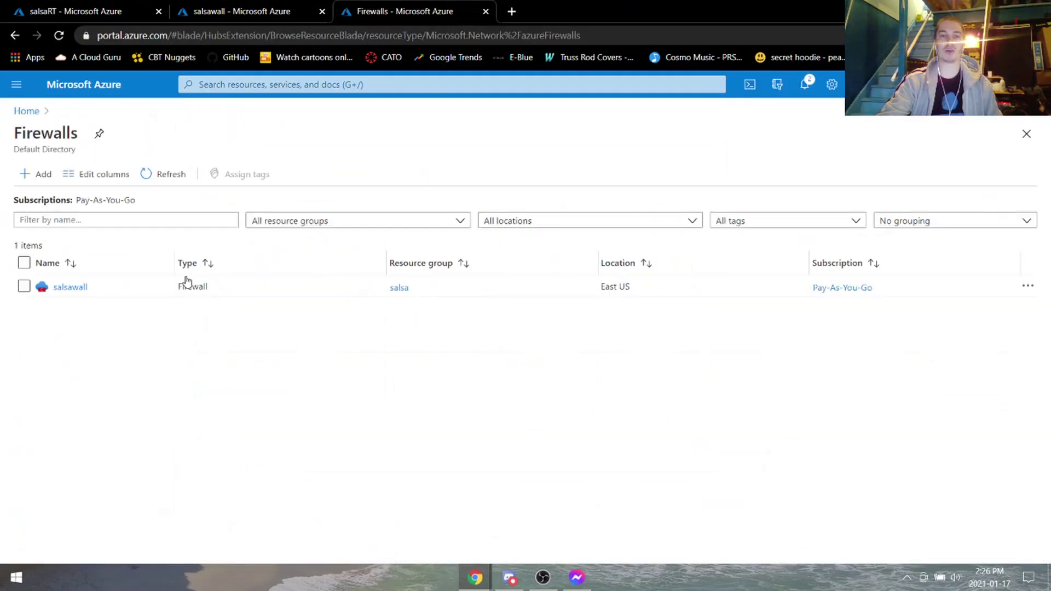
{"action": "left_click", "coordinate": [86, 289]}
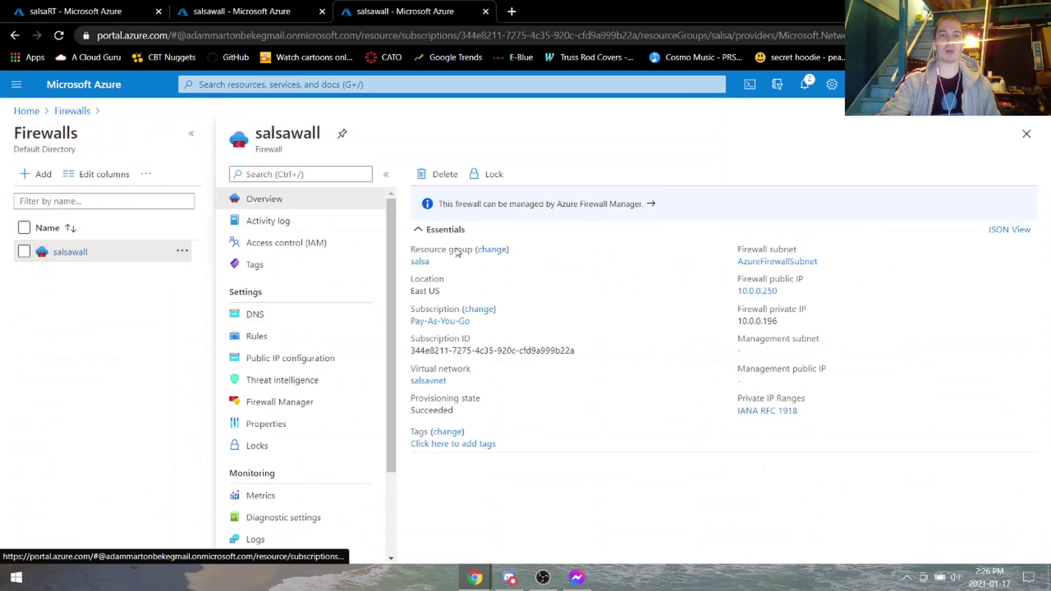
{"action": "left_click", "coordinate": [769, 294]}
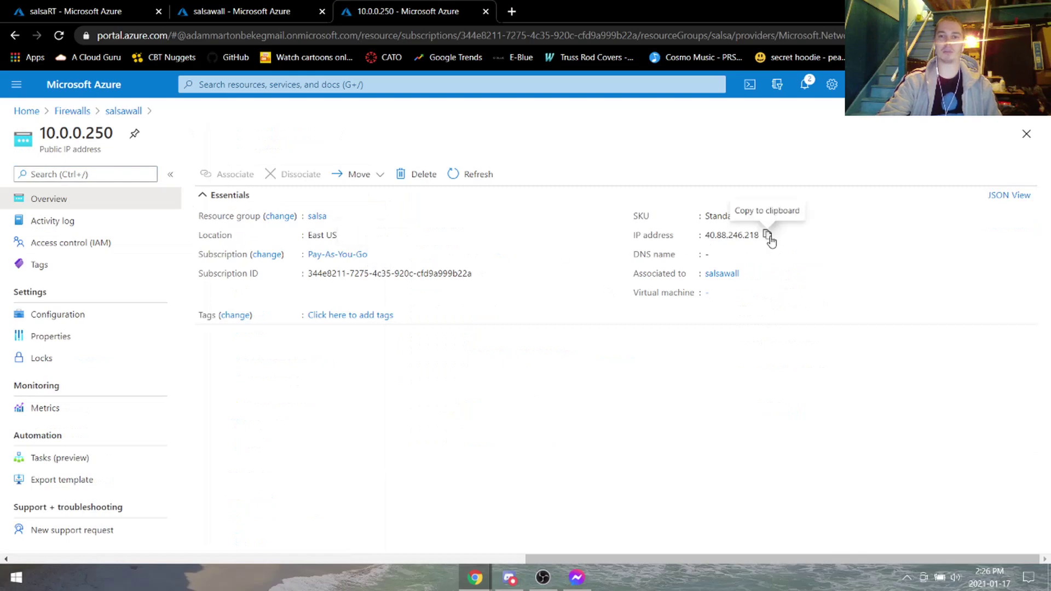
{"action": "left_click", "coordinate": [767, 234]}
{"action": "key", "text": "super"}
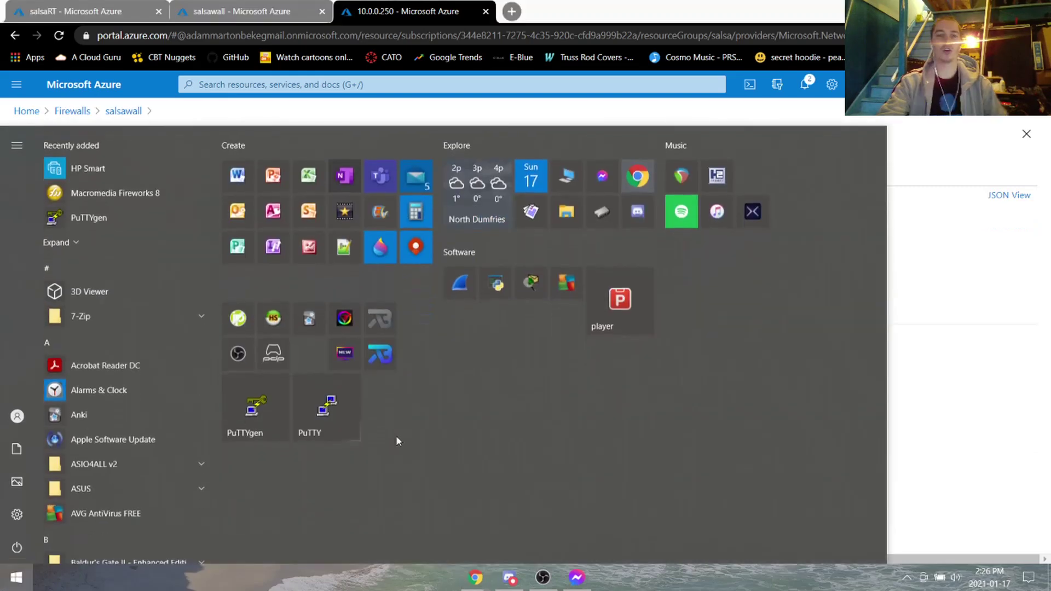
Launch Remote Desktop Connection via 'rdp' and enter 40.88.246.218 as the computer.
{"action": "type", "text": "rdp"}
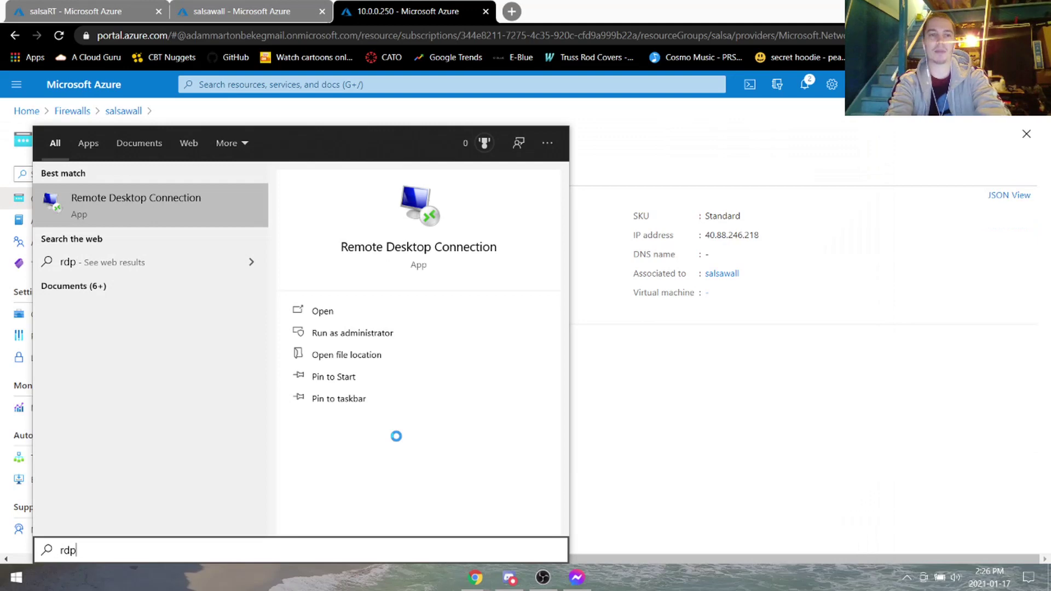
{"action": "key", "text": "Return"}
{"action": "key", "text": "ctrl+v"}
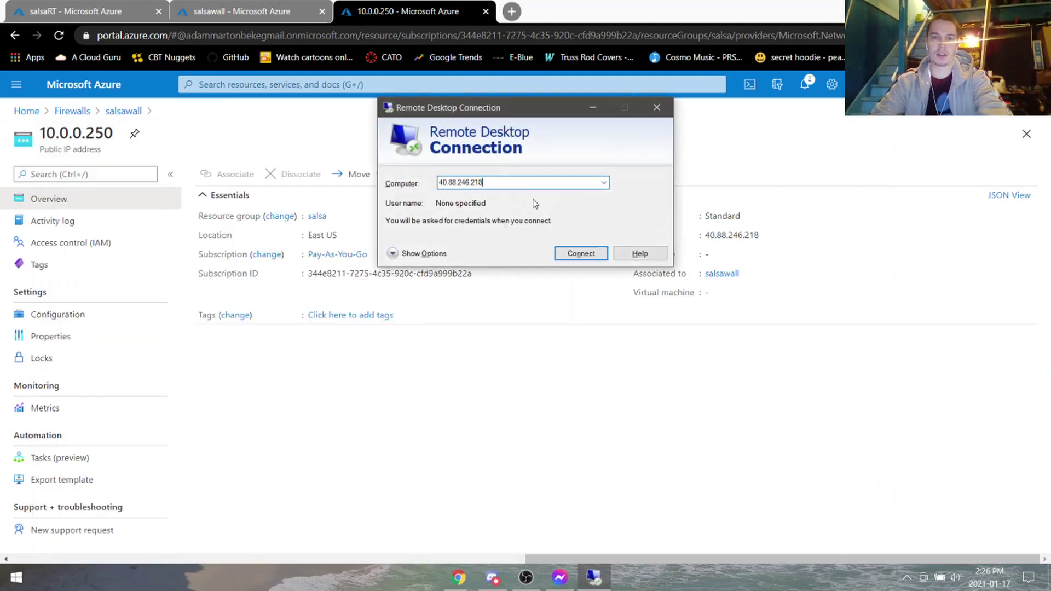
{"action": "key", "text": "ctrl+a"}
{"action": "key", "text": "BackSpace"}
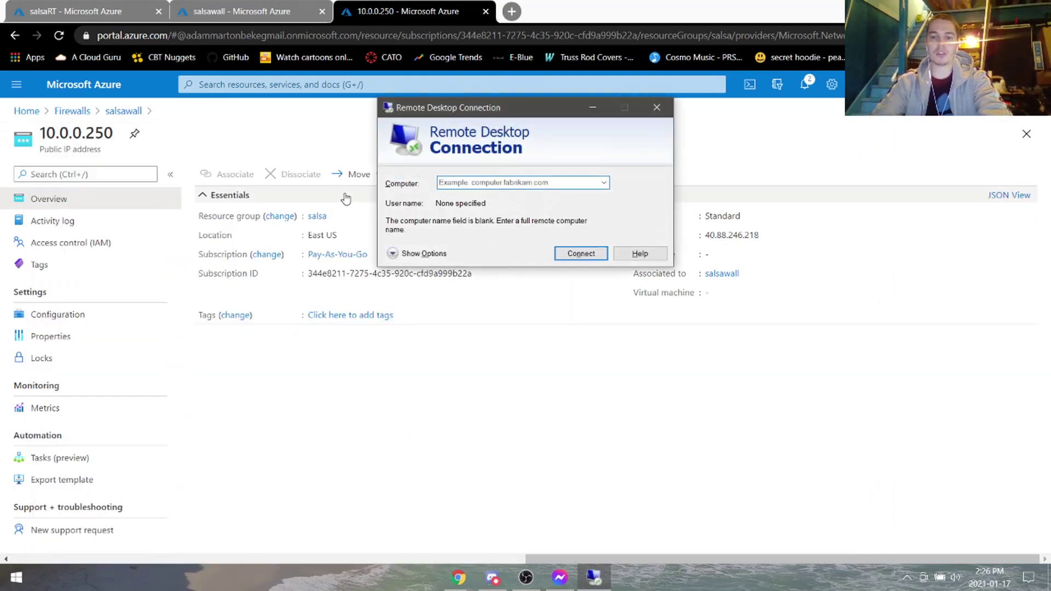
{"action": "left_click", "coordinate": [533, 181]}
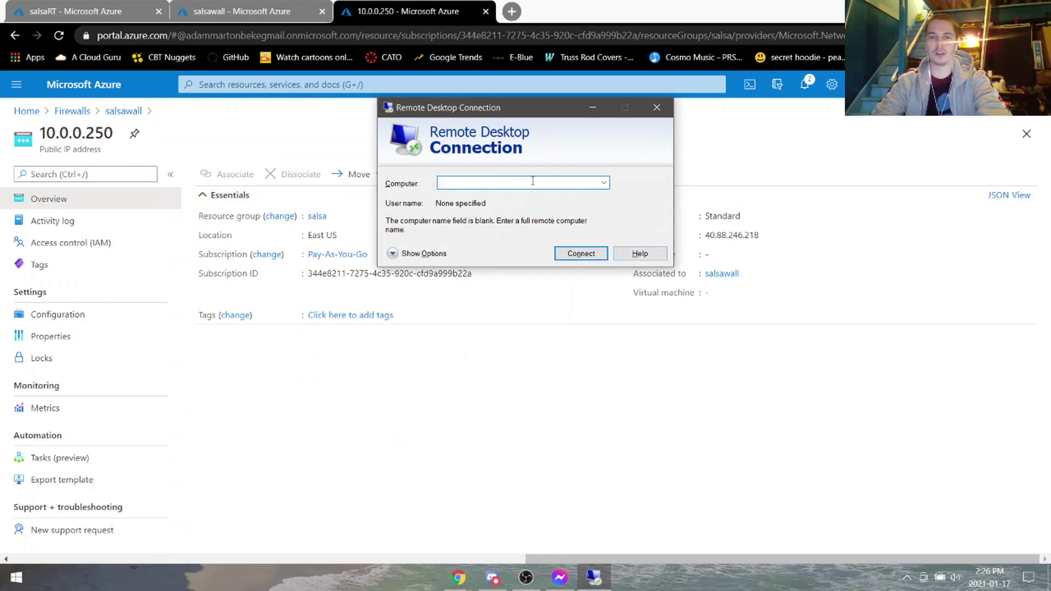
{"action": "key", "text": "ctrl+v"}
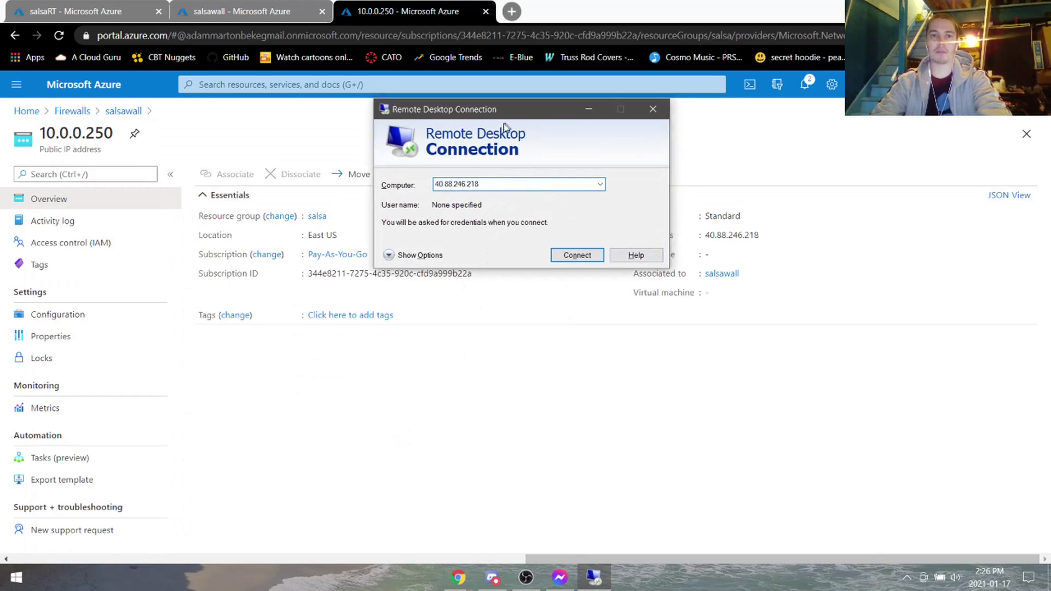
{"action": "left_click_drag", "start_coordinate": [504, 108], "coordinate": [509, 214]}
Connect to 40.88.246.218, dismiss the can't-connect error, and return to the Azure portal.
{"action": "left_click", "coordinate": [583, 356]}
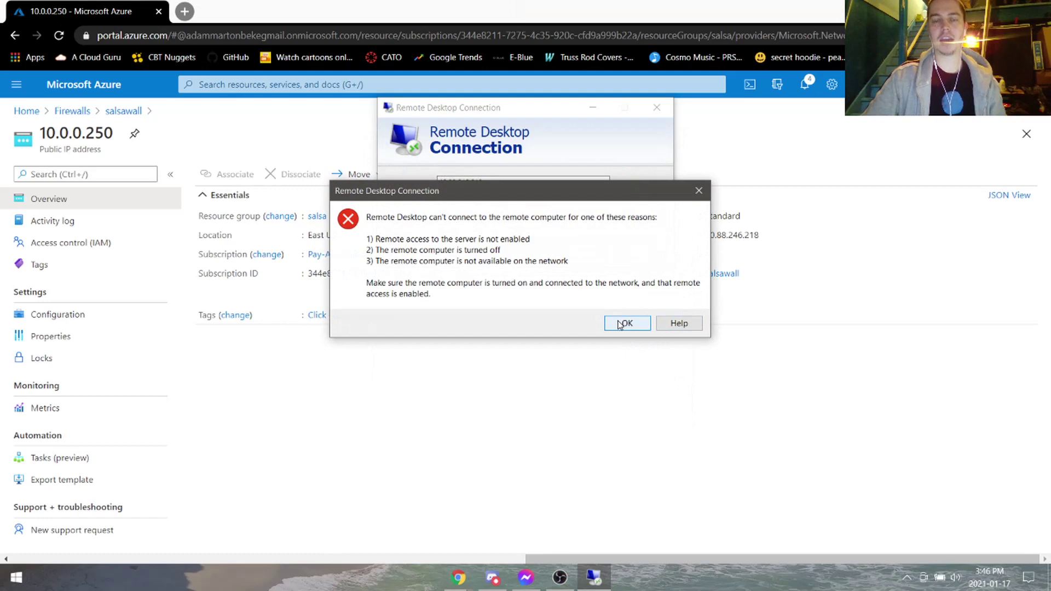
{"action": "left_click", "coordinate": [624, 323]}
{"action": "left_click", "coordinate": [602, 361]}
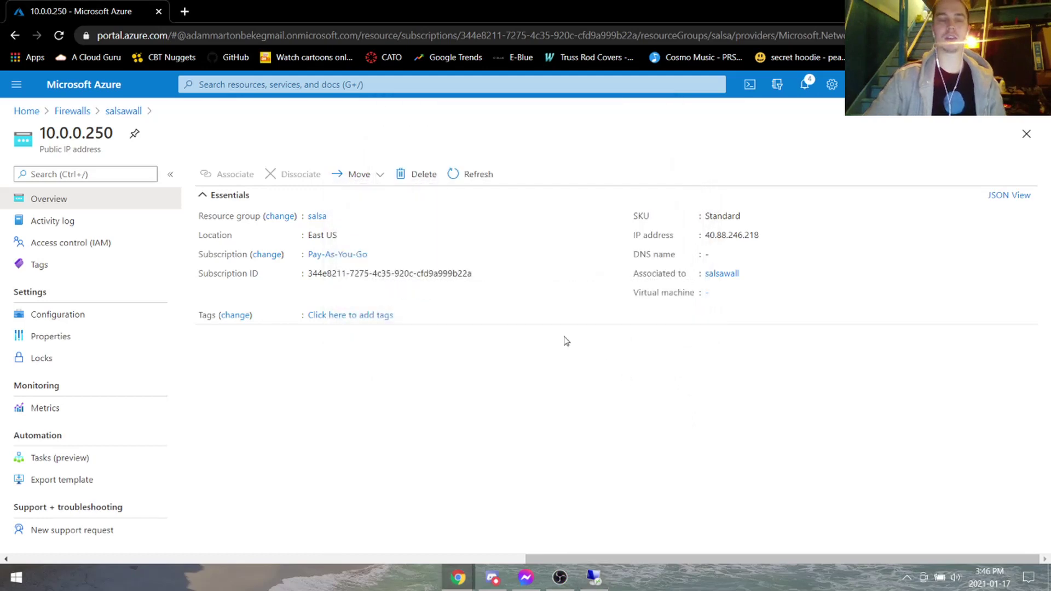